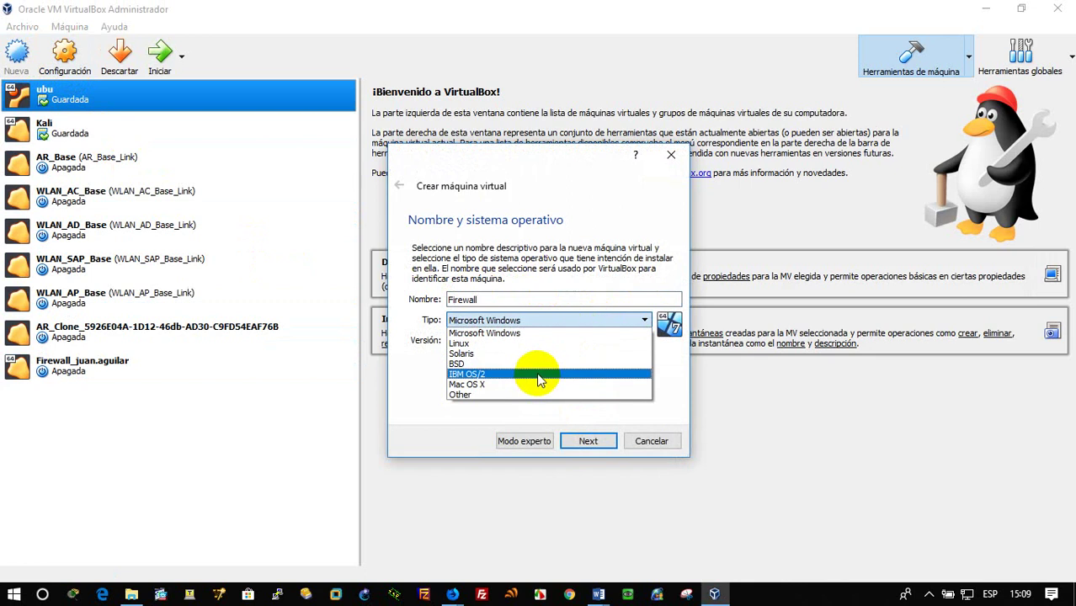
Set the machine type to Linux, version Other Linux (64-bit), with 5000 MB of memory
click(548, 343)
click(549, 342)
scroll(555, 387, down, 2)
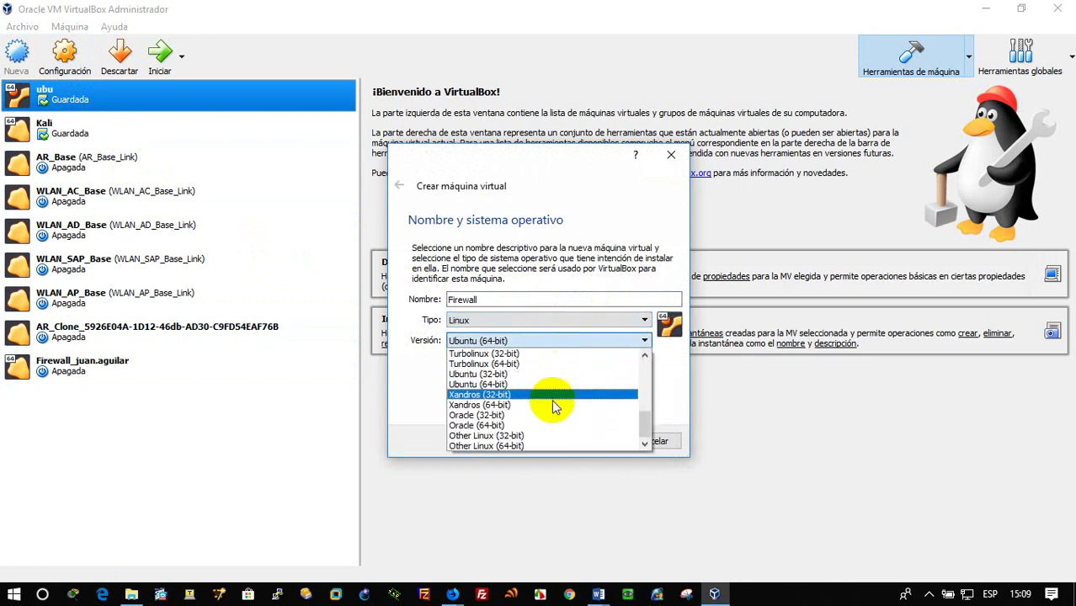
click(534, 447)
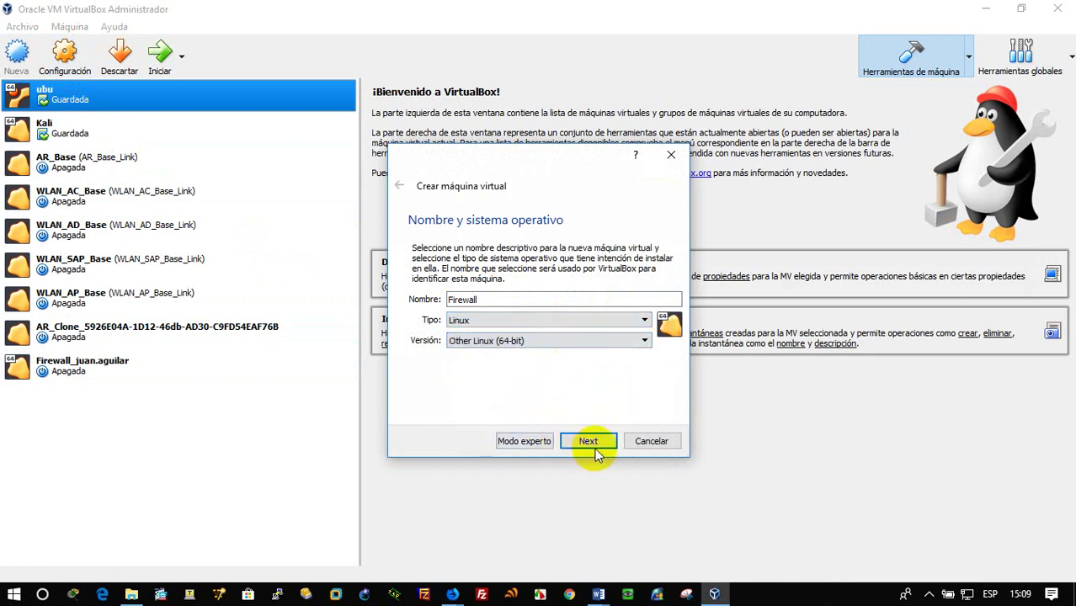
click(587, 443)
double_click(644, 303)
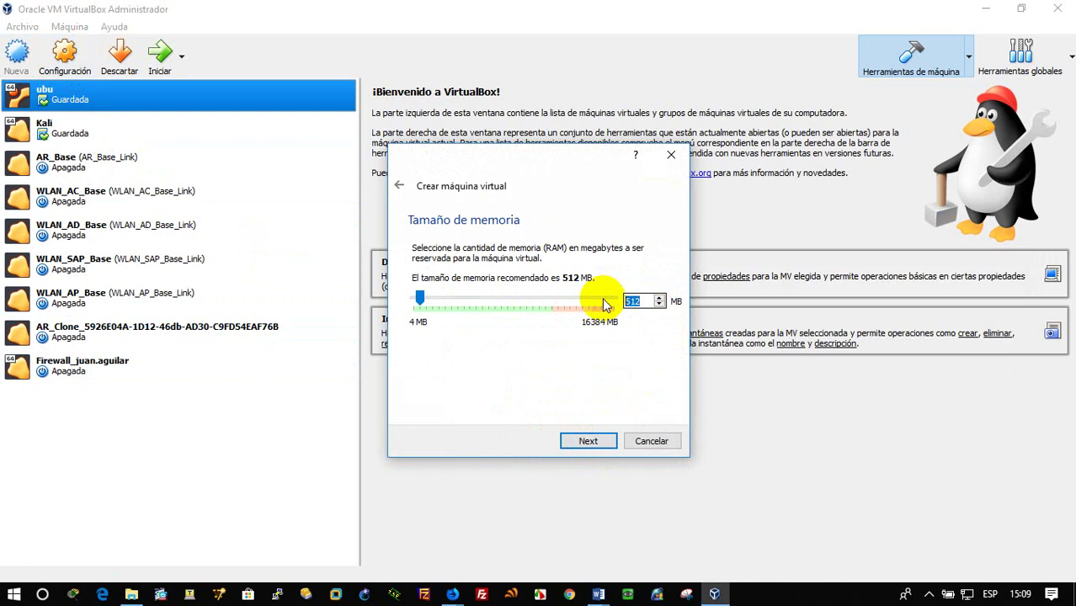
text(5000)
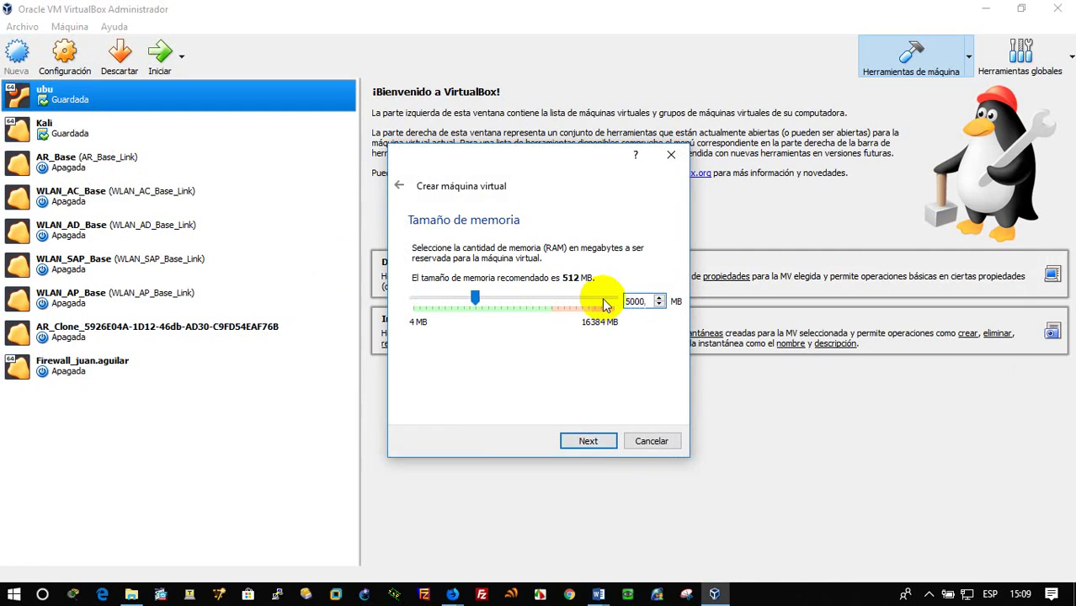
Create a new dynamically allocated 30 GB VDI disk and finish the Firewall machine
click(589, 441)
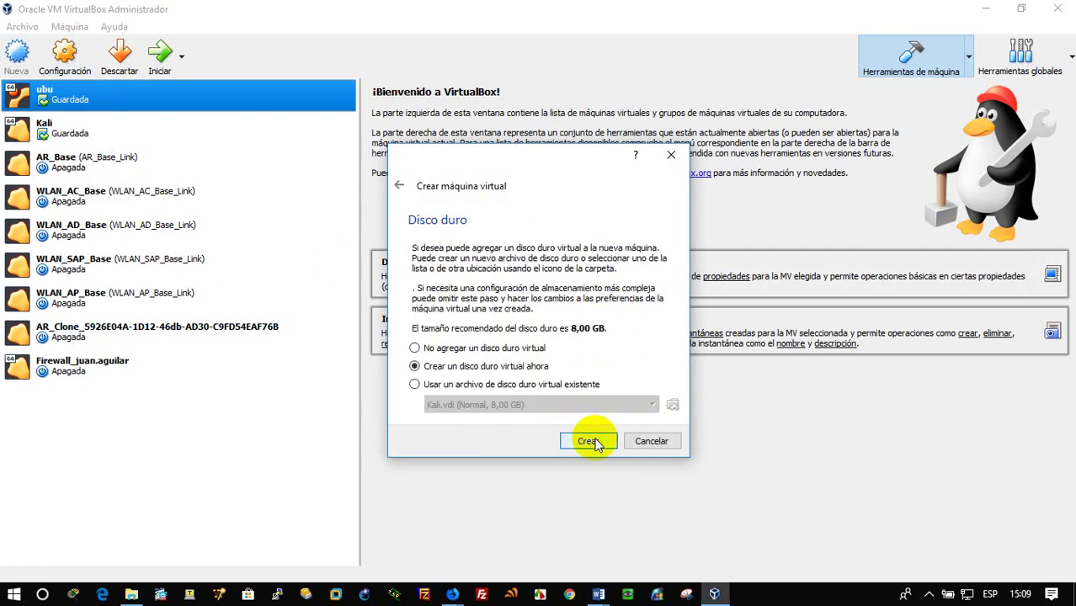
click(591, 441)
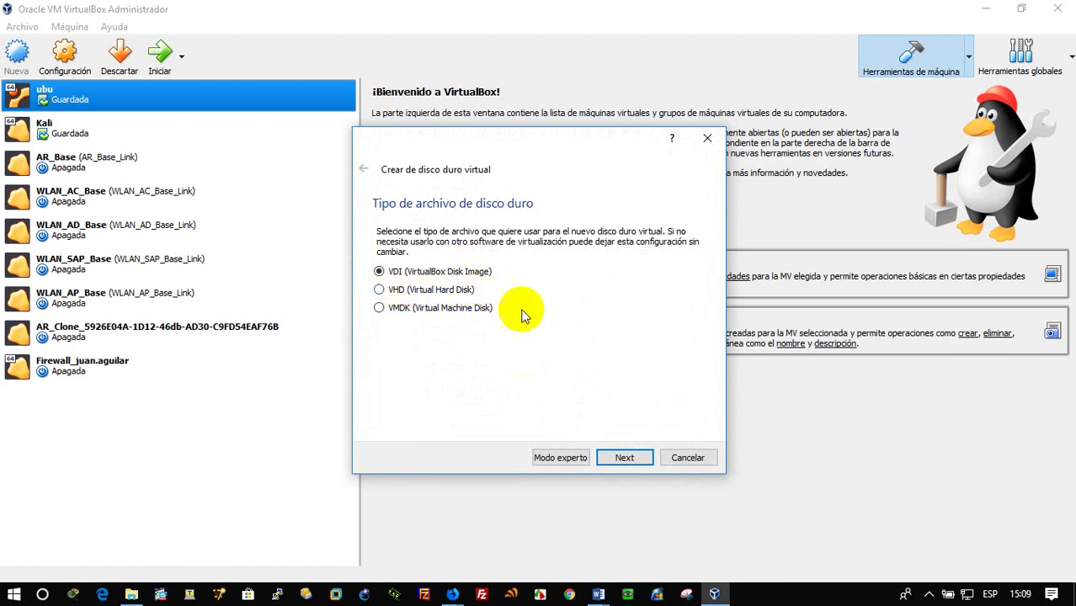
click(621, 456)
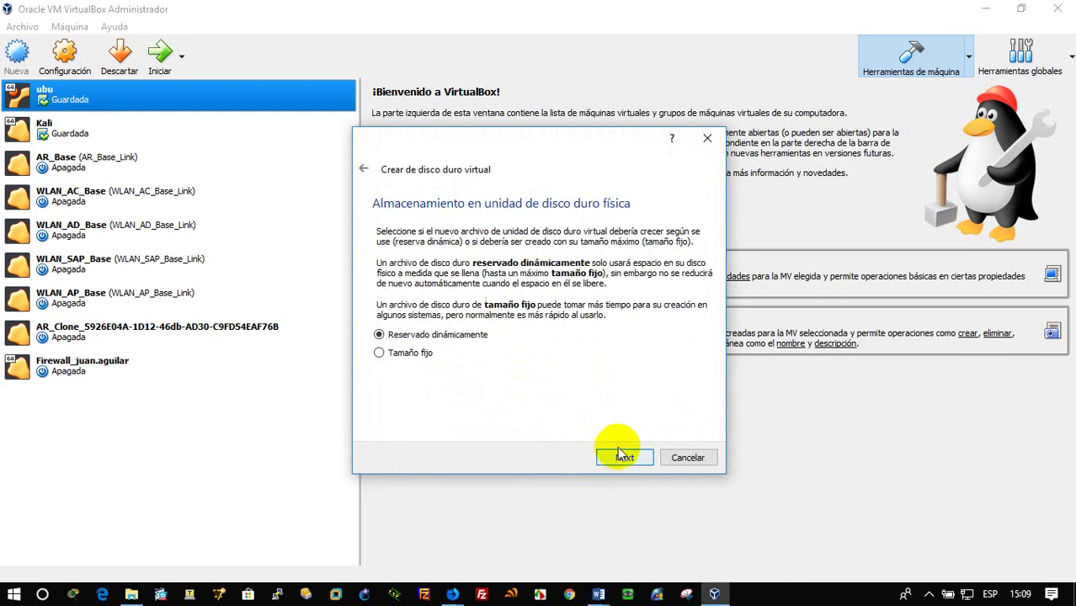
click(627, 456)
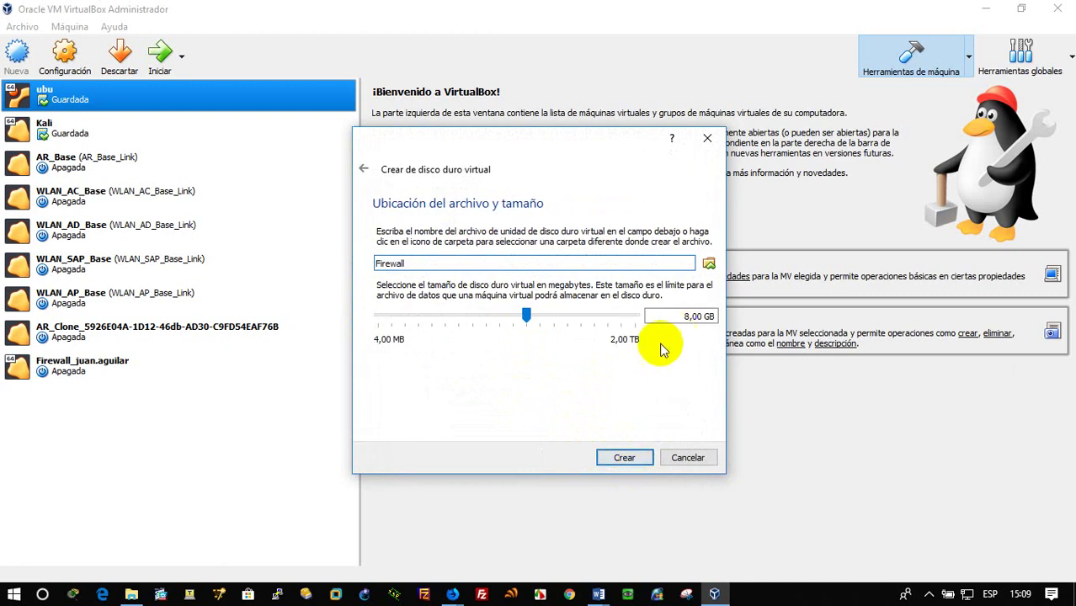
click(686, 317)
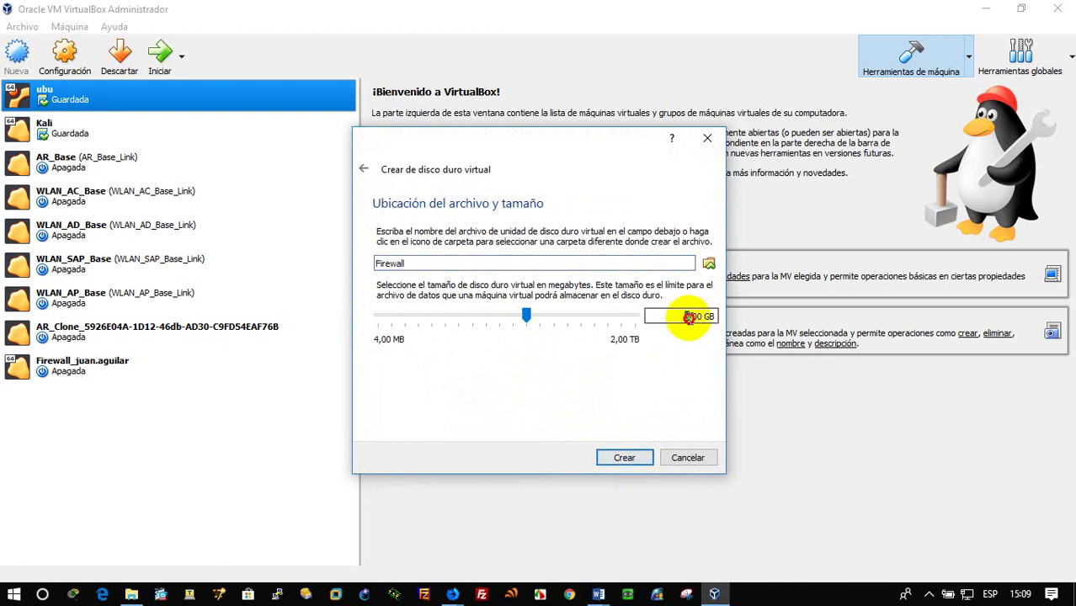
text(30)
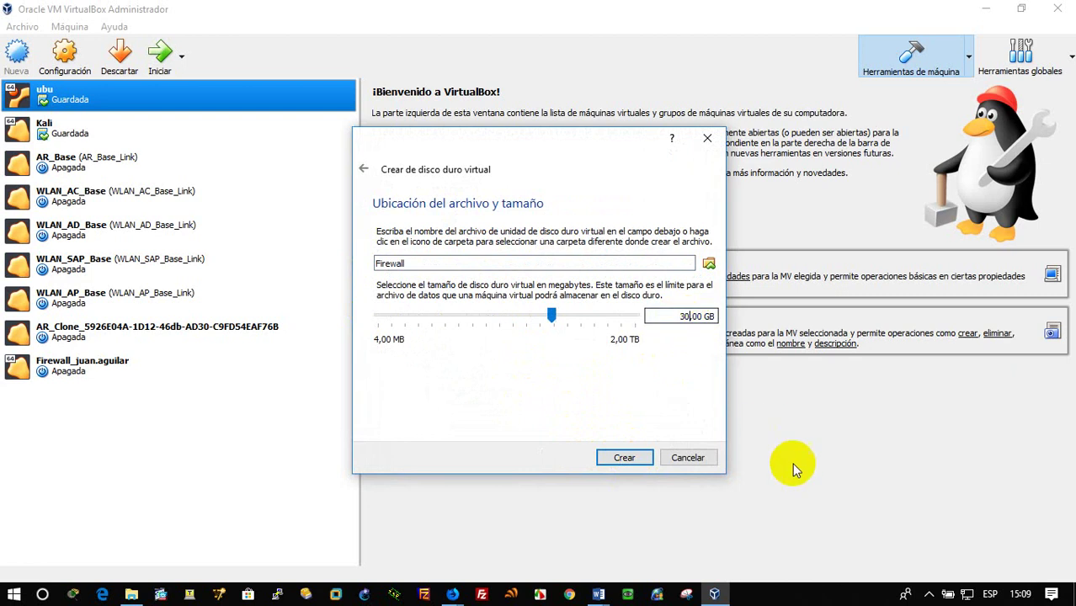
click(628, 460)
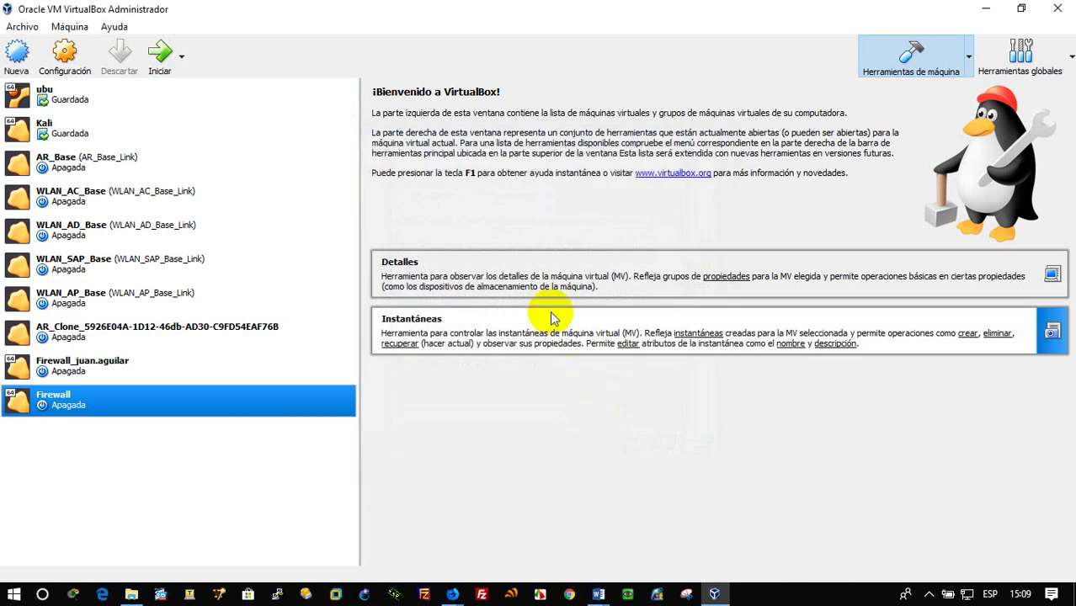
Bridge adapter 1 to the host card and put adapter 2 on internal network DMZ
click(59, 55)
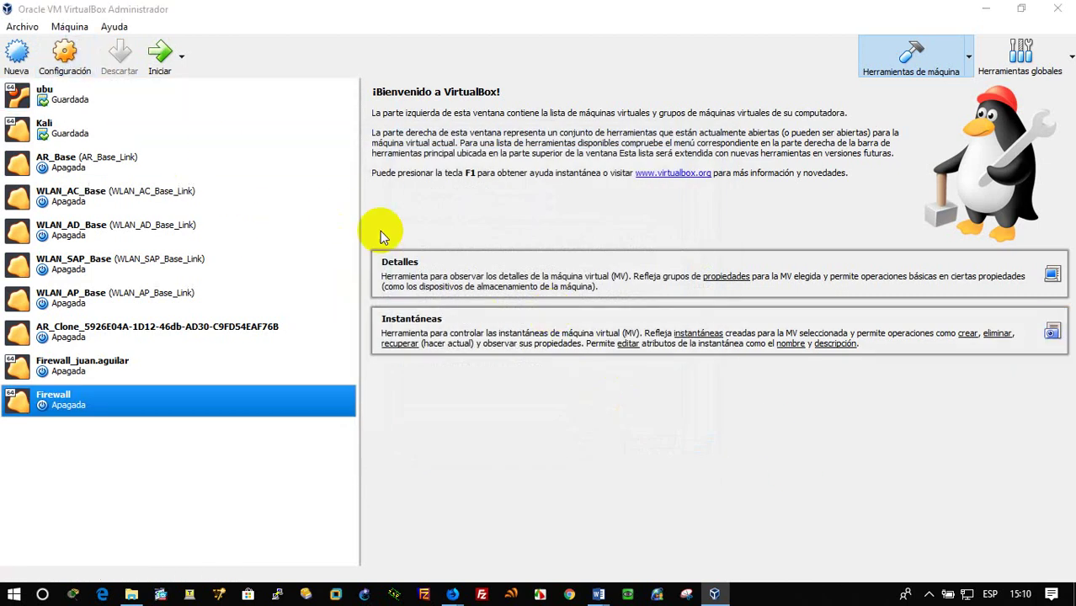
click(337, 271)
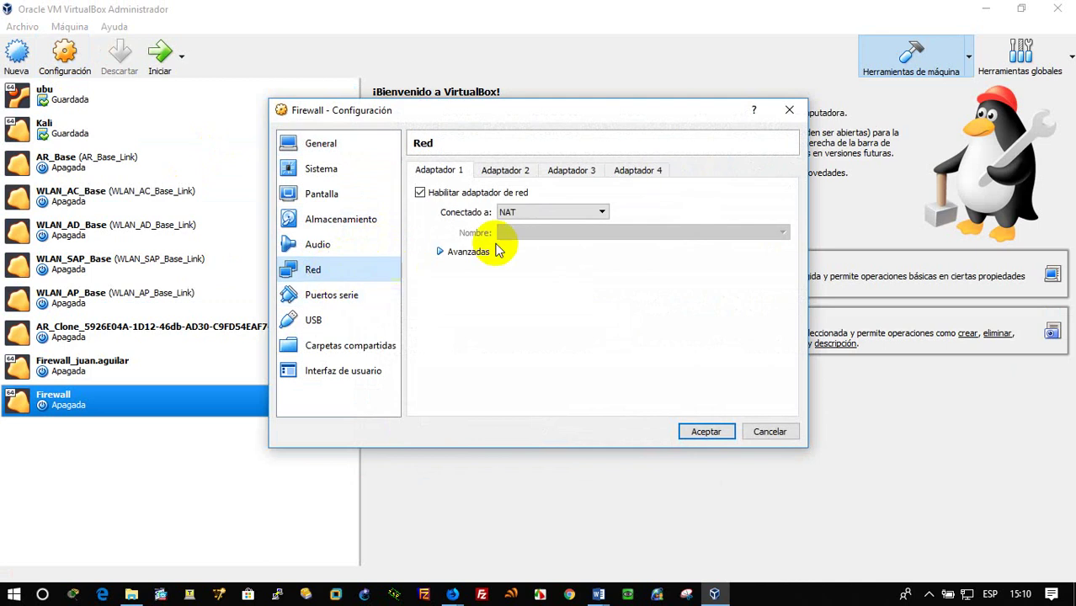
click(530, 216)
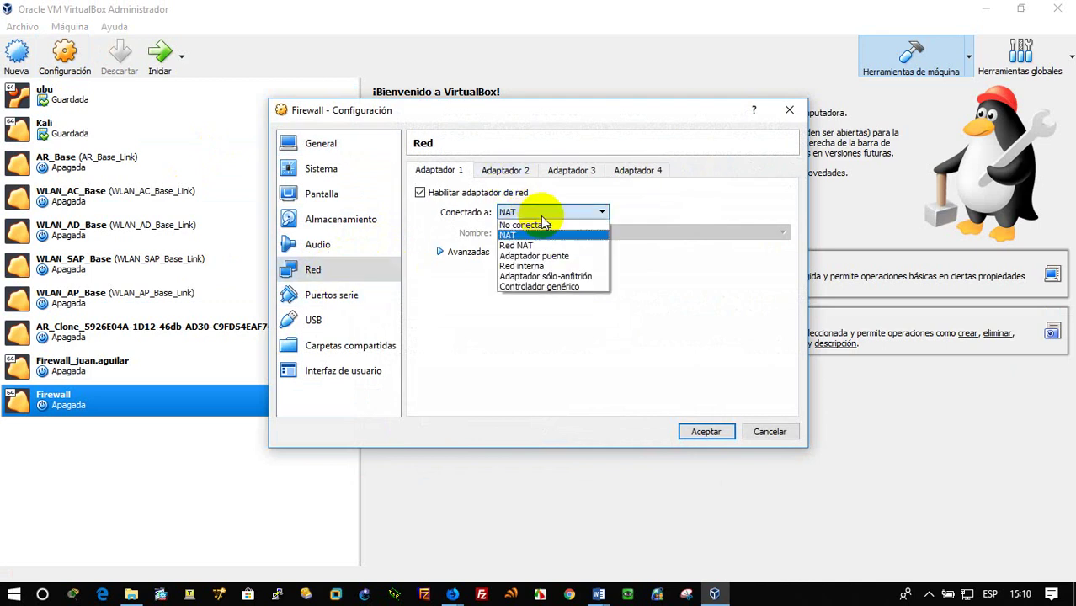
click(575, 258)
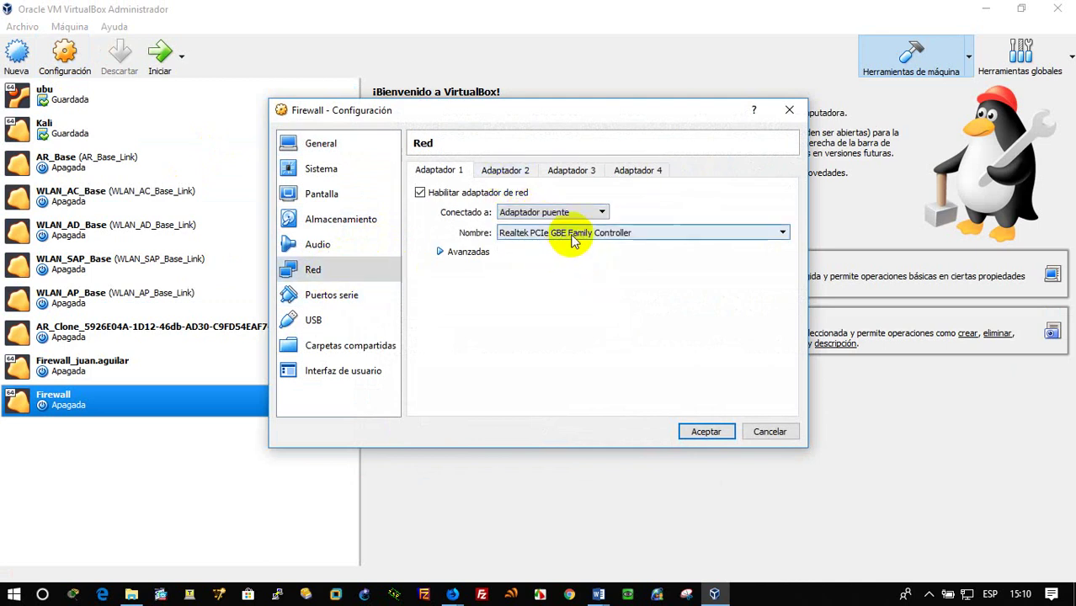
click(517, 171)
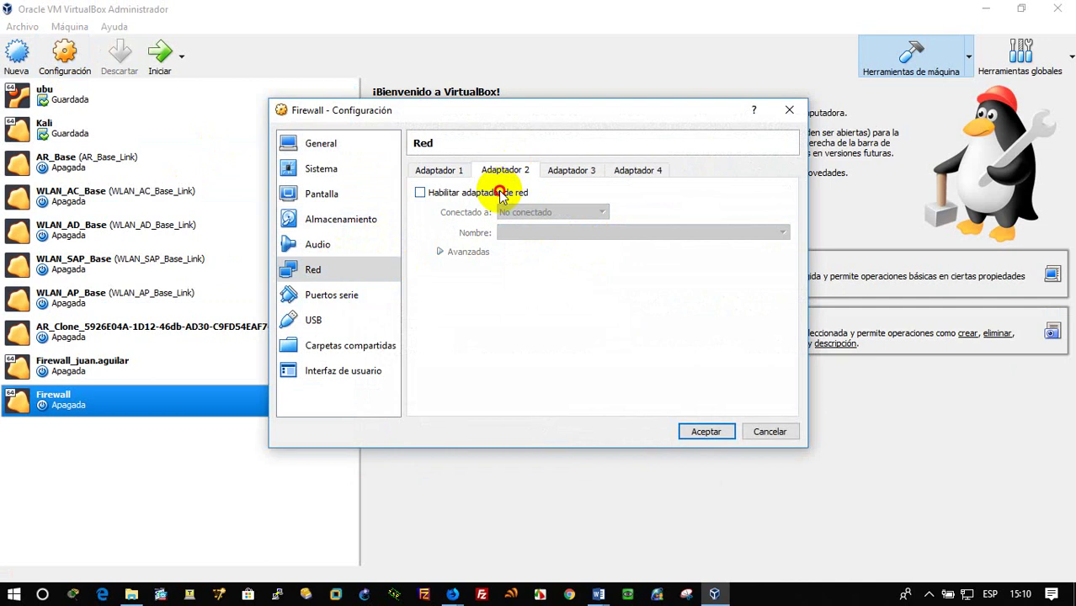
click(515, 193)
click(531, 212)
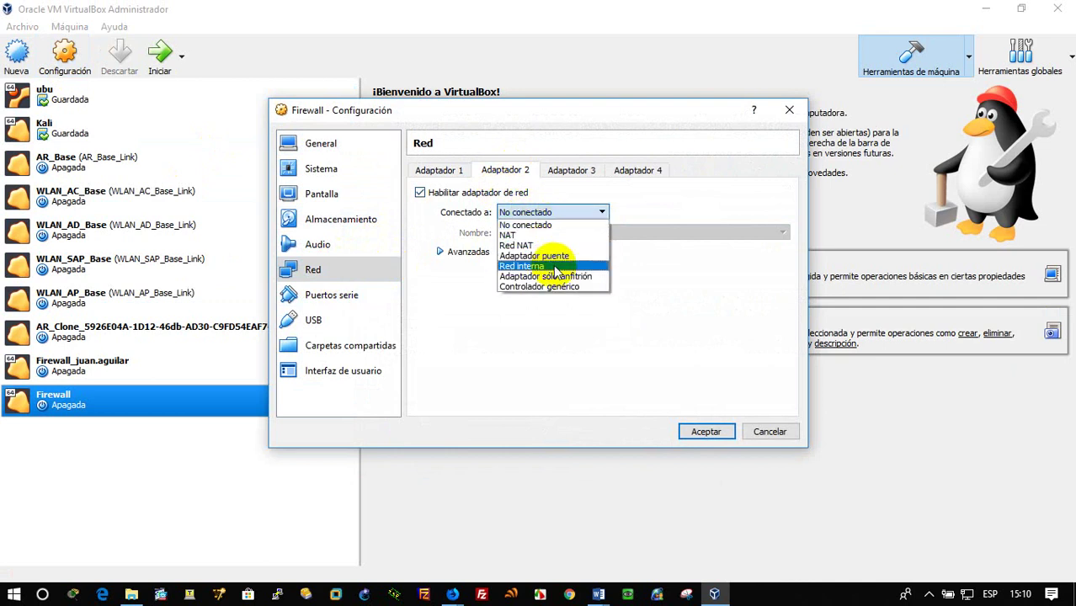
click(547, 266)
Enable adapter 3 on an internal network named SERVER
click(562, 173)
click(515, 193)
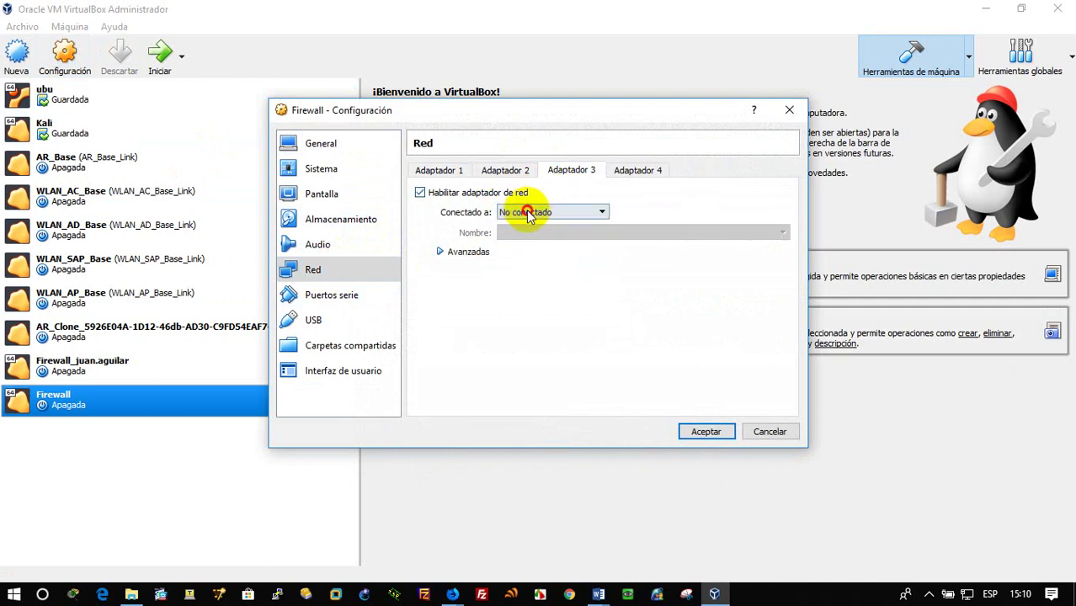
click(530, 212)
click(565, 261)
key(Tab)
text(SER)
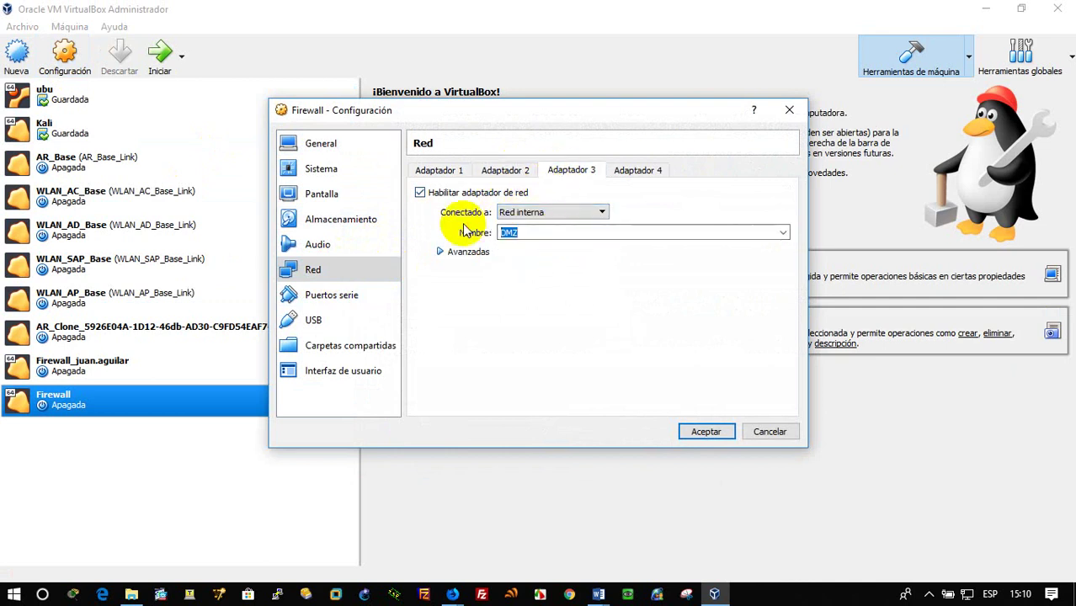
text(VER)
Enable adapter 4 on an internal network named LAN
click(637, 170)
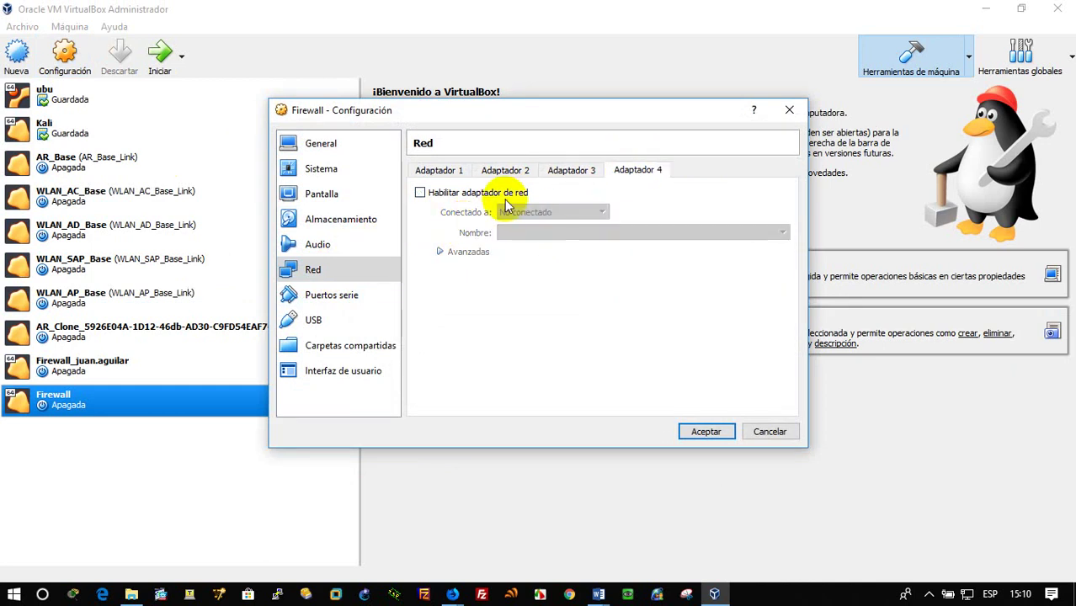
click(482, 193)
click(530, 212)
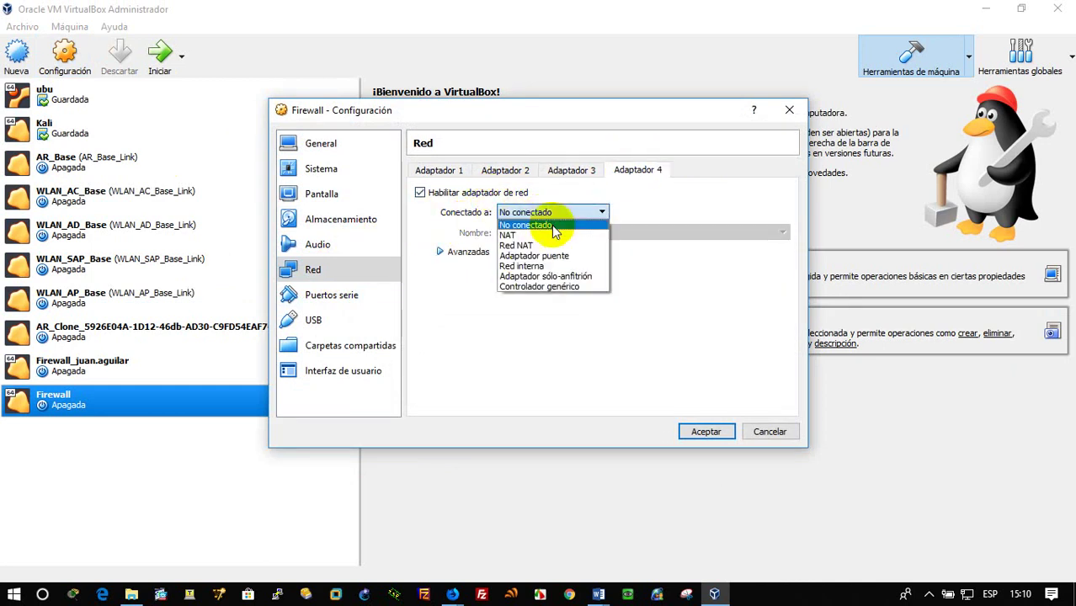
click(569, 267)
key(Tab)
text(D)
key(BackSpace)
key(BackSpace)
text(LAN)
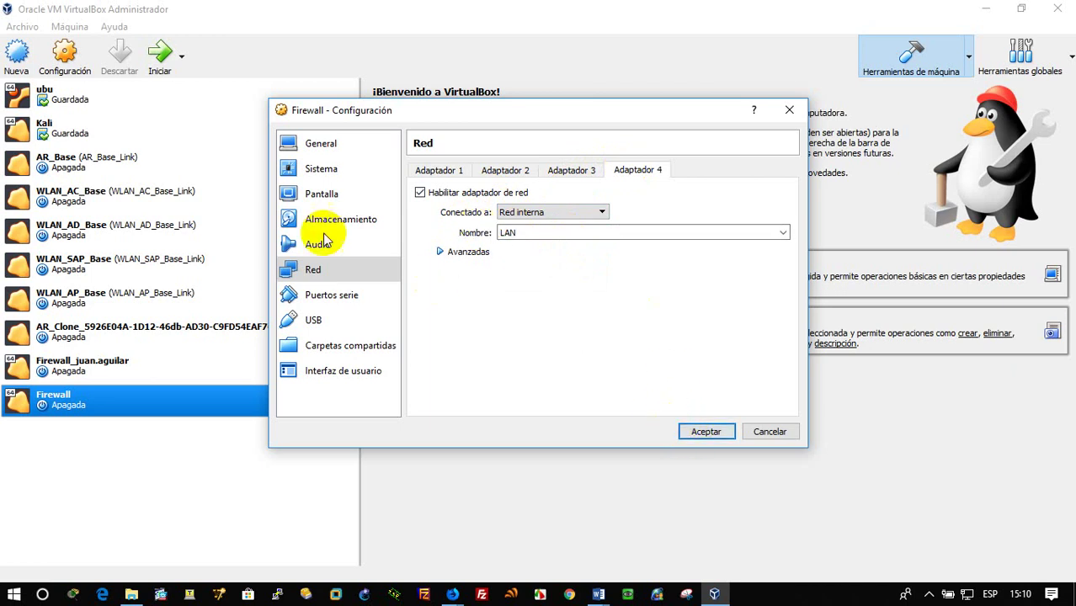
click(345, 220)
Load asg-9.509-3.1.iso into the Firewall machine's empty optical drive
click(446, 226)
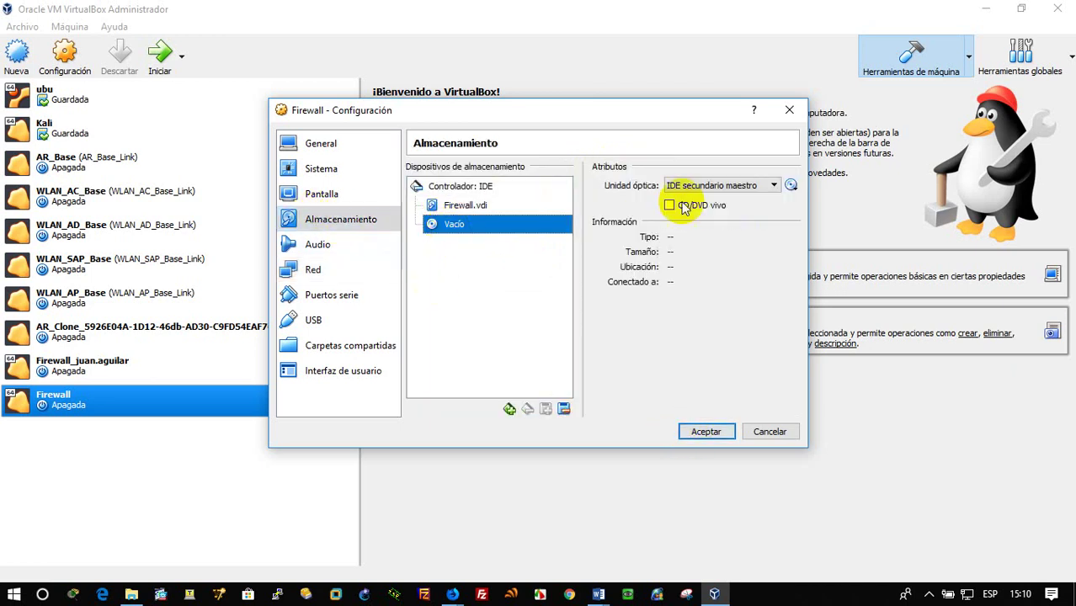
click(792, 186)
click(842, 223)
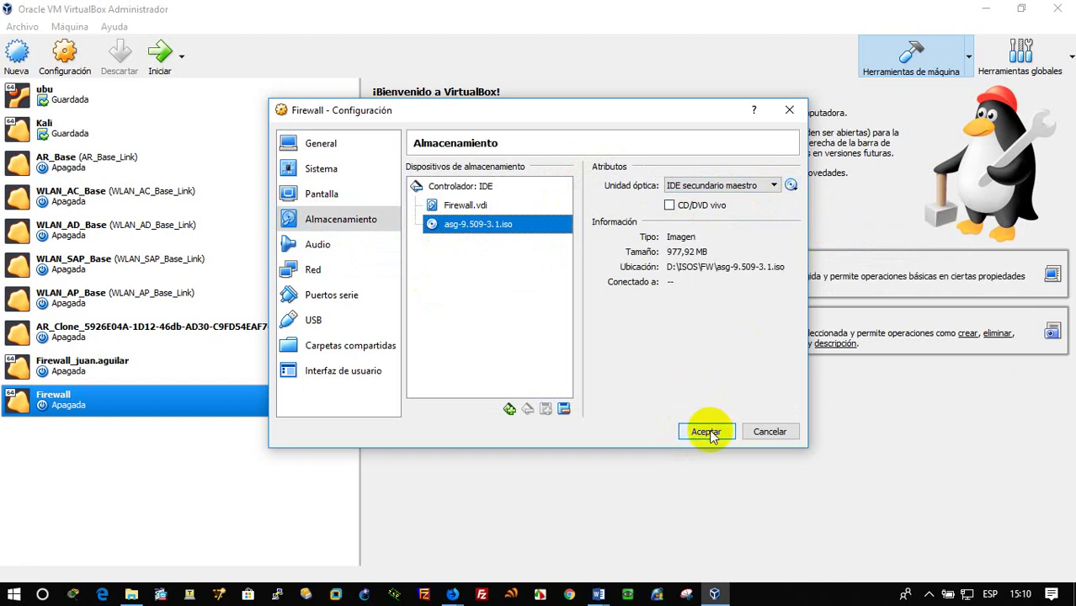
Review the remote display settings, save the configuration and boot the Firewall machine
click(328, 195)
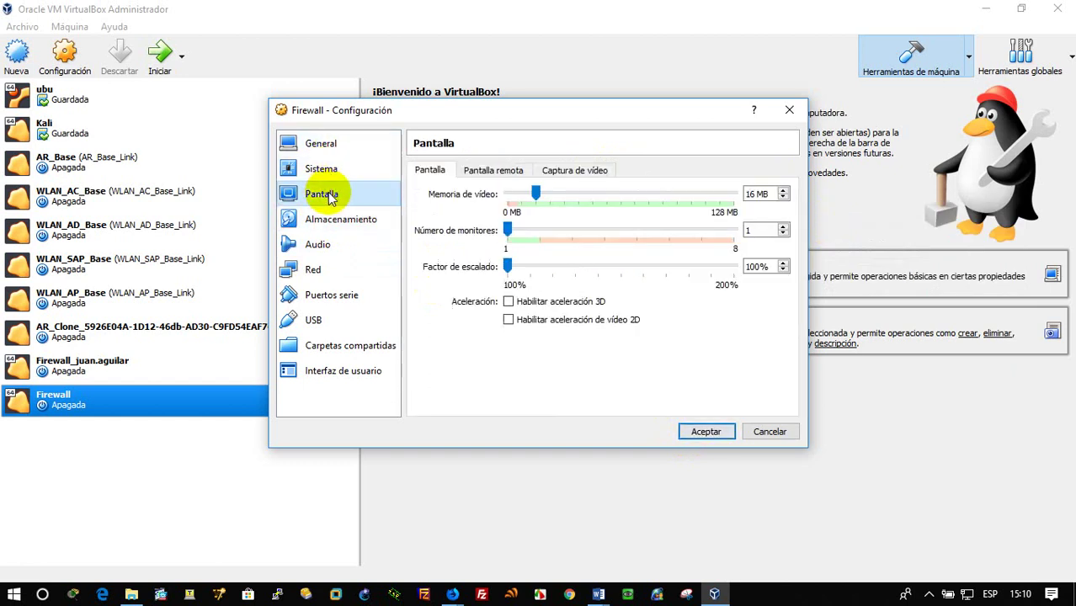
click(501, 174)
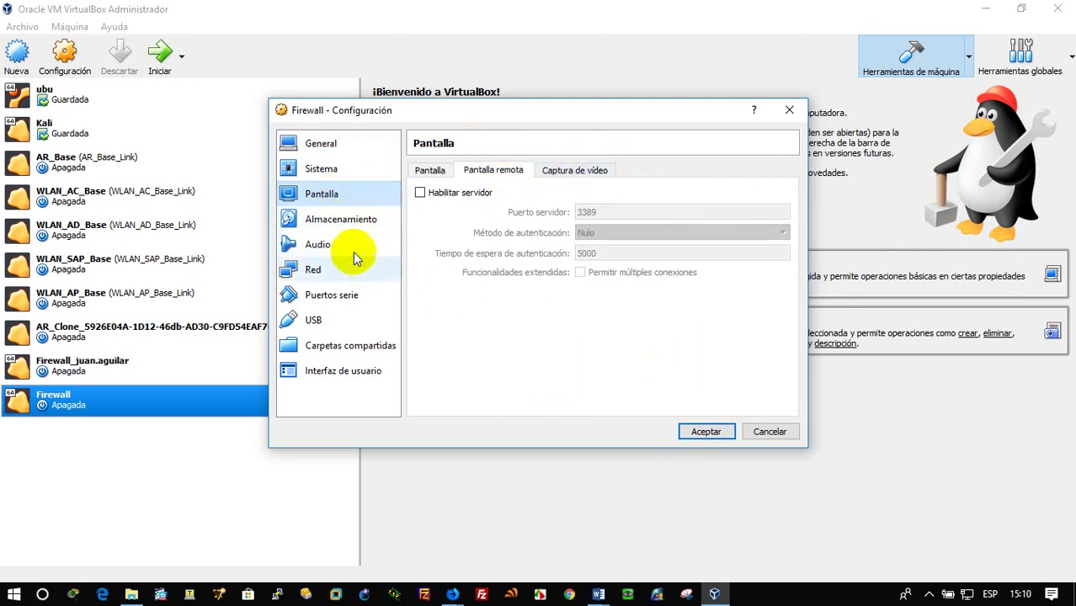
click(359, 222)
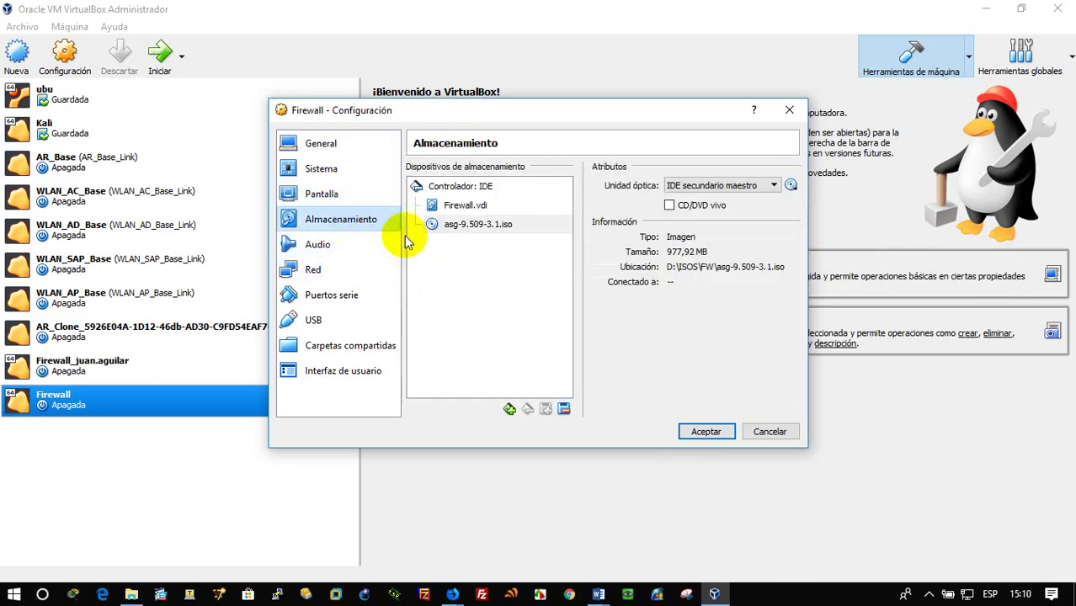
click(705, 432)
click(160, 57)
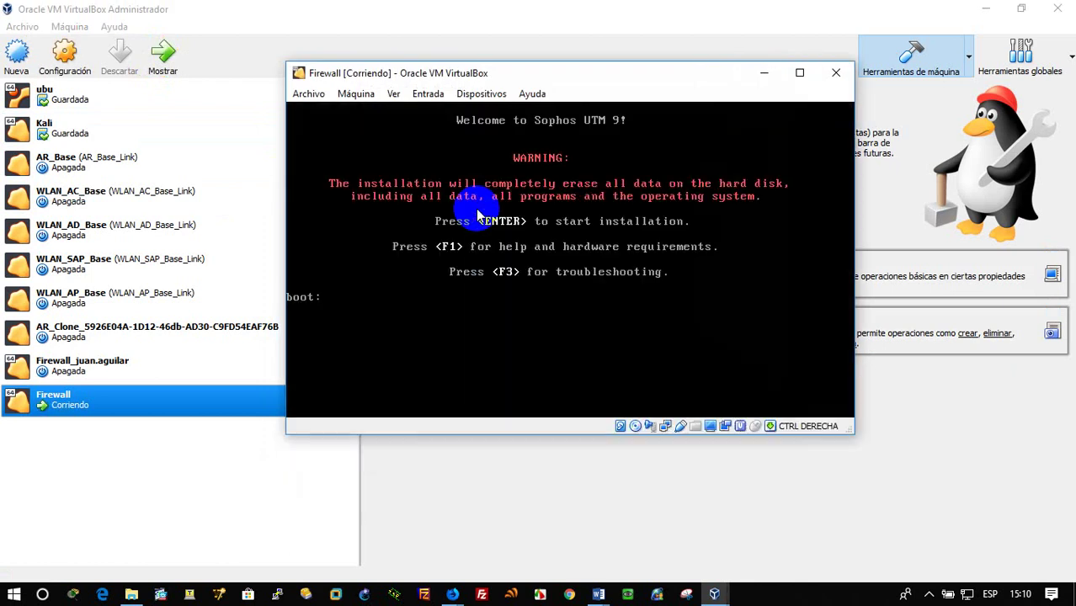
Start the Sophos UTM installer in a maximized window and accept the detected hardware
key(Return)
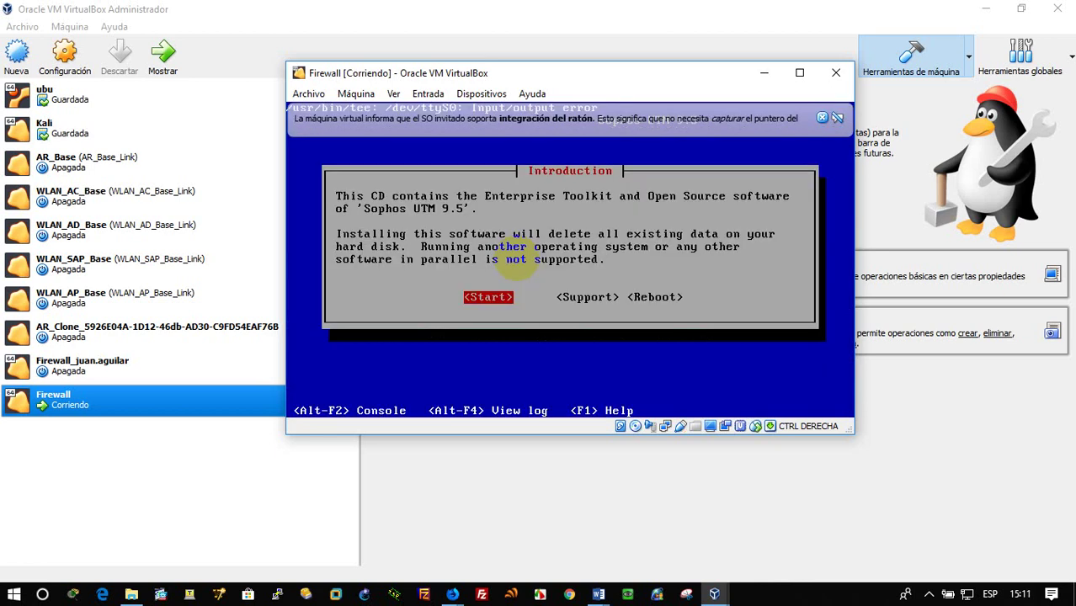
key(Return)
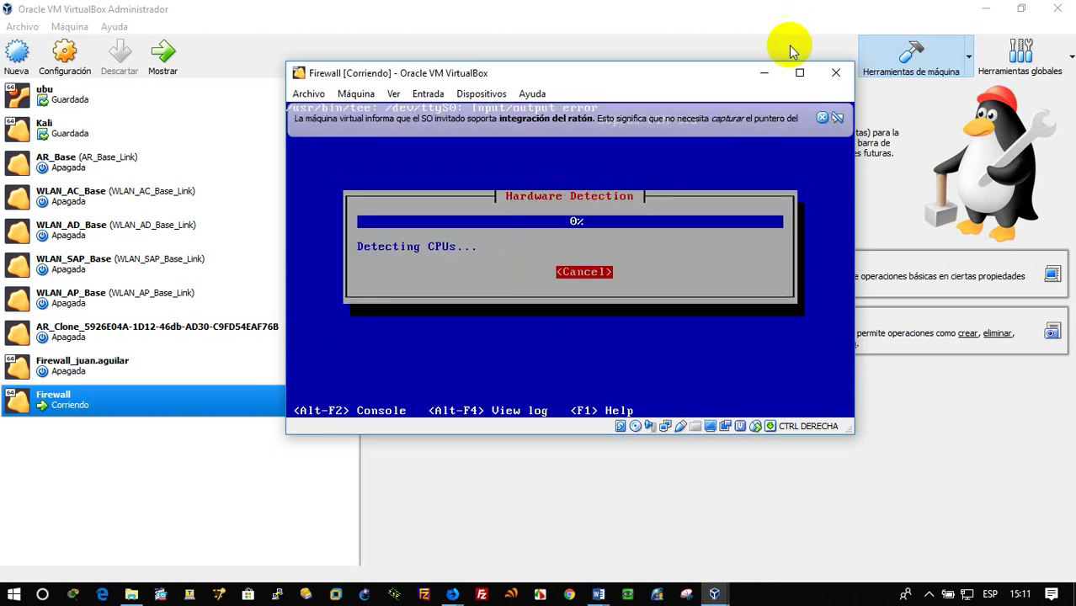
click(800, 72)
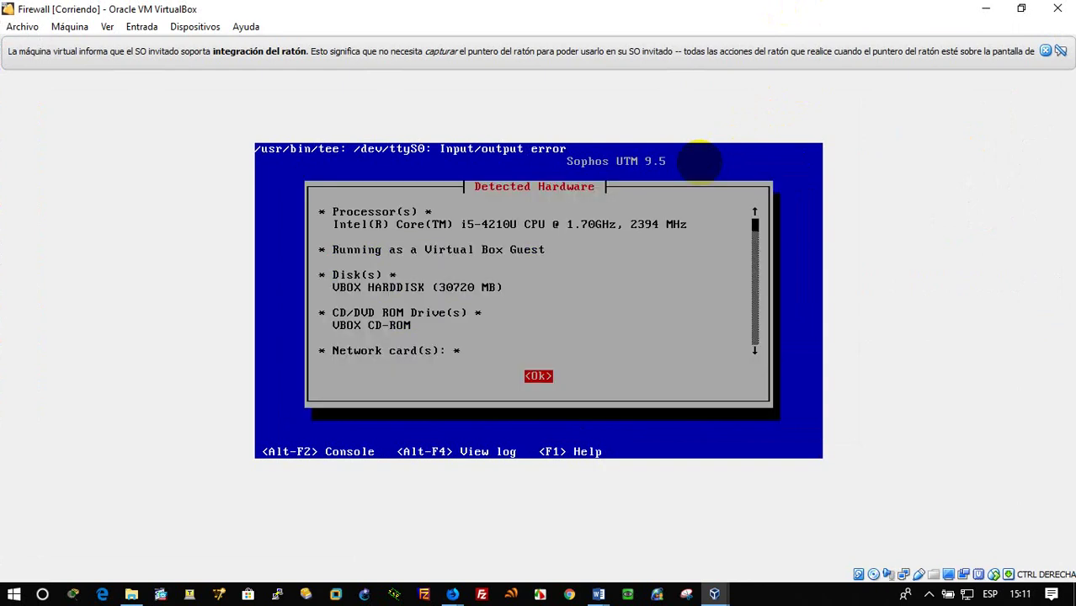
key(Return)
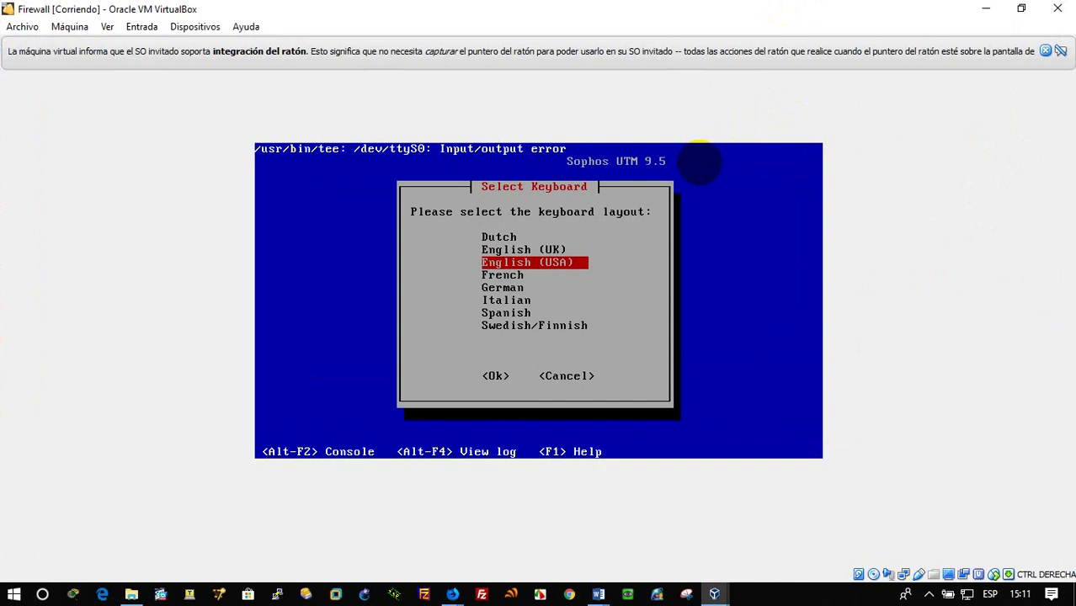
Keep English (USA) keyboard, choose America/El_Salvador timezone and accept the date and time
key(Return)
key(Down)
key(Return)
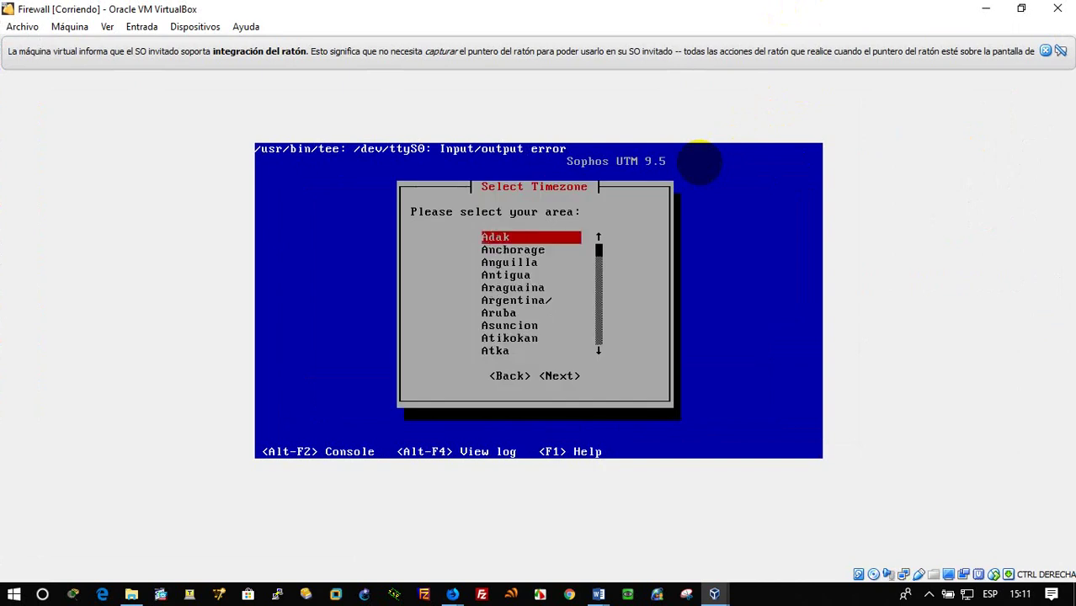
key(e)
key(Down)
key(Down)
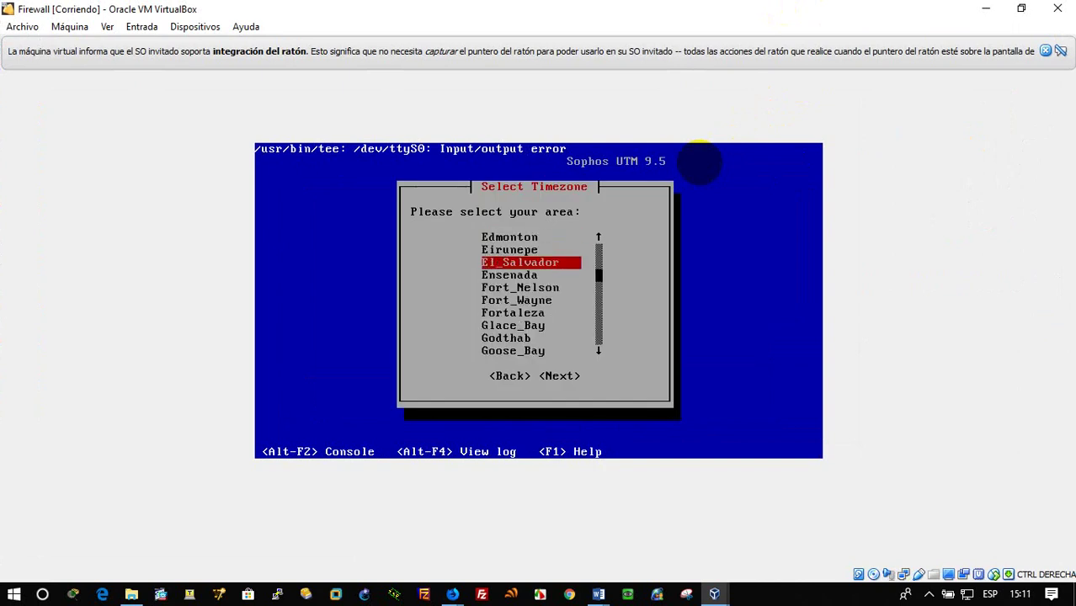
key(Return)
key(Return)
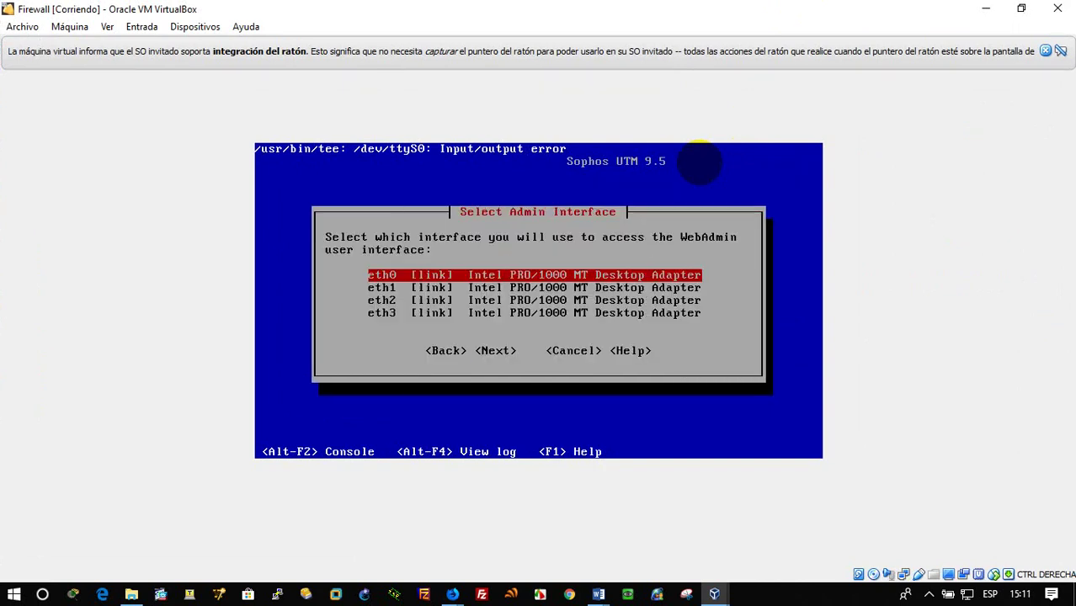
key(Return)
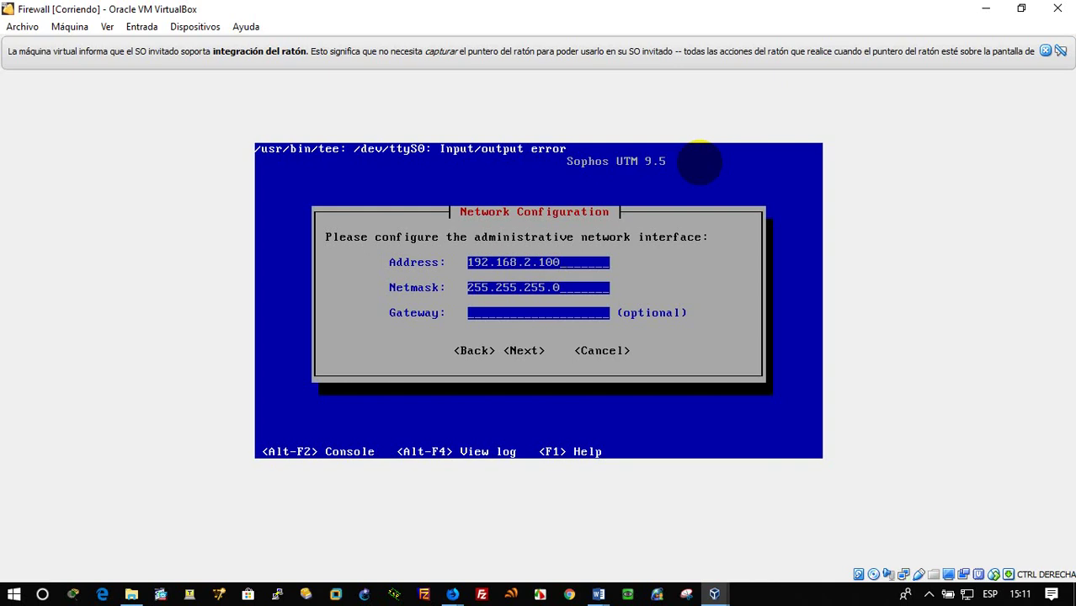
Trim the admin Address back to 192.168., add 114., then bring up the Windows Run box
key(BackSpace)
key(BackSpace)
key(BackSpace)
key(BackSpace)
key(BackSpace)
key(BackSpace)
text(114)
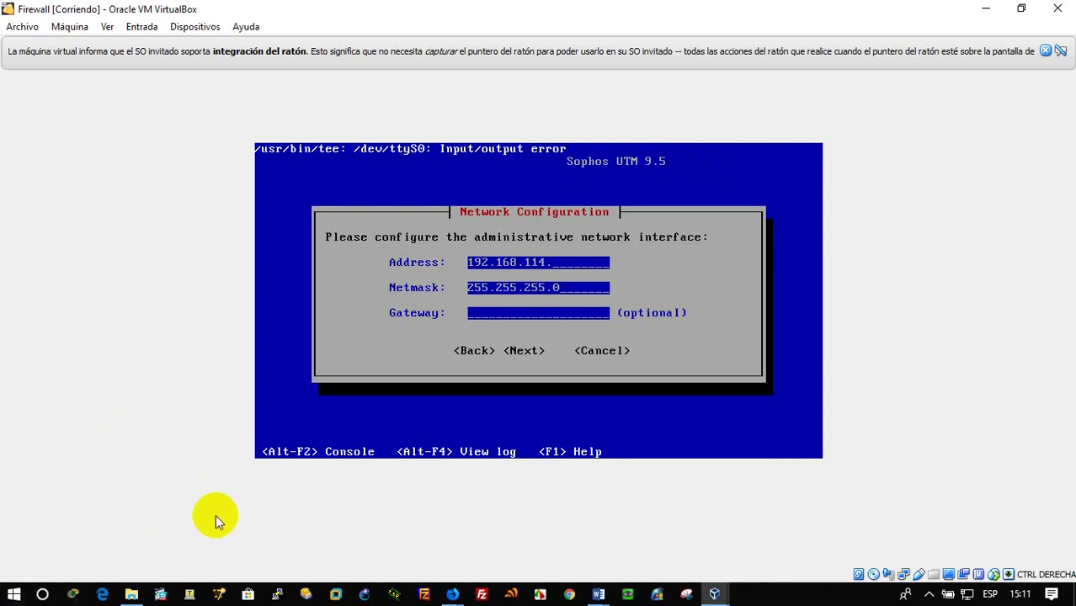
key(super+r)
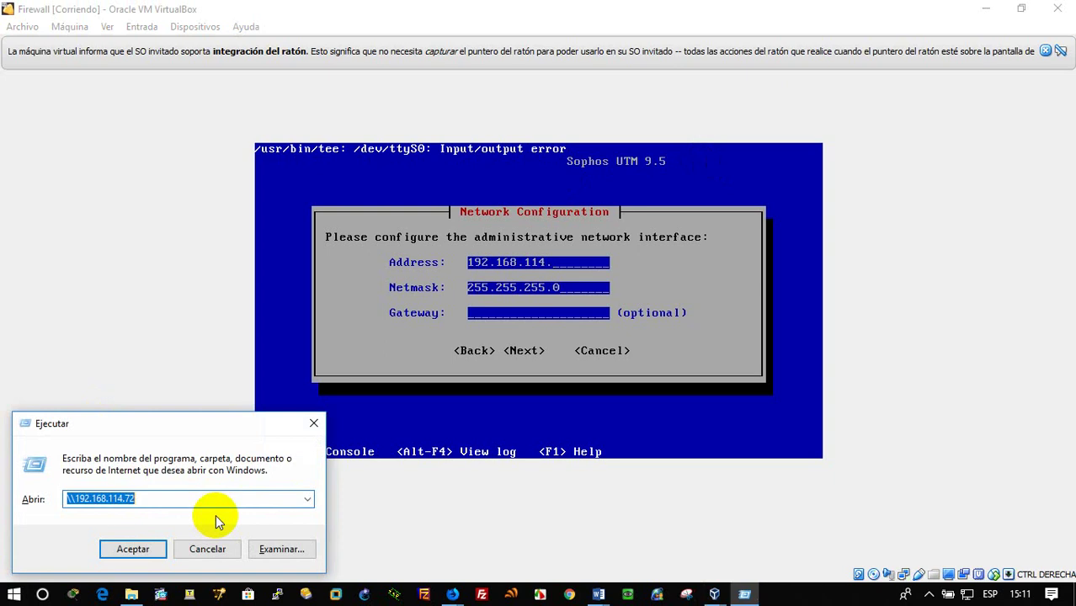
Launch cmd from Run and ping 192.168.114.97 from the host
text(cmd)
key(Return)
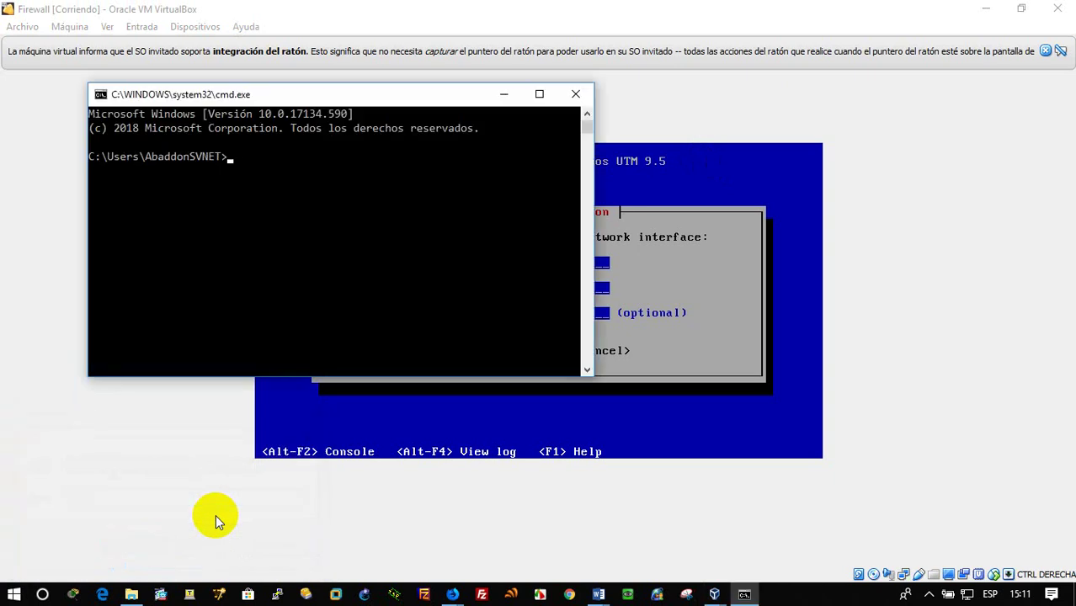
text(ping 192.168.114.)
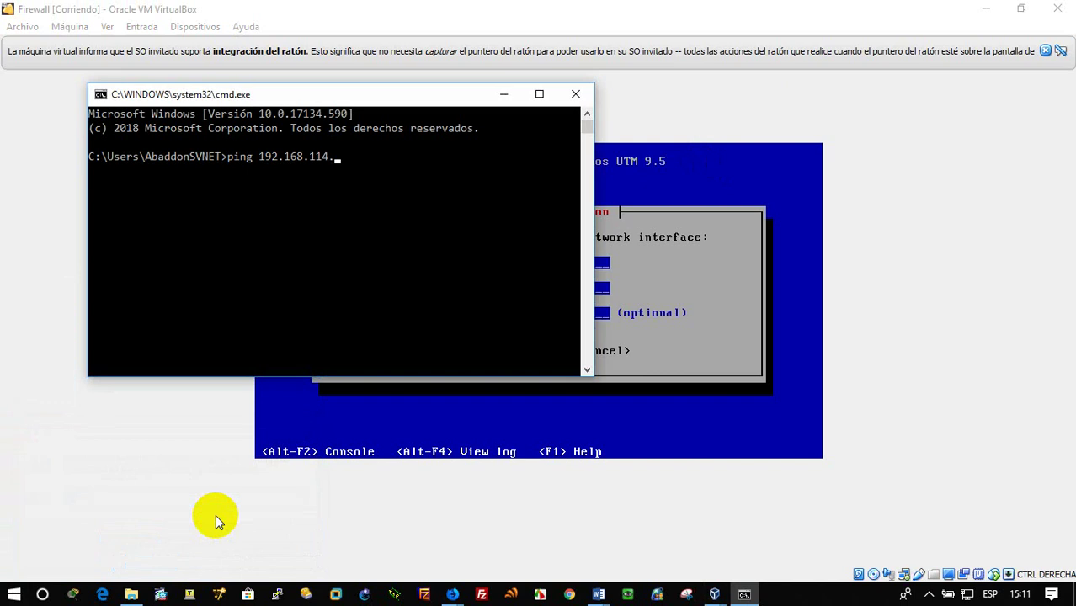
text(97)
key(Return)
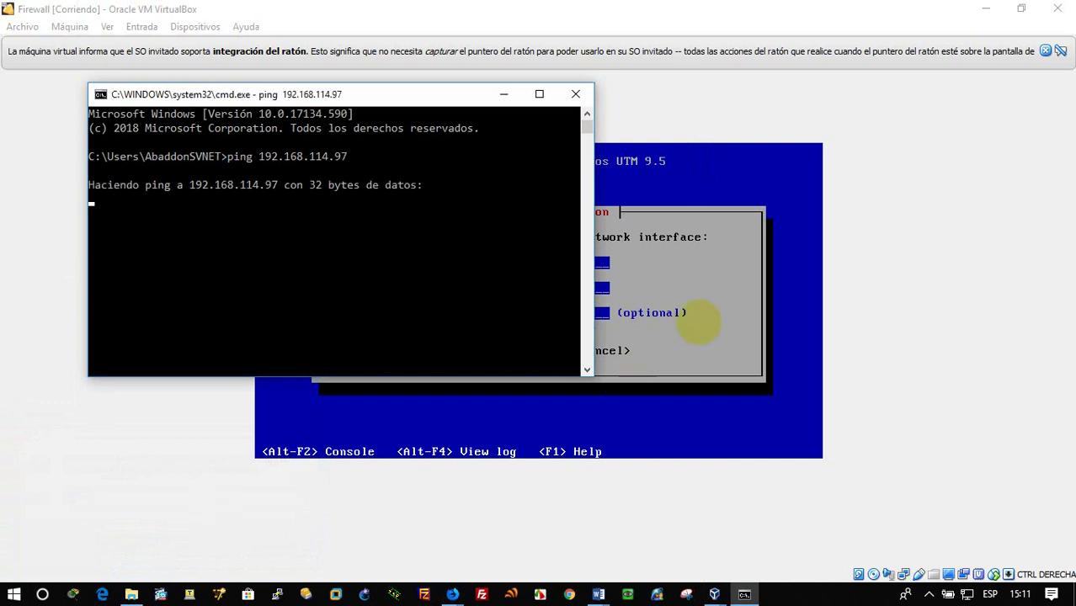
click(874, 267)
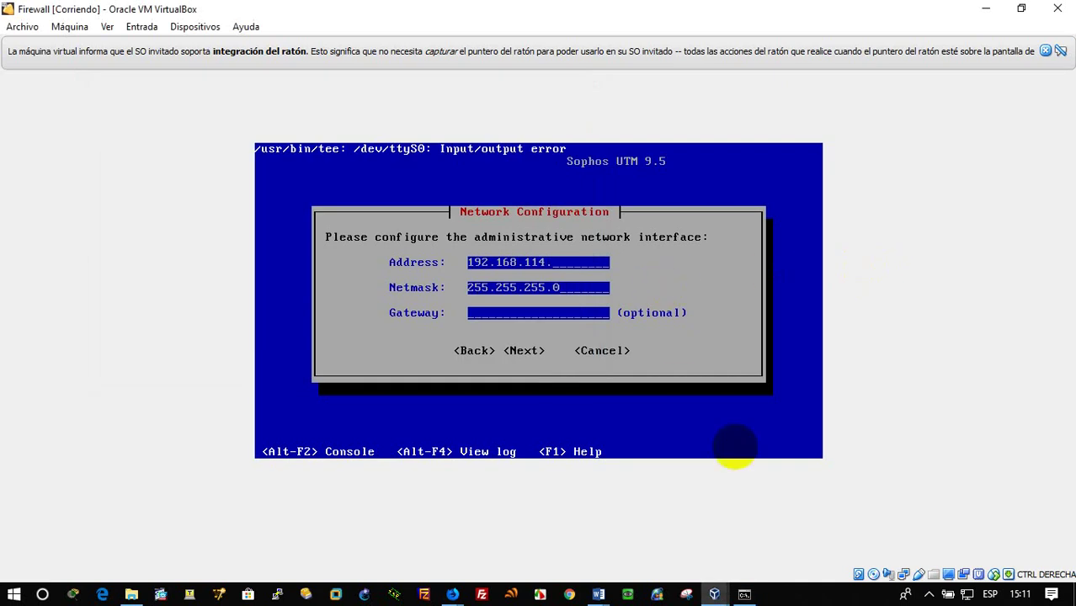
Set address 192.168.114.97, netmask 255.255.255.128 and gateway 192.168.114.1, then submit
click(744, 594)
click(884, 296)
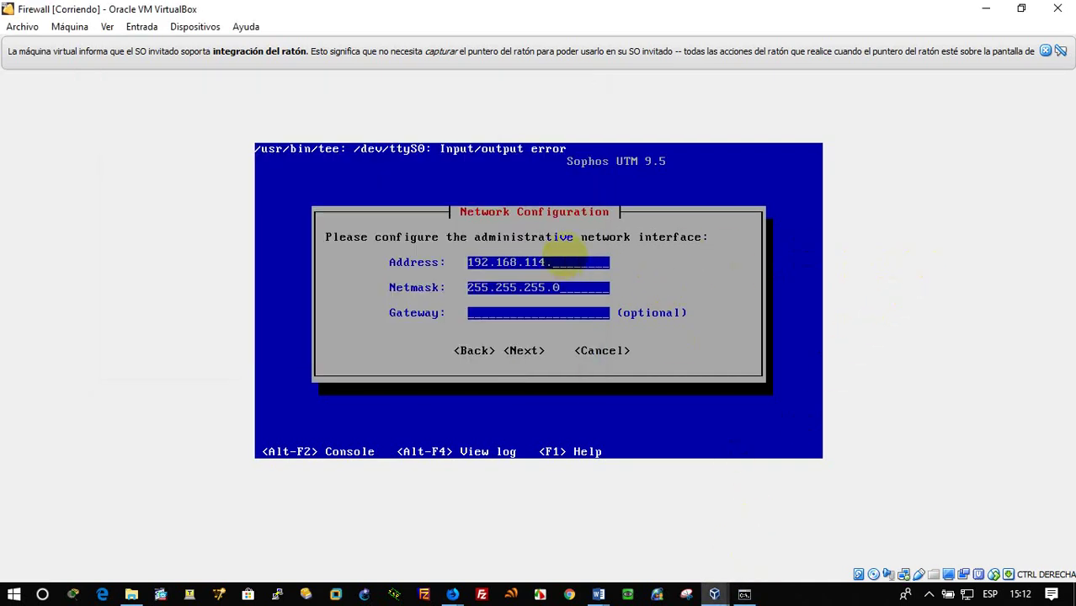
text(97)
key(BackSpace)
text(12)
text(8)
text(192)
text(.1)
text(68)
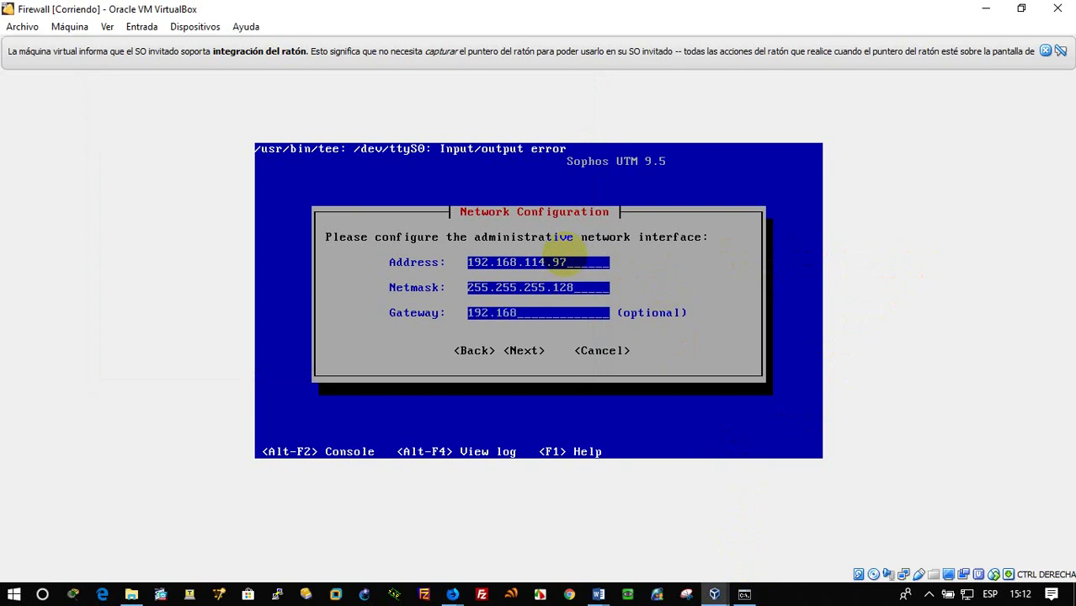
text(.114.1)
key(Tab)
key(Tab)
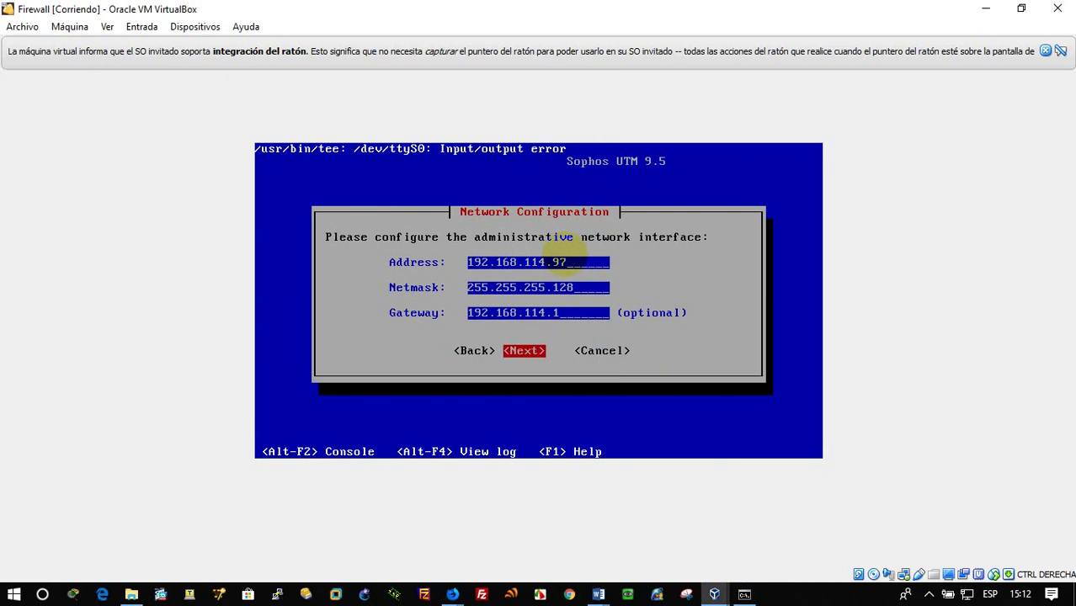
key(Return)
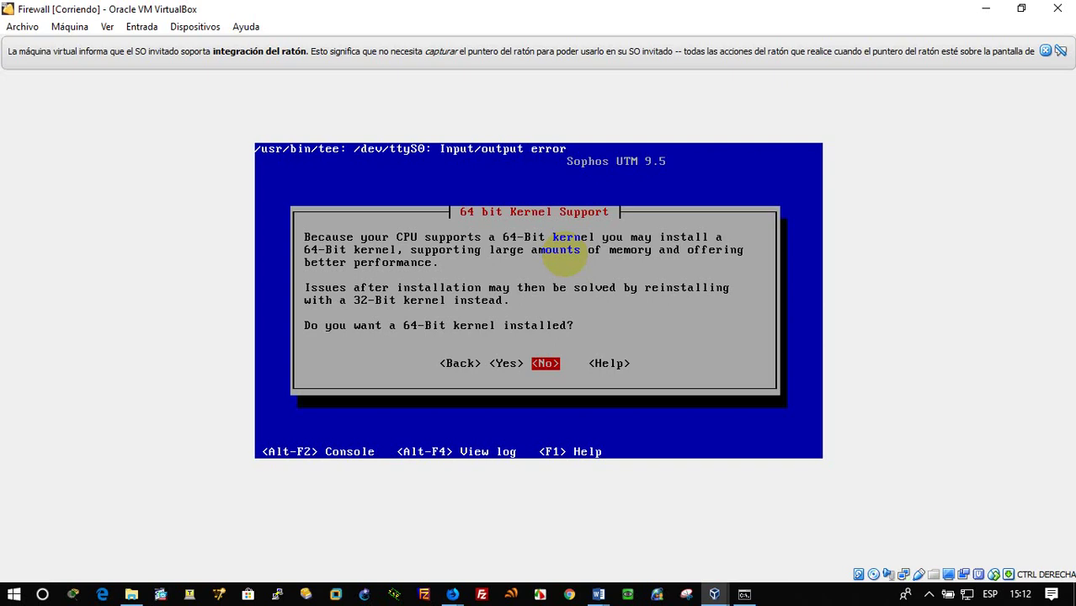
Choose the 64-bit kernel and Enterprise Toolkit, and confirm erasing the disk for partitioning
key(Left)
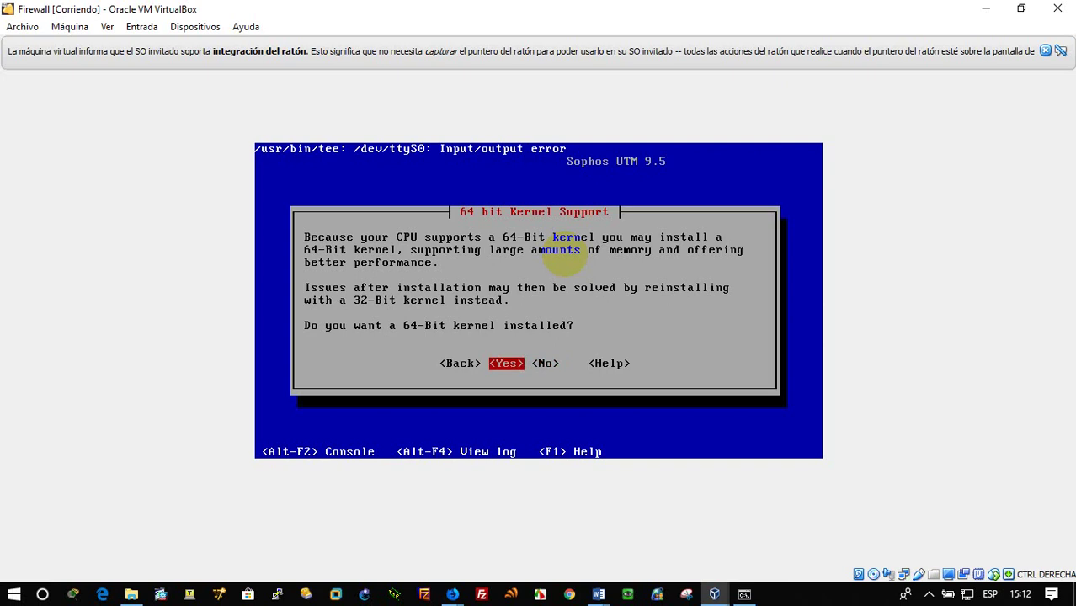
key(Return)
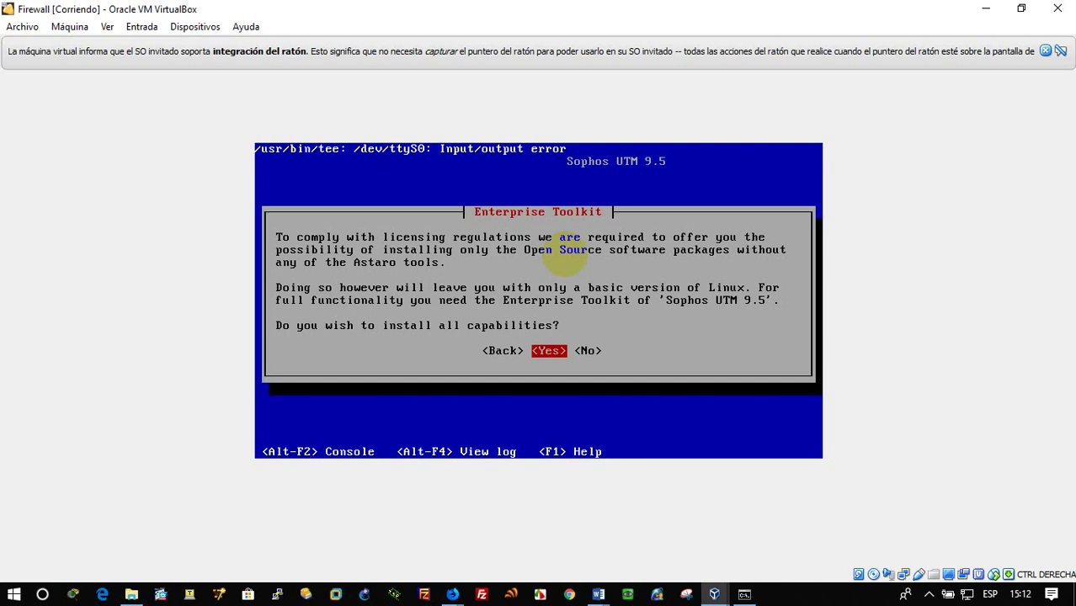
key(Return)
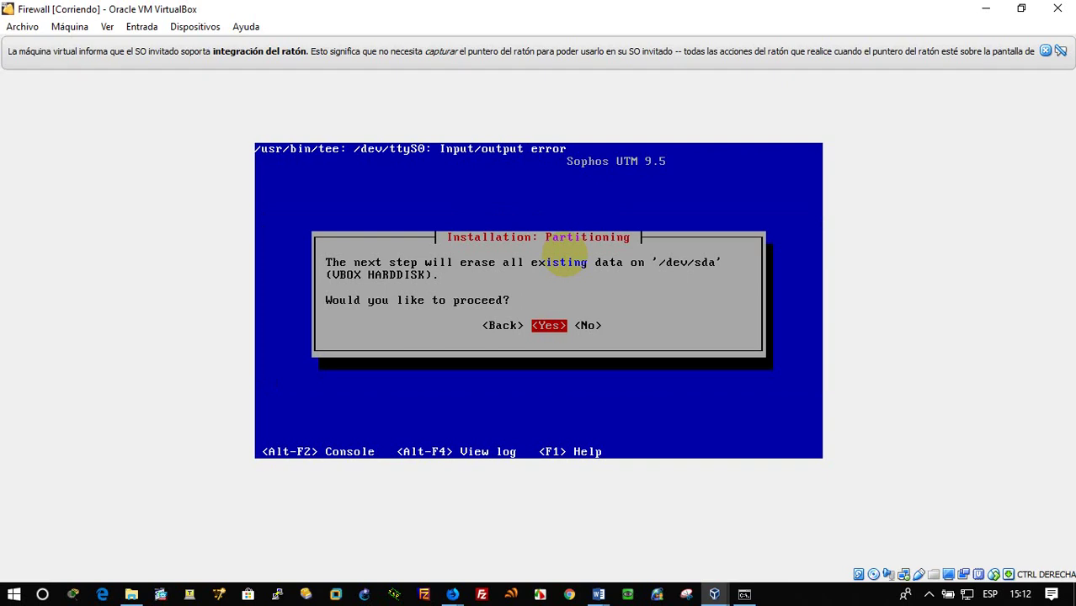
key(Return)
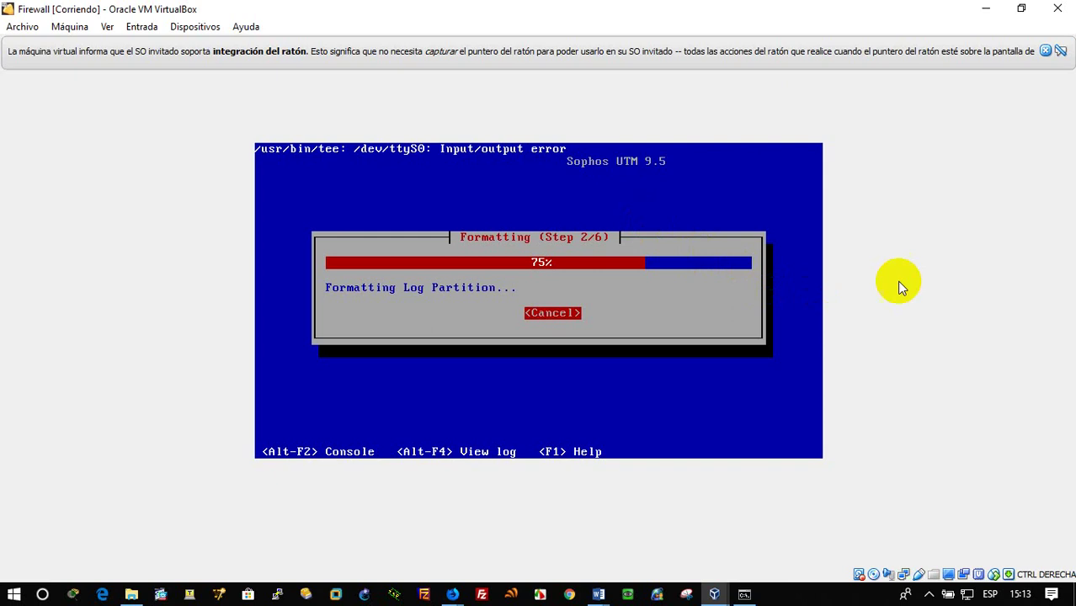
Let partitioning and formatting reach 75% of step 2/6, then bring up the taskbar menu
right_click(832, 596)
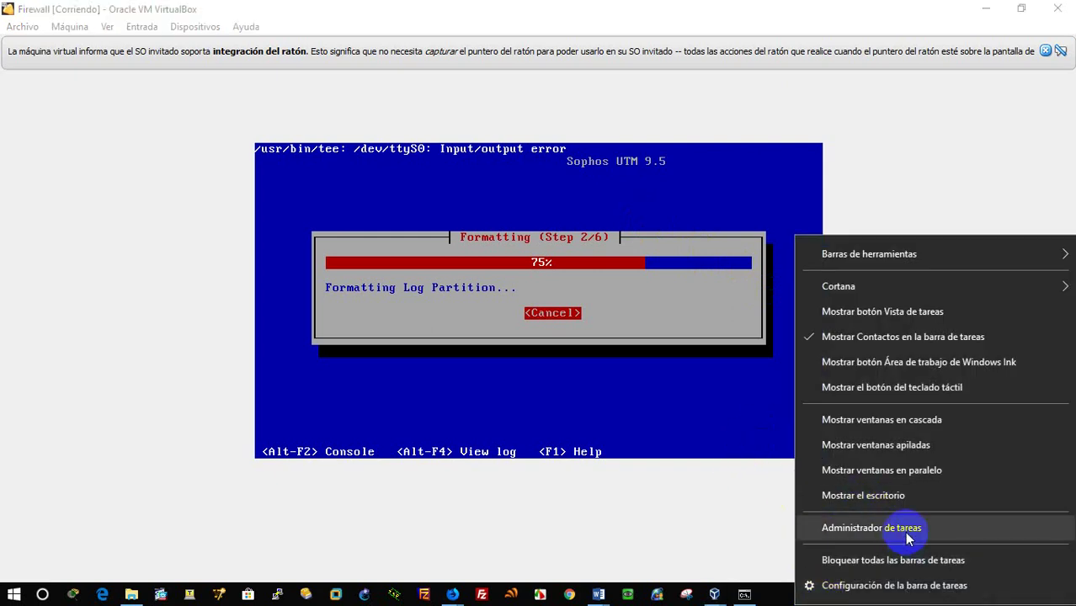
Check the host's disk activity on Task Manager's Performance tab, then close it
click(872, 528)
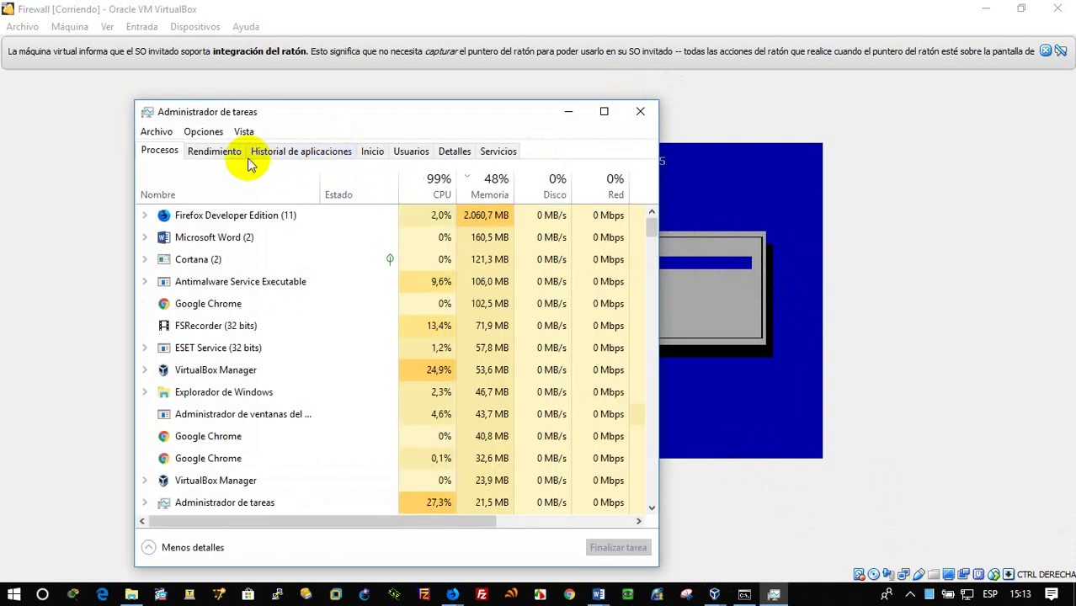
click(215, 151)
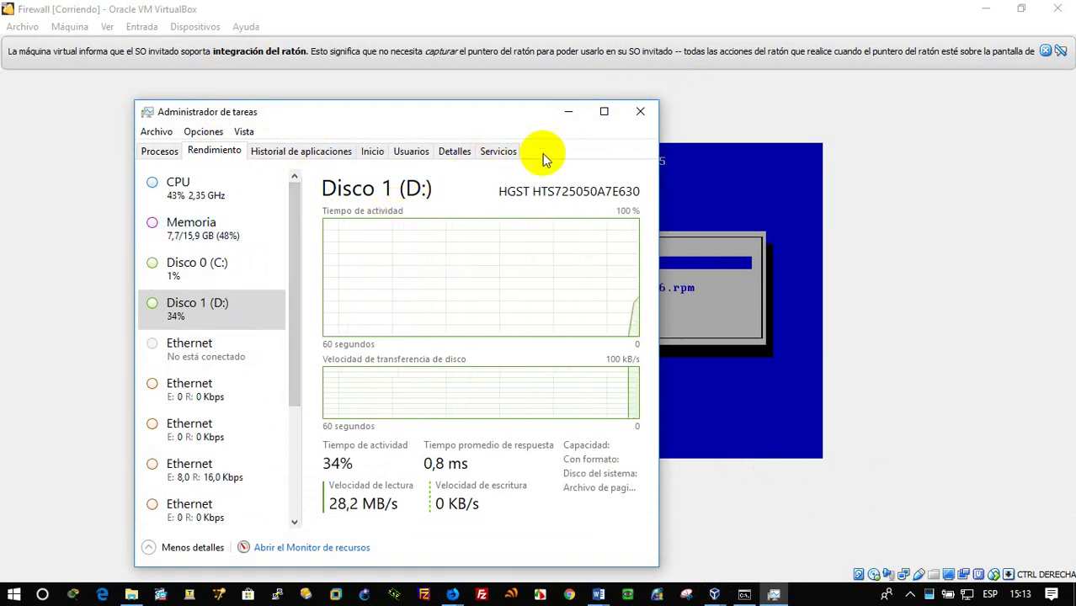
click(640, 113)
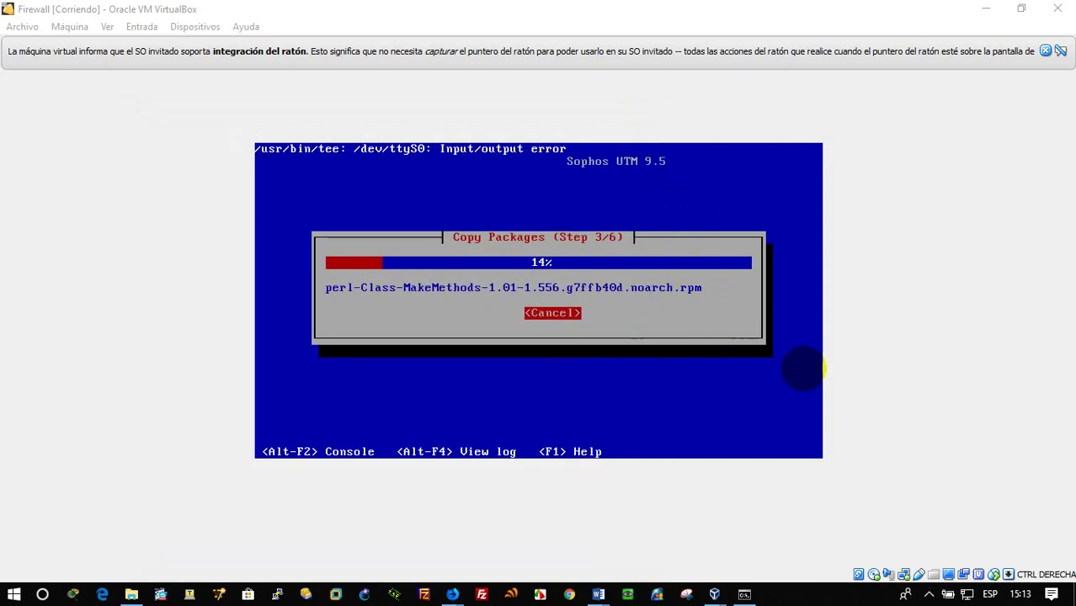
mouse_move(714, 595)
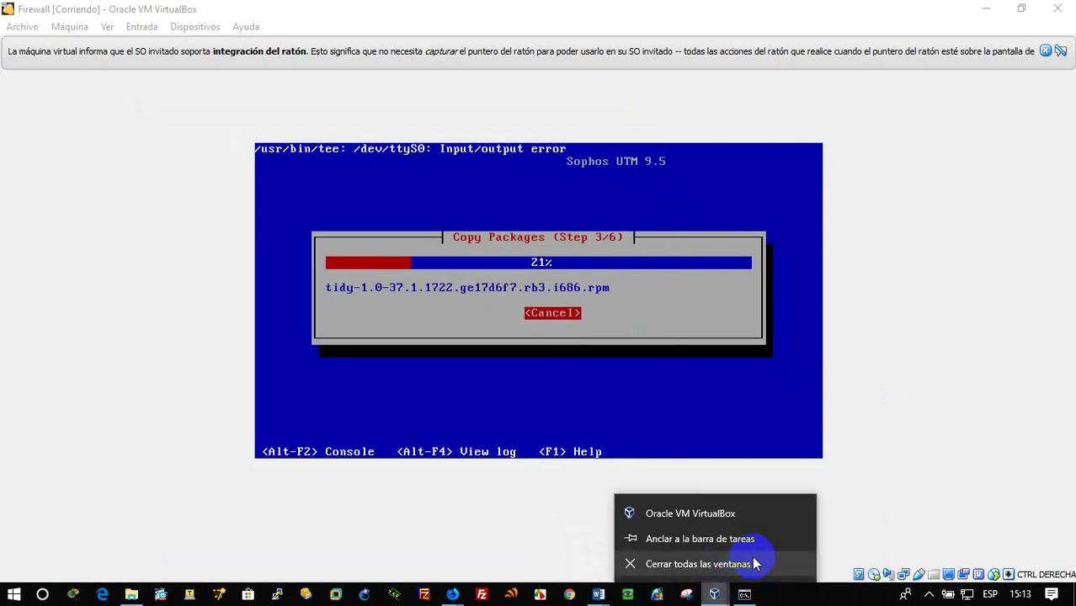
Switch to VirtualBox Manager and start a new machine named XP
click(718, 595)
click(686, 564)
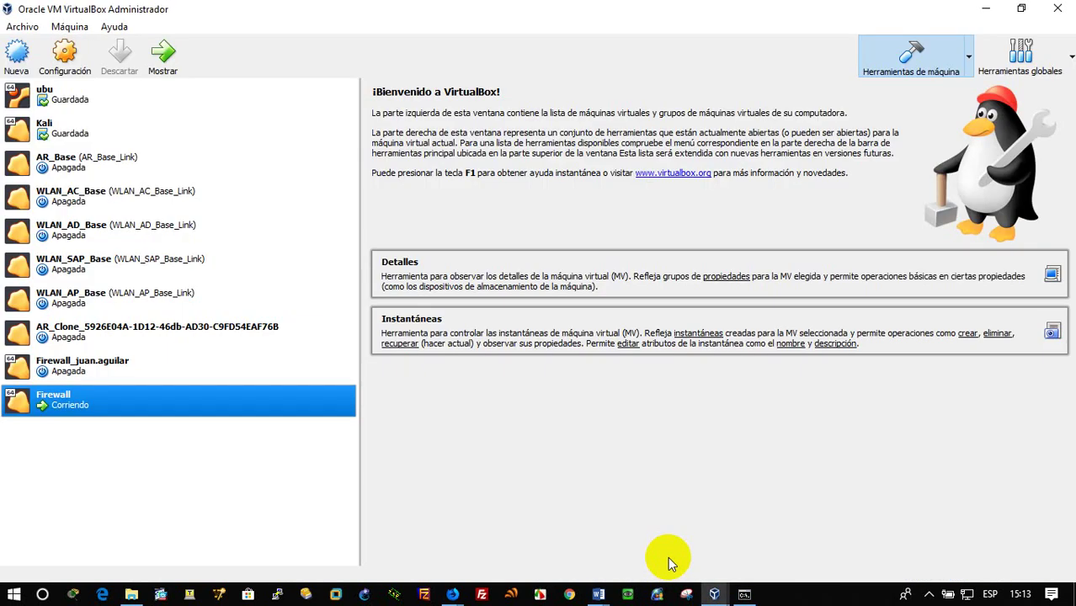
click(17, 55)
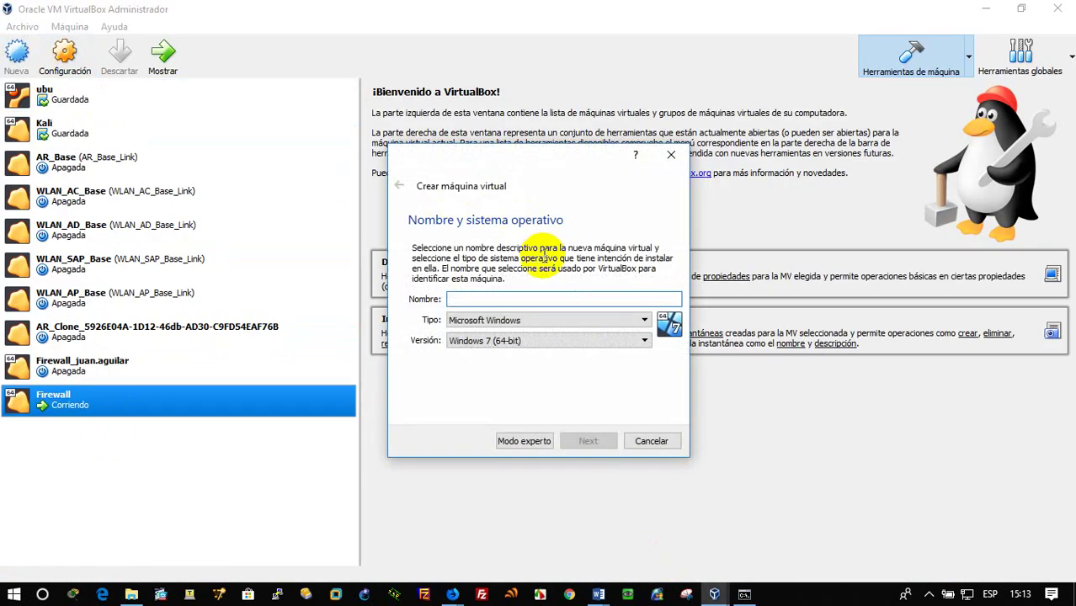
text(XP)
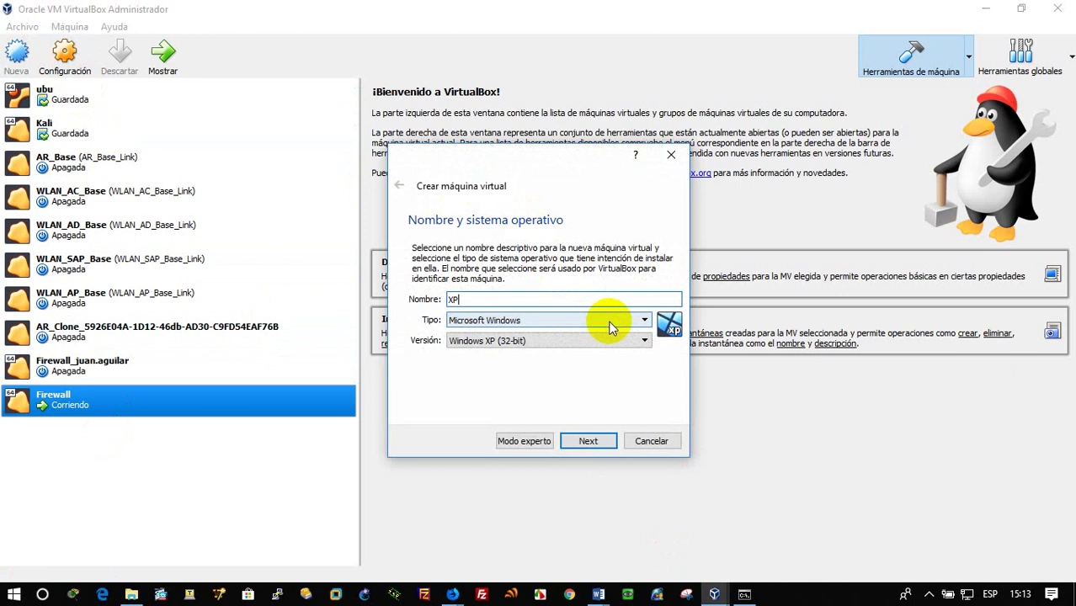
click(589, 441)
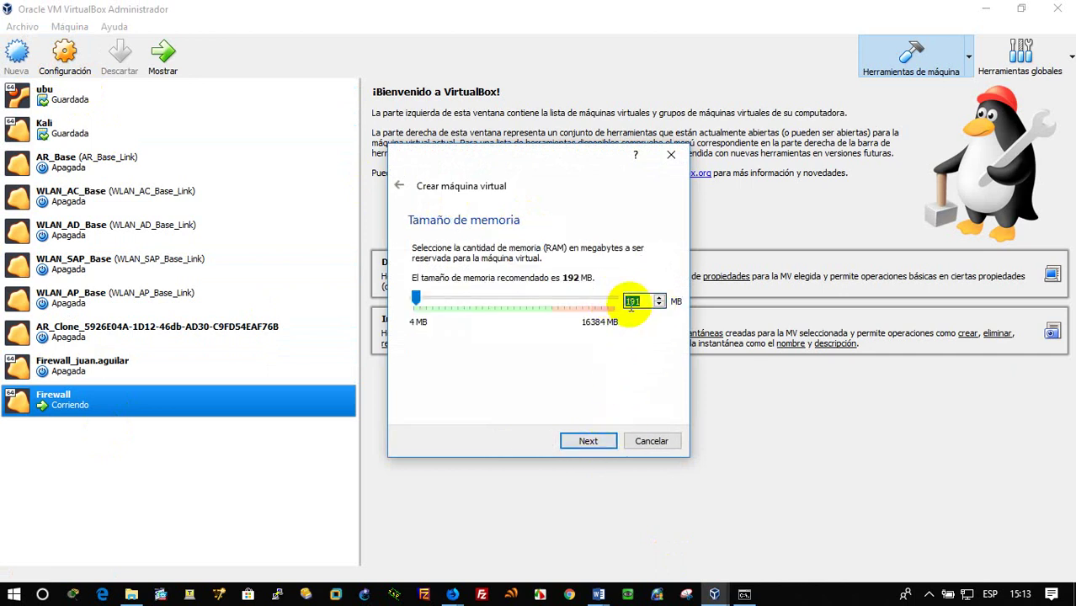
Give XP 1024 MB of memory and a new dynamically allocated 10 GB disk
text(1024)
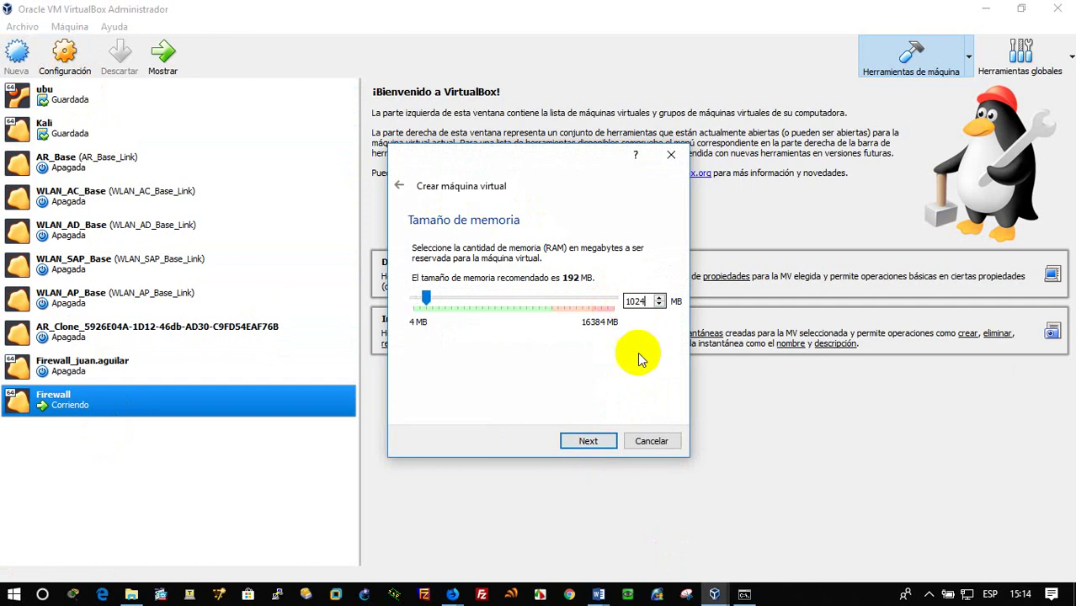
click(602, 444)
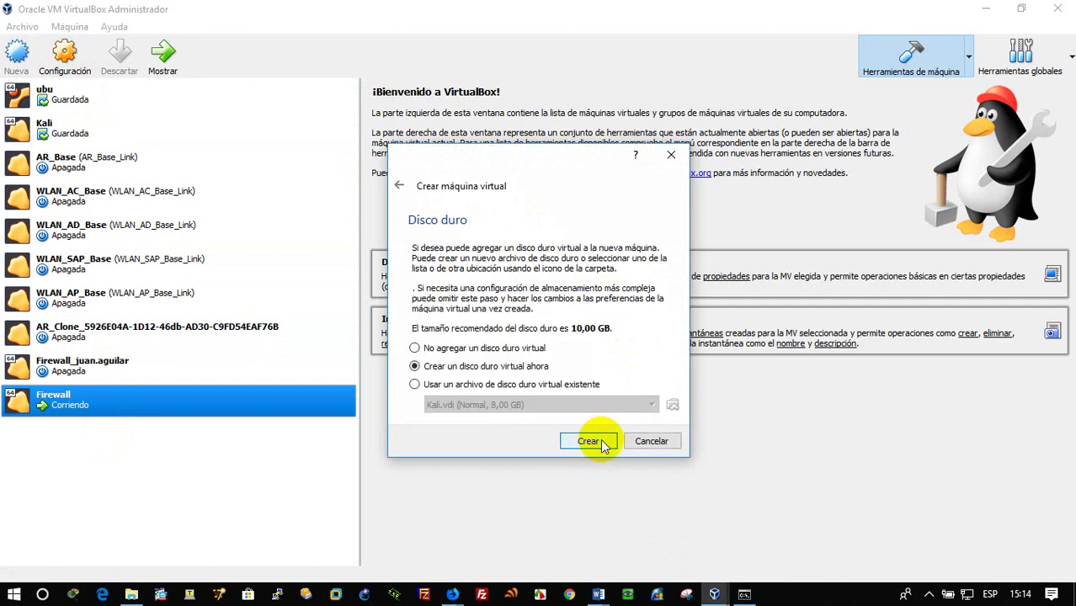
click(599, 444)
click(615, 460)
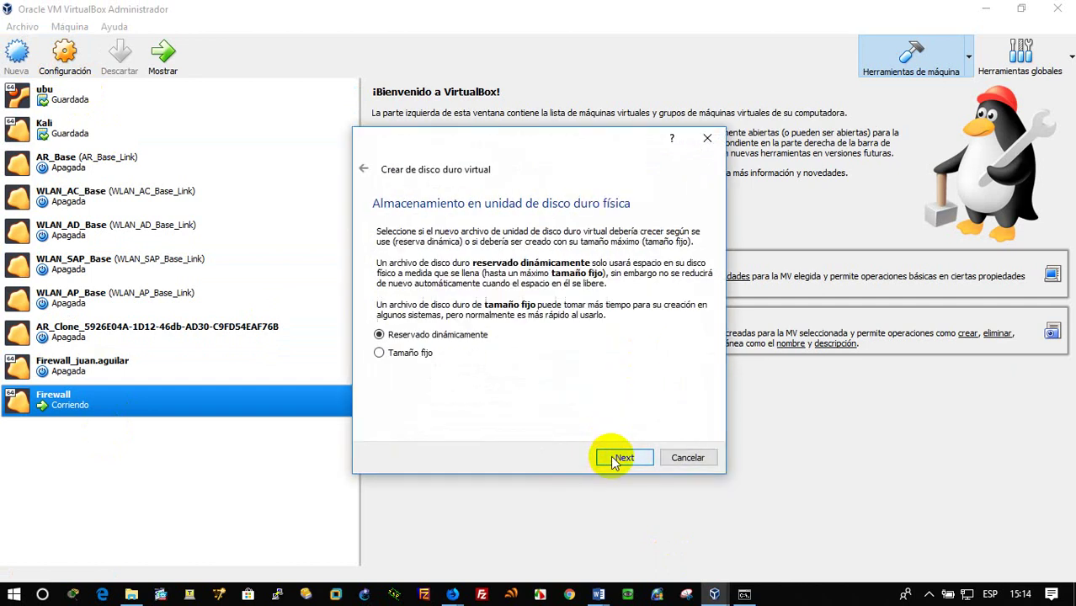
click(614, 460)
click(615, 460)
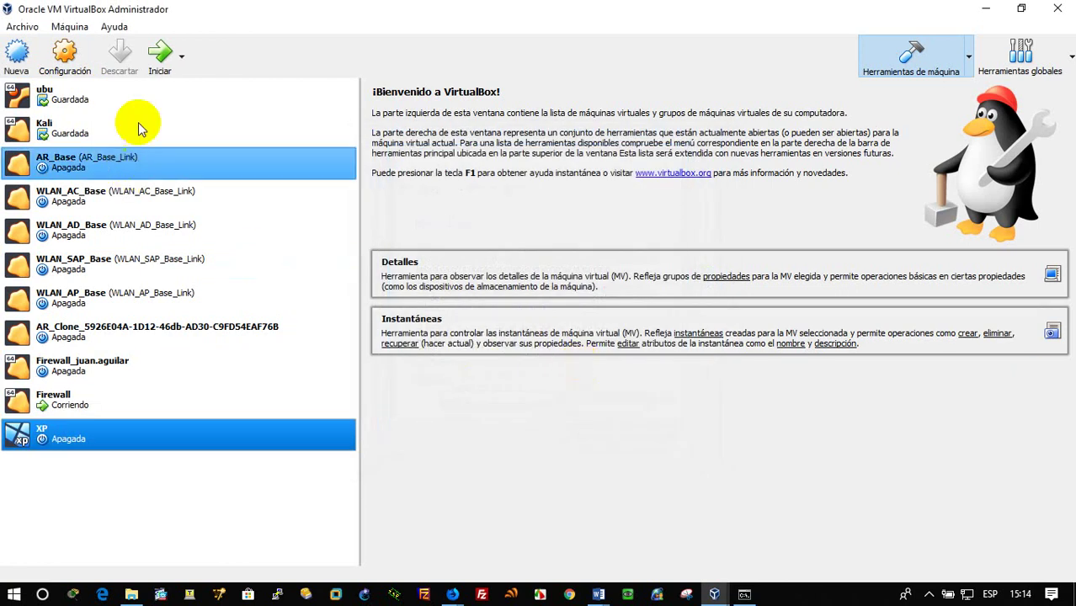
Attach the XP machine's first adapter to internal network LAN, save, and start the machine
click(65, 63)
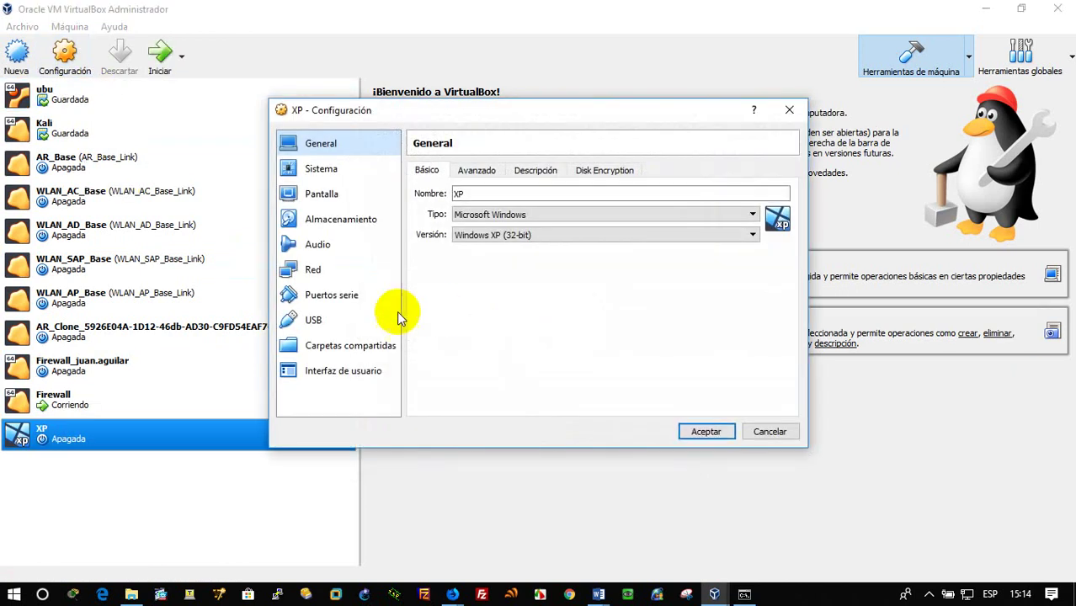
click(338, 273)
click(548, 212)
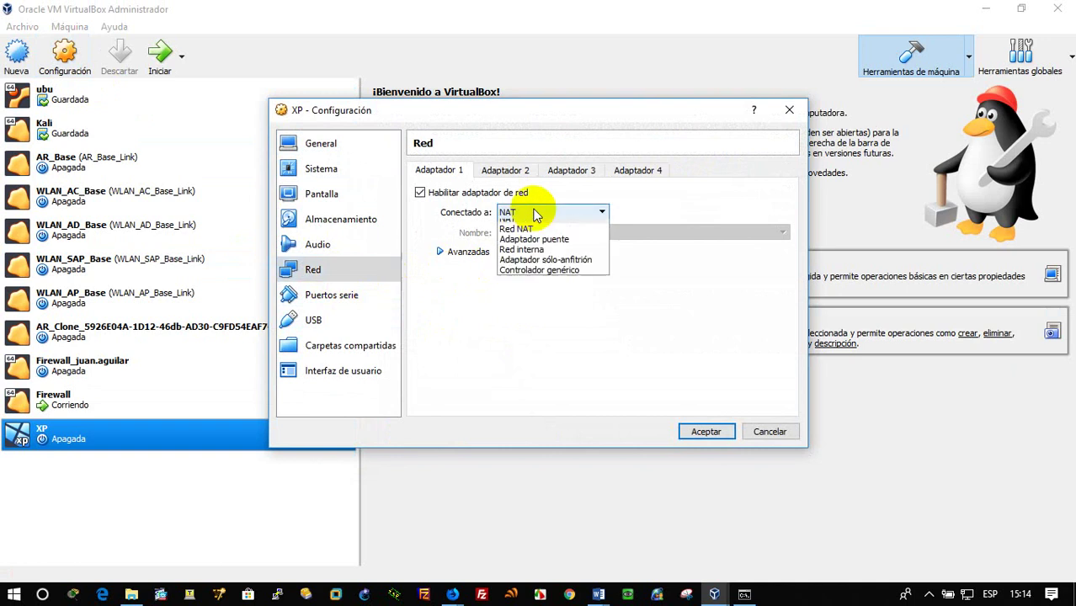
click(577, 267)
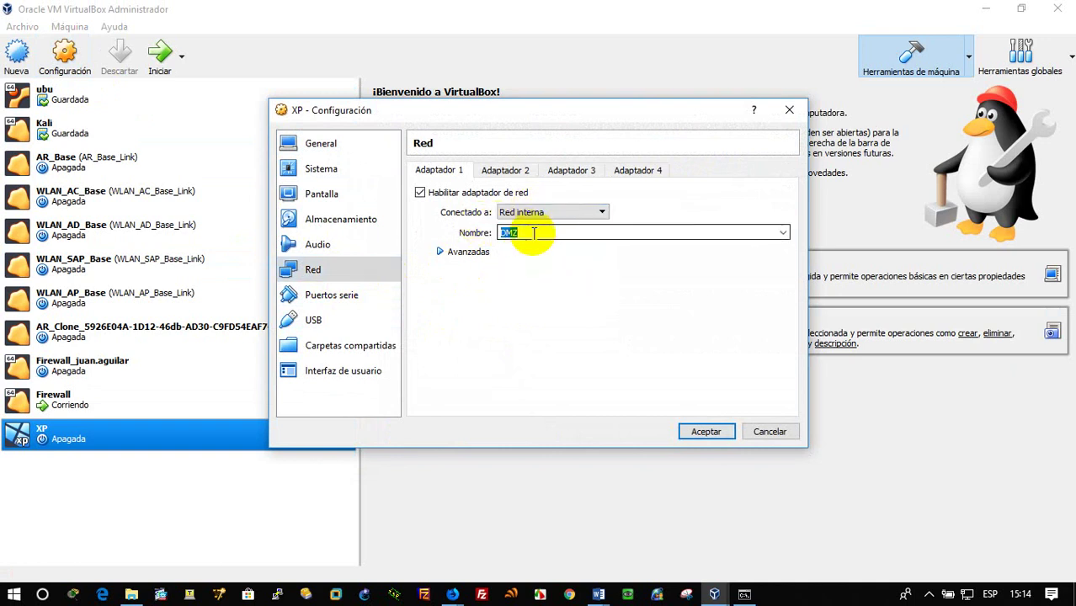
click(470, 252)
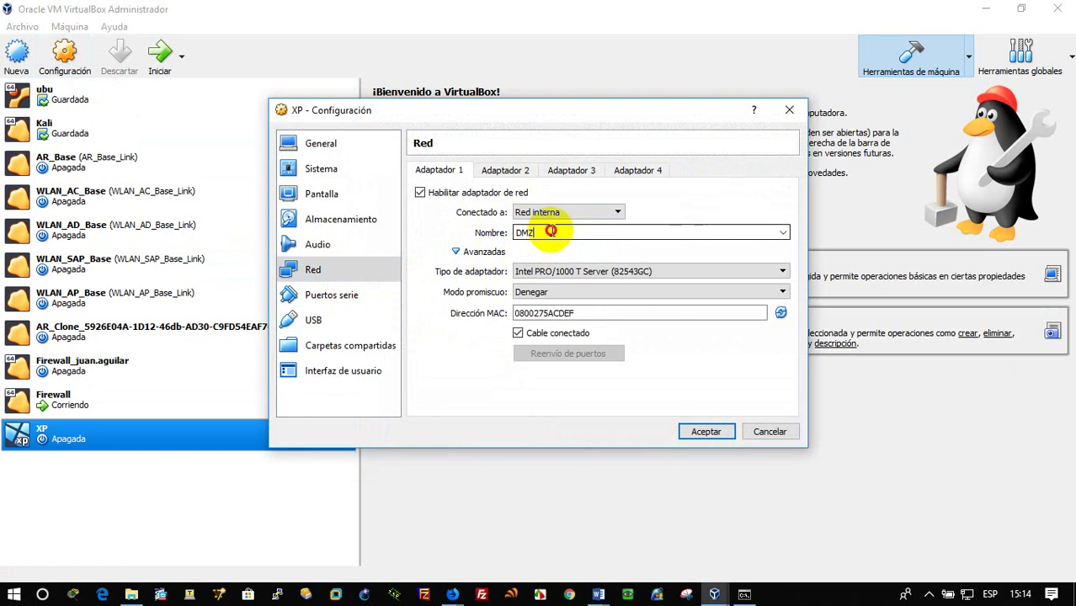
click(781, 234)
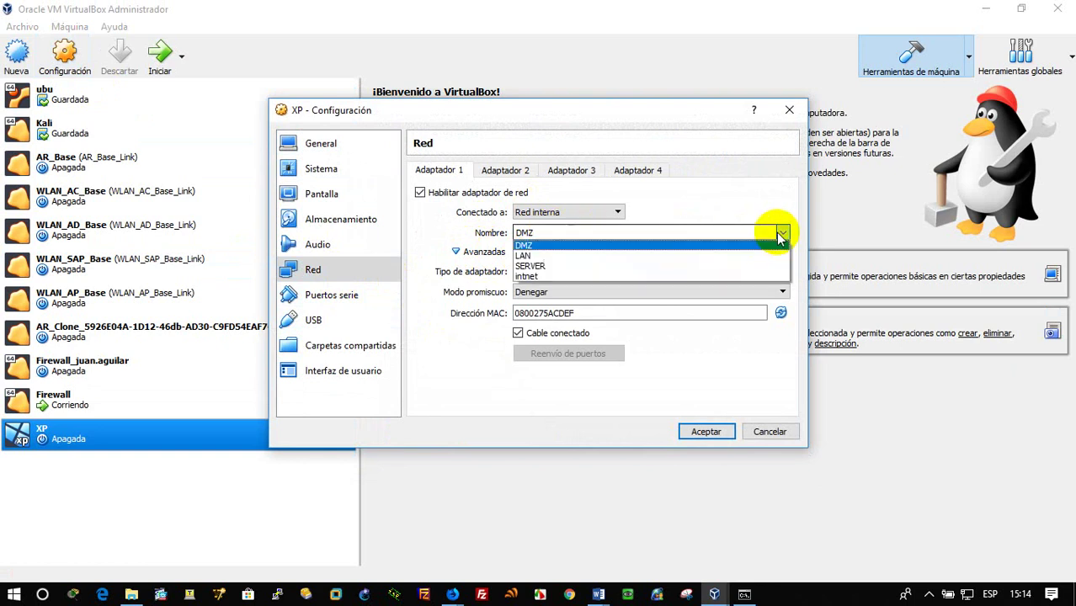
click(716, 255)
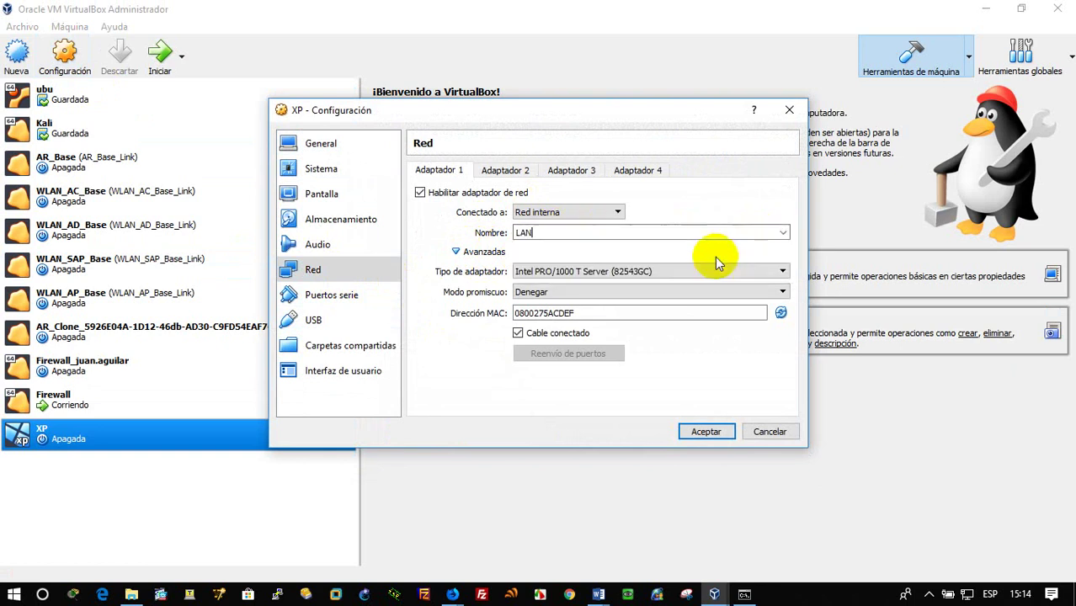
click(706, 434)
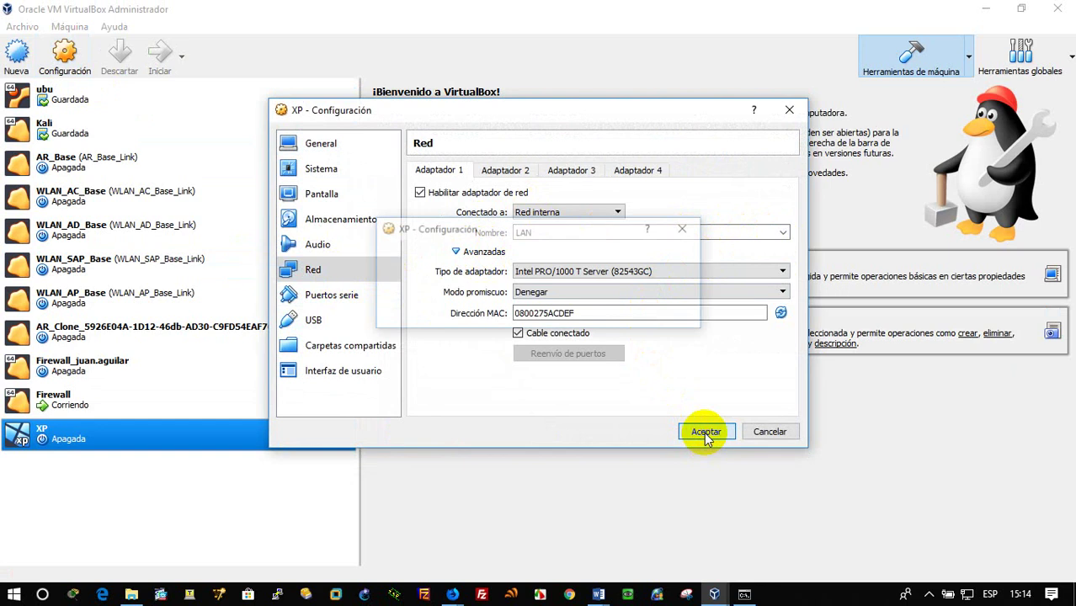
click(167, 59)
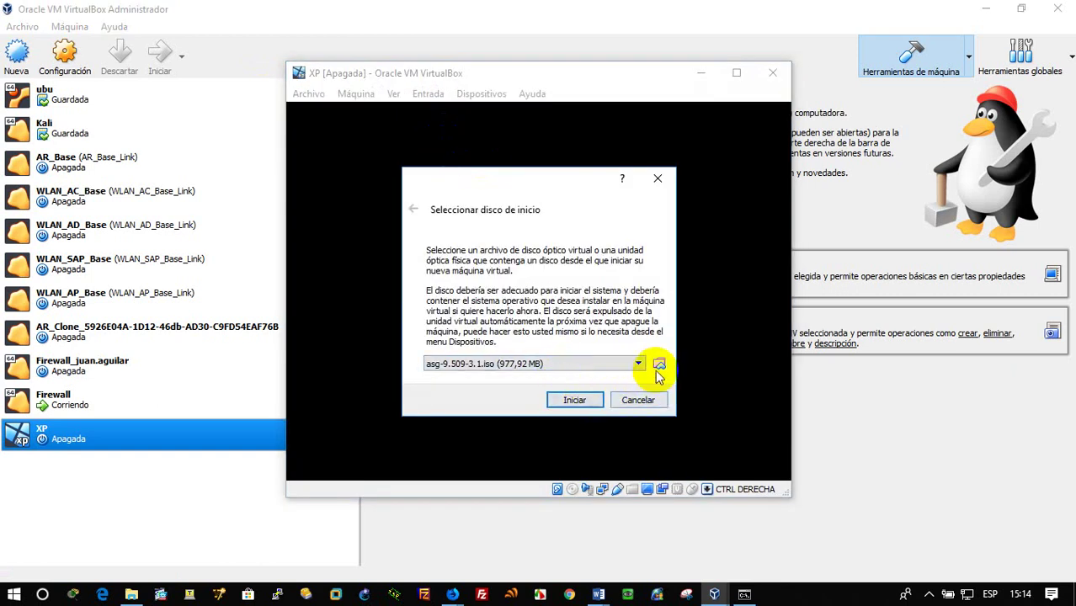
Boot the XP machine from Win XP SP3.iso in D:\ISOS, then minimize its window
click(660, 367)
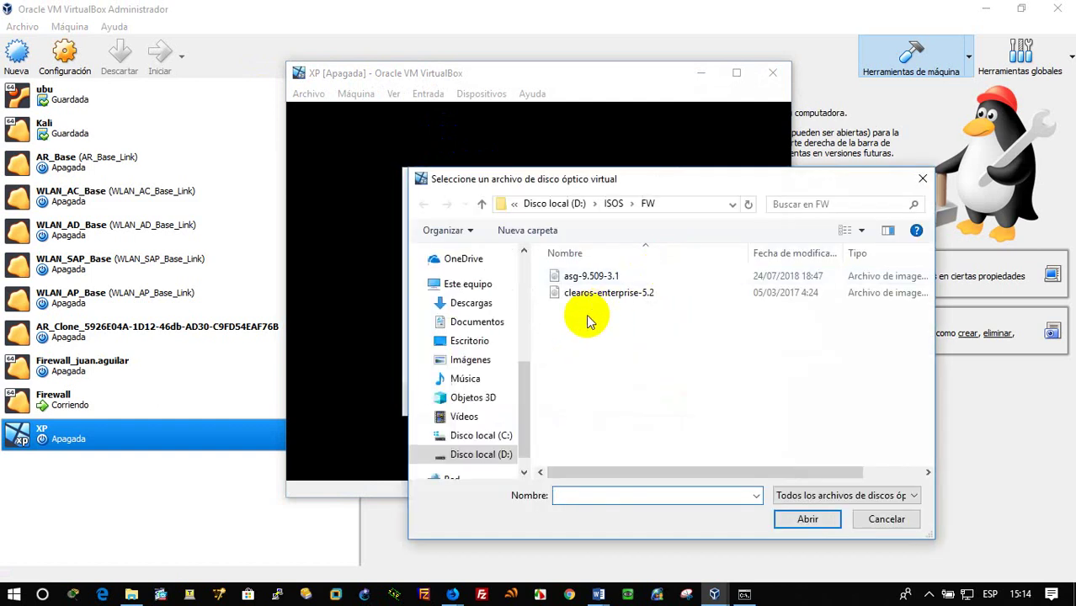
click(614, 211)
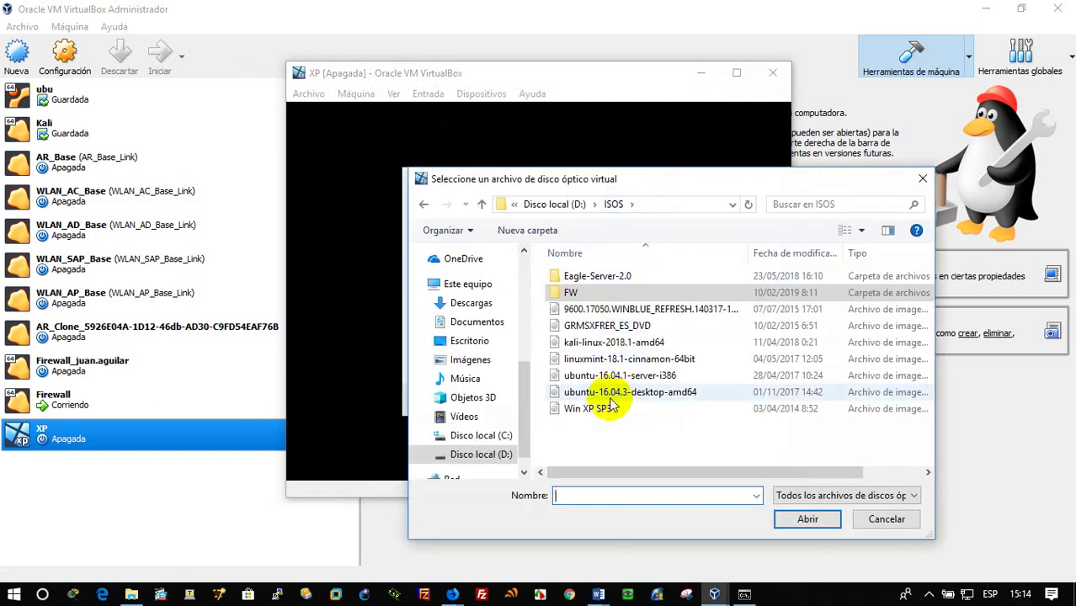
double_click(539, 410)
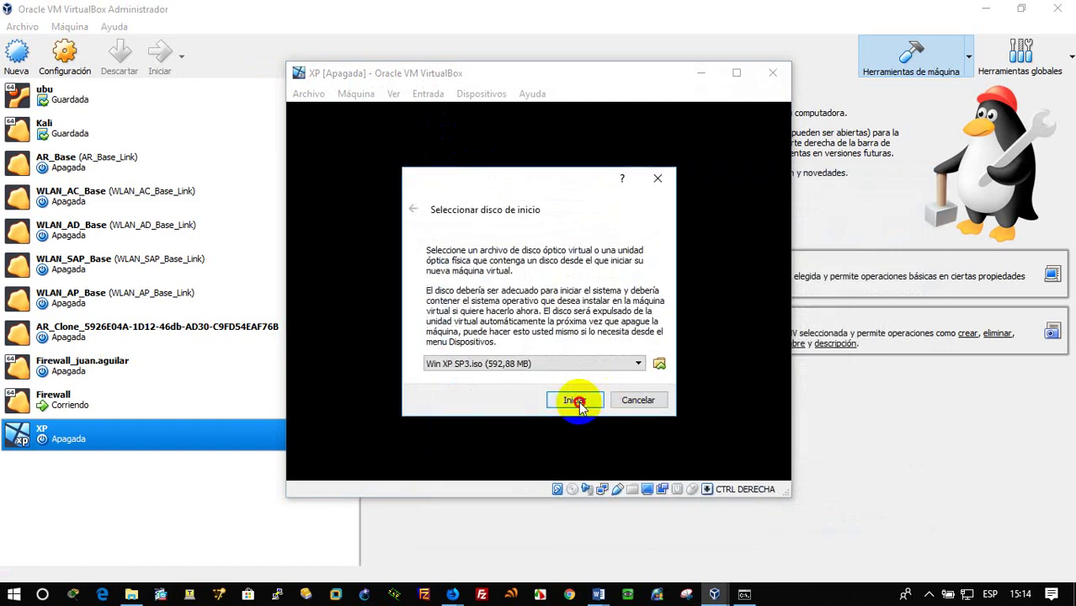
click(575, 401)
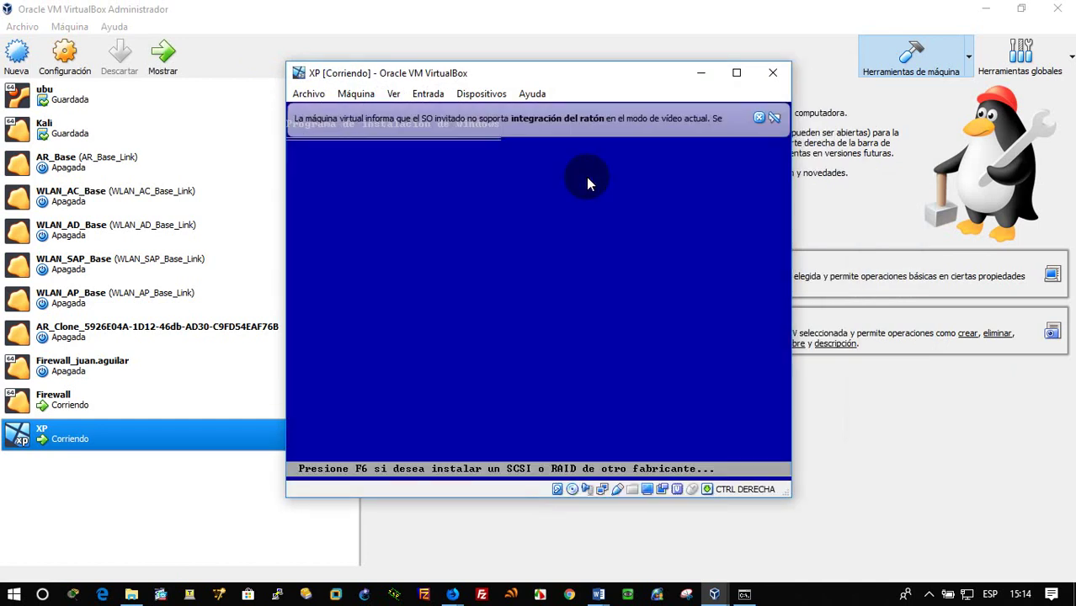
click(759, 117)
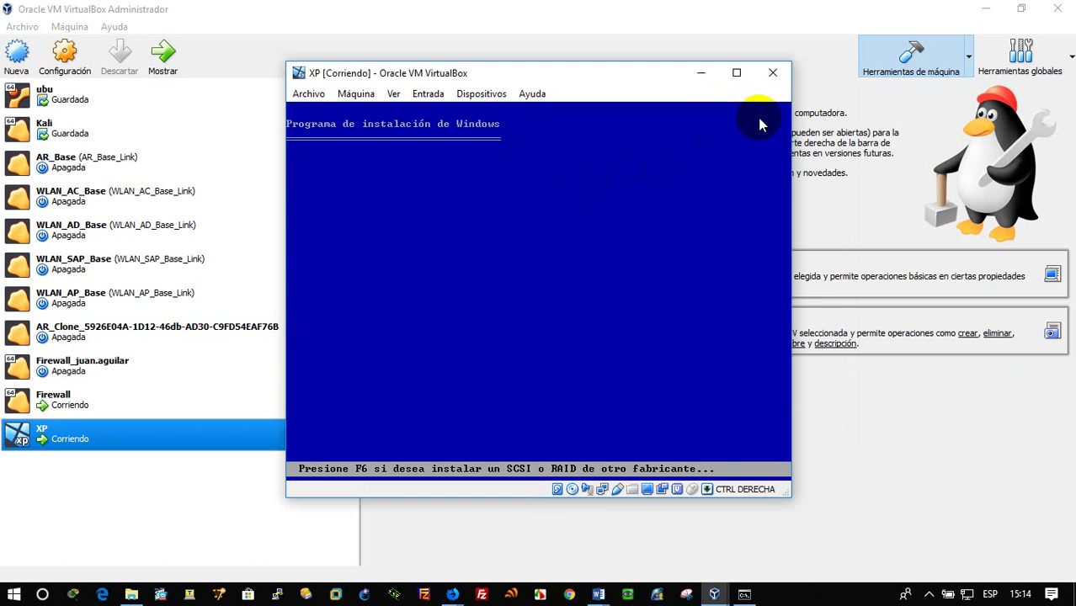
click(702, 76)
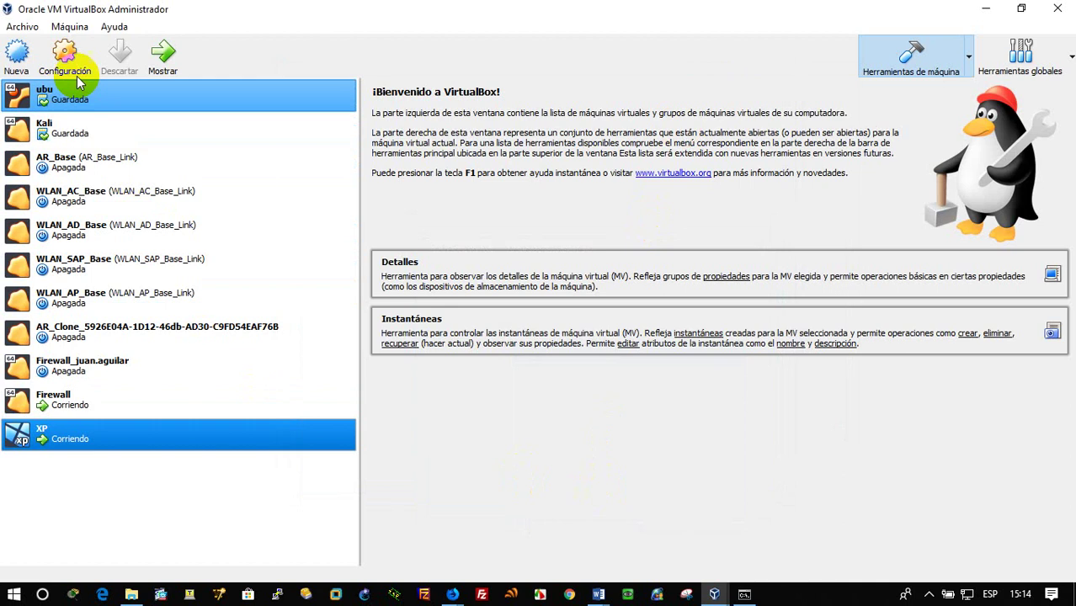
Begin a new virtual machine named 2016_SERVER with version Windows 2016 (64-bit)
click(17, 55)
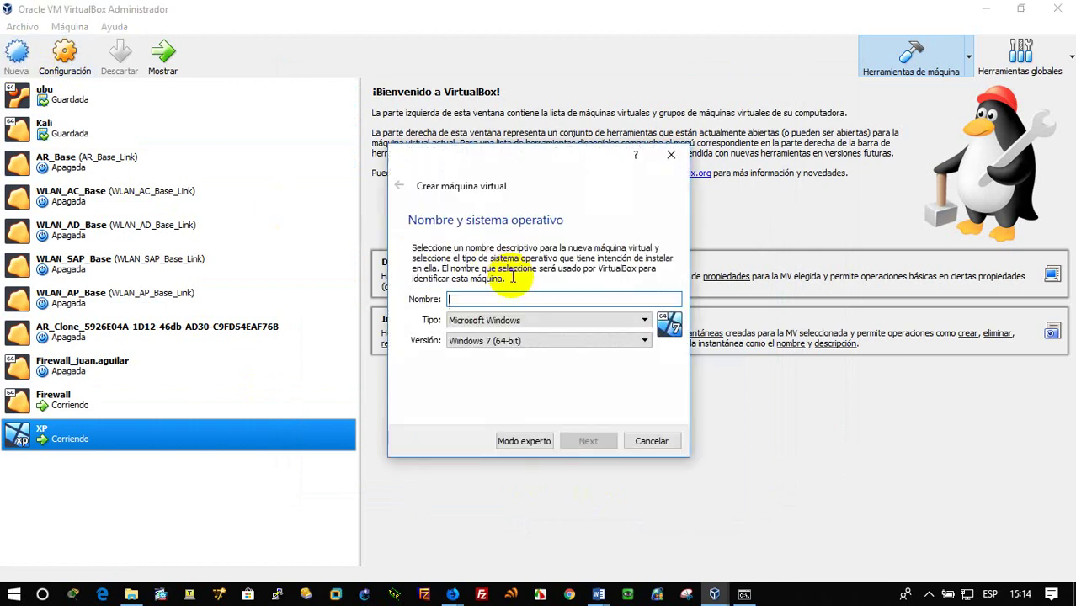
text(2016_SERVER)
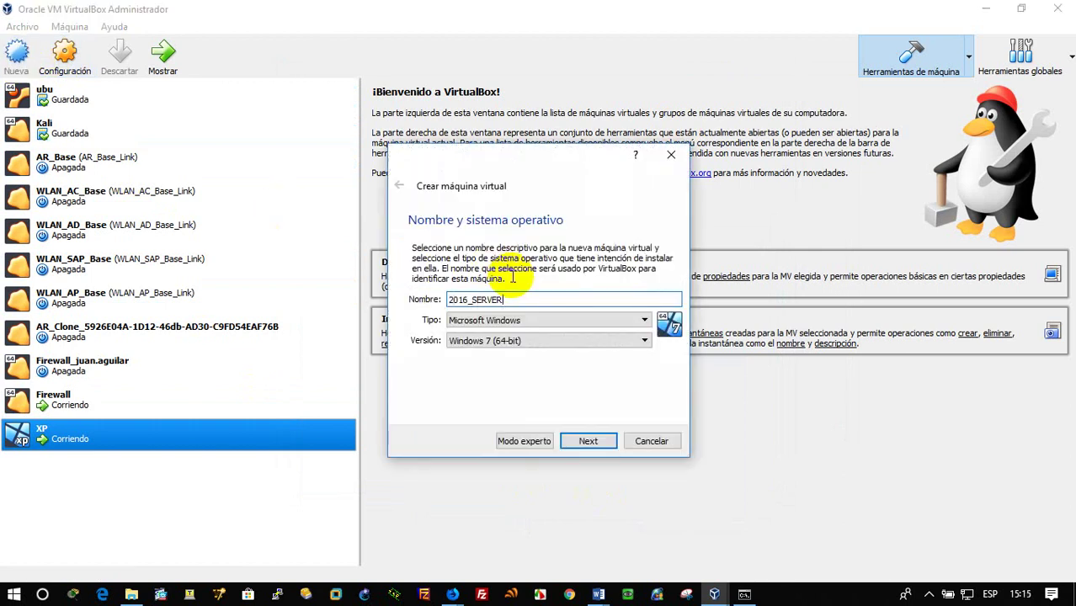
click(565, 338)
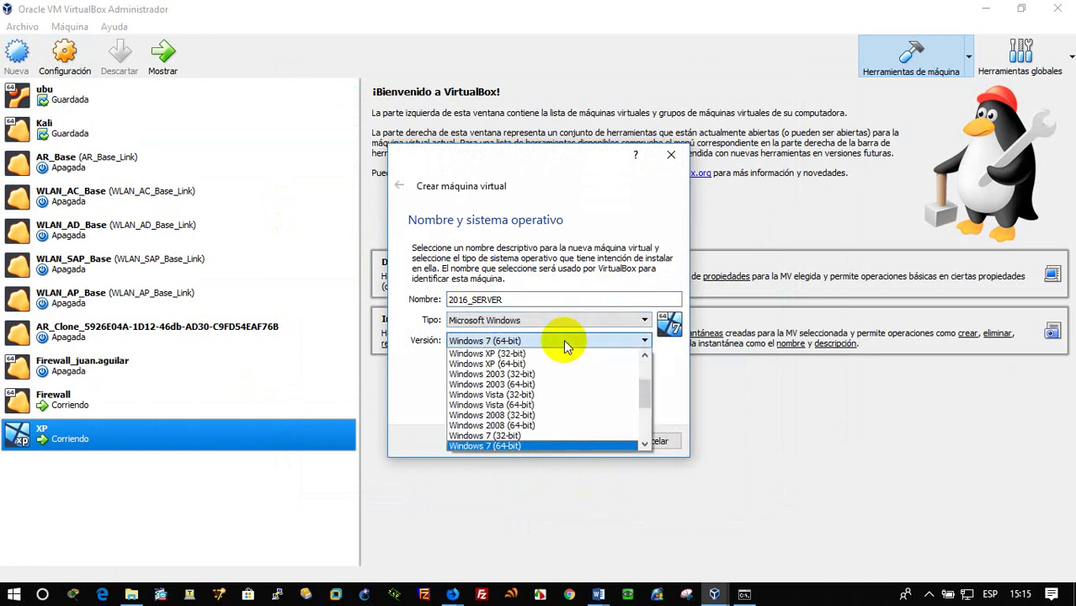
scroll(561, 405, down, 4)
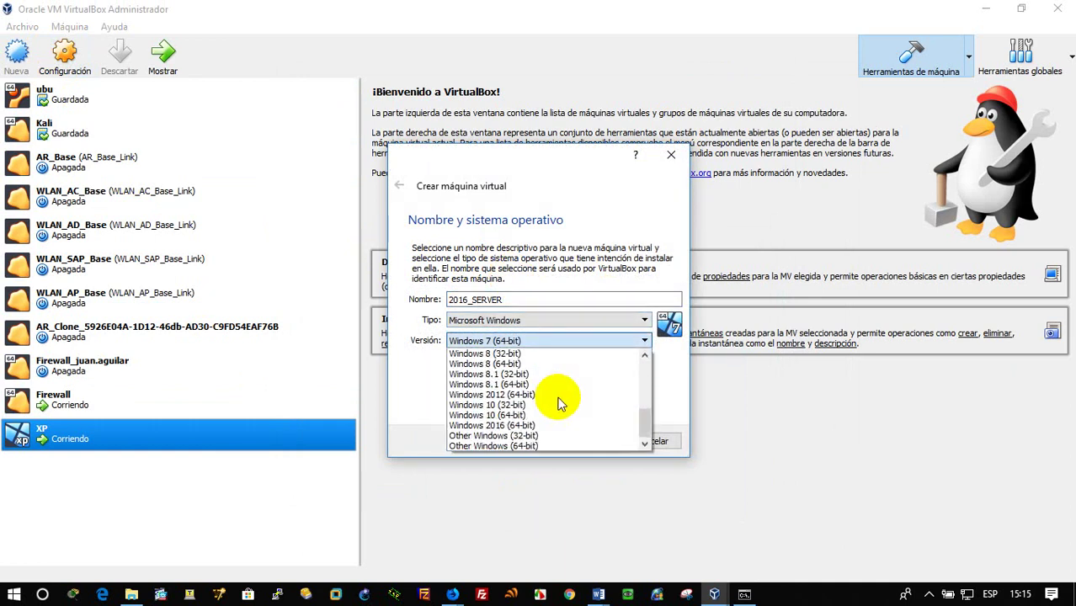
scroll(561, 404, up, 4)
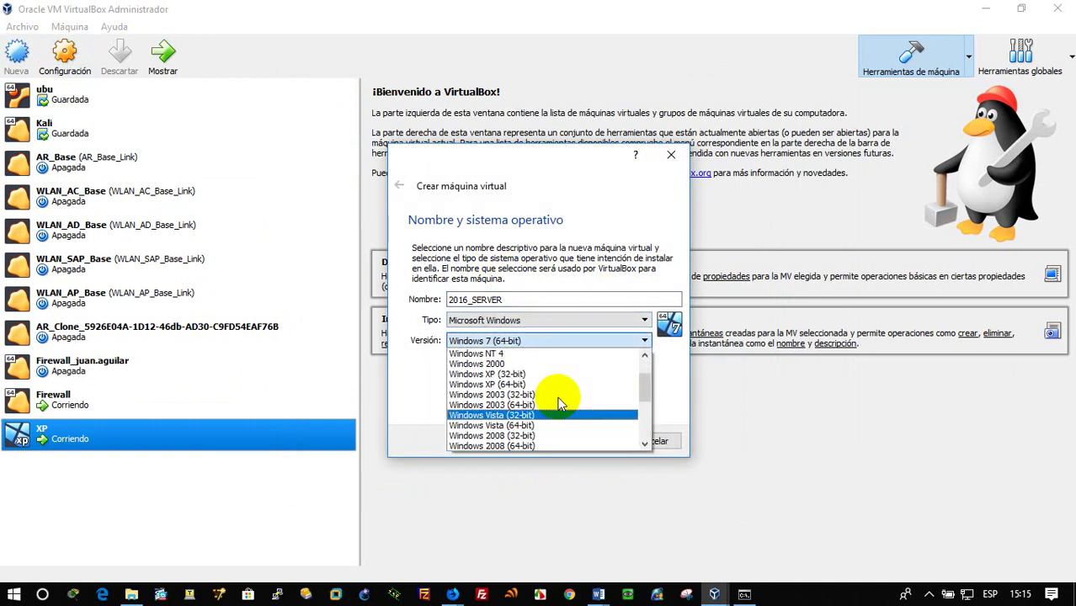
scroll(561, 404, down, 1)
scroll(562, 404, down, 3)
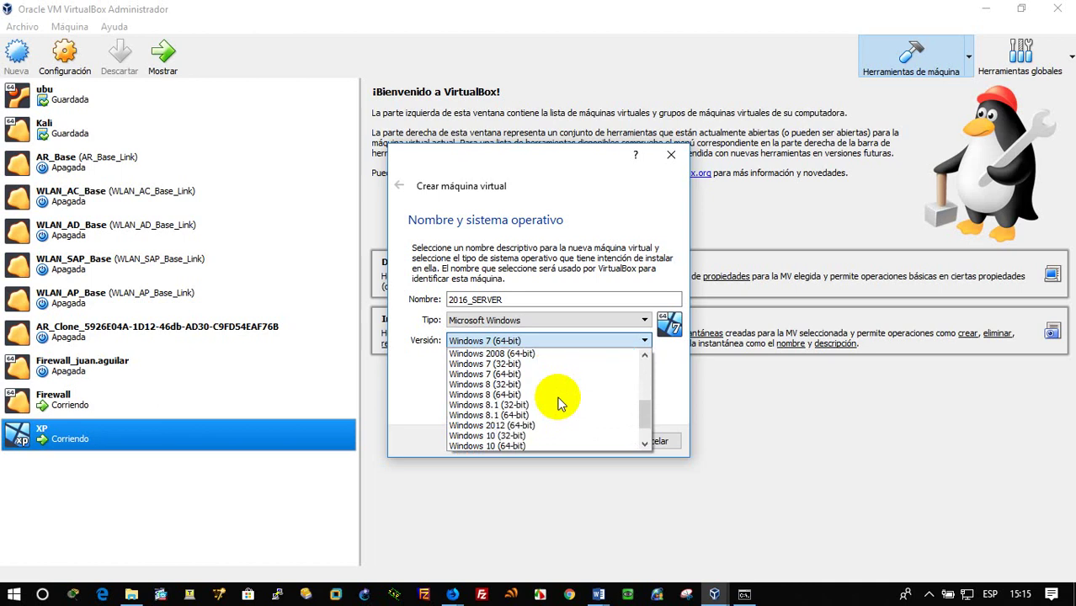
click(543, 446)
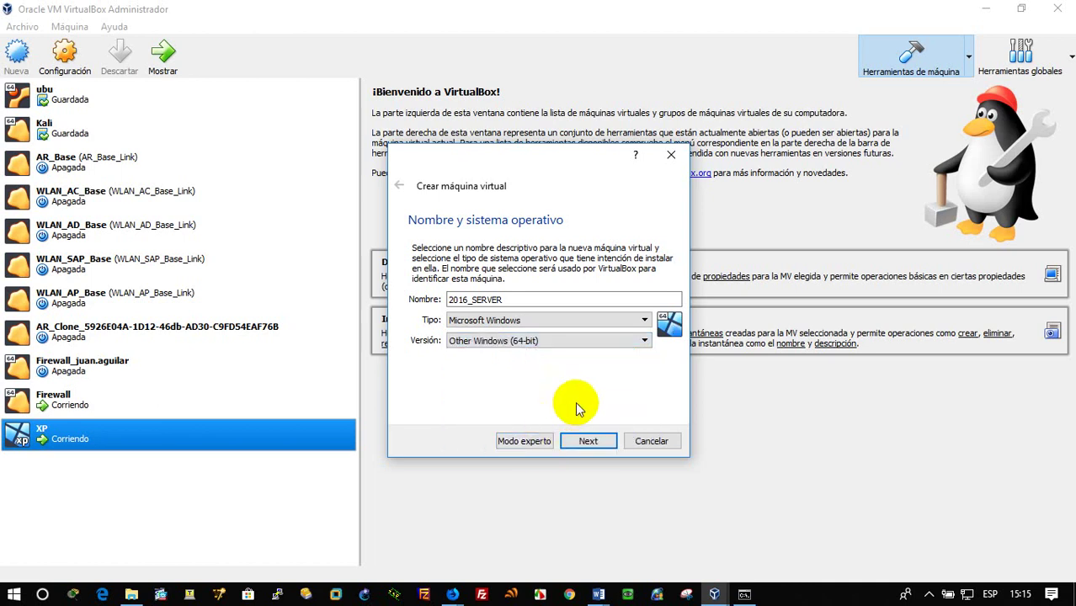
click(620, 340)
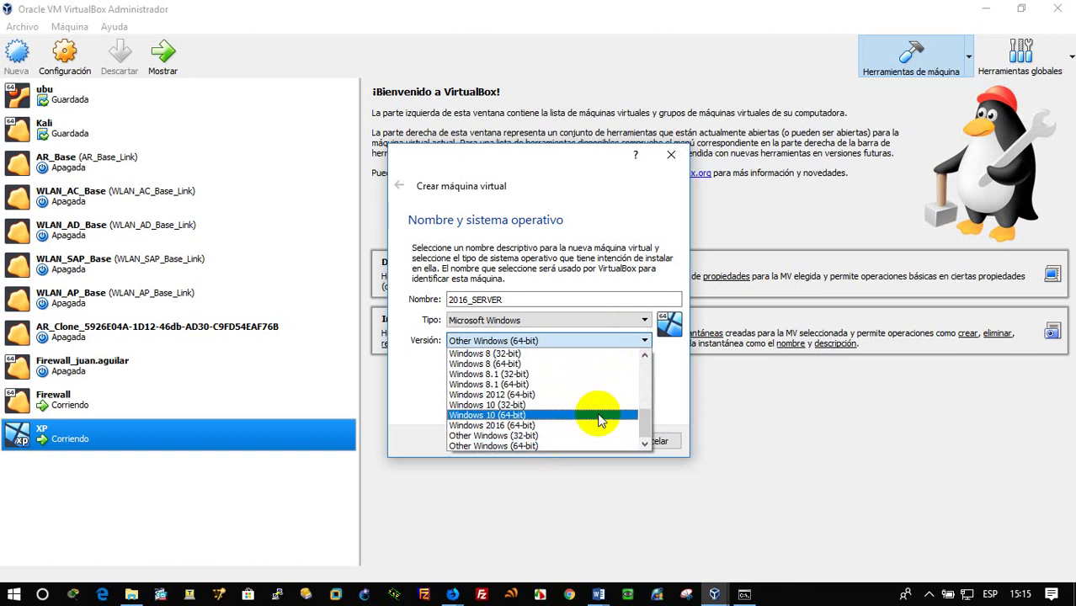
click(508, 425)
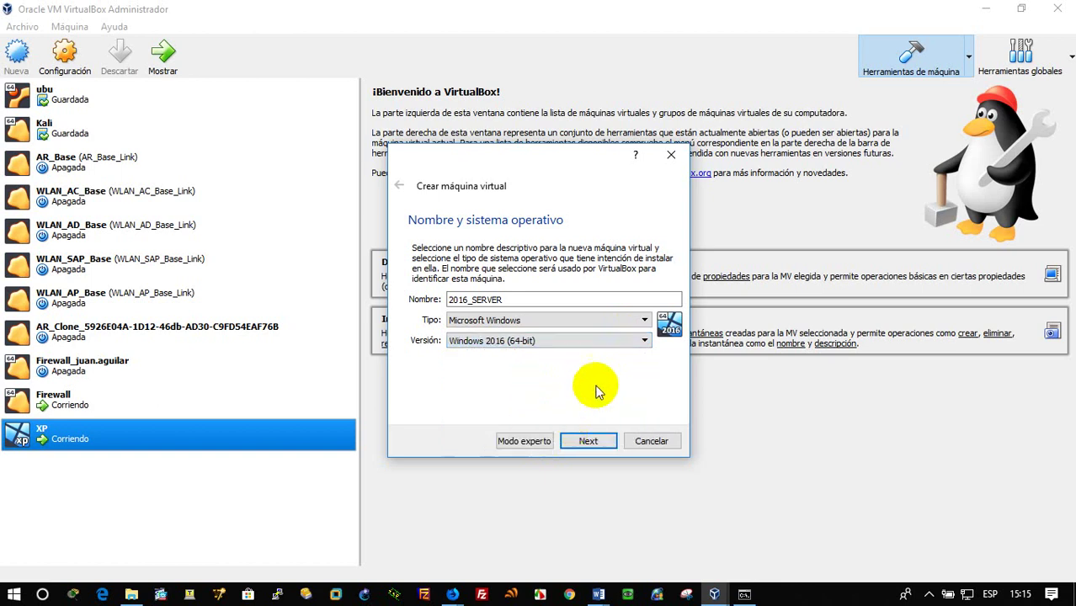
Keep 2048 MB memory and create a new 50 GB VDI virtual hard disk
click(589, 441)
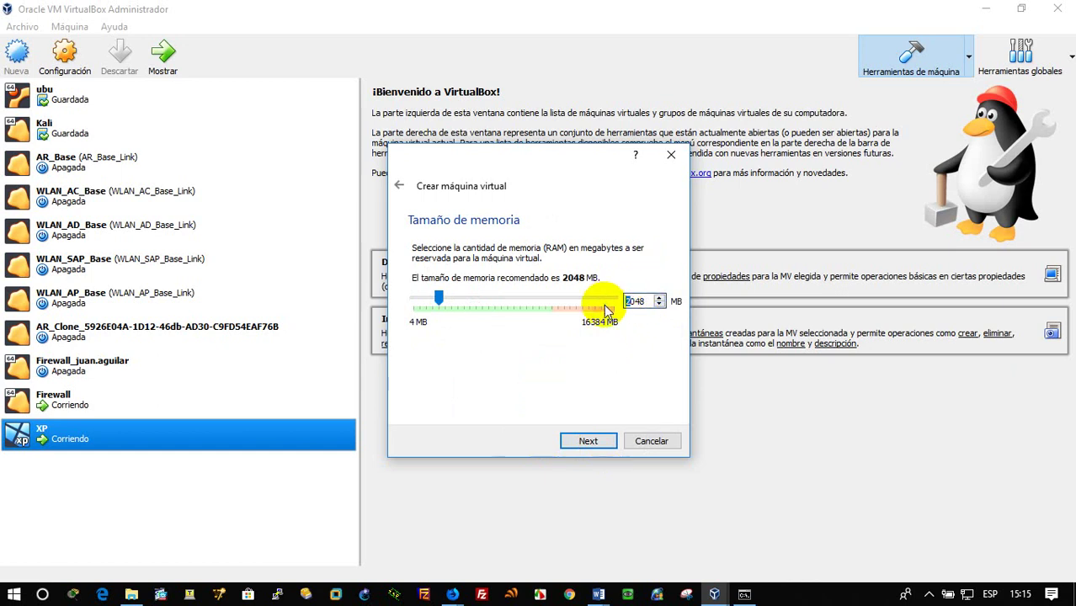
click(593, 441)
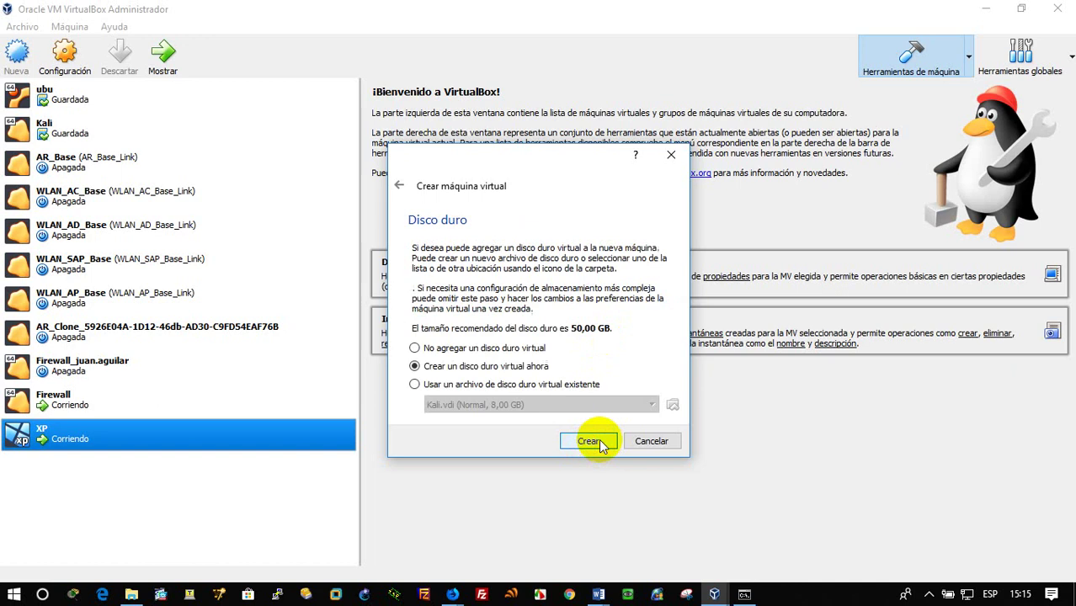
click(600, 441)
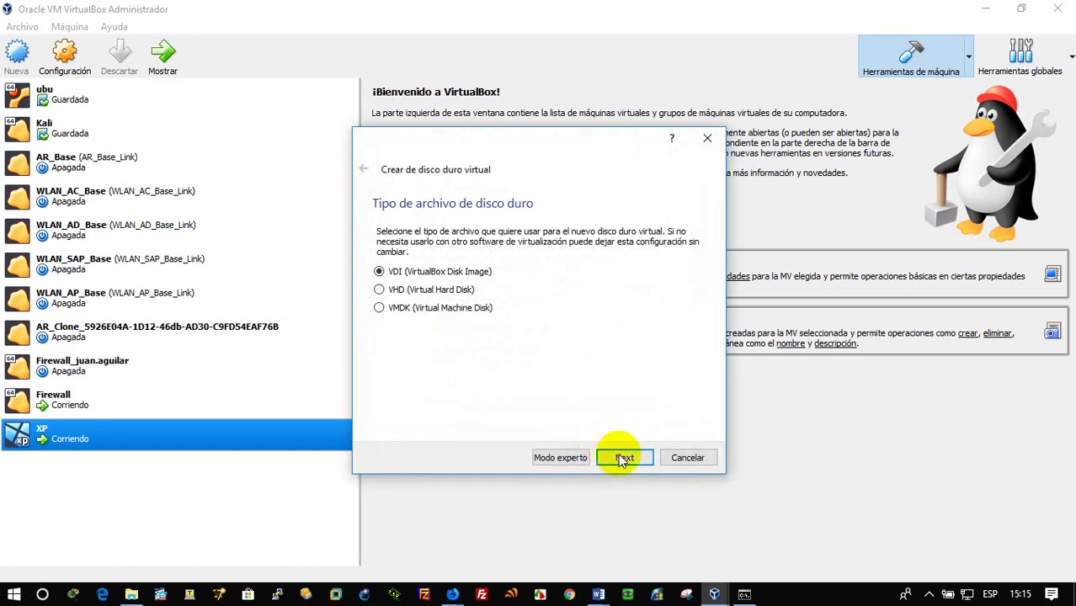
click(620, 457)
click(622, 458)
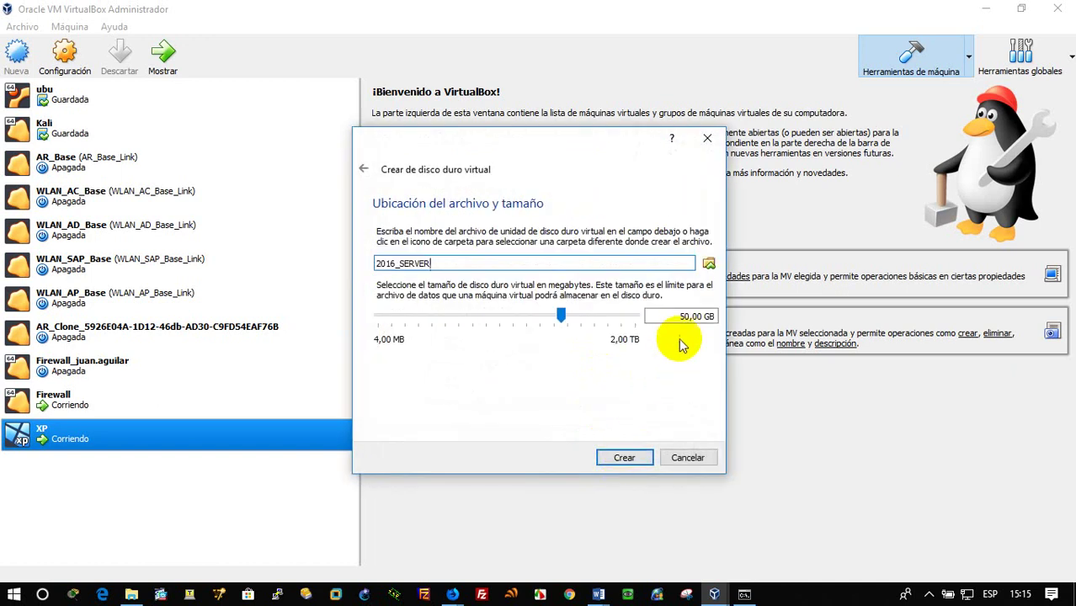
click(627, 459)
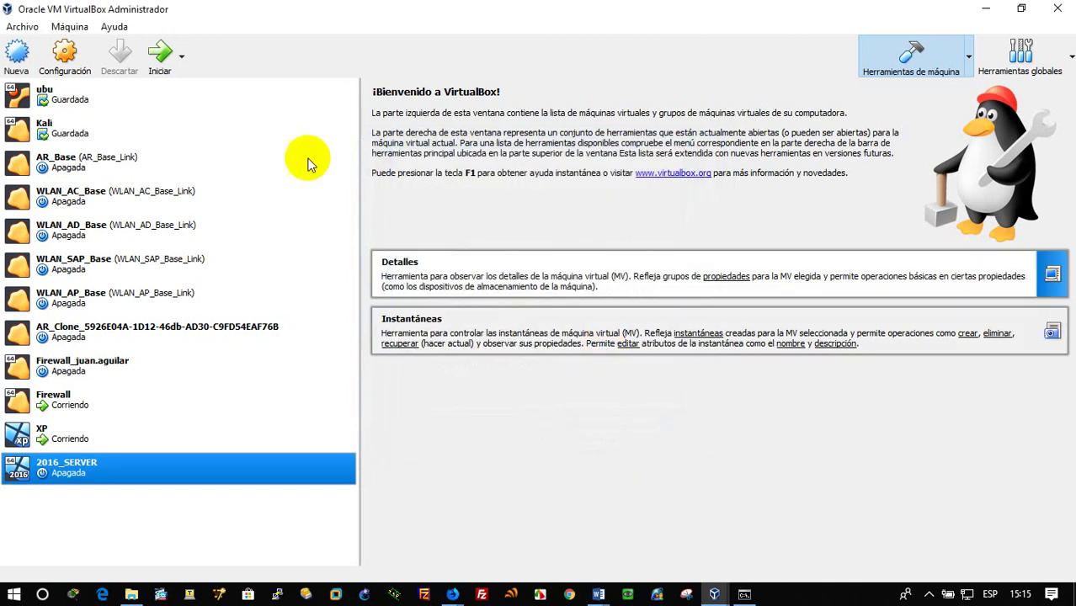
click(65, 61)
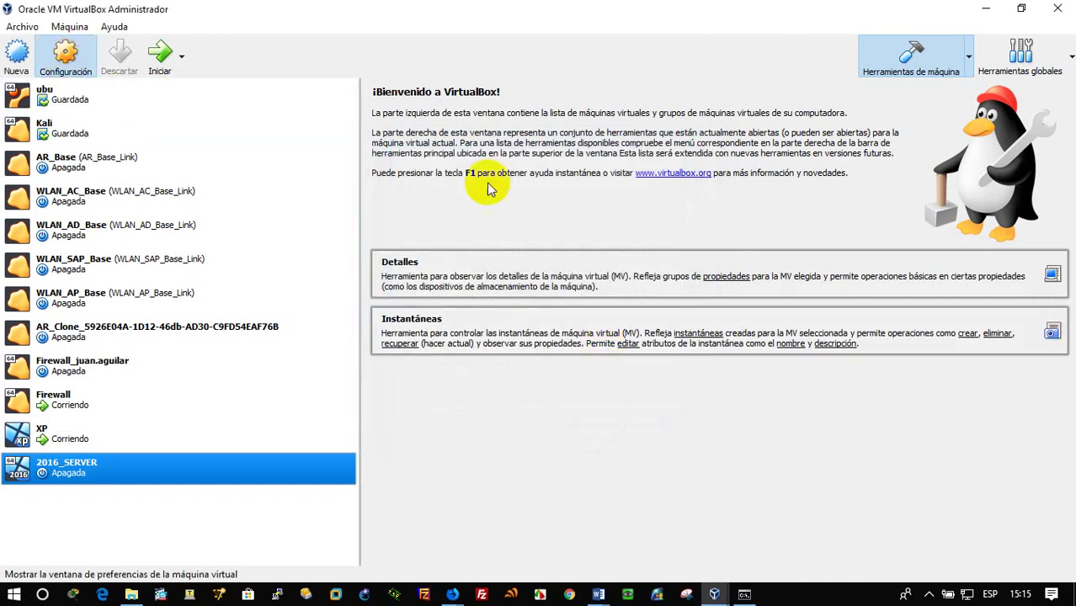
Attach 2016_SERVER's first network adapter to the internal network SERVER and save
click(339, 270)
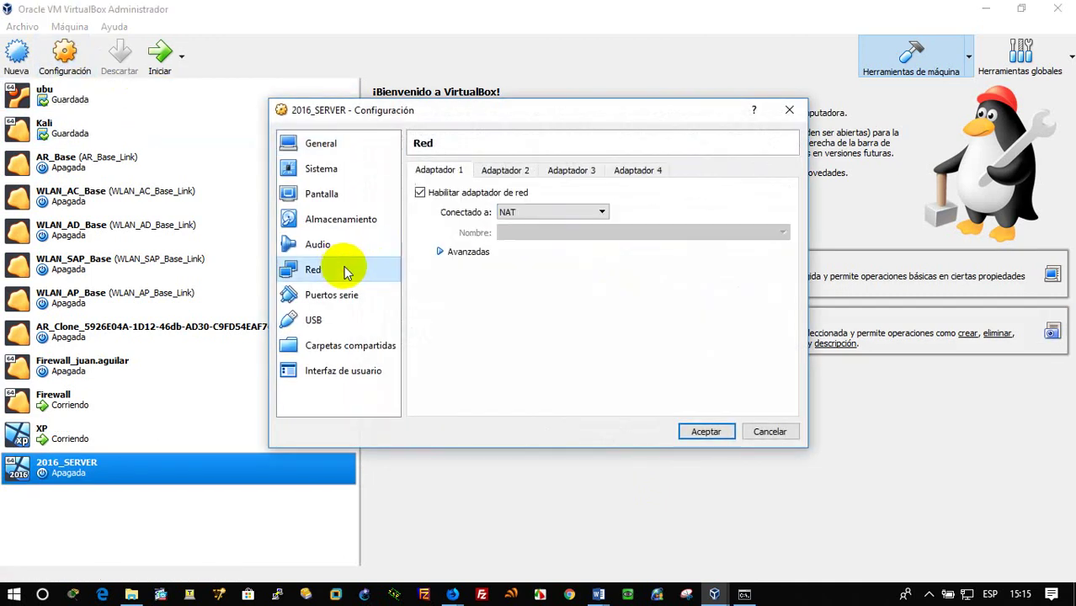
click(526, 212)
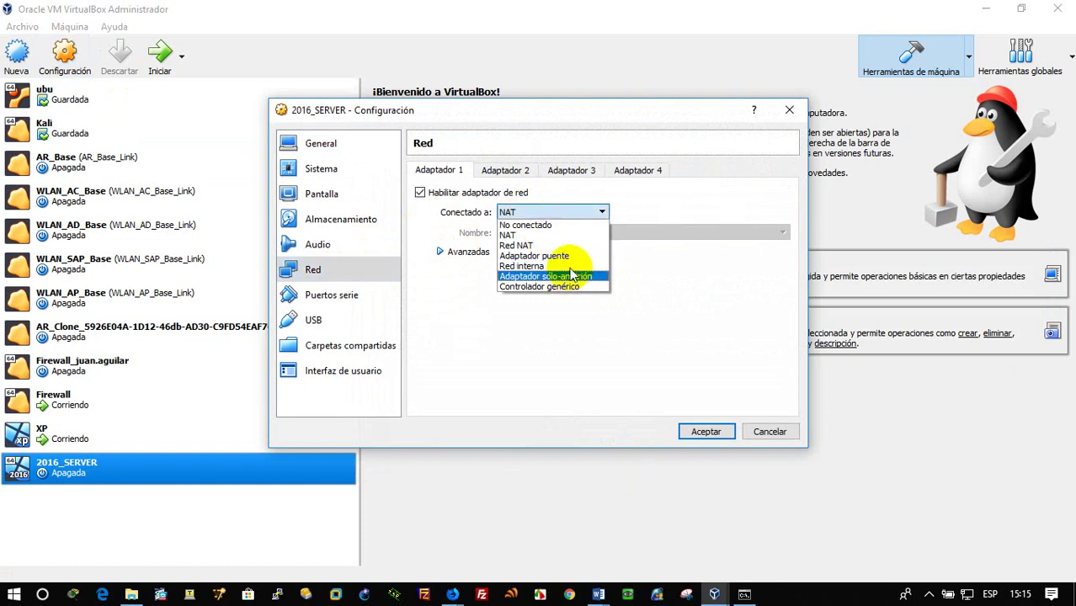
click(539, 266)
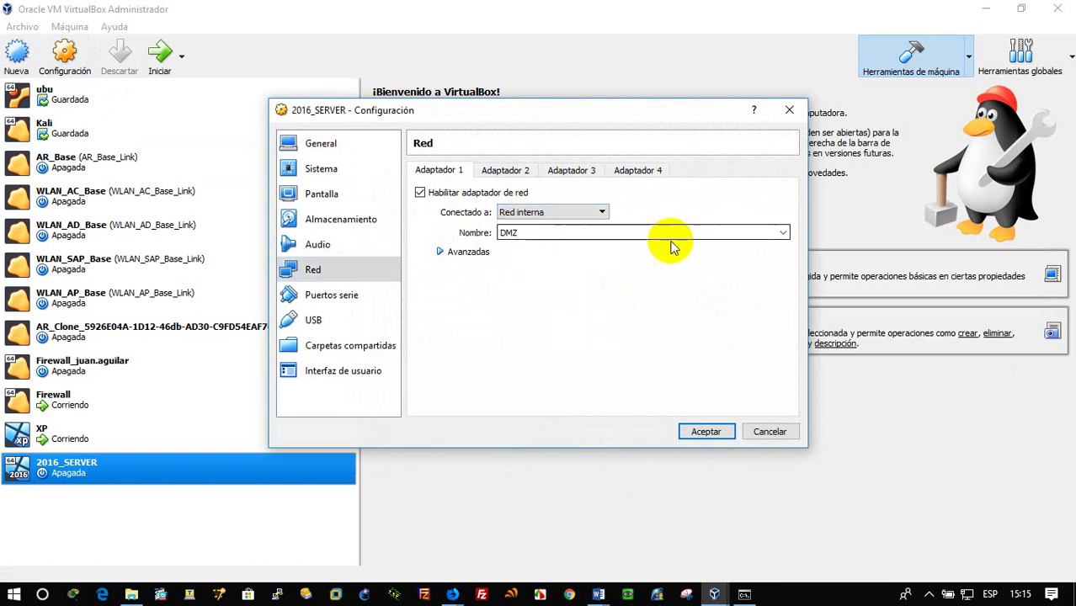
click(782, 232)
click(709, 263)
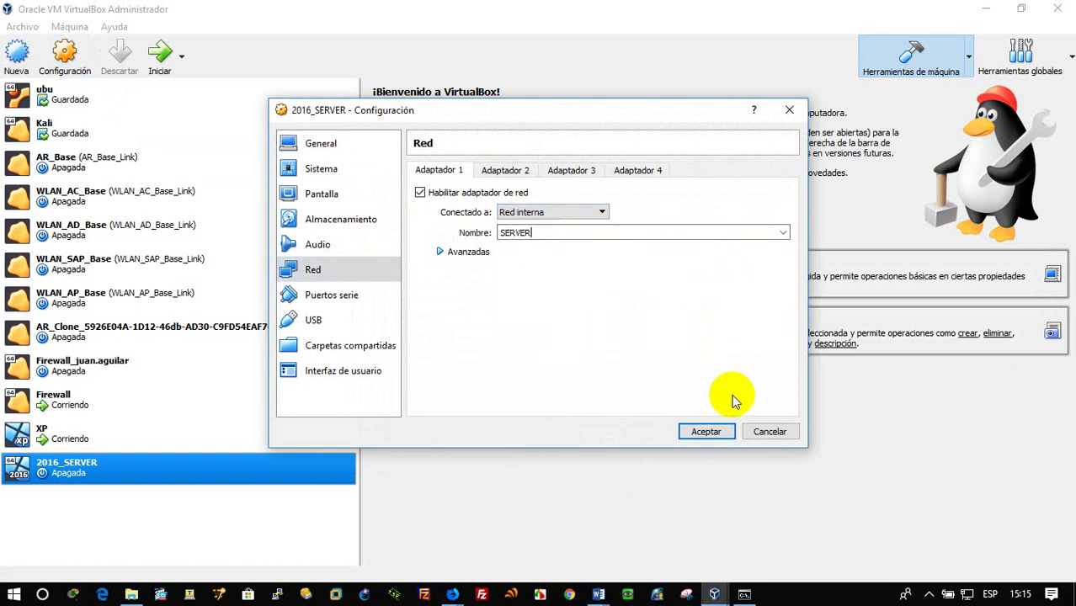
click(707, 432)
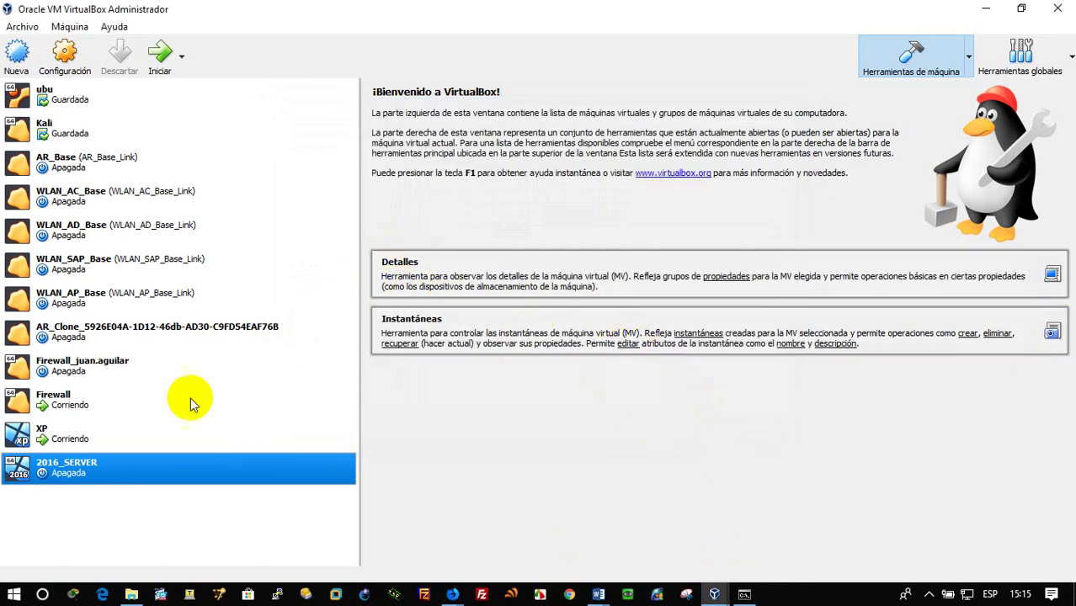
Start the 2016_SERVER machine, minimizing the XP machine's window along the way
click(162, 65)
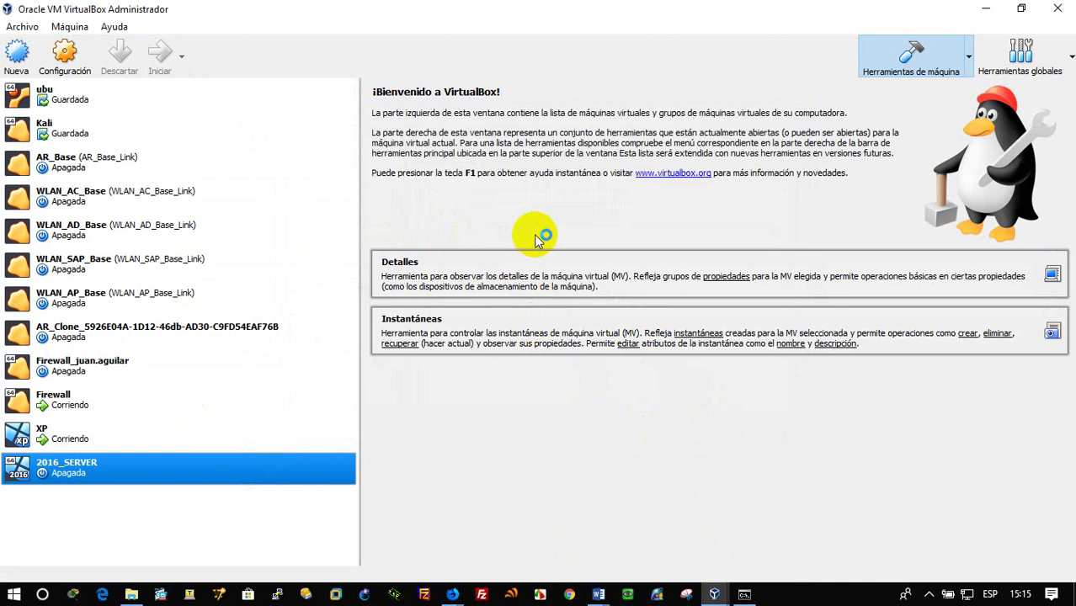
click(714, 595)
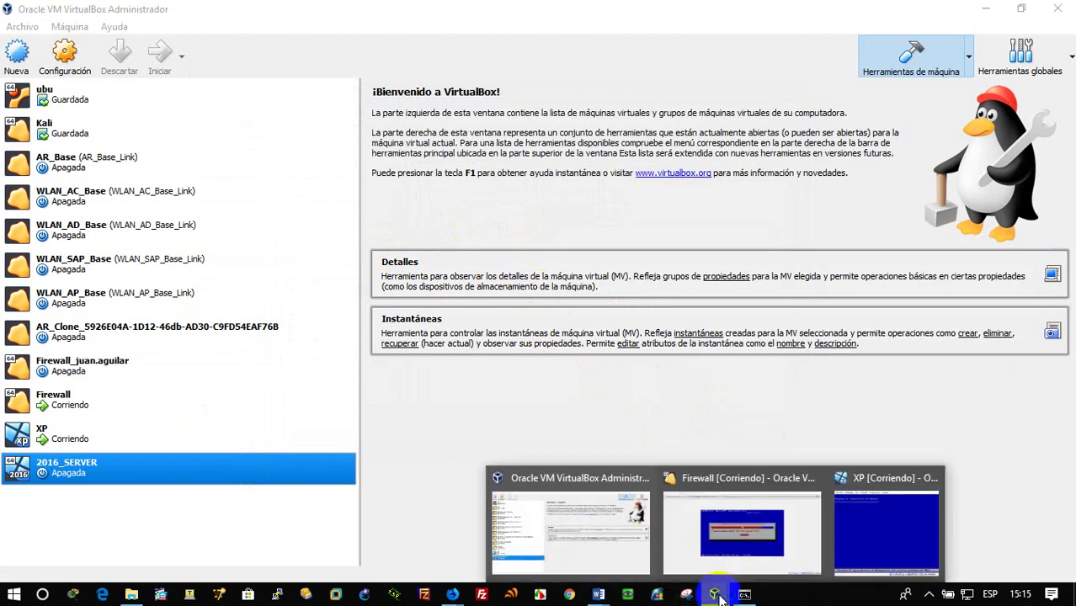
click(884, 535)
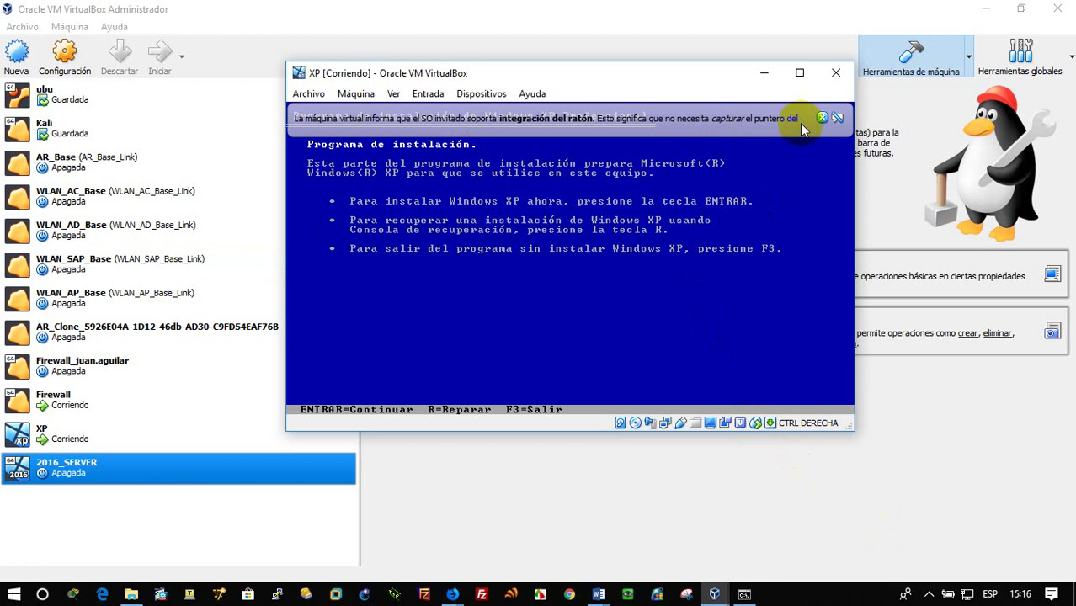
click(764, 73)
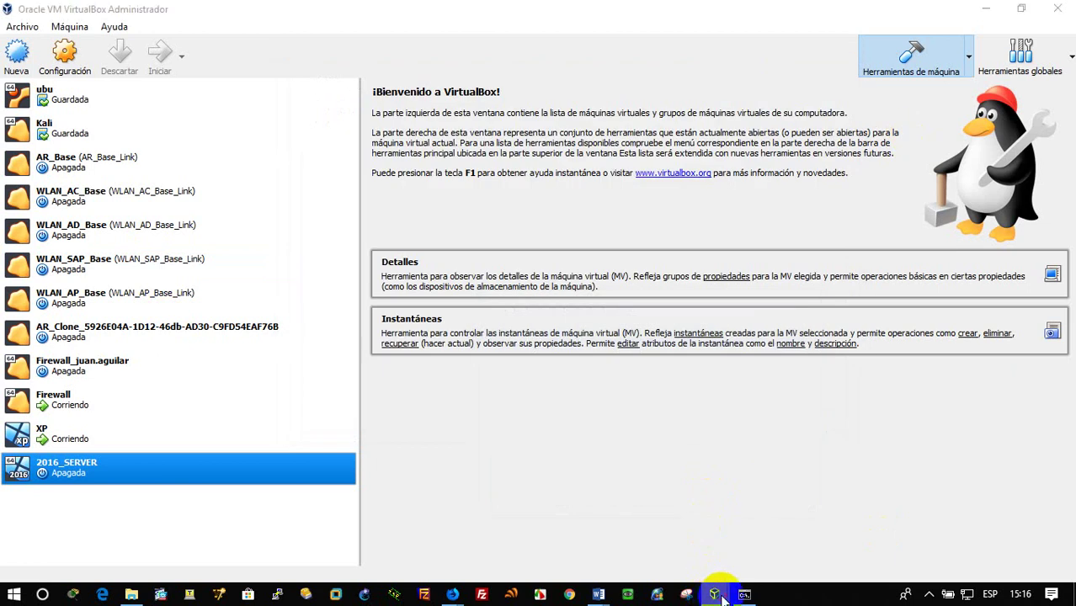
mouse_move(726, 600)
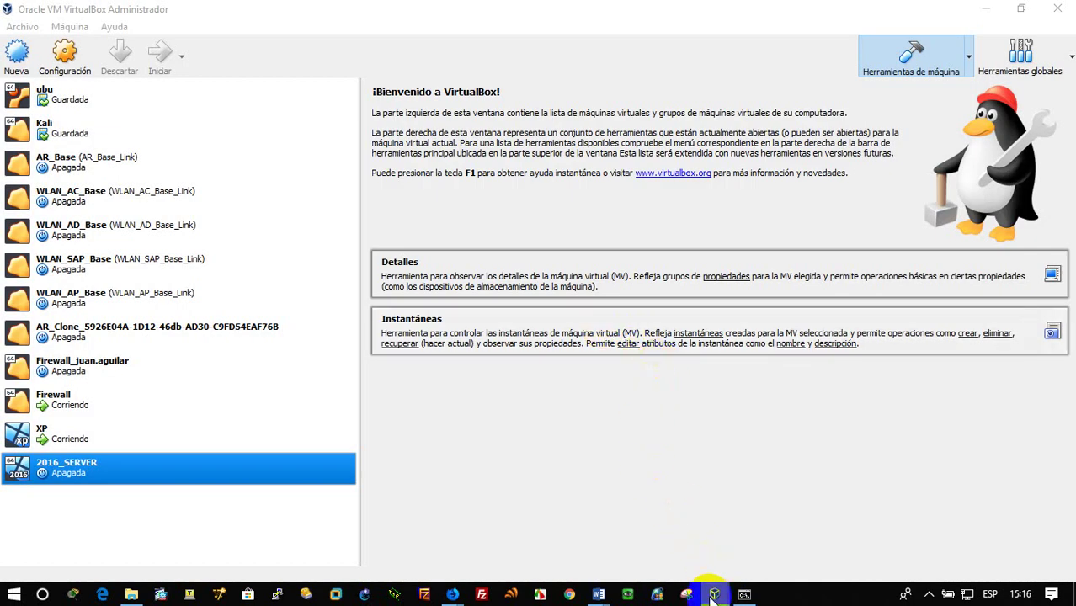
click(960, 535)
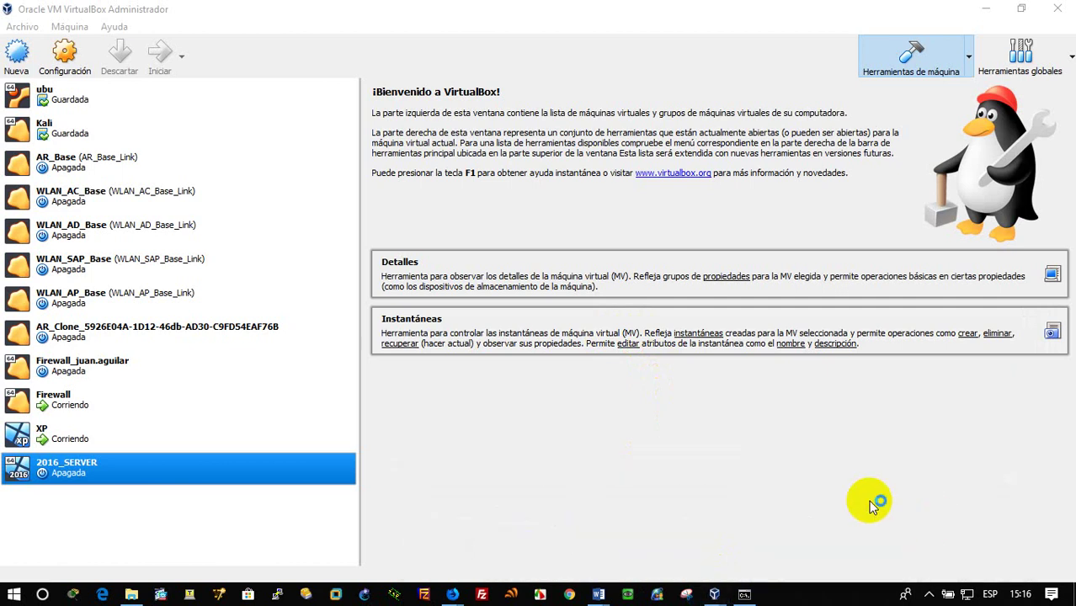
Boot 2016_SERVER from the SW_DVD9 Windows Server 2016 ISO on drive D:, then maximize its window
click(659, 365)
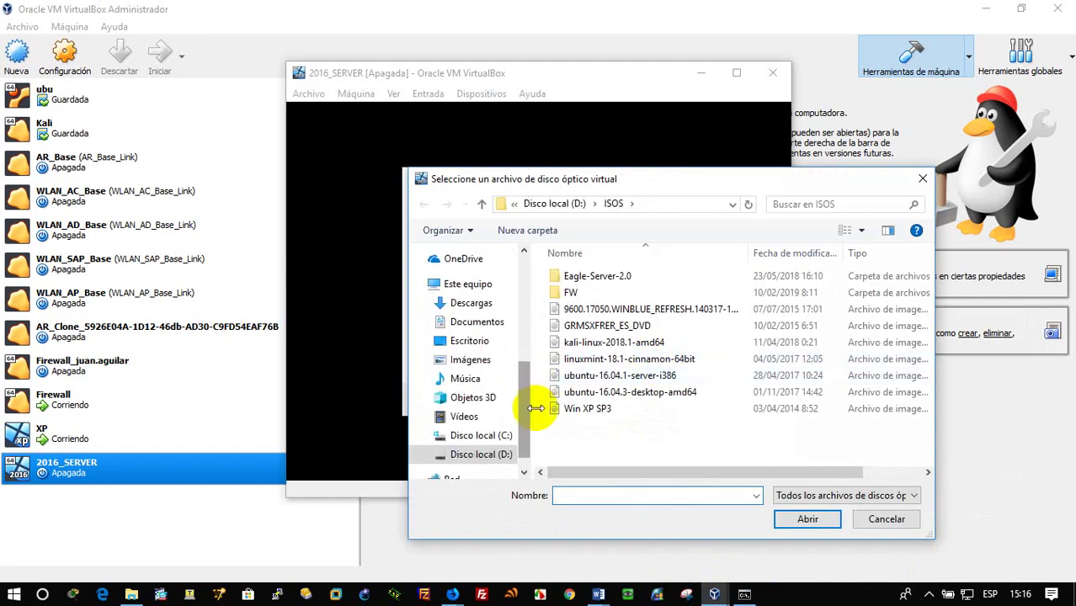
click(573, 203)
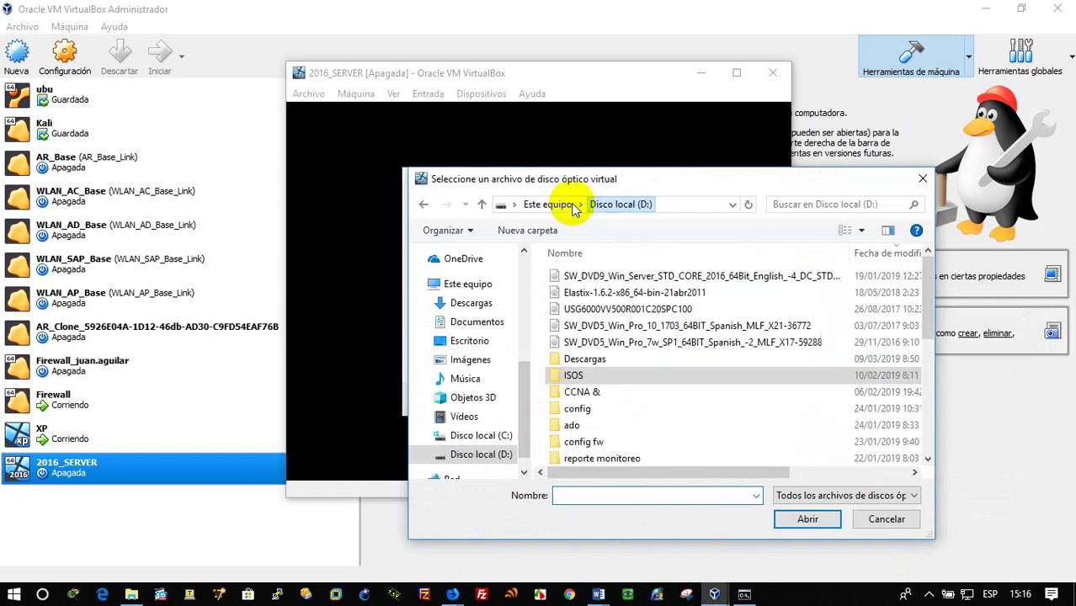
click(737, 285)
click(807, 519)
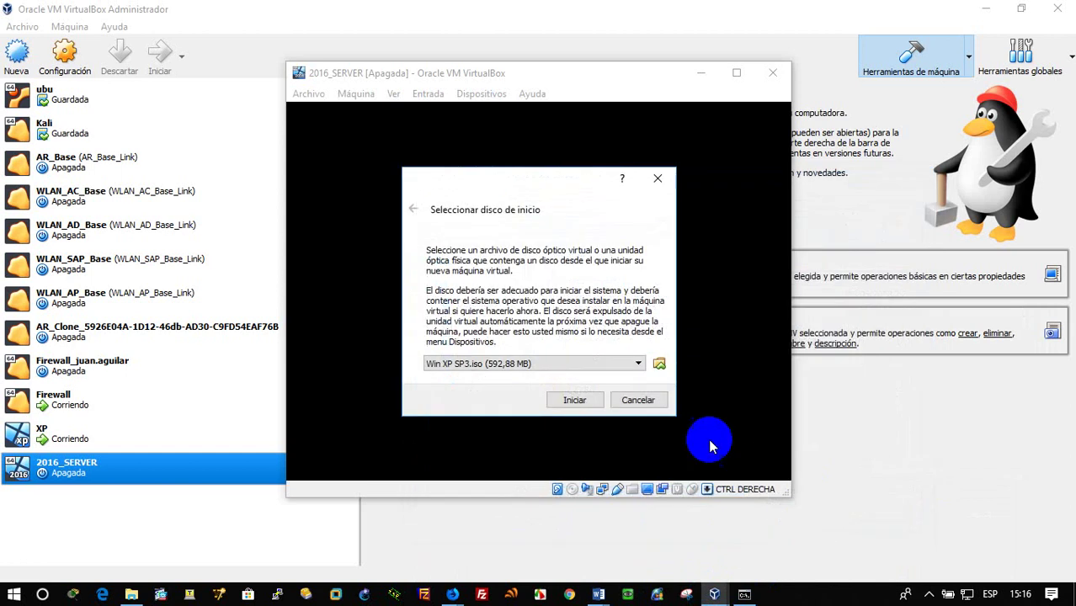
click(576, 400)
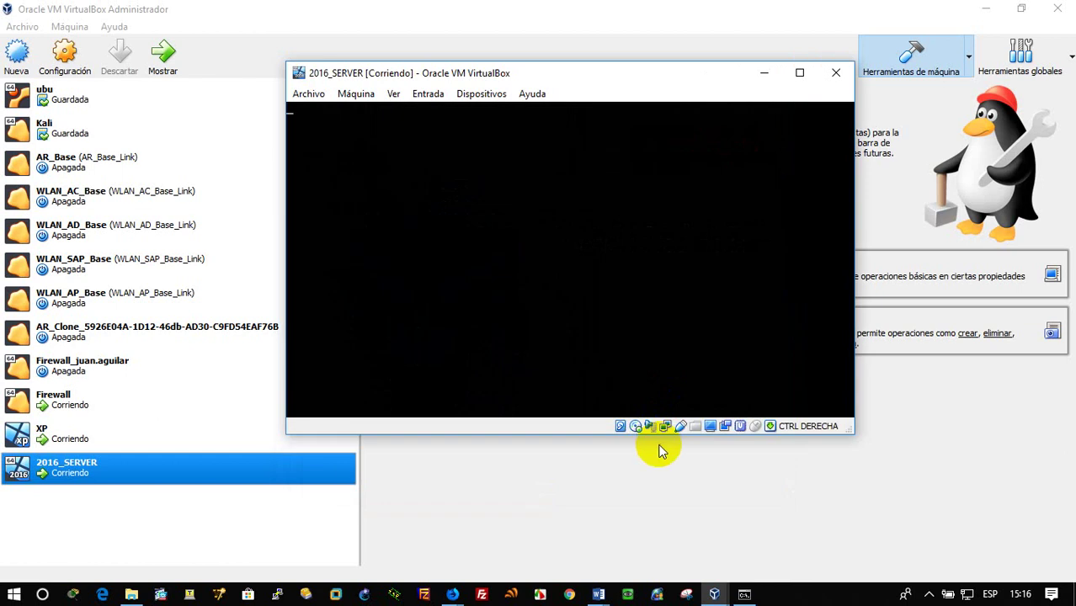
click(660, 447)
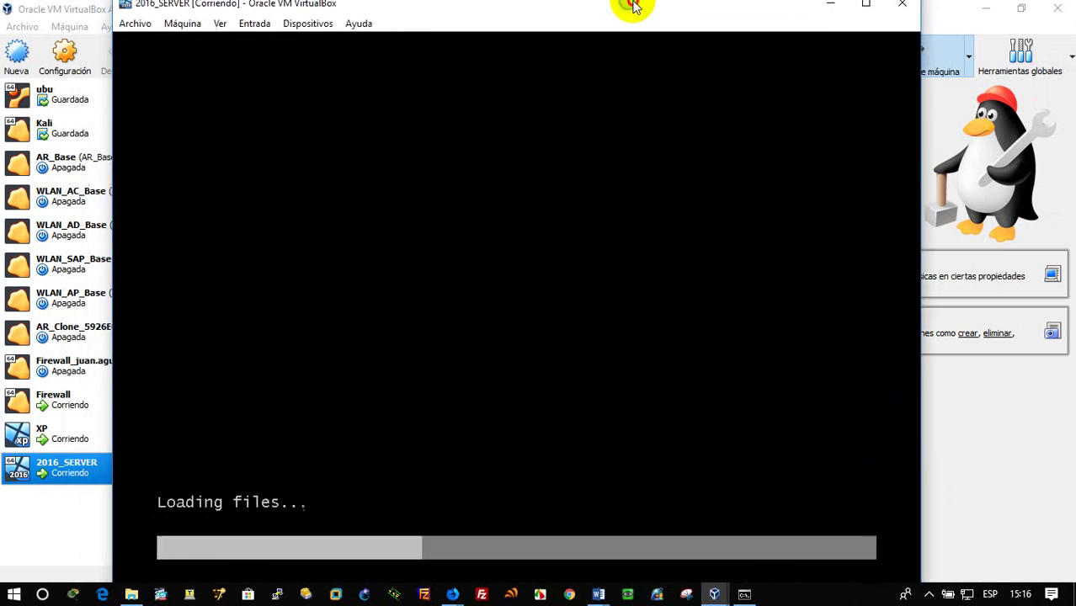
double_click(632, 7)
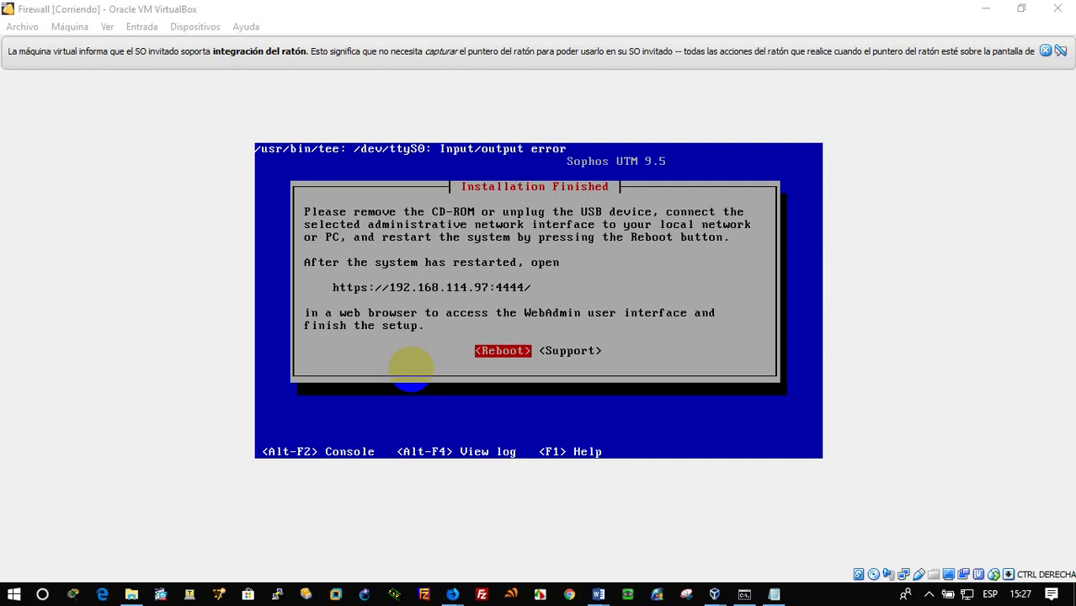
key(super+r)
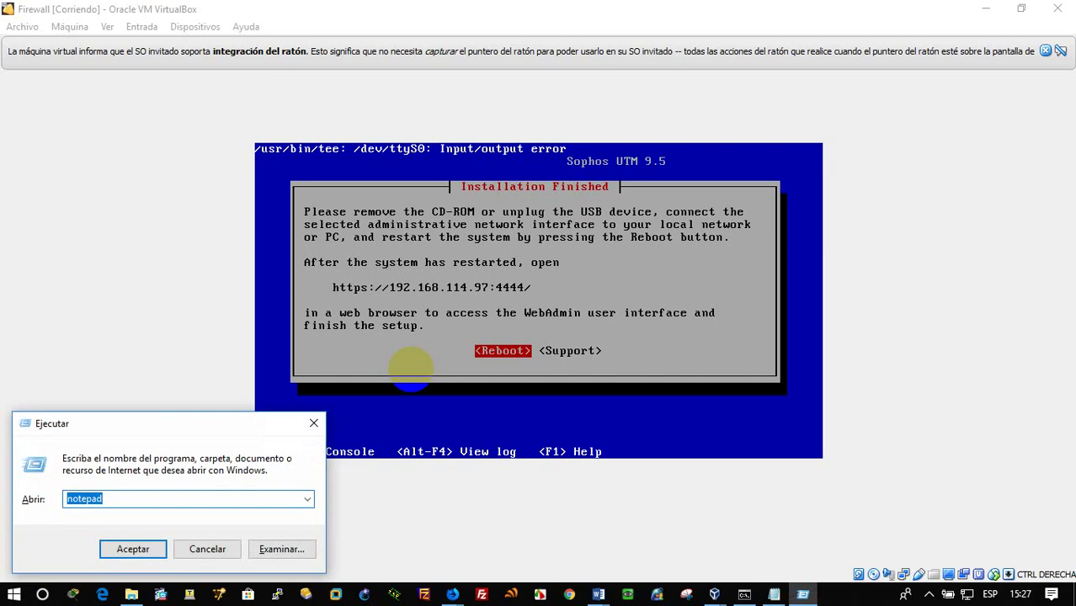
text(htt)
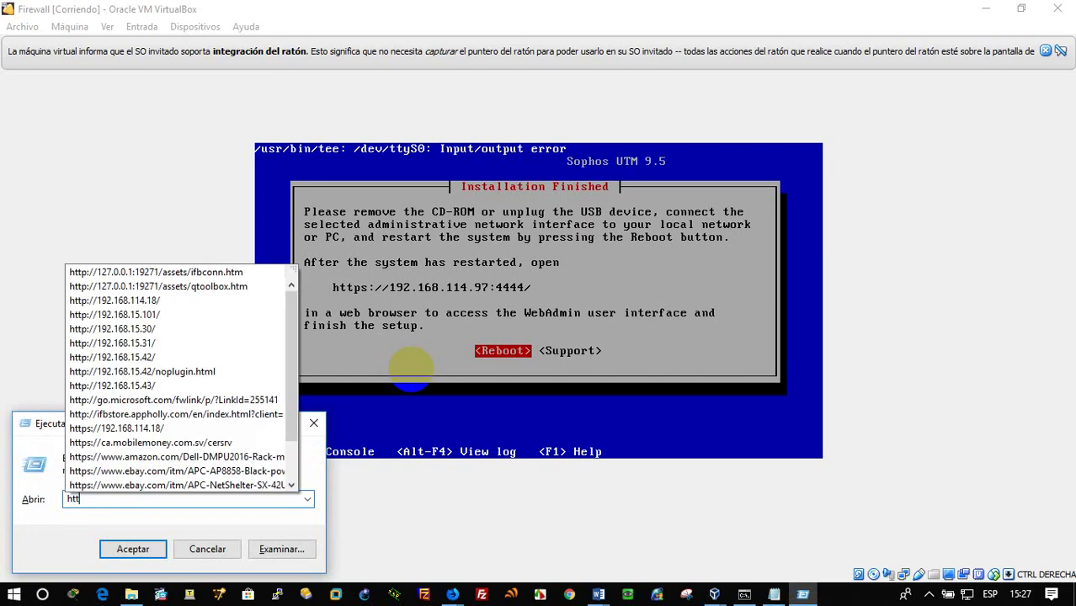
text(ps:)
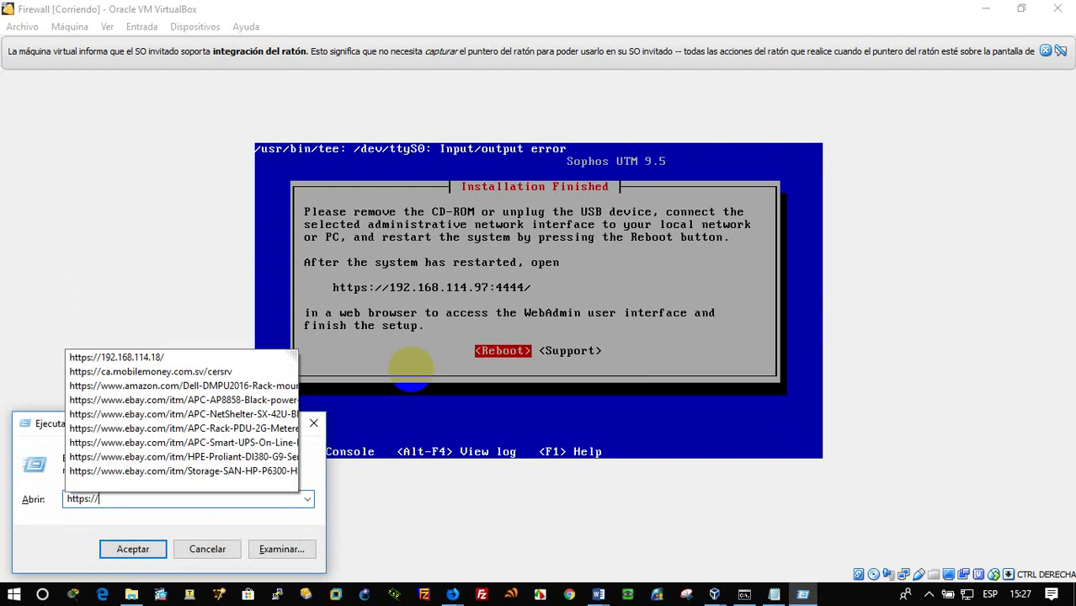
text(//192.168)
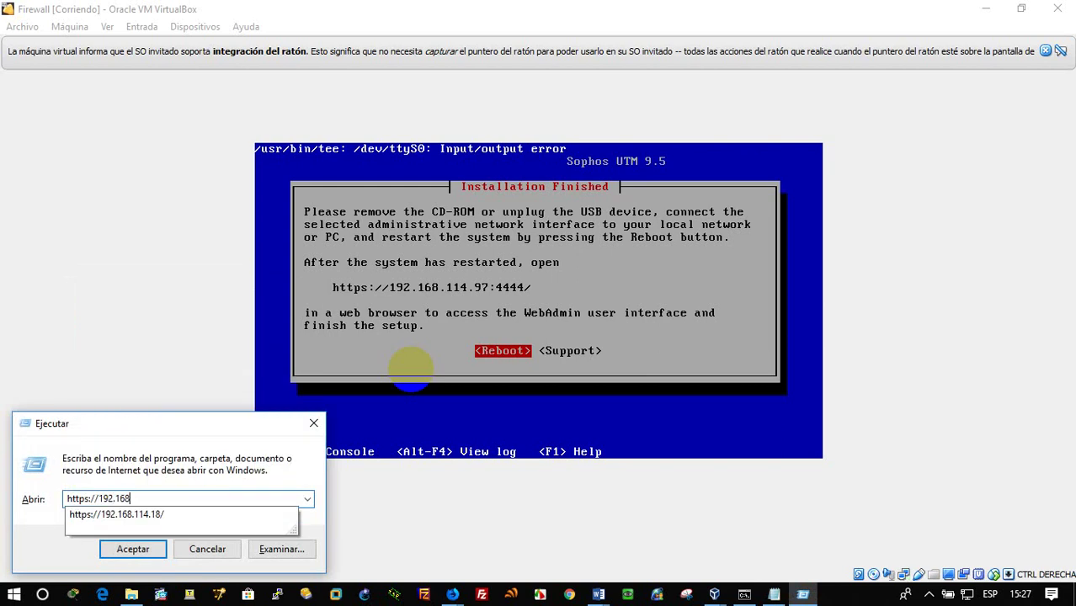
text(.114.1)
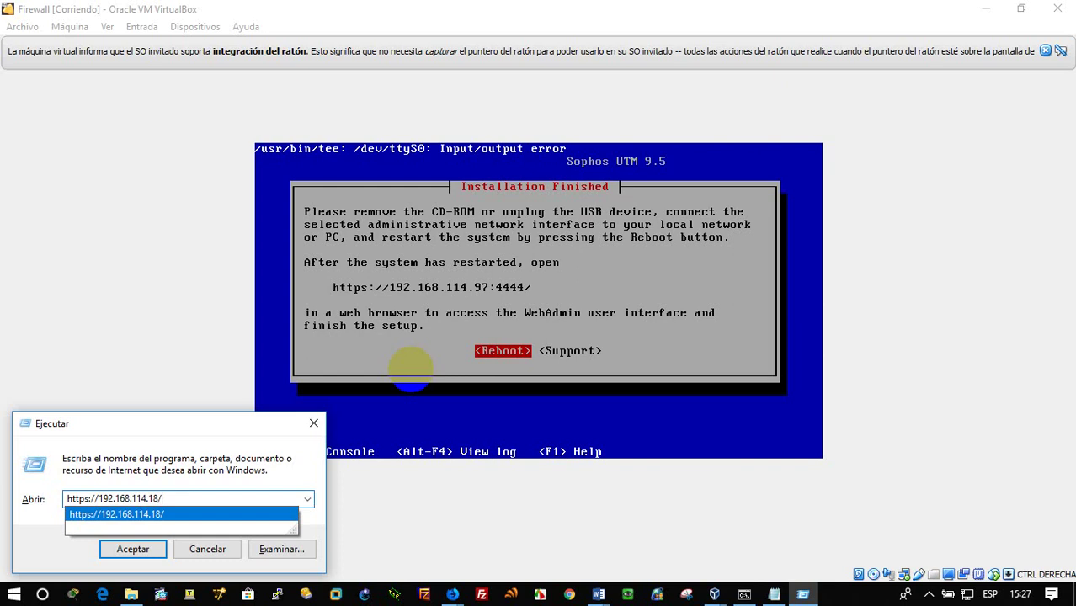
key(BackSpace)
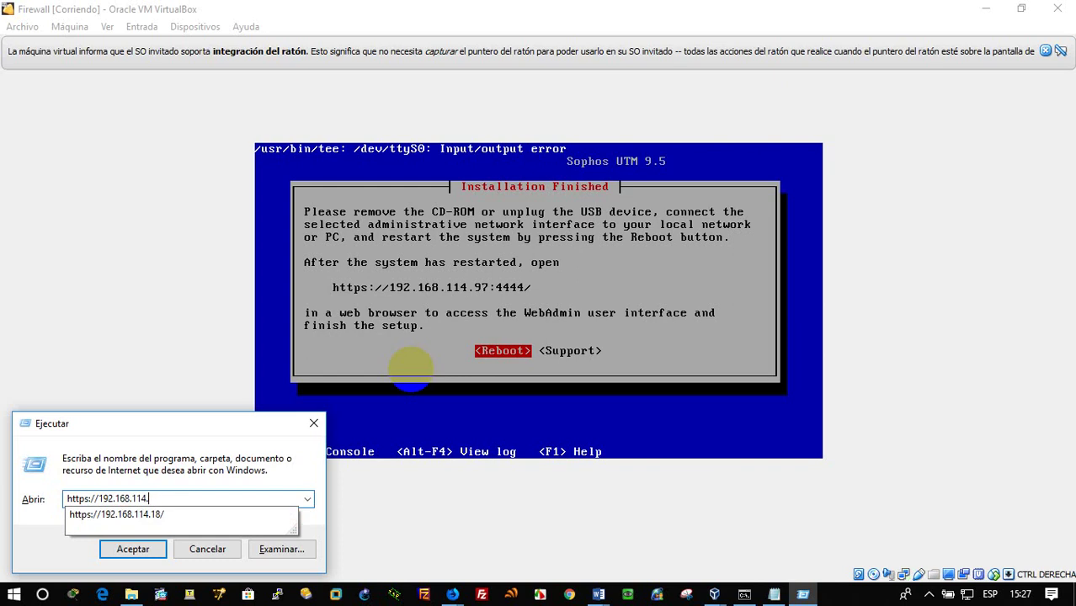
text(97)
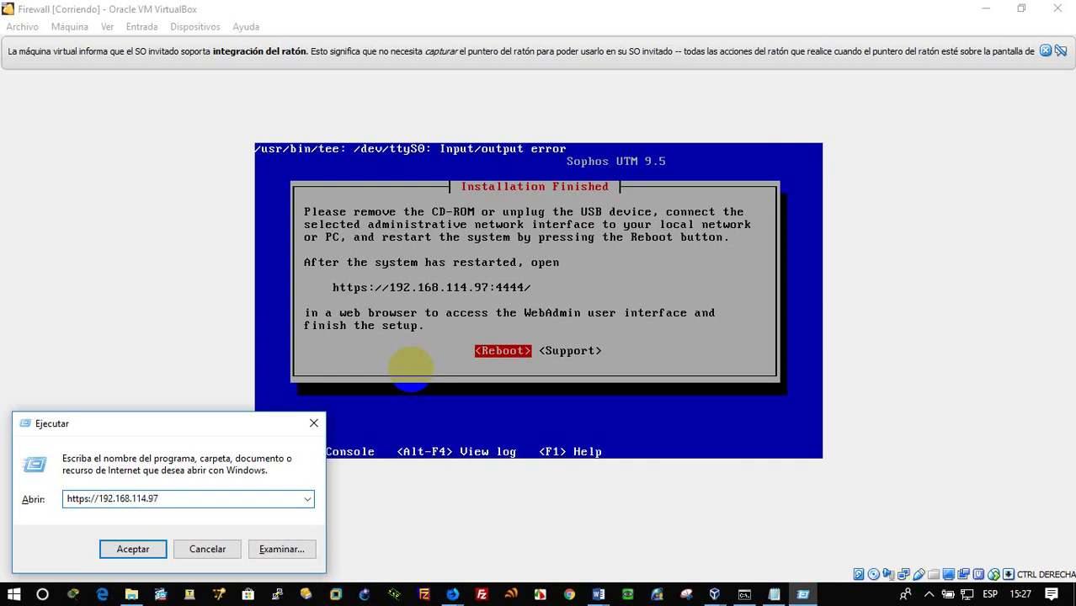
text(:4444)
drag(187, 497, 10, 504)
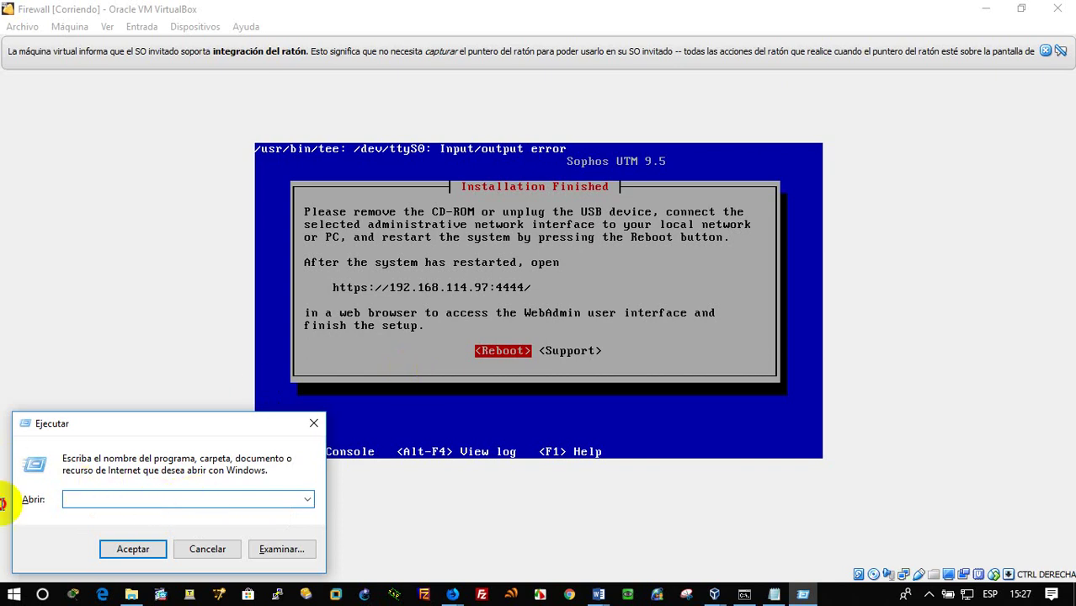
right_click(111, 501)
click(205, 329)
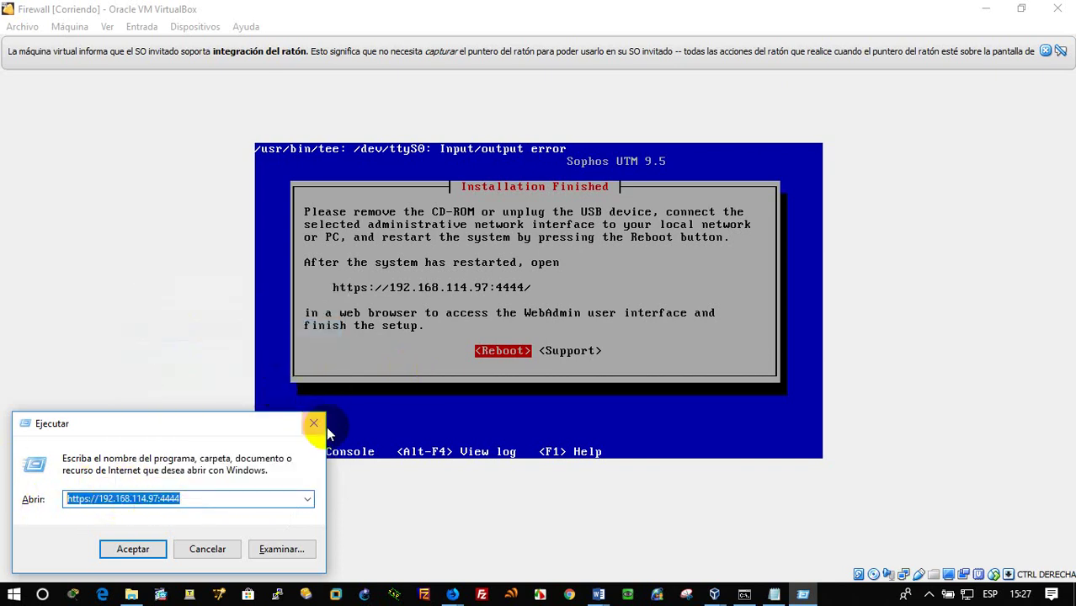
click(324, 427)
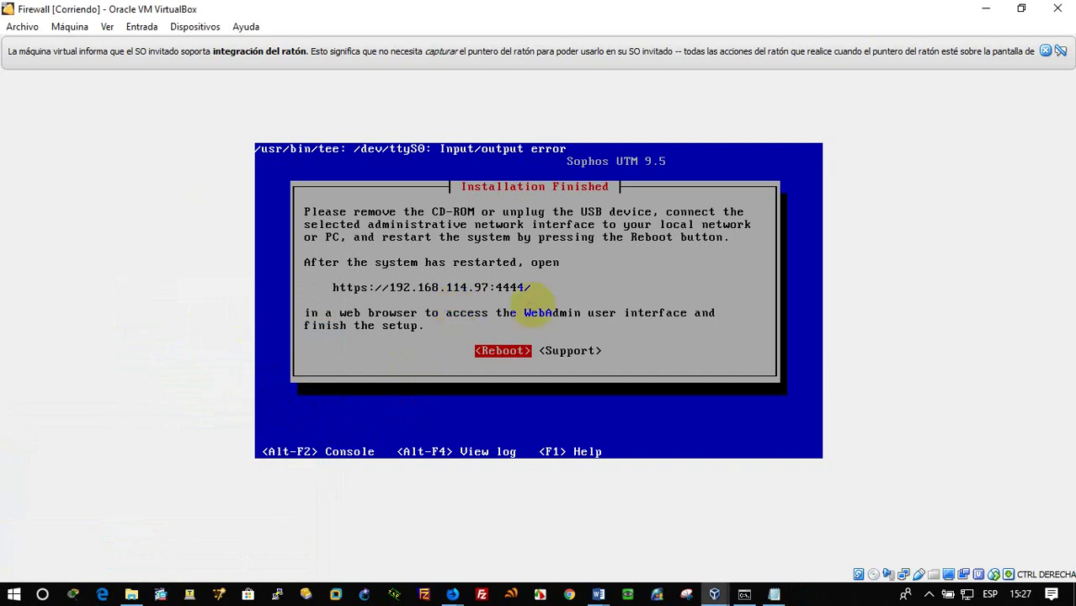
Reboot the finished UTM install and accept XP's typical network and default workgroup settings
key(Return)
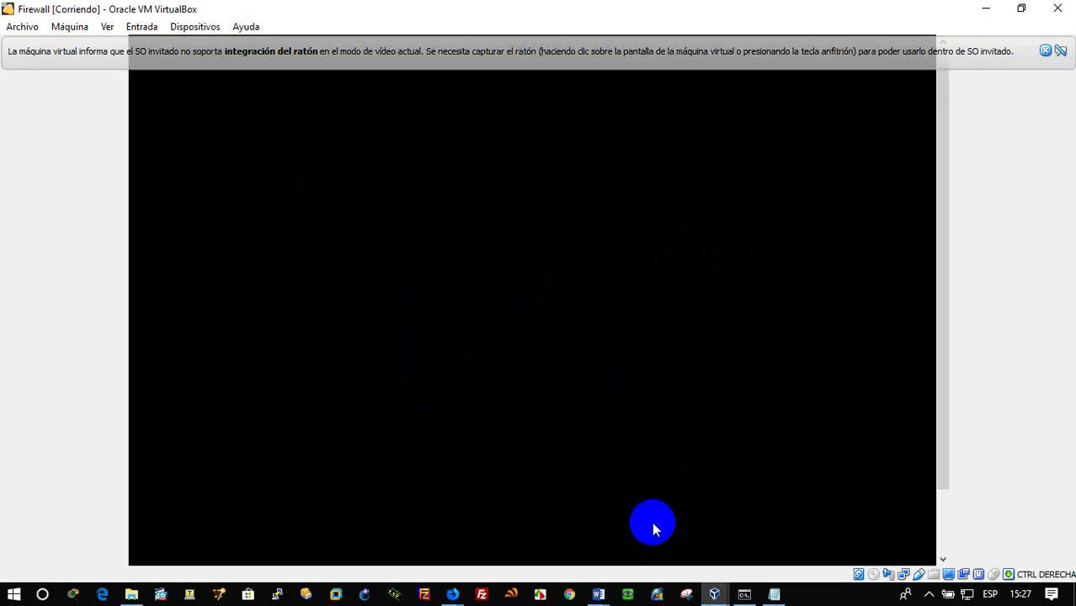
mouse_move(712, 583)
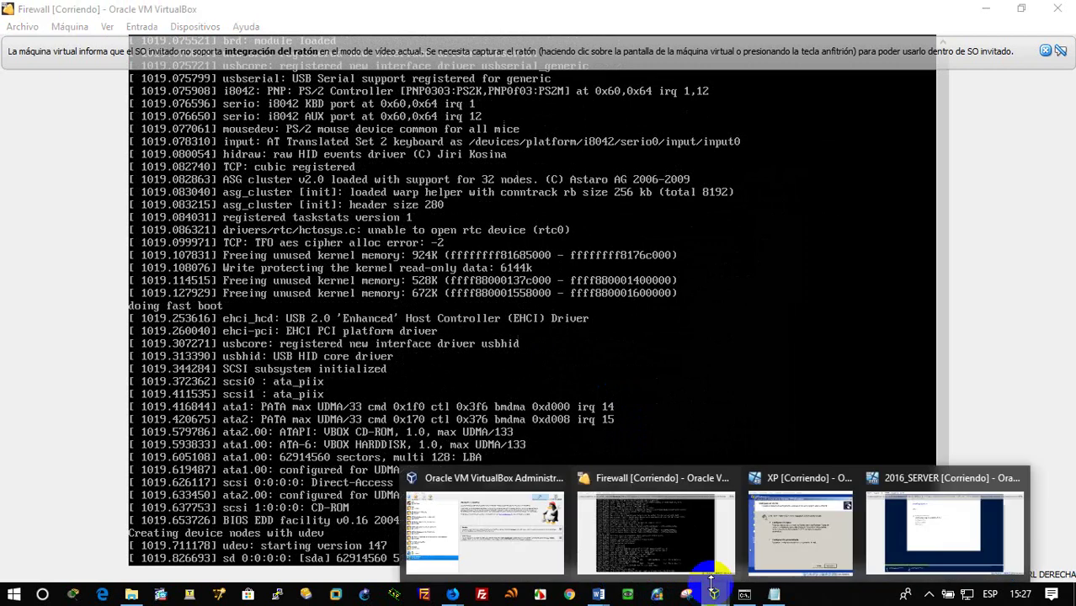
click(788, 518)
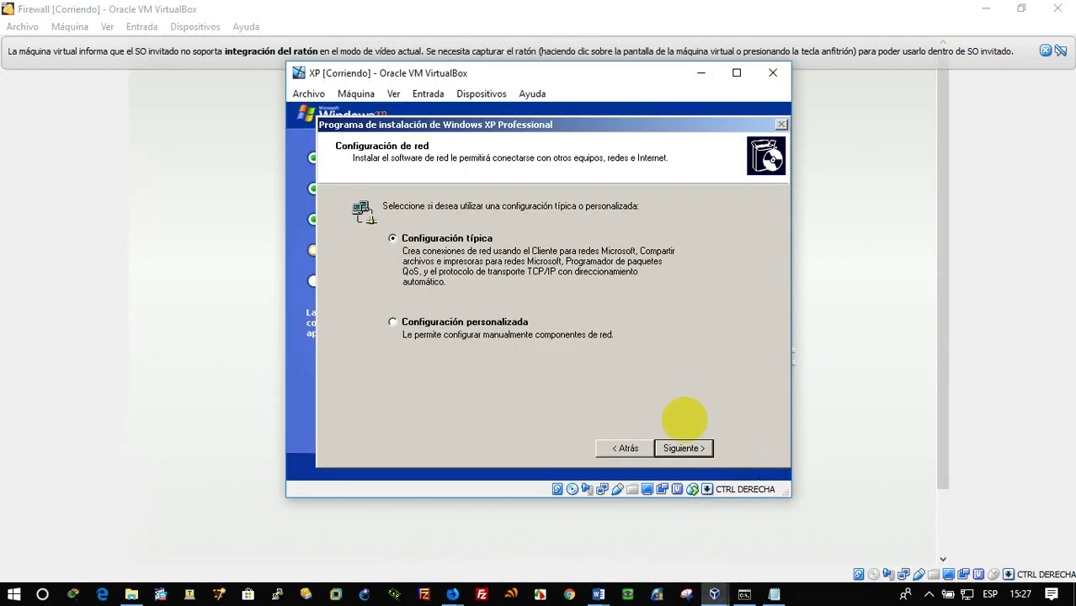
click(706, 461)
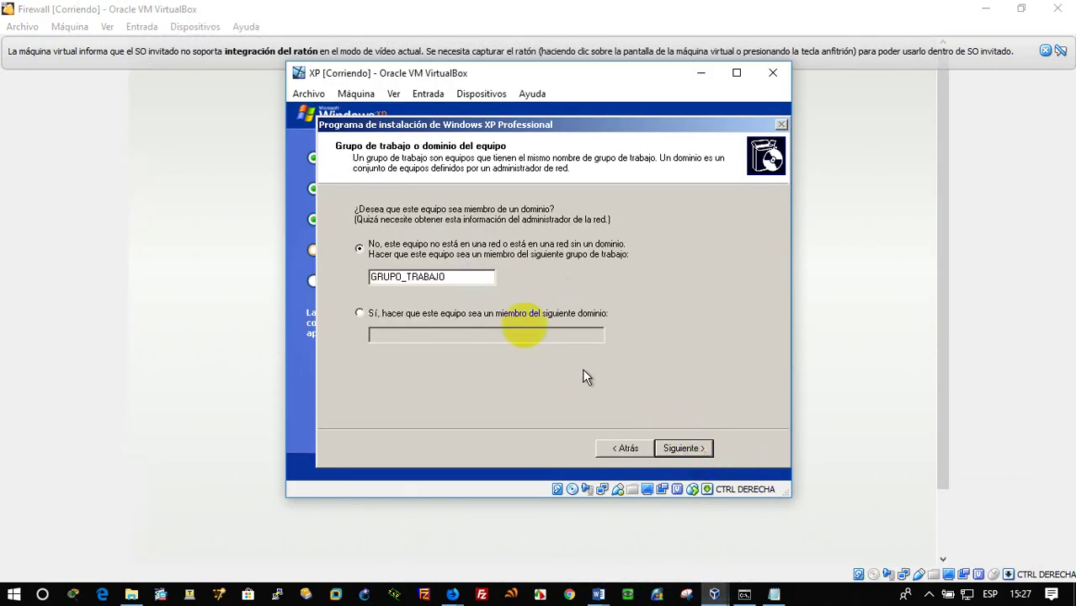
click(683, 447)
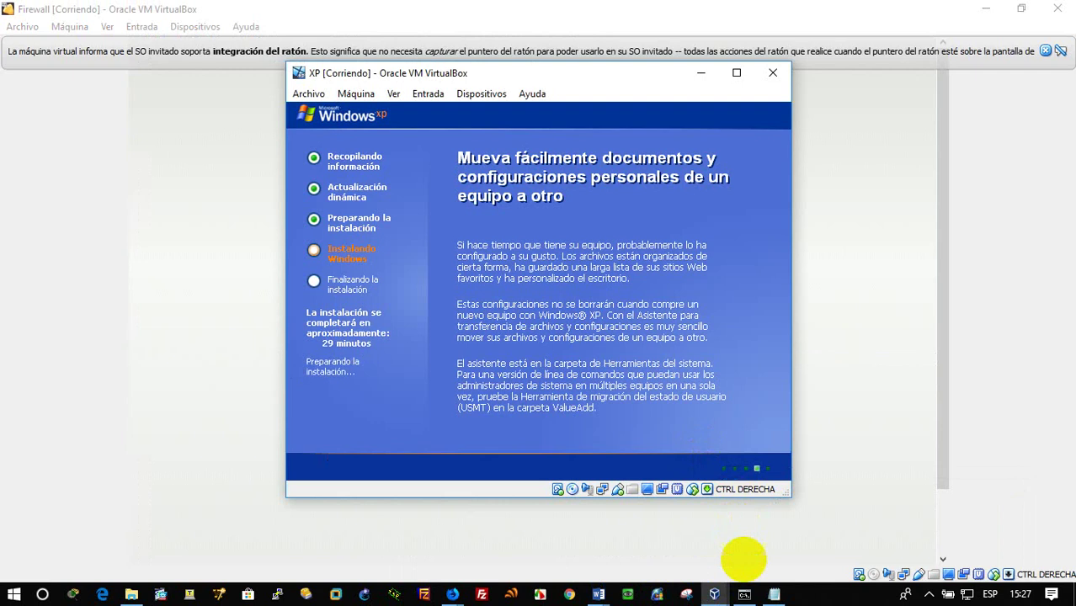
Check the 2016_SERVER machine, then minimize it and the XP window to reveal the Firewall VM
mouse_move(714, 595)
click(905, 529)
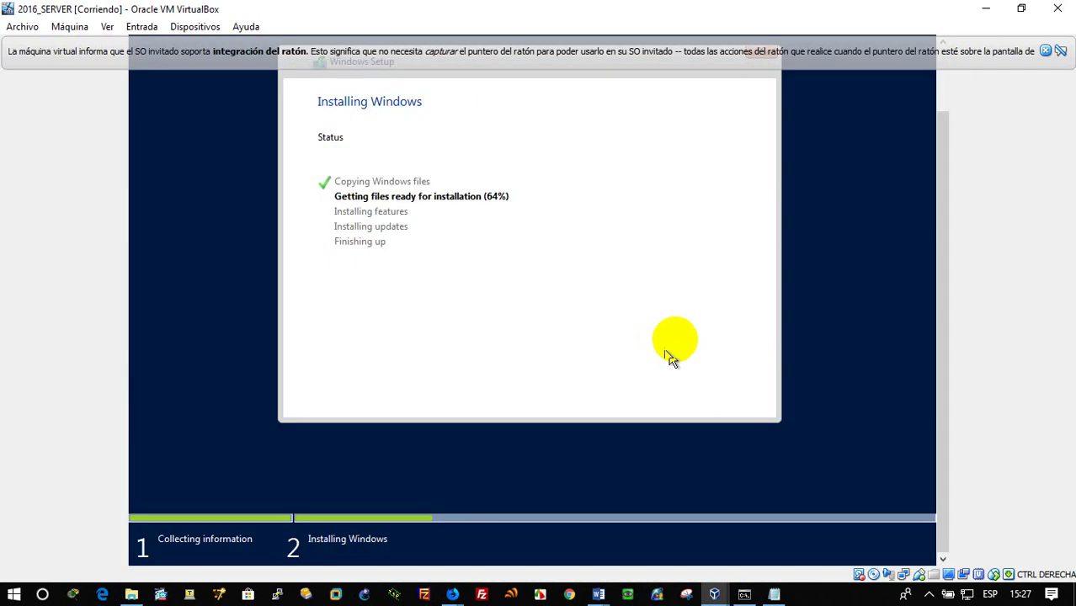
click(986, 8)
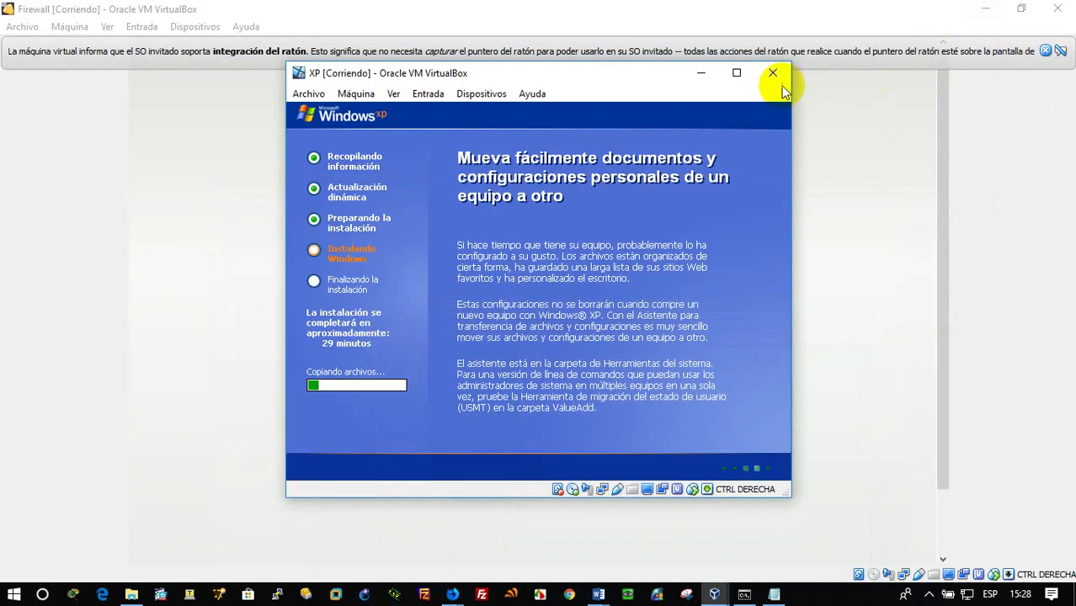
click(701, 74)
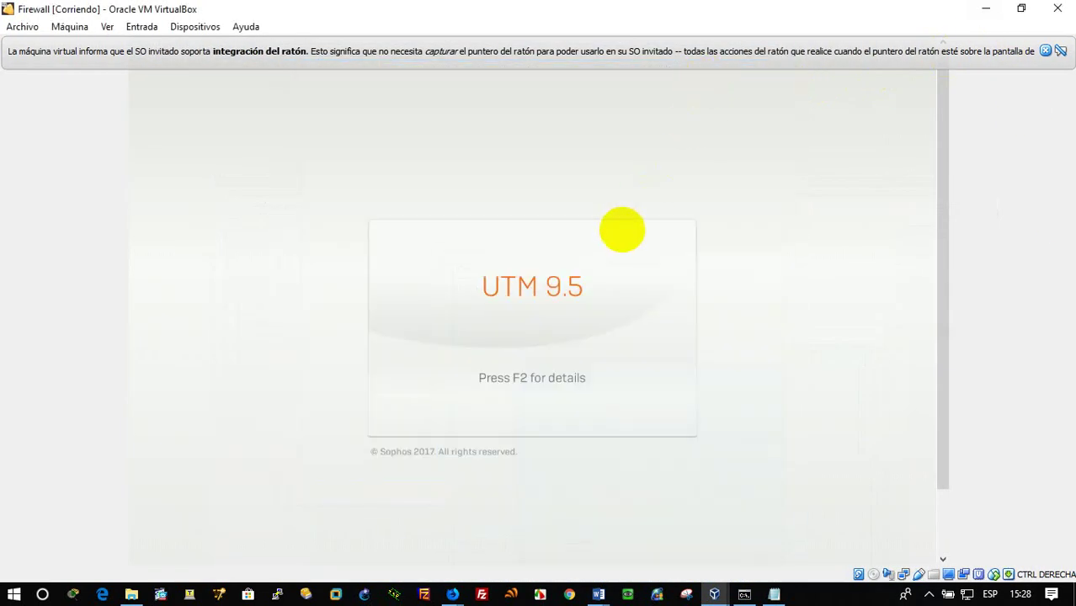
Switch the Firewall VM to detailed boot messages with F2 and dismiss the mouse-integration notice
key(F2)
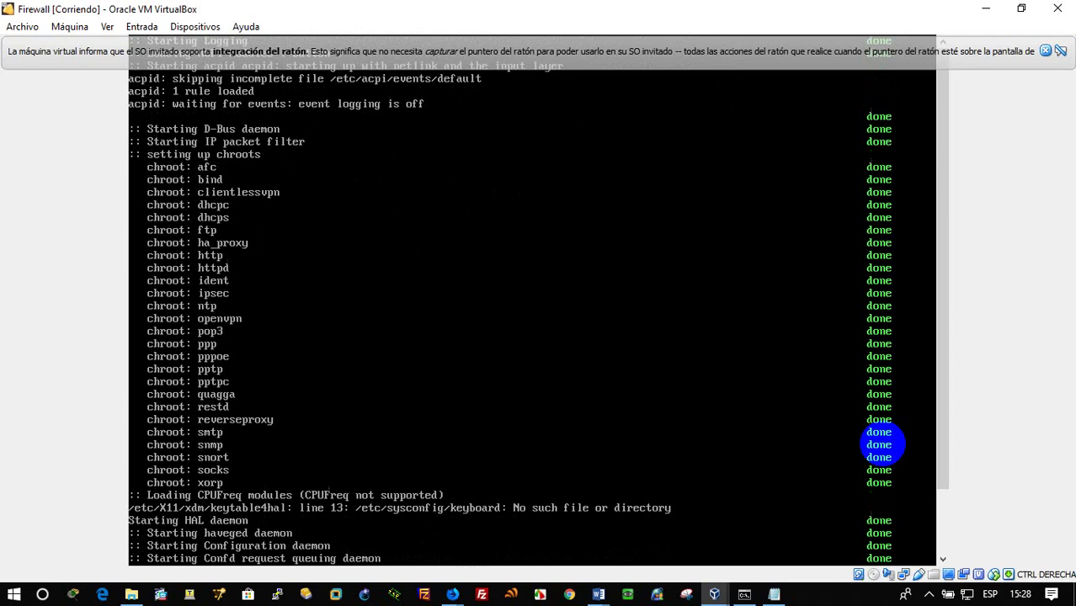
click(1045, 52)
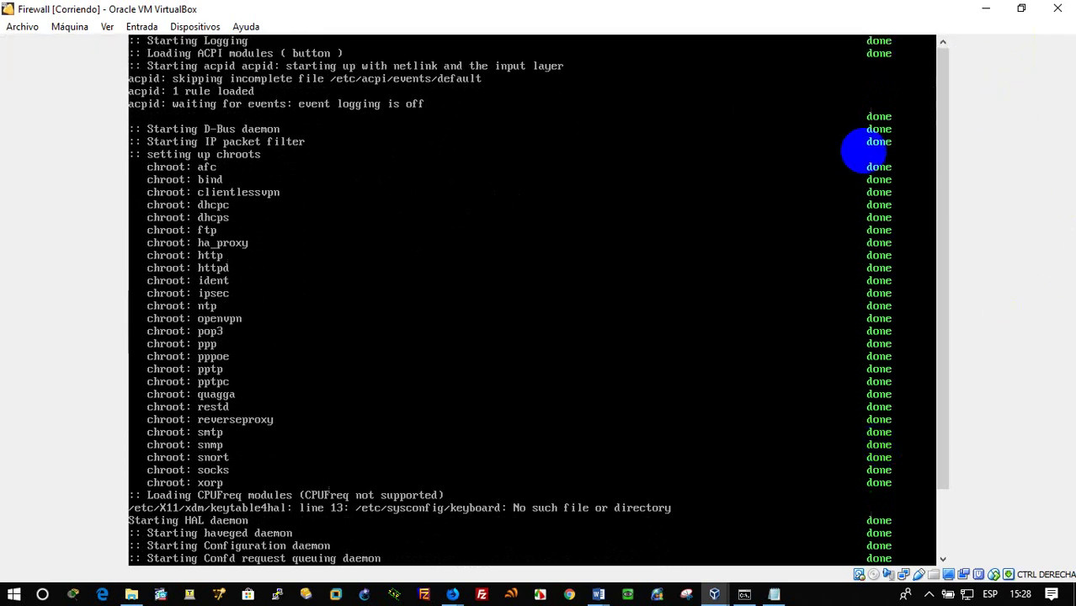
drag(945, 273, 961, 436)
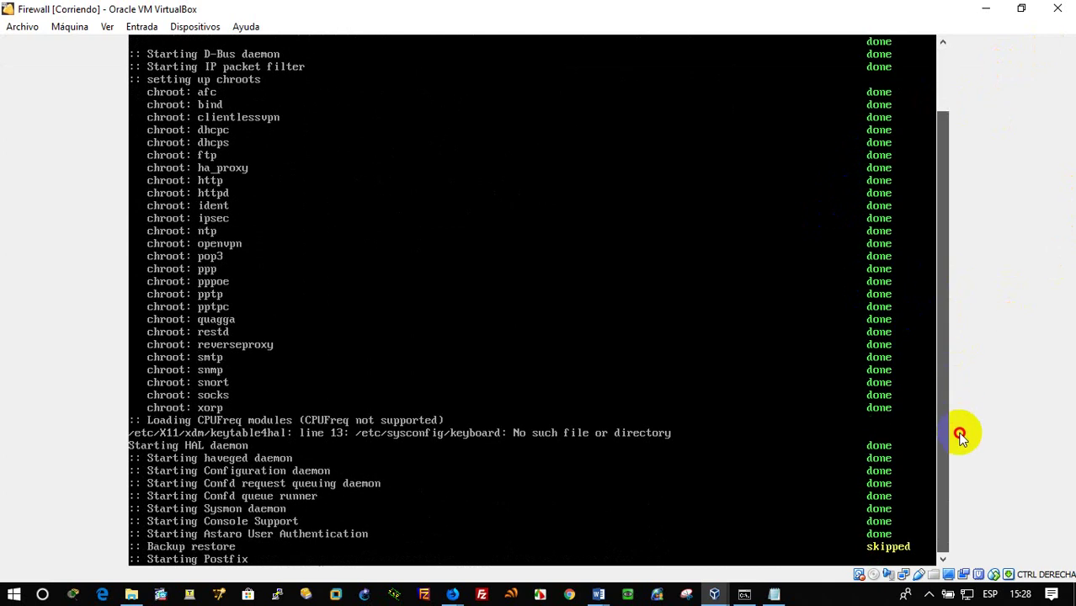
click(932, 381)
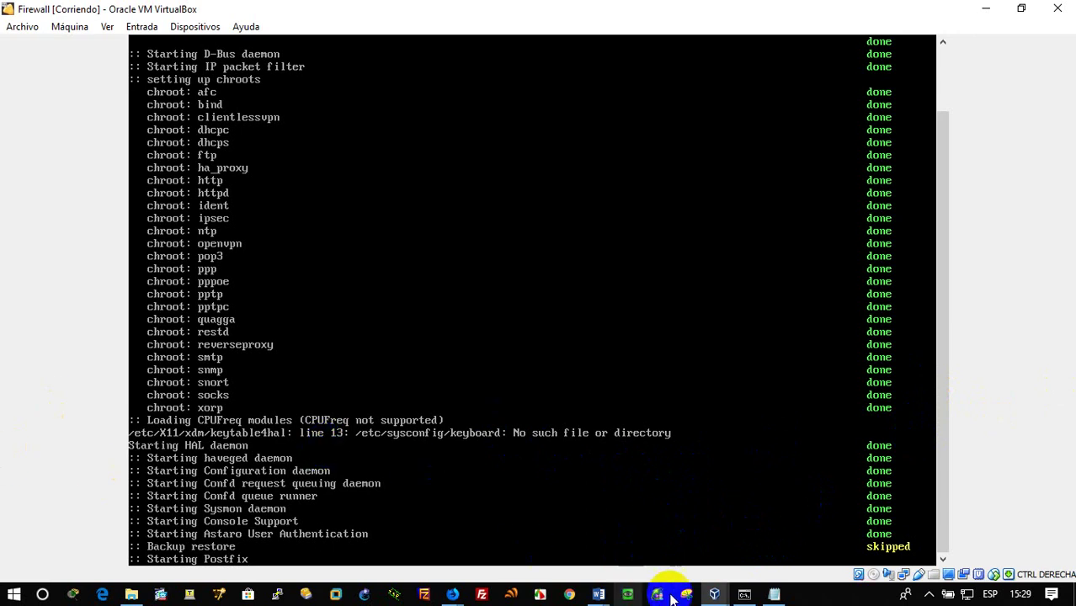
click(714, 595)
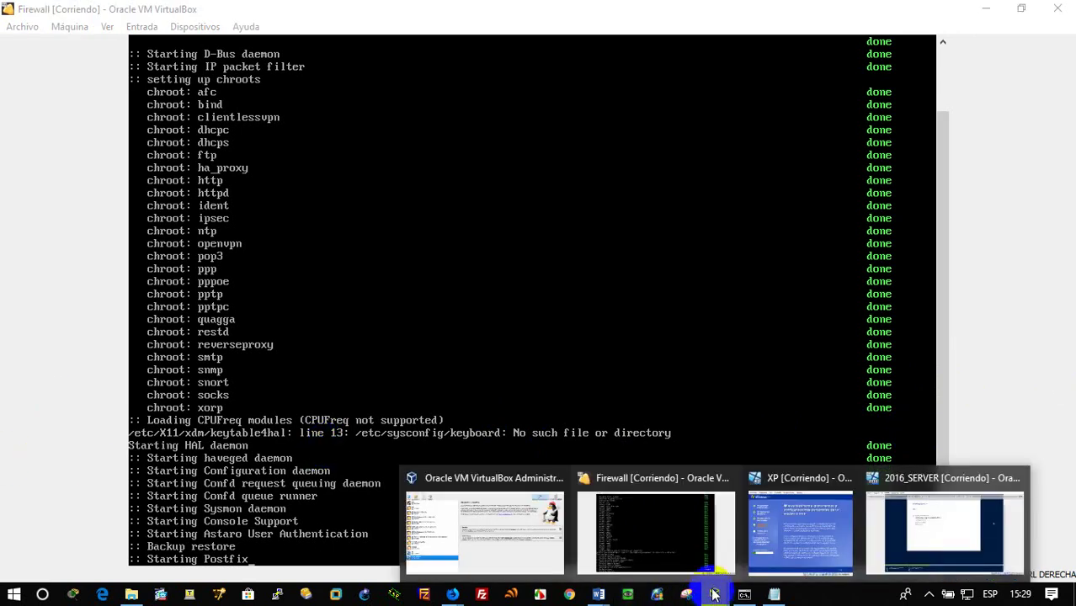
click(804, 526)
click(654, 465)
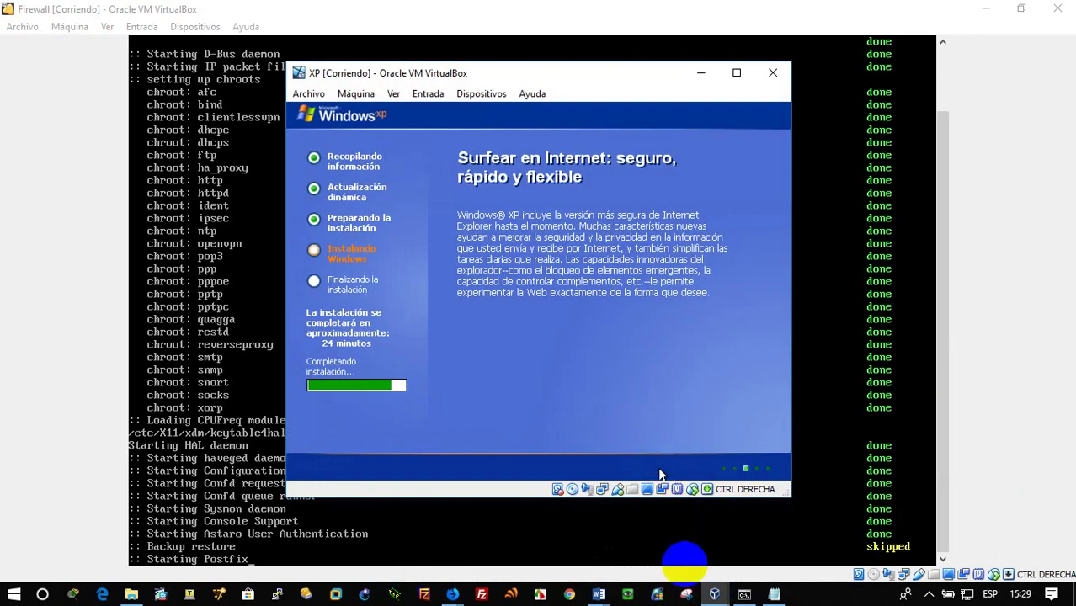
click(714, 594)
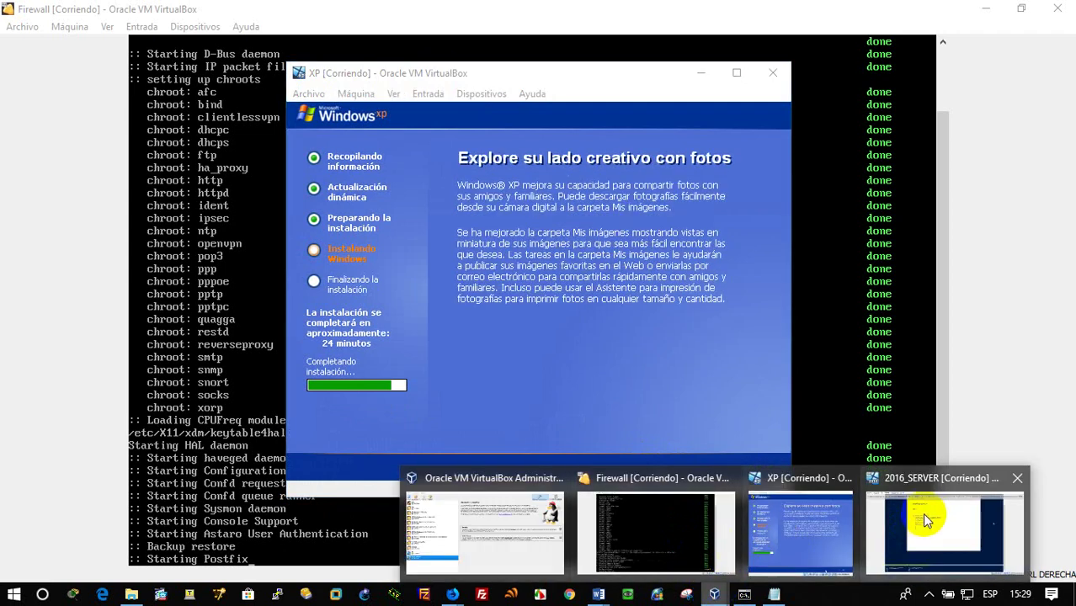
click(922, 513)
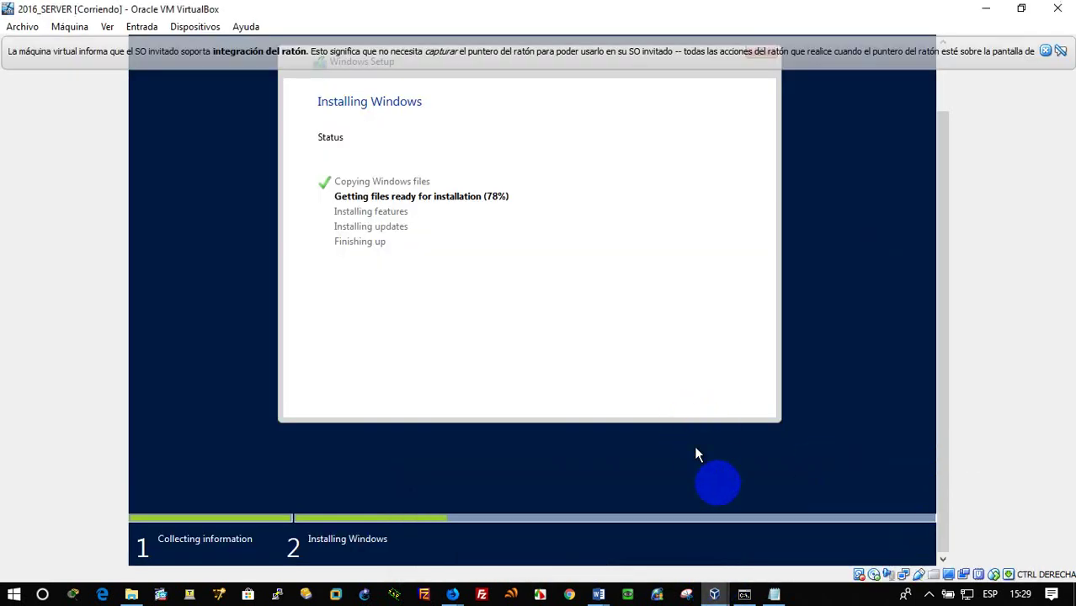
click(712, 594)
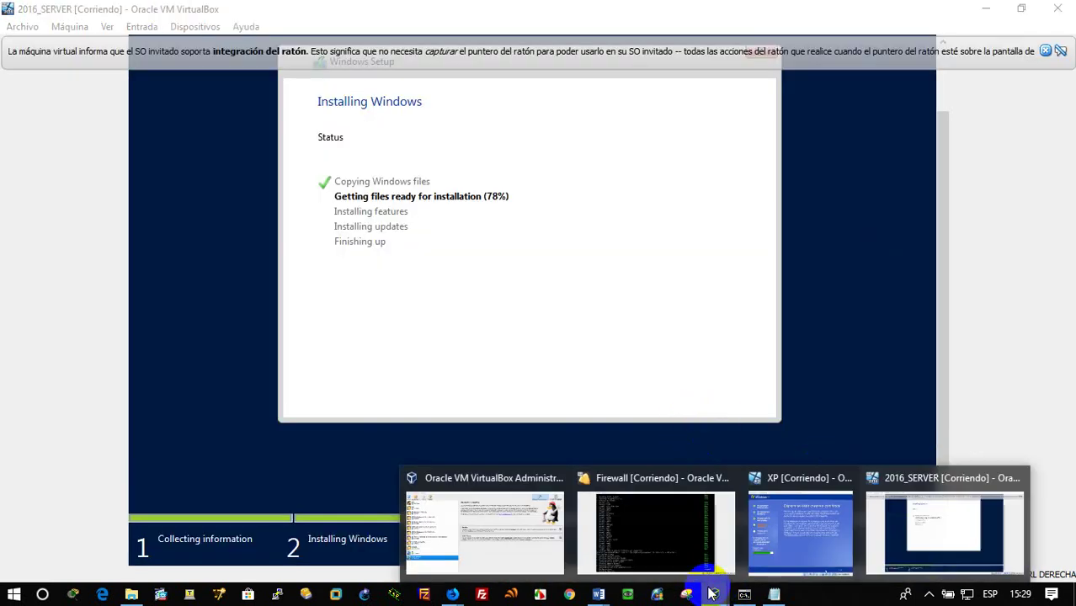
click(687, 537)
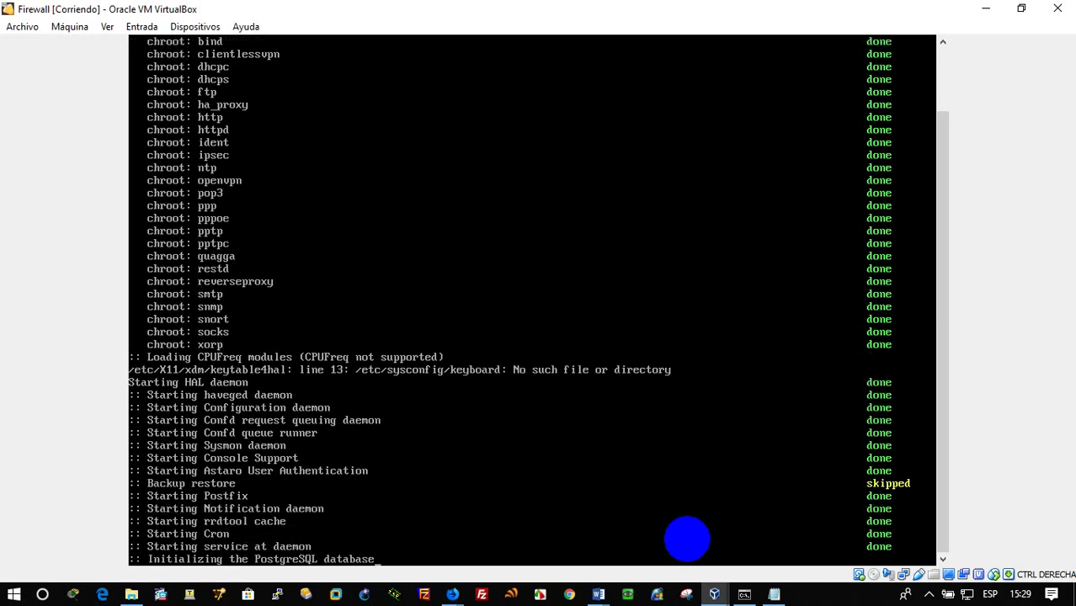
right_click(462, 596)
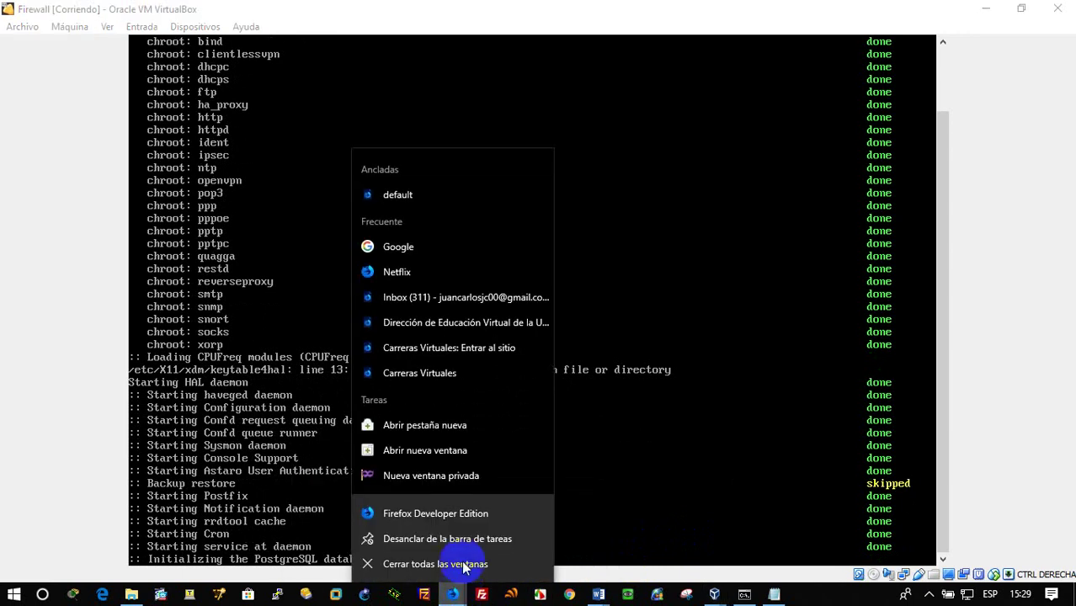
click(469, 517)
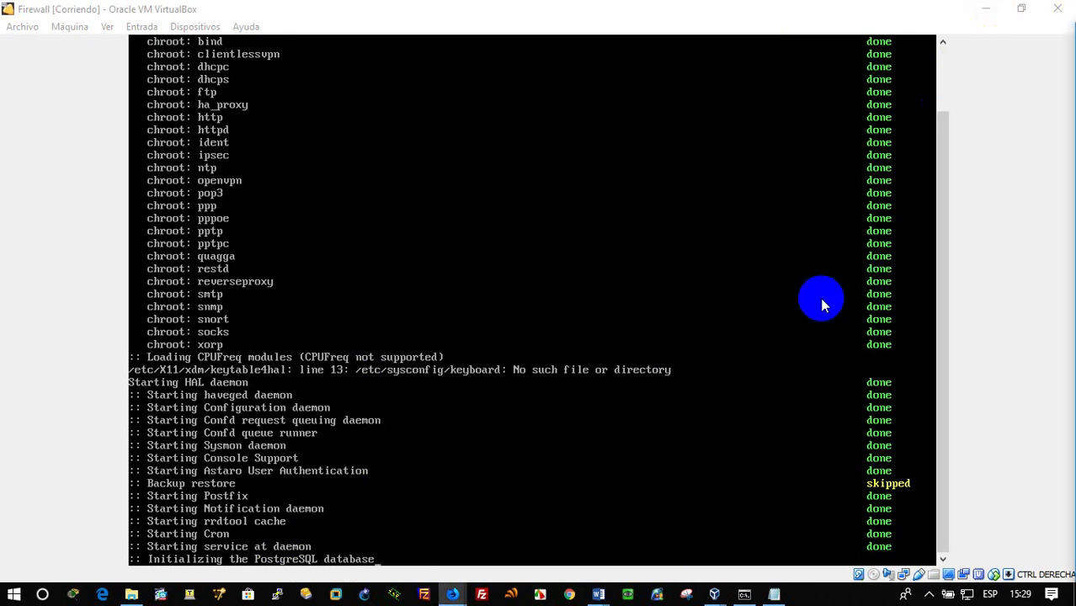
key(alt+Tab)
click(373, 46)
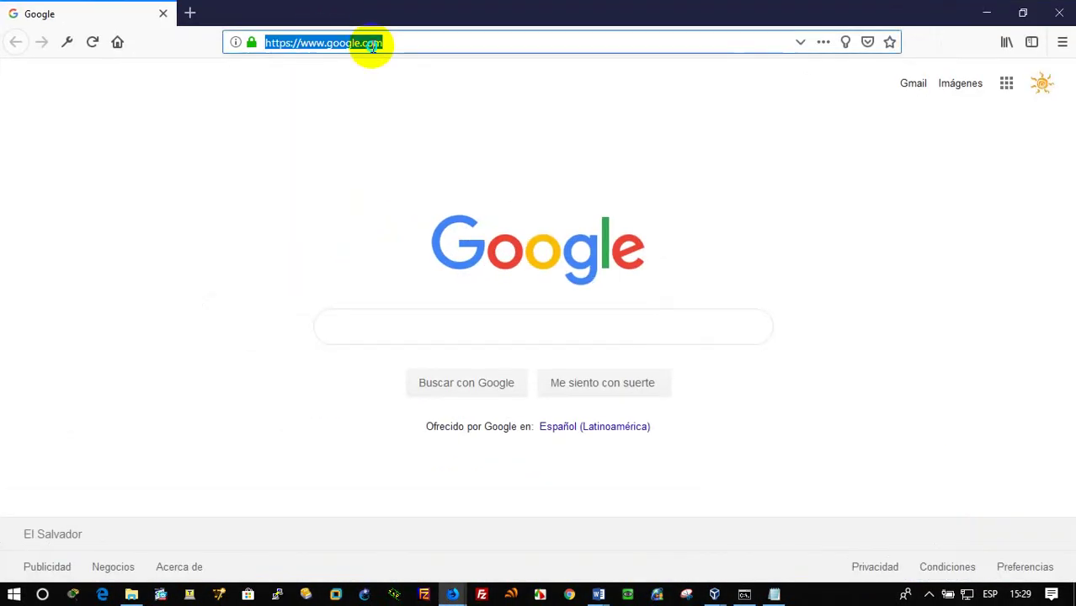
right_click(374, 46)
click(438, 132)
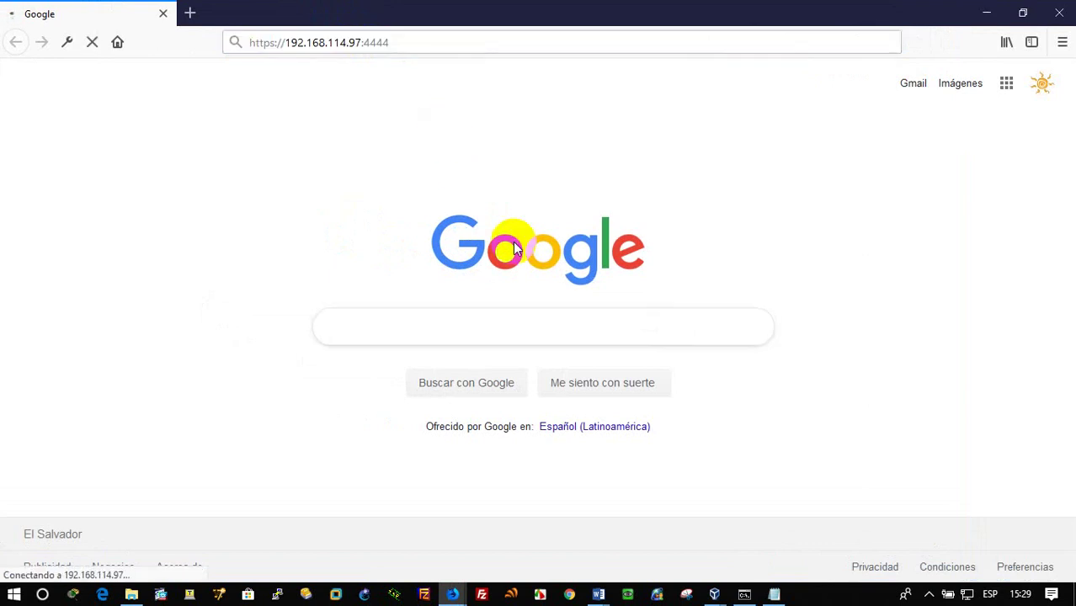
click(988, 14)
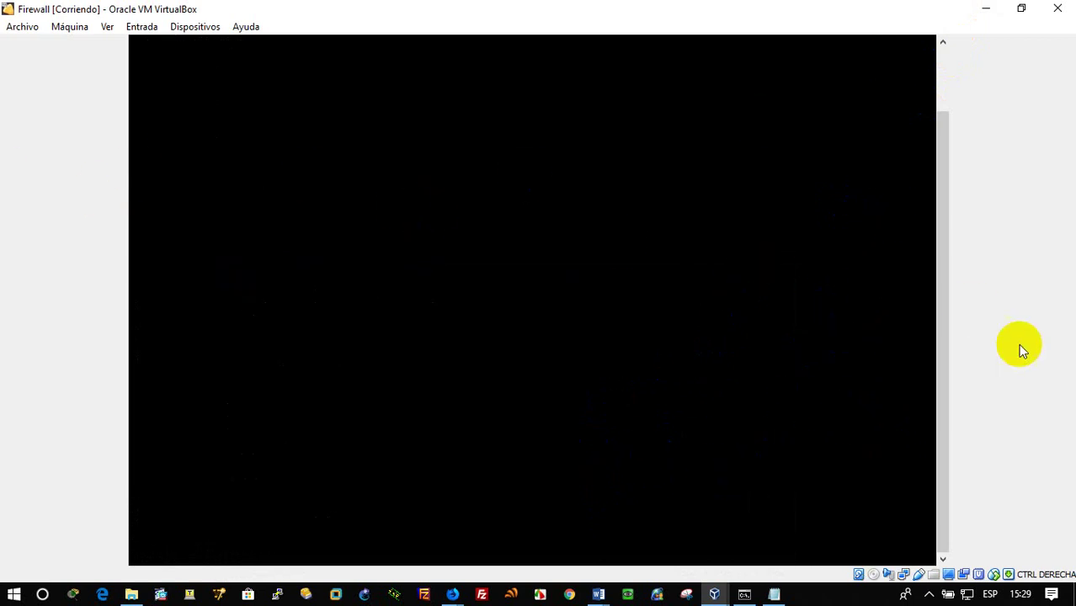
Log in as root, change the root password, and run ifconfig to show eth0's address
drag(940, 375, 933, 278)
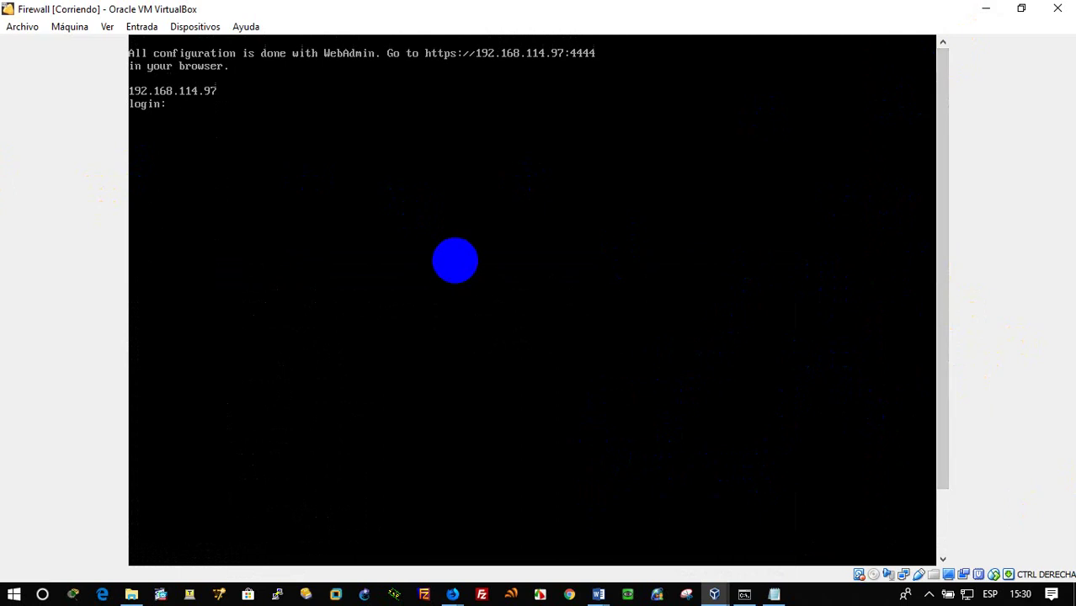
text(root)
key(Return)
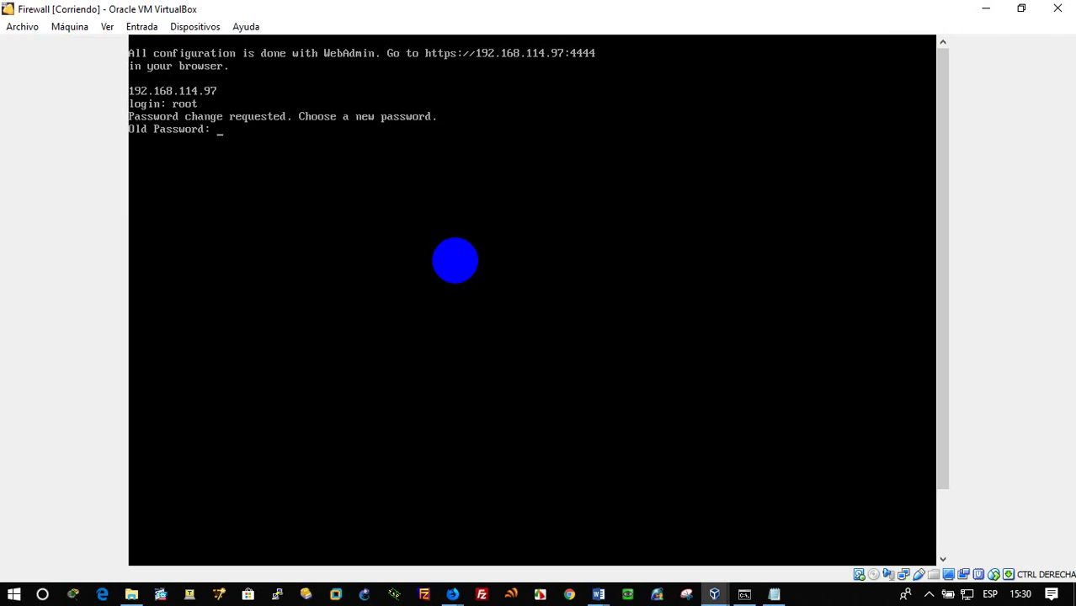
key(Return)
key(Return)
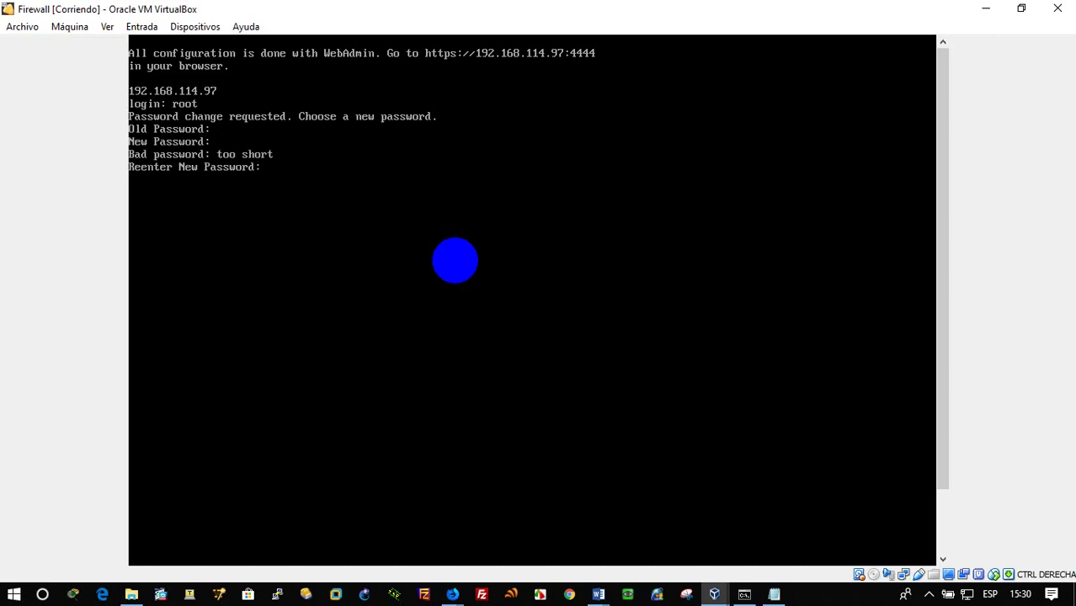
key(Return)
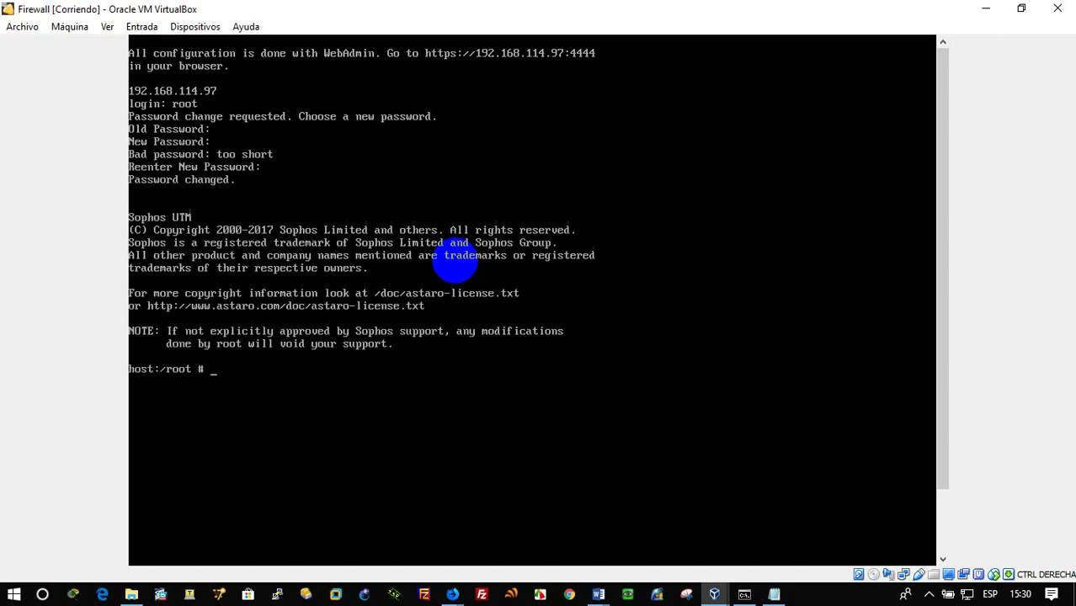
text(ifconfig)
key(Return)
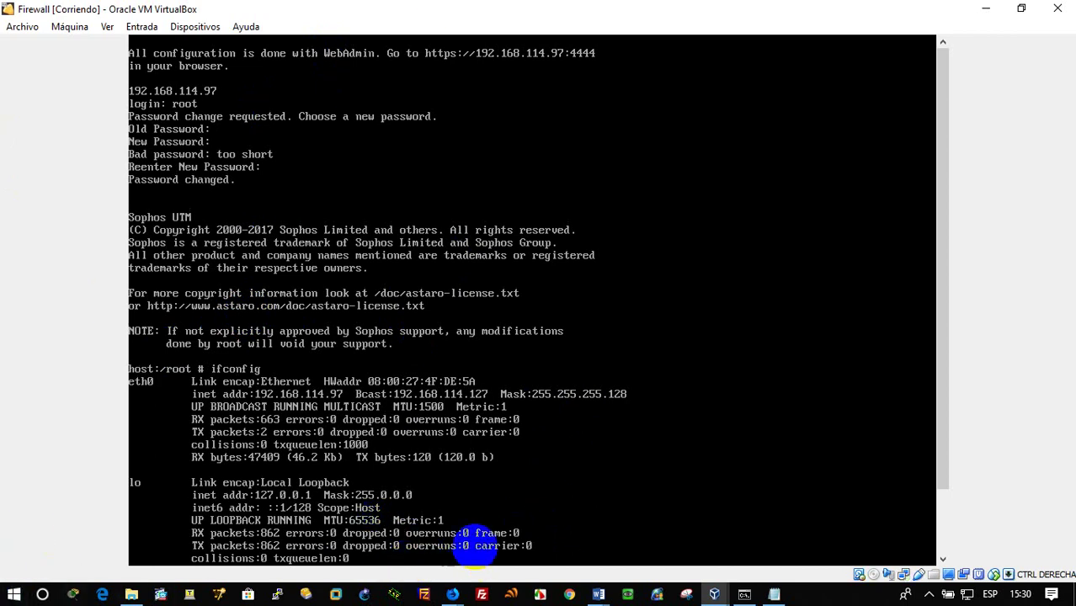
mouse_move(474, 594)
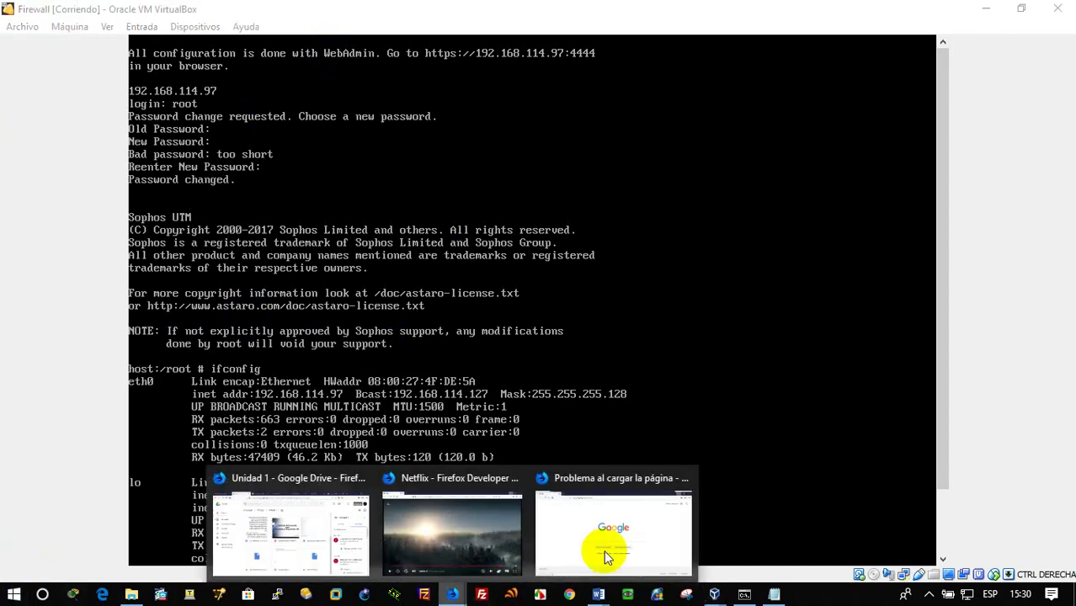
click(608, 555)
click(412, 44)
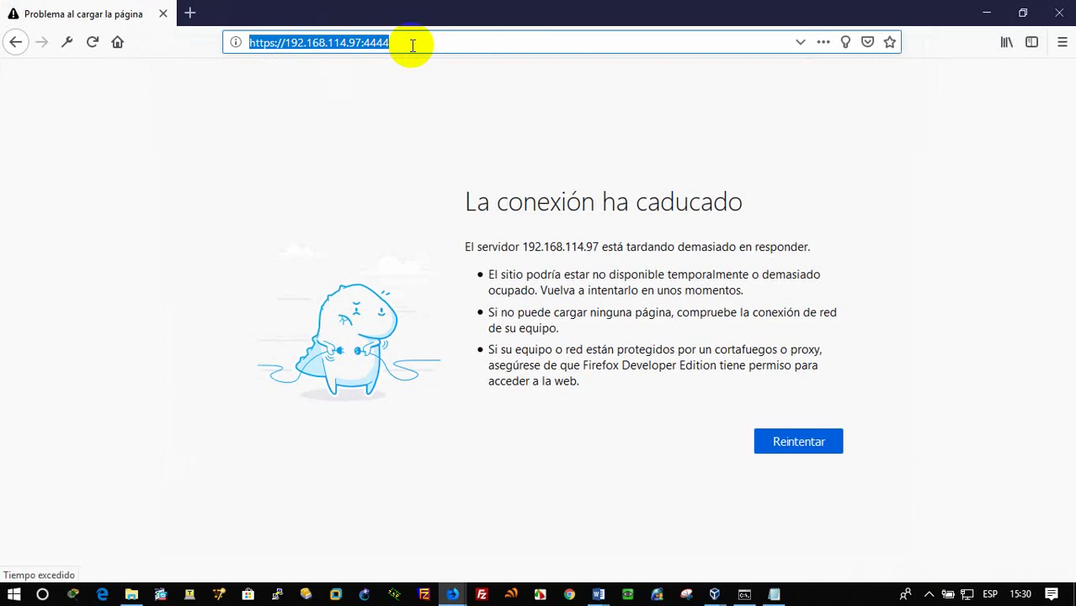
key(Return)
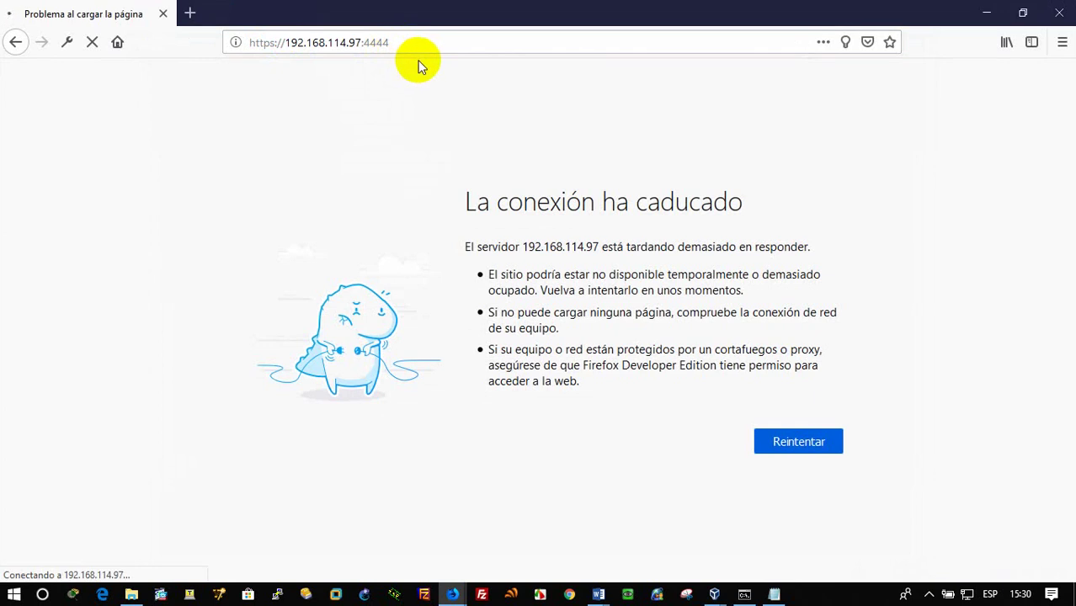
click(746, 596)
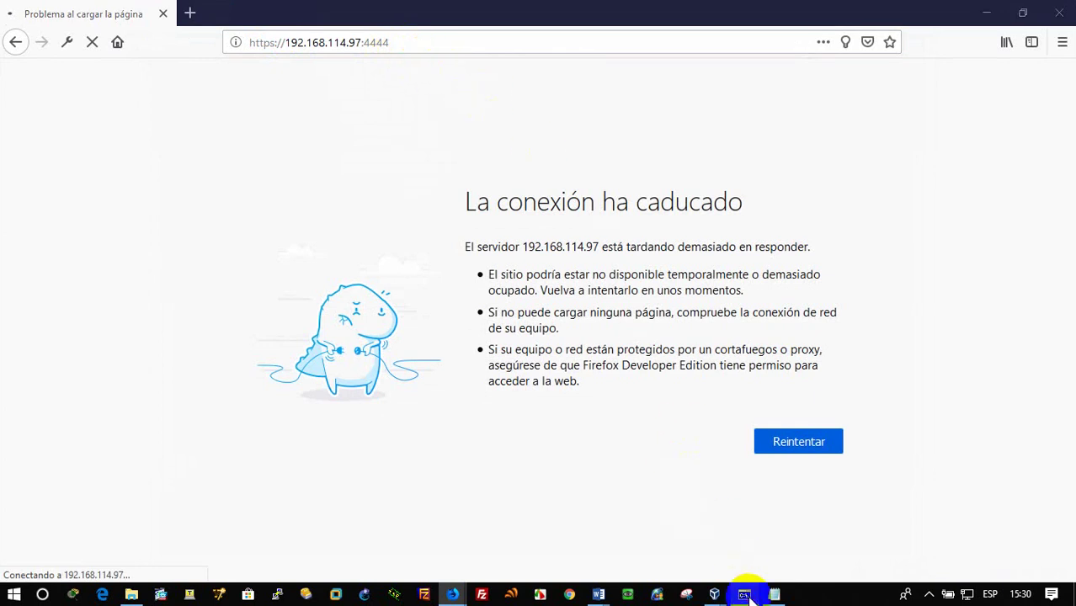
click(484, 270)
Rerun the ping to 192.168.114.97, watch it time out, and bring up the Firewall VM console
key(Up)
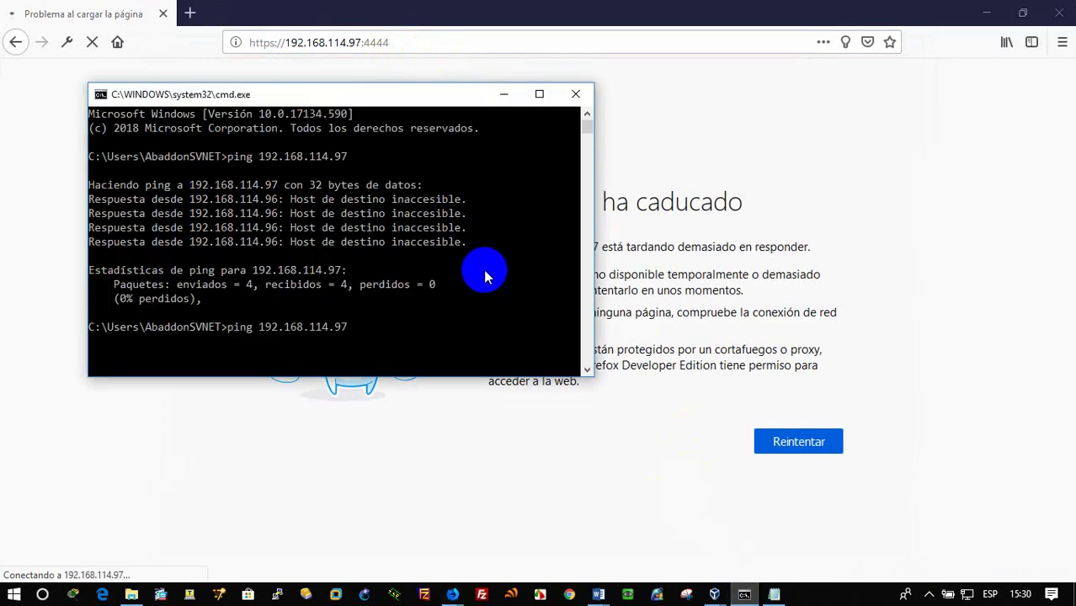
key(Return)
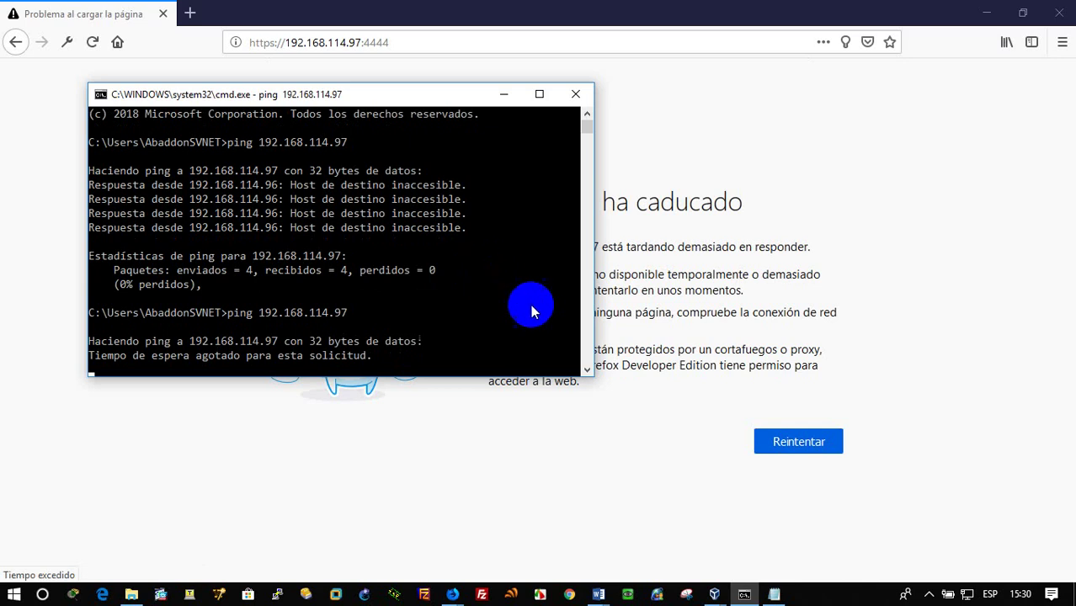
click(714, 594)
click(707, 534)
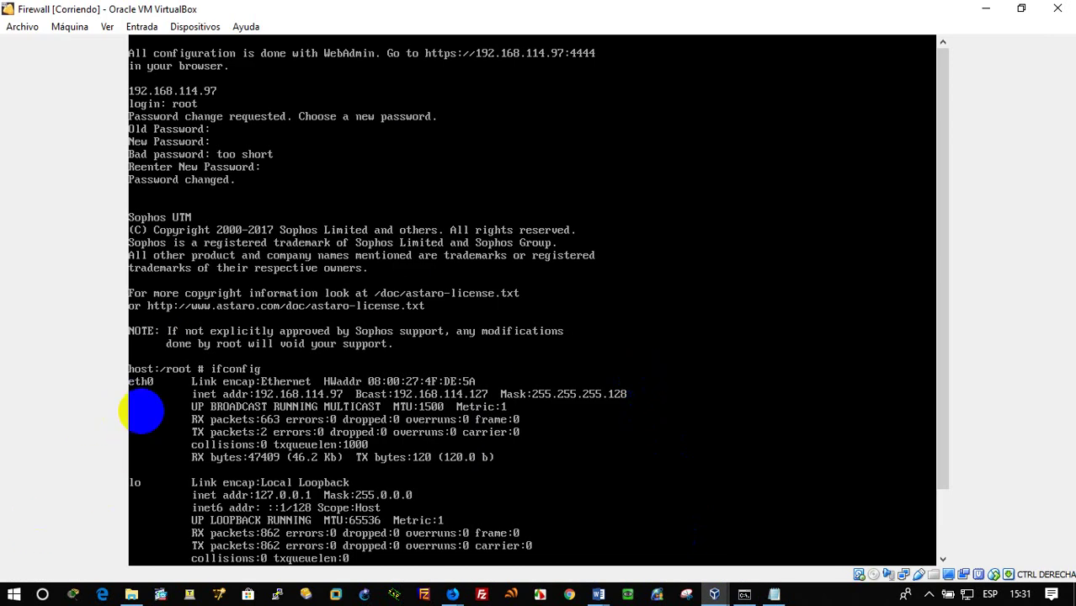
Ping host 192.168.114.96 from the Sophos console, get replies, then return to Firefox
scroll(142, 410, down, 1)
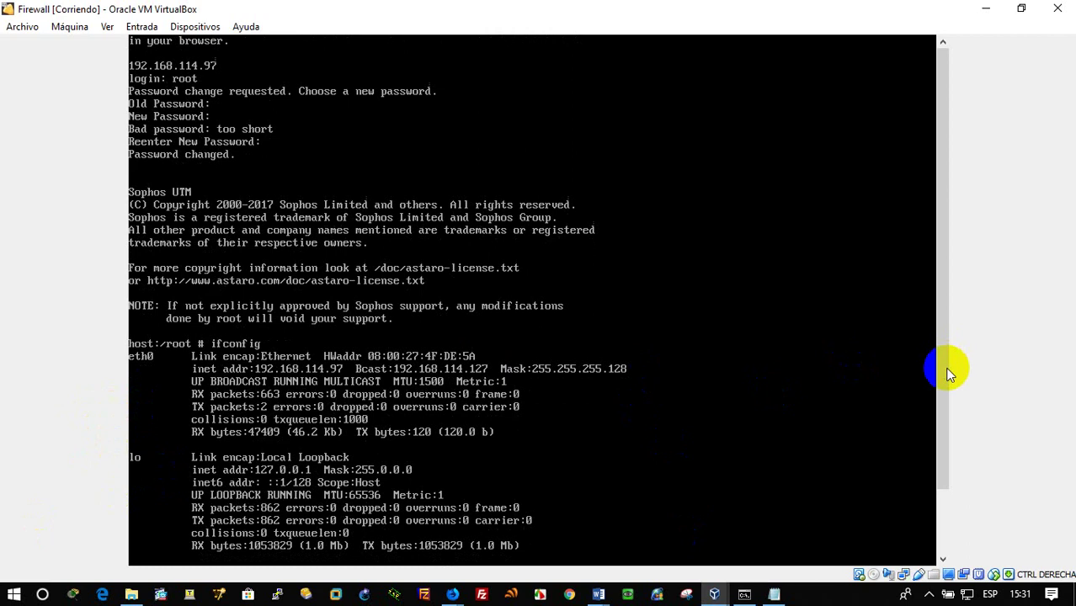
drag(943, 421, 932, 510)
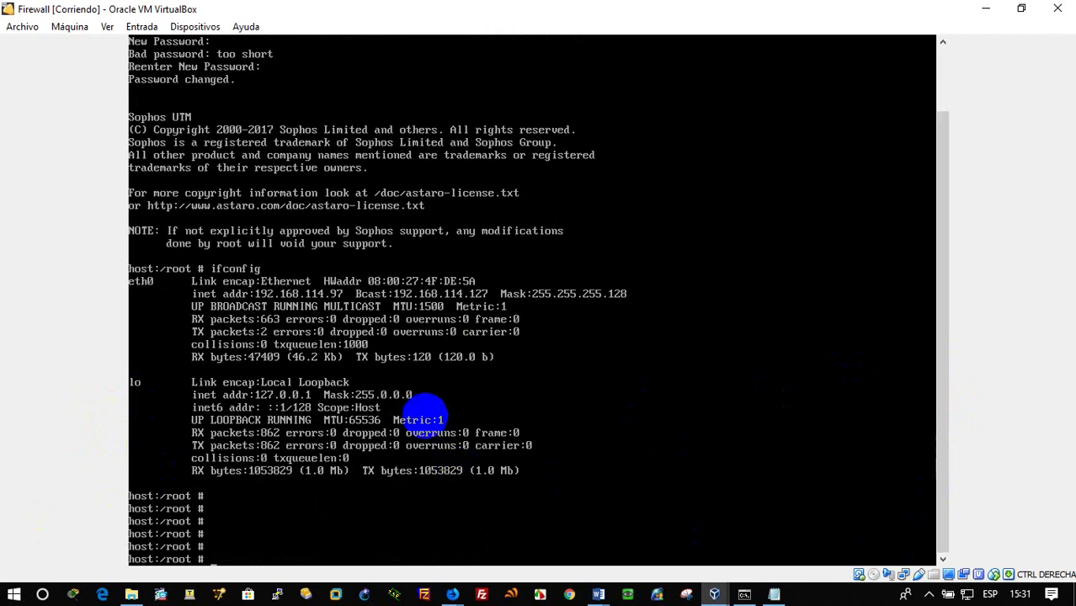
text(ing 192.168.1)
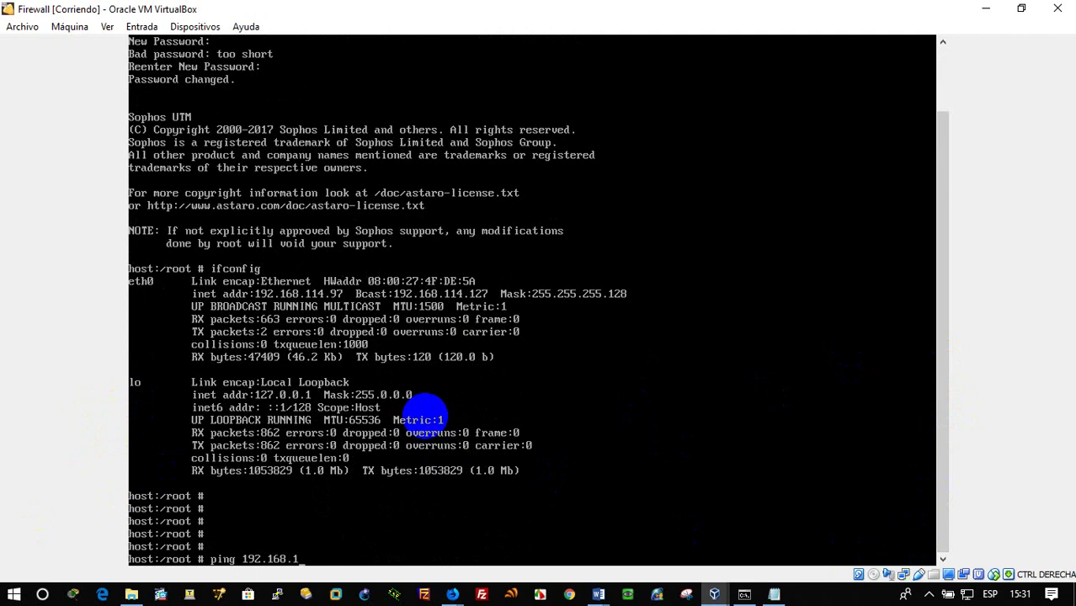
text(14.96)
key(Return)
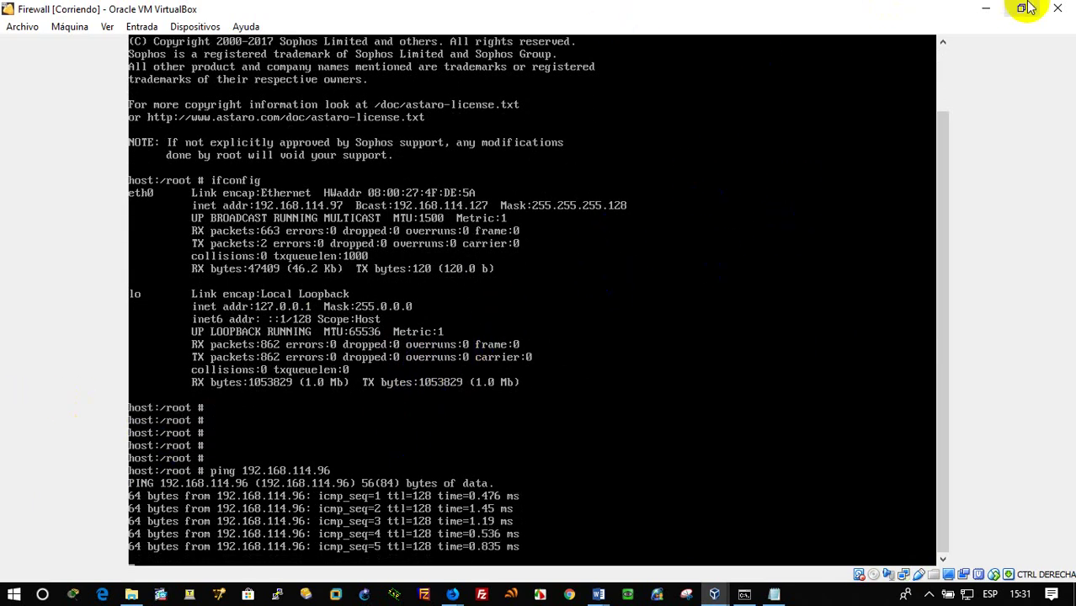
click(987, 14)
click(716, 160)
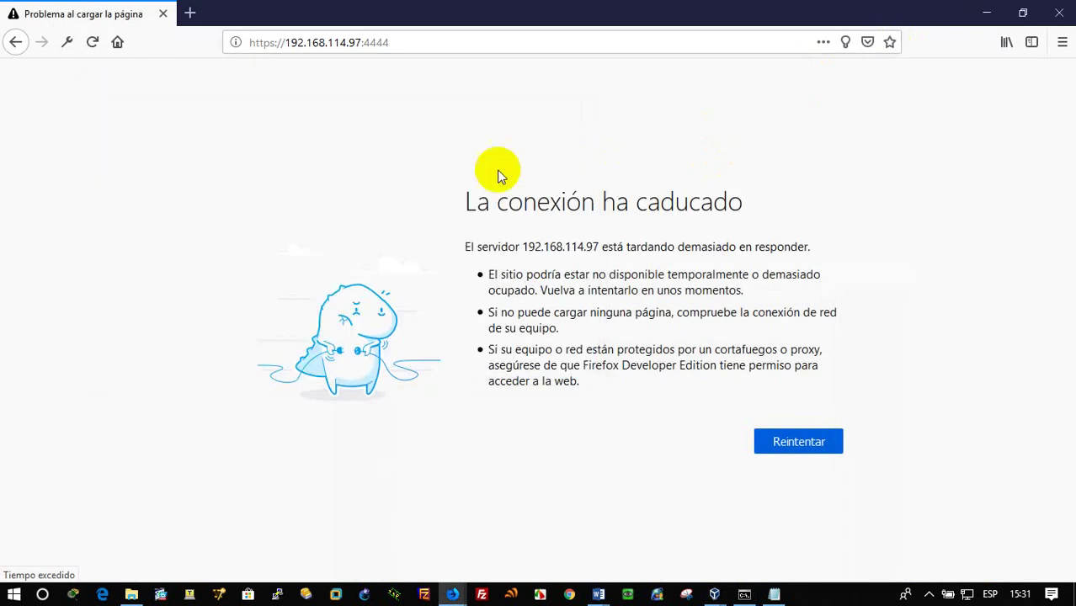
click(411, 40)
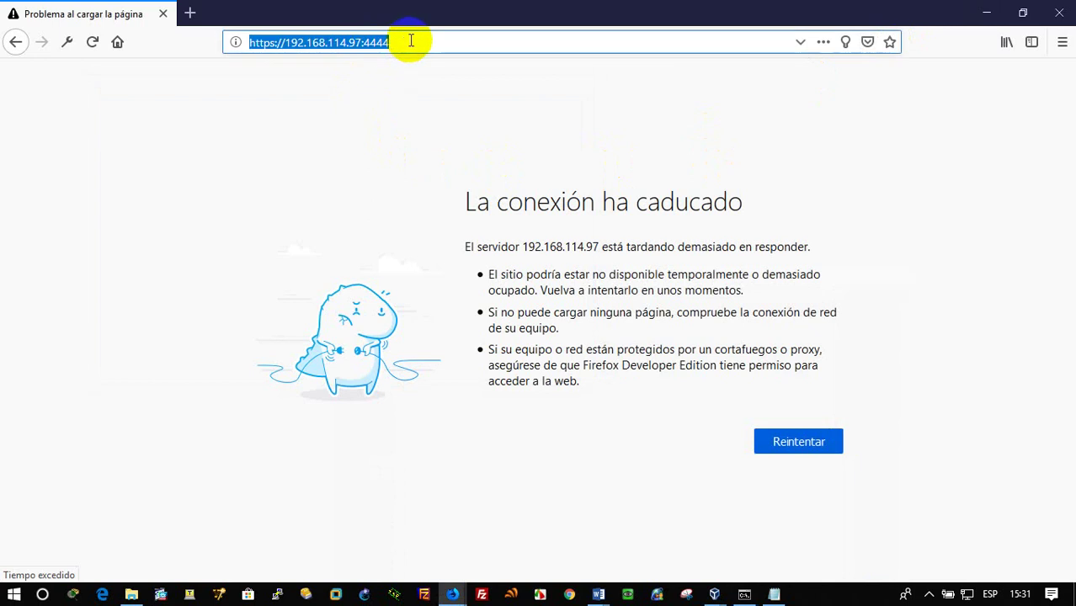
key(Return)
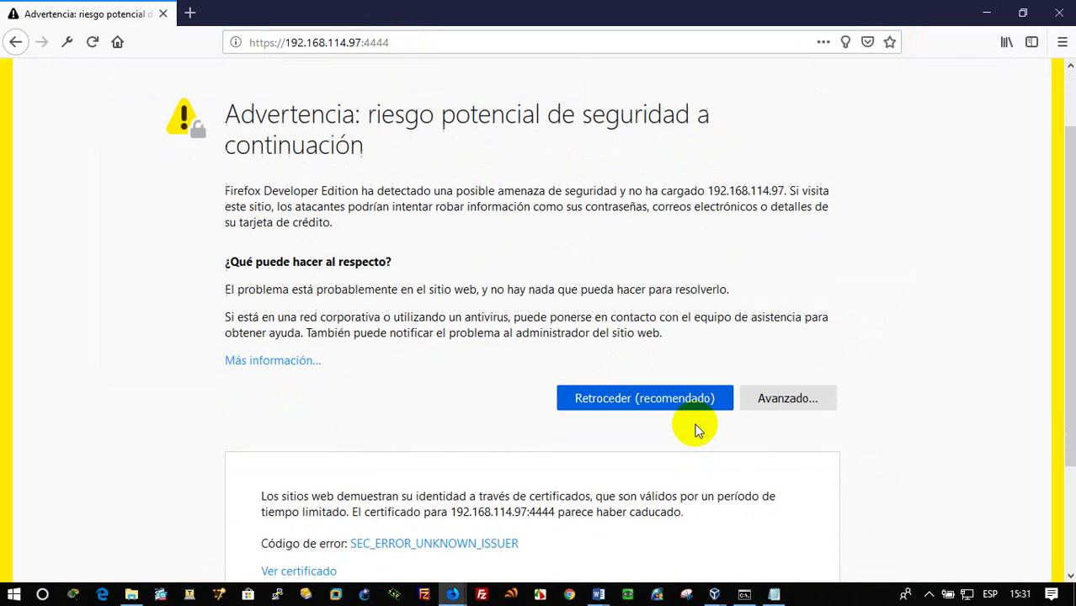
scroll(420, 533, down, 3)
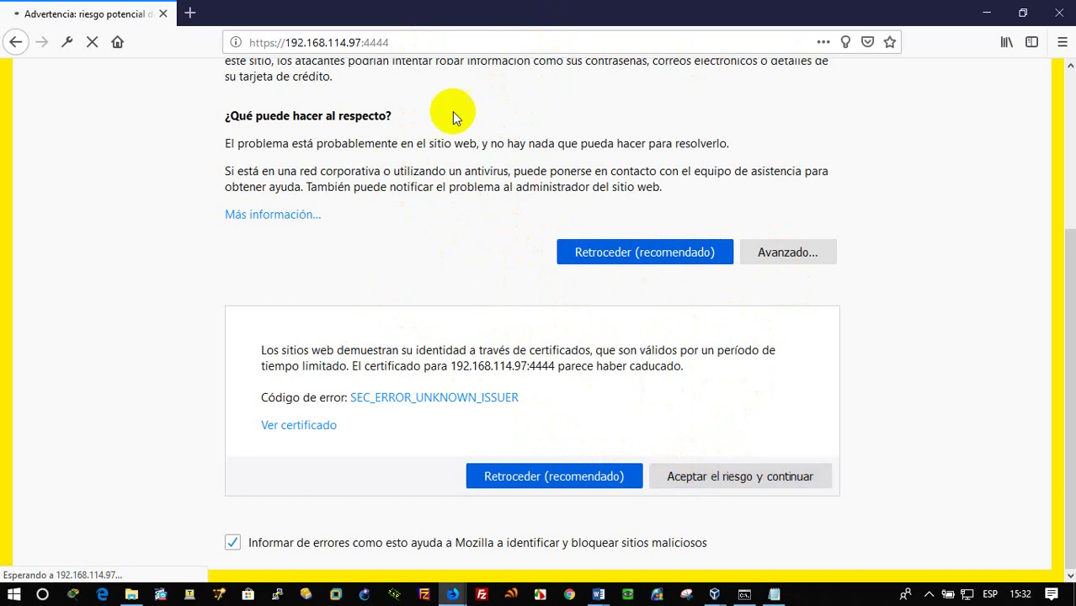
Open the copied WebAdmin address in a new tab, close that tab, and return to the Firewall VM console
click(312, 38)
right_click(312, 38)
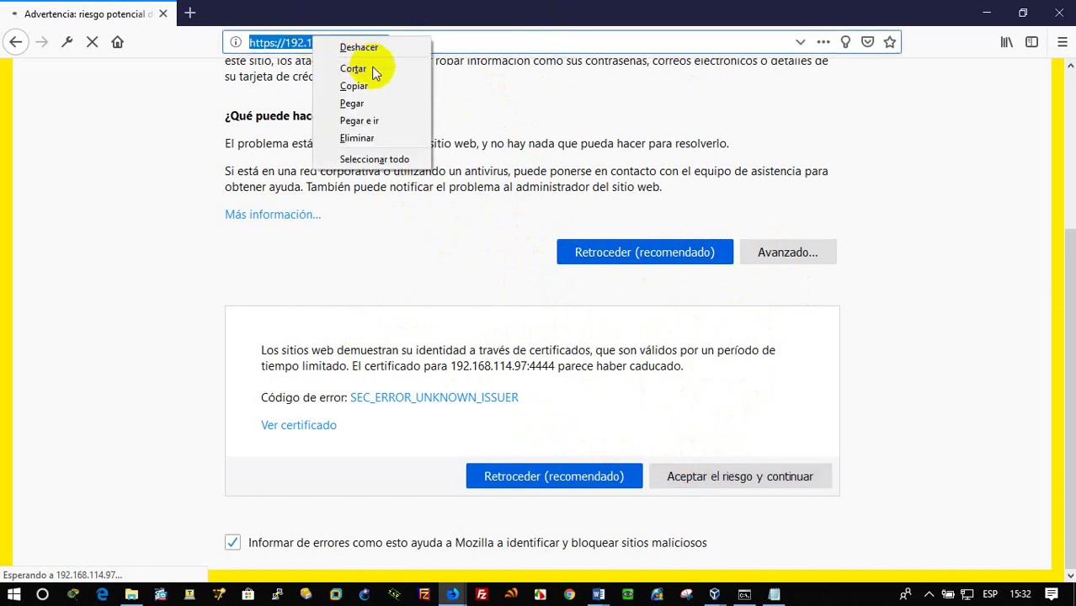
click(374, 82)
key(ctrl+t)
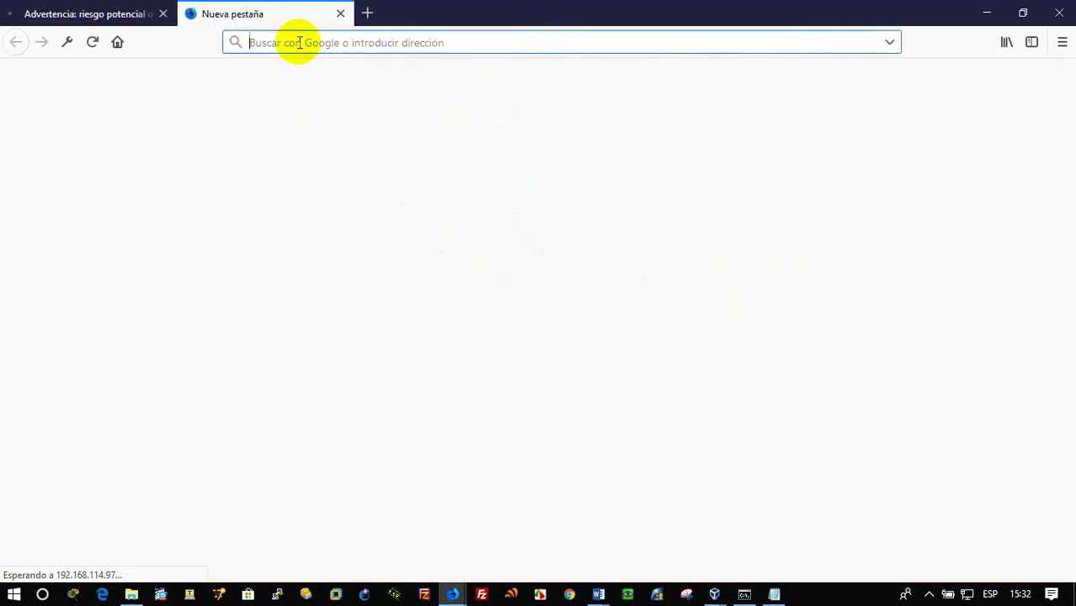
right_click(301, 41)
click(353, 128)
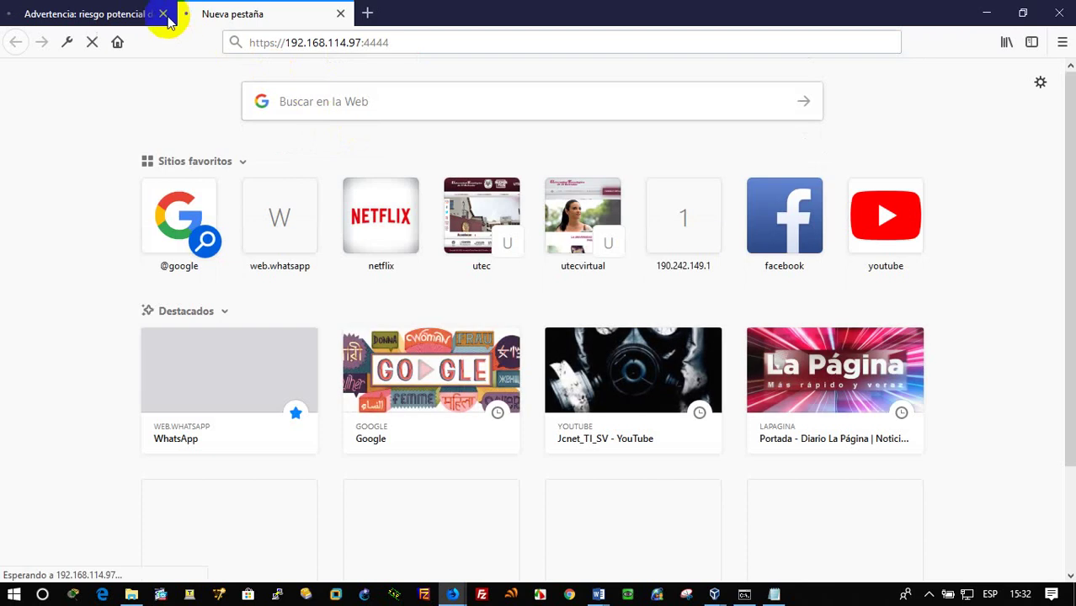
click(93, 13)
click(309, 12)
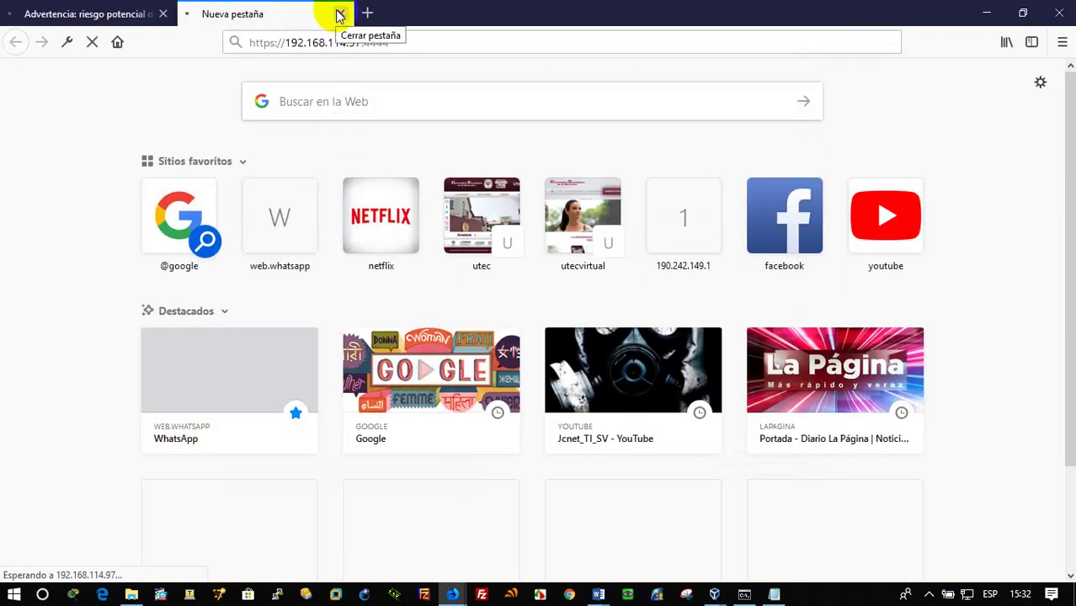
click(340, 15)
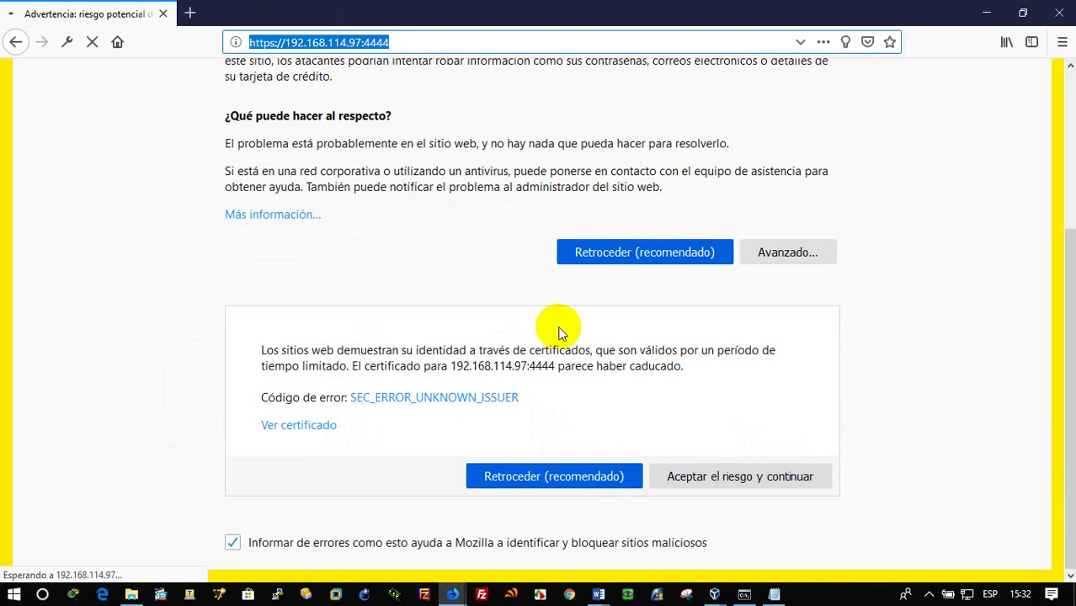
click(716, 589)
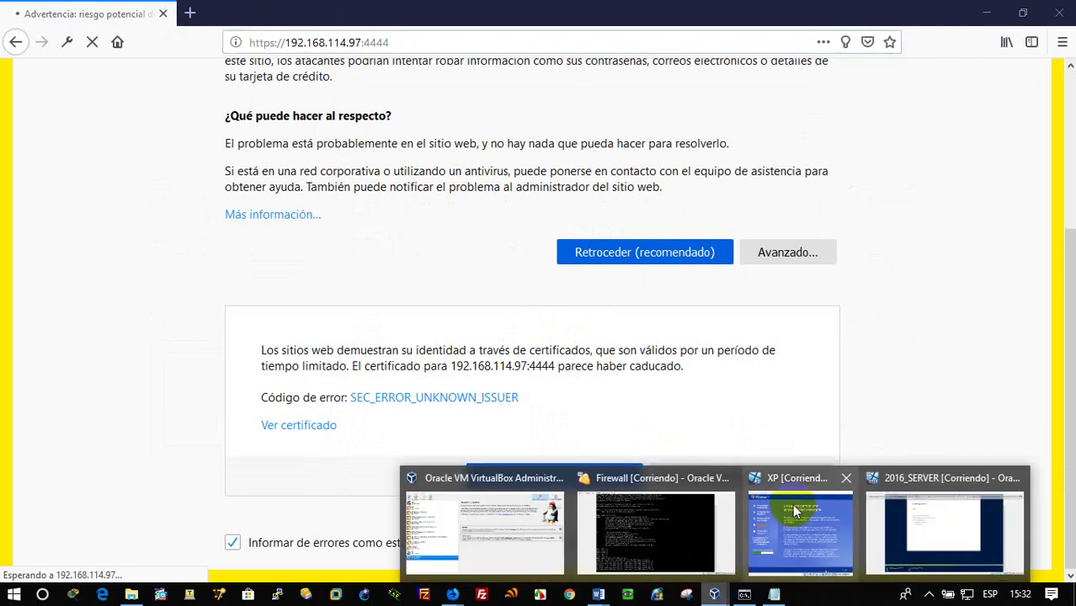
click(650, 525)
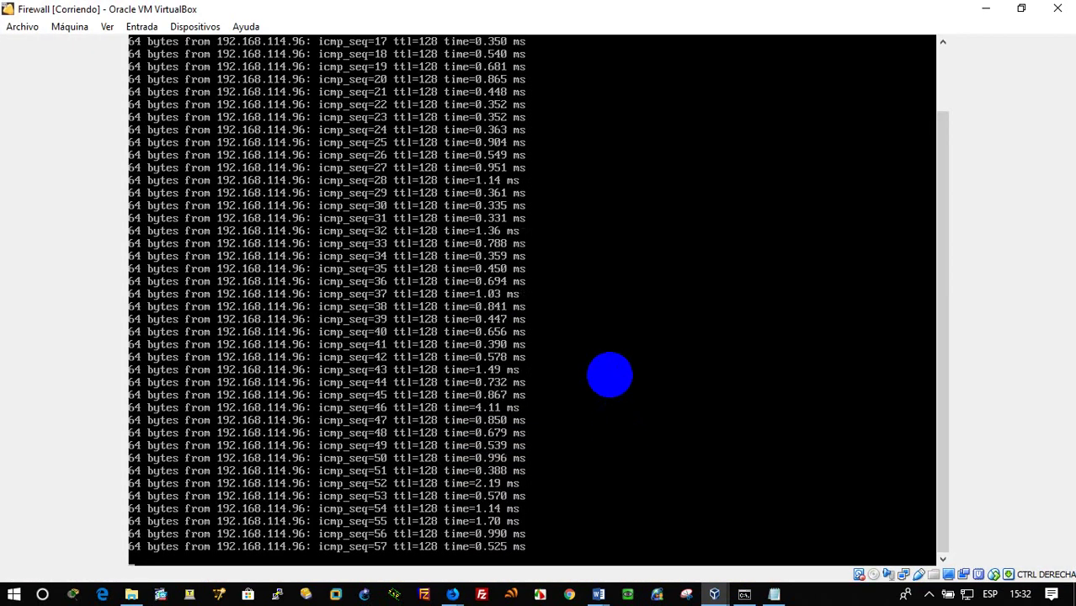
Stop the continuous ping with Ctrl+C (0% packet loss) and switch back to Firefox
key(ctrl+c)
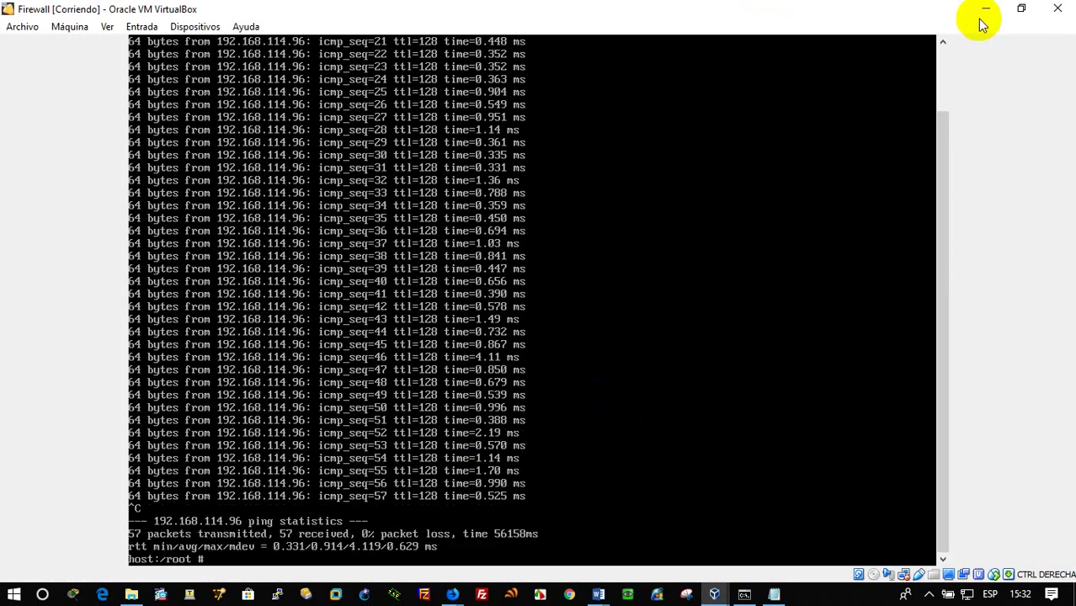
key(alt+Tab)
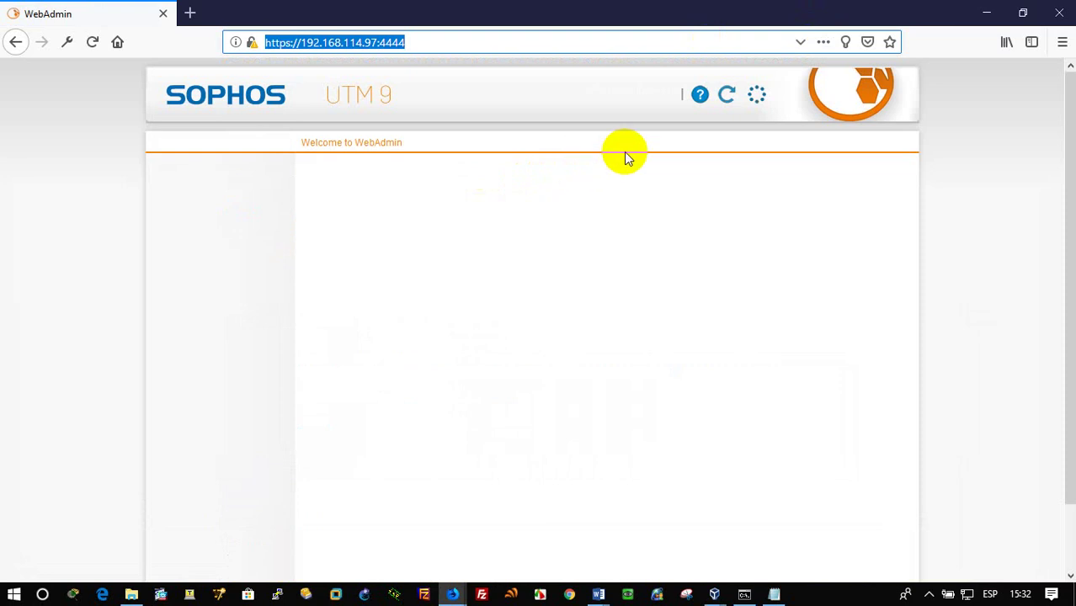
Reload the Sophos UTM WebAdmin page at 192.168.114.97:4444 and open a new empty tab
scroll(808, 345, down, 2)
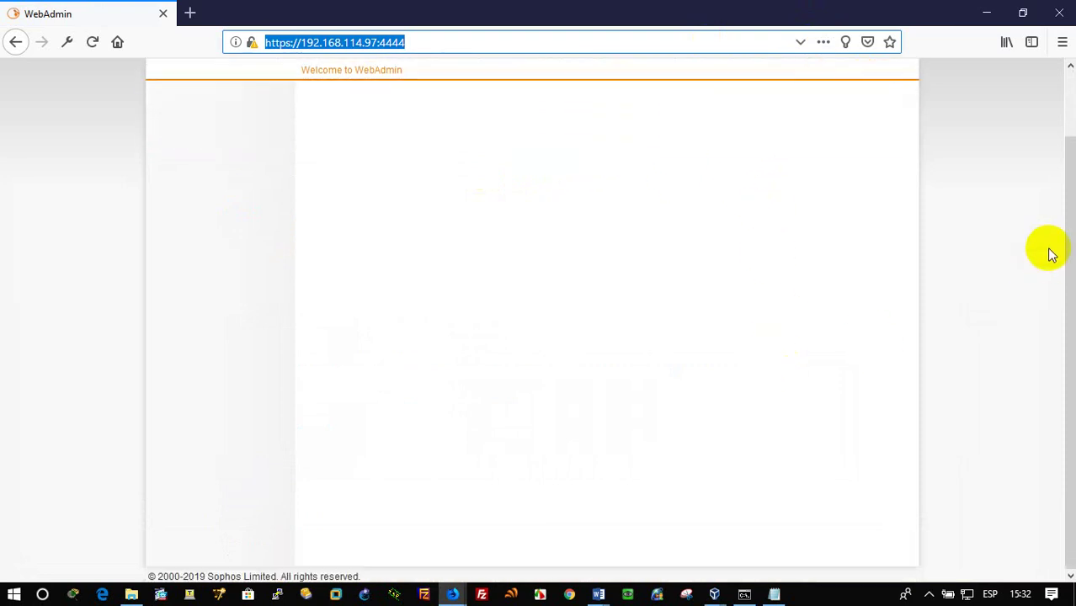
click(1066, 253)
drag(1066, 268, 1059, 101)
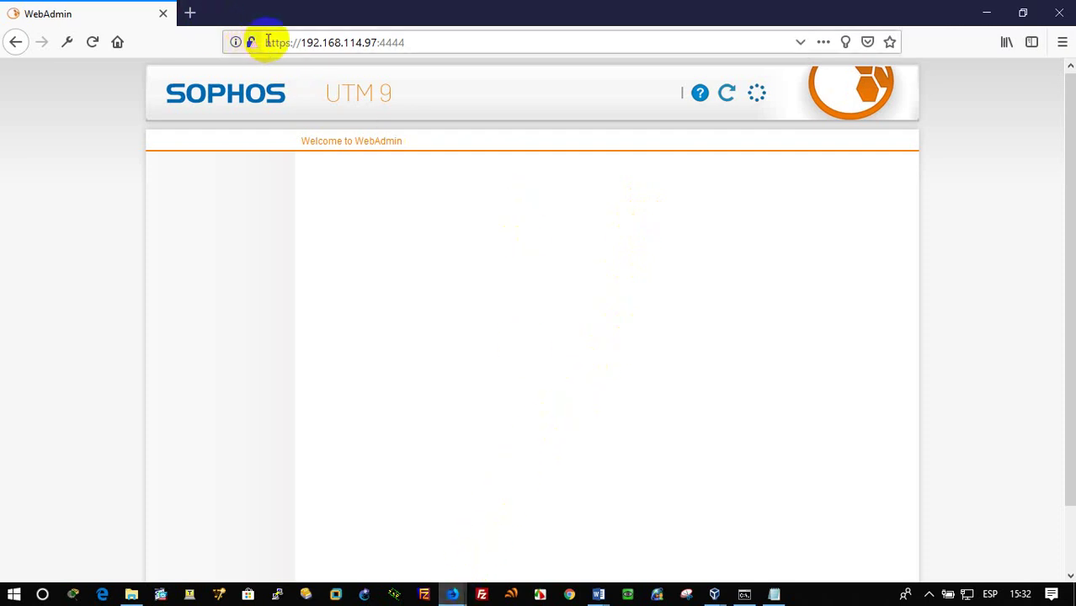
click(414, 35)
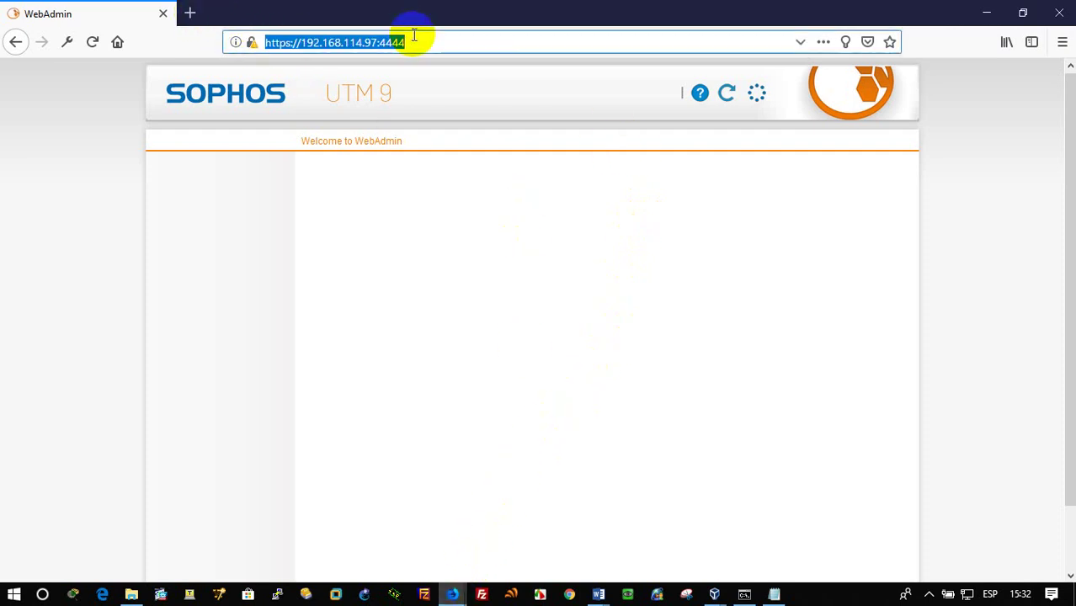
key(Return)
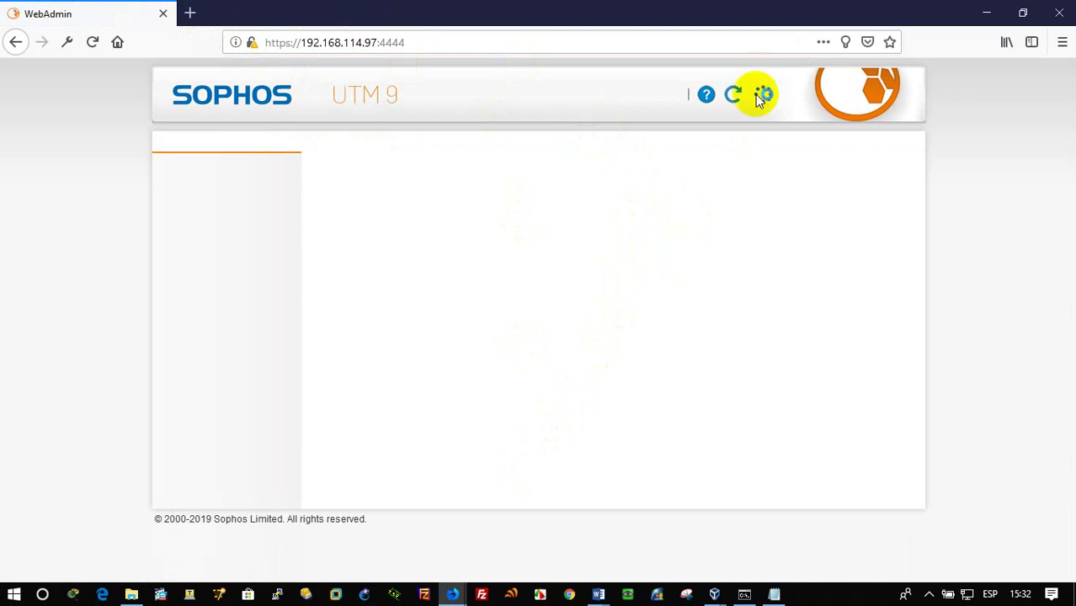
click(190, 12)
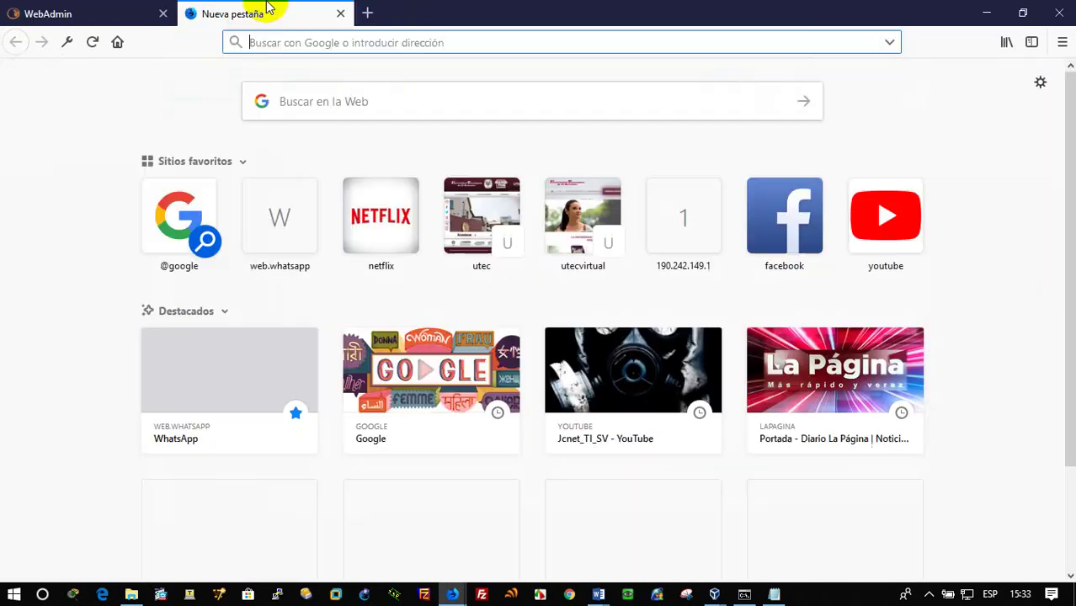
Search Google for 'sophos utm' in the new tab
text(sophos)
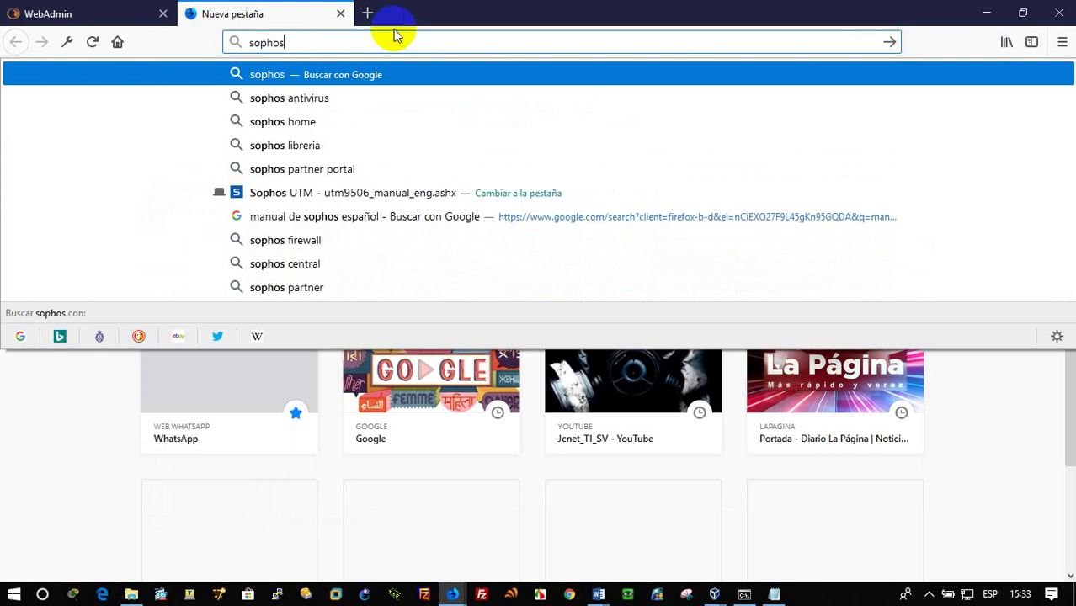
text( utc)
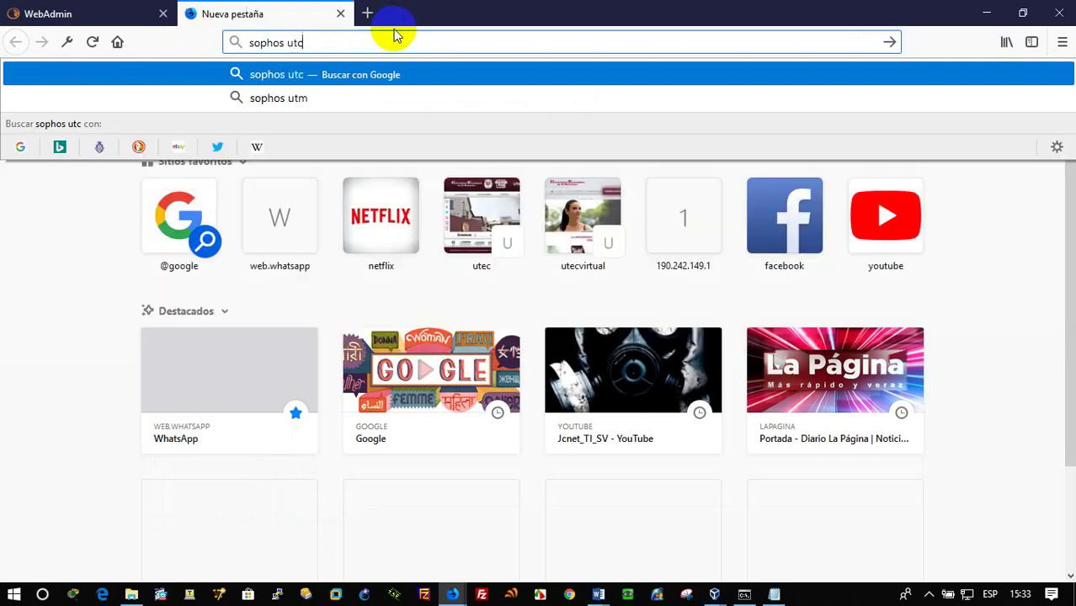
key(BackSpace)
text(m)
key(Return)
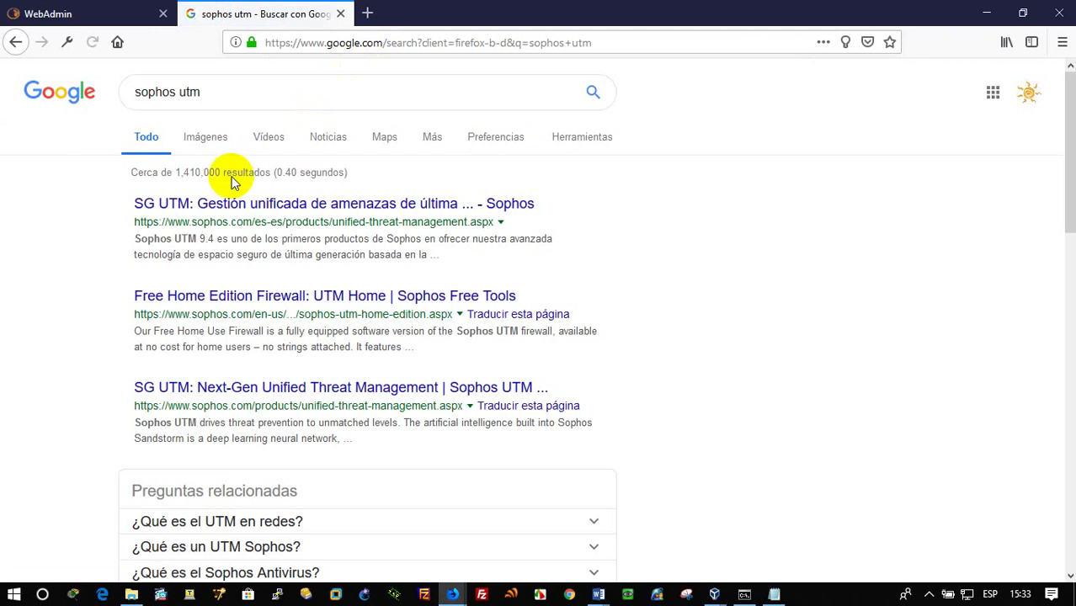
click(107, 9)
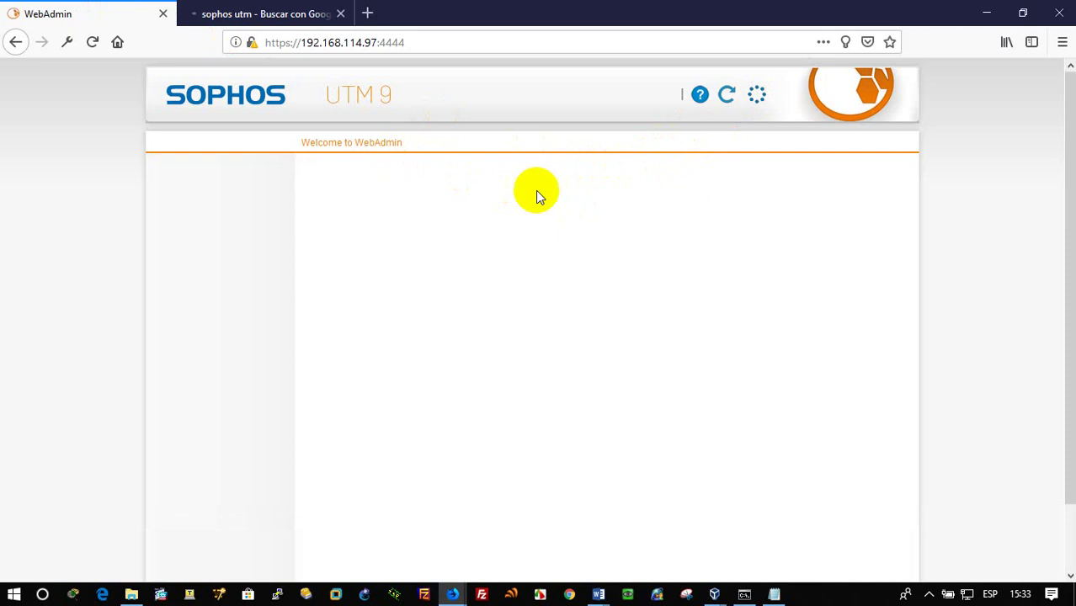
right_click(340, 47)
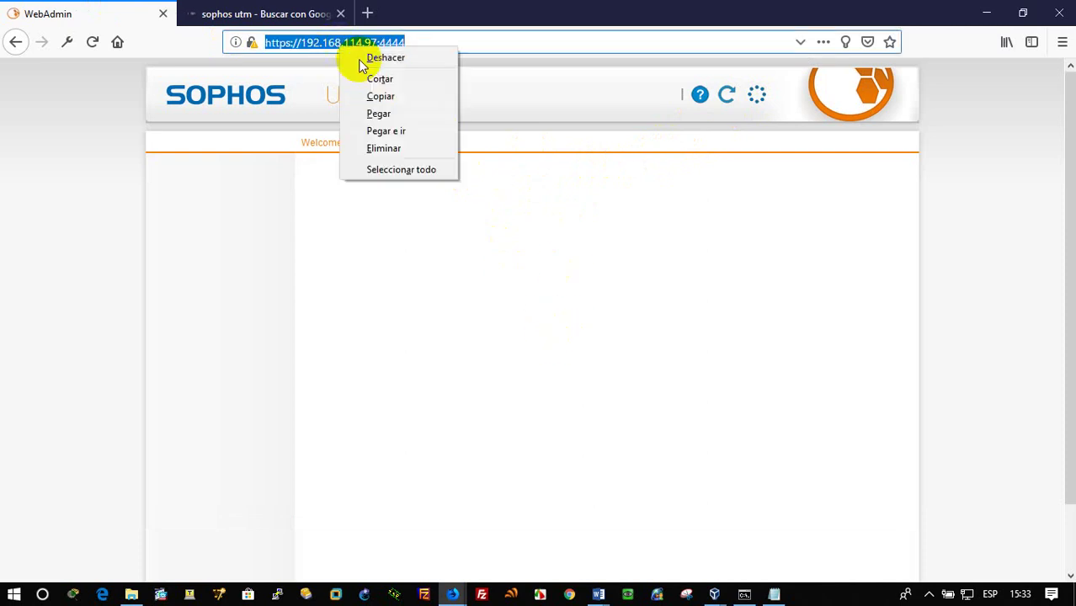
click(405, 98)
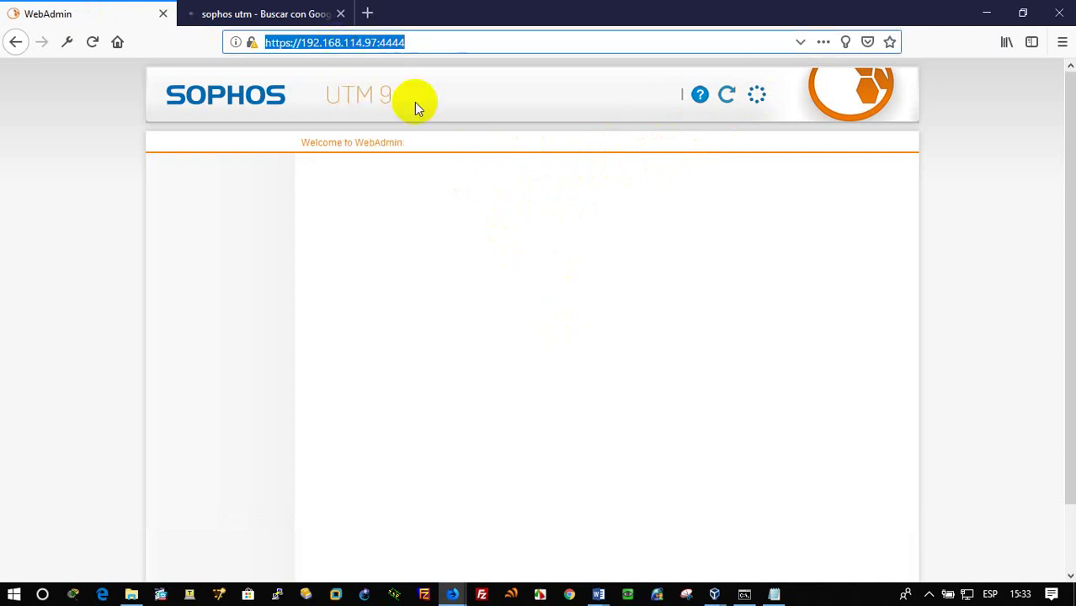
click(569, 594)
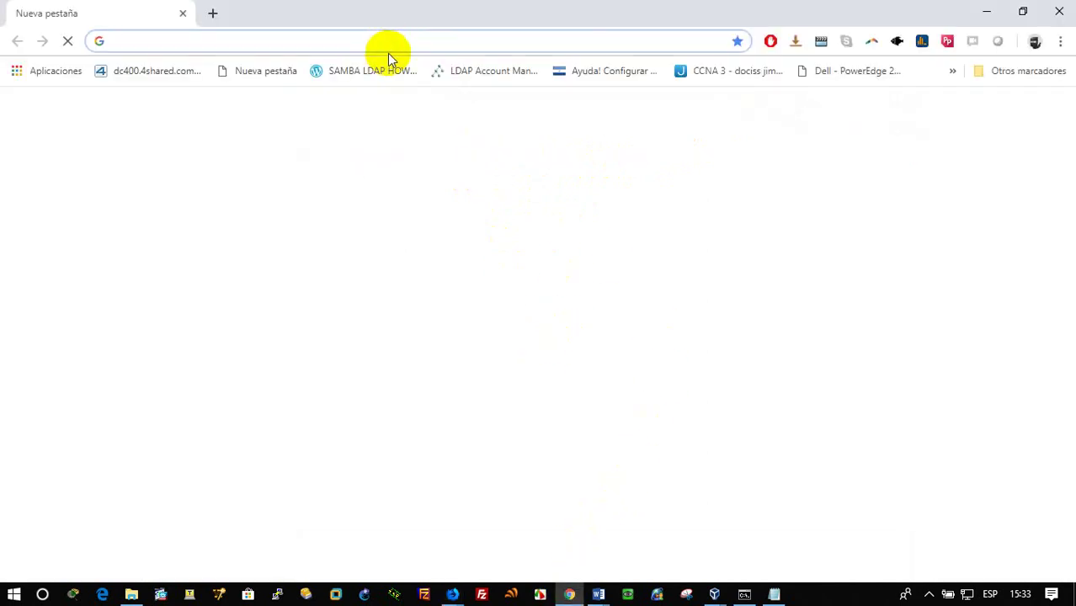
right_click(390, 44)
click(450, 168)
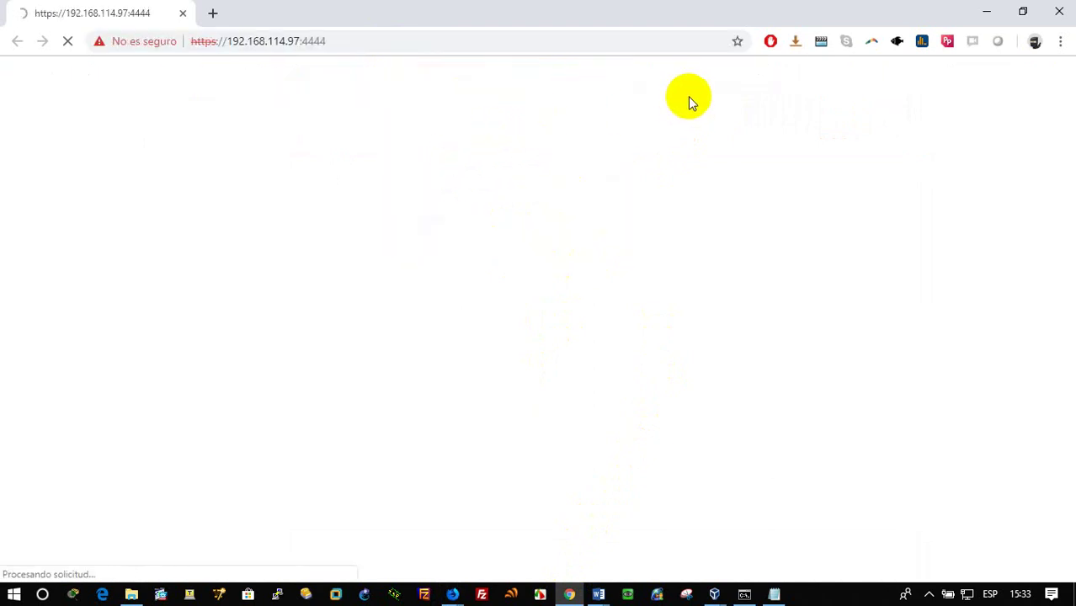
click(987, 12)
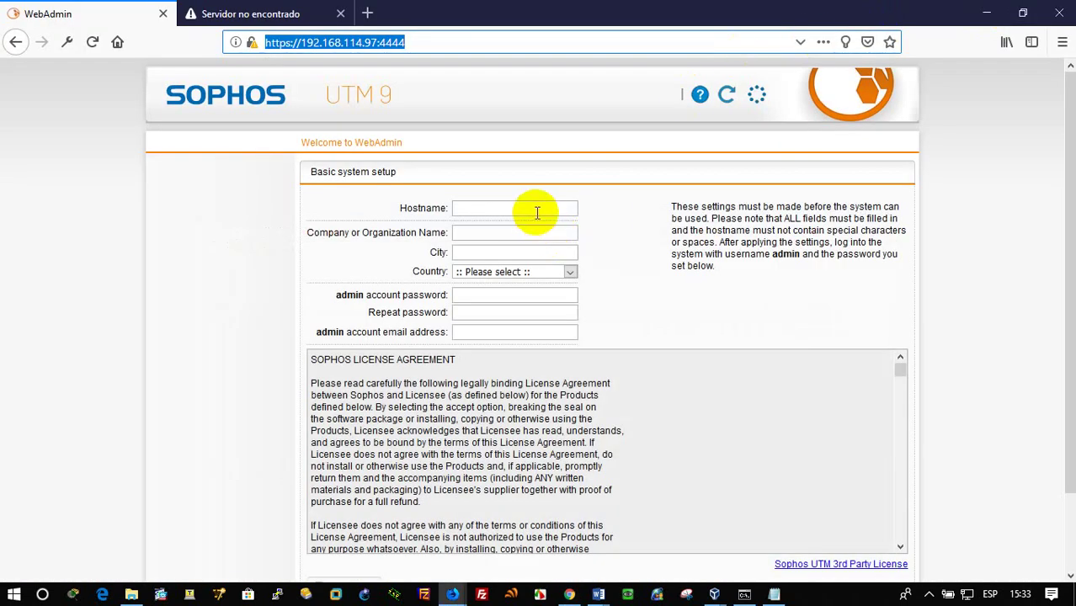
Reload the failed sophos.com tab to get the SG UTM product page, then return to WebAdmin
click(206, 14)
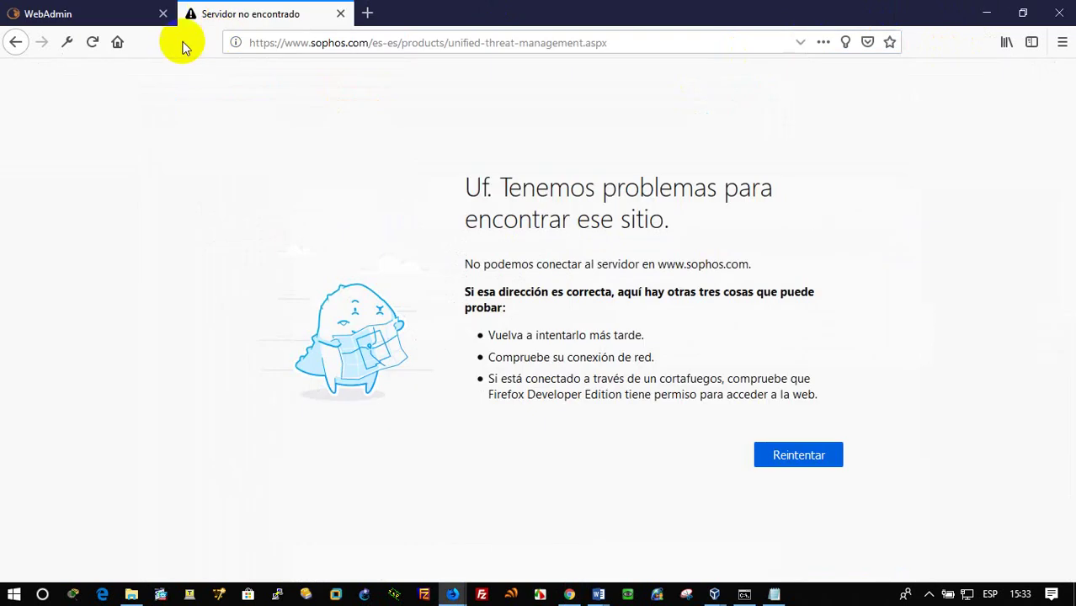
click(91, 42)
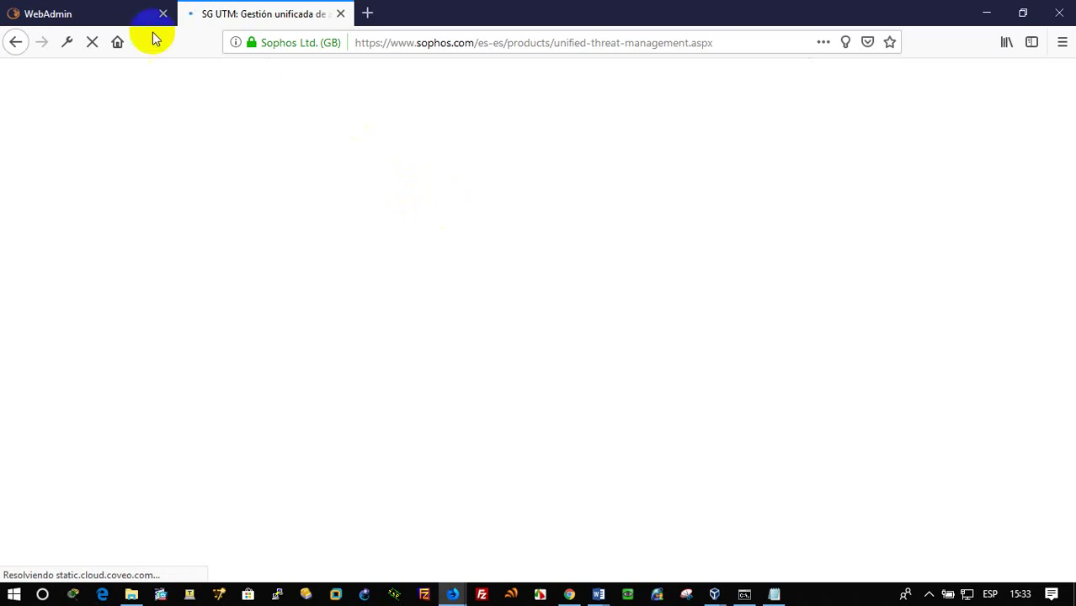
click(127, 12)
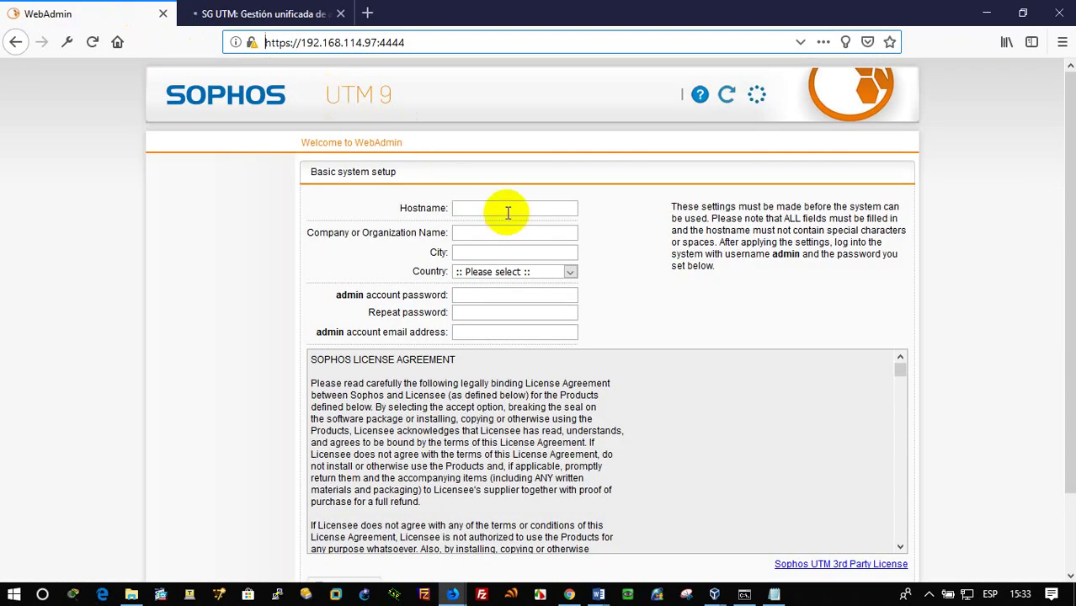
Enter hostname FWJCNET, company UTEC, city San Salvador and country El Salvador
click(508, 211)
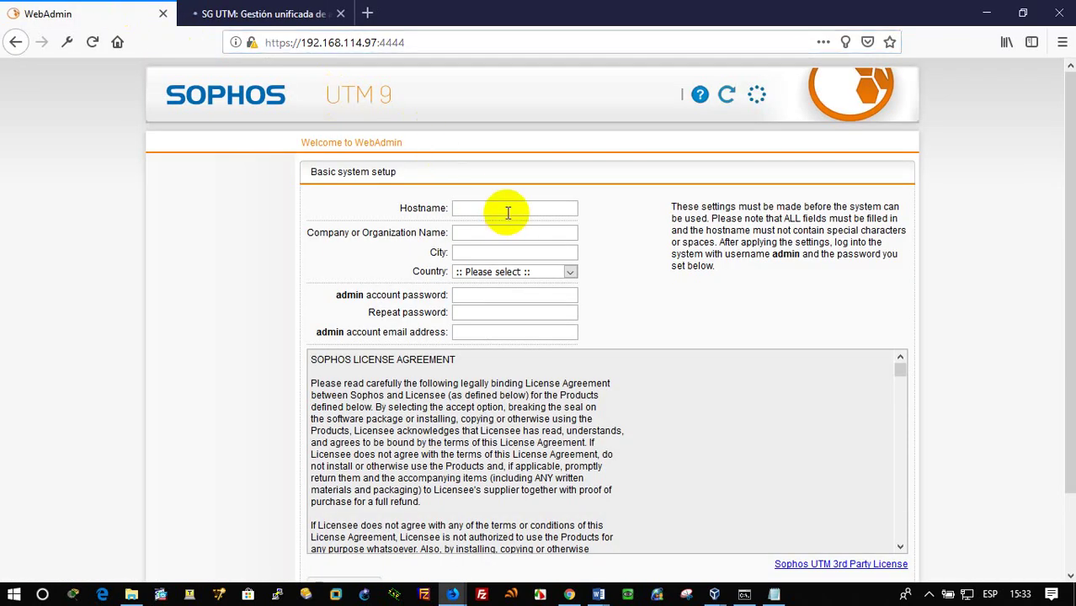
text(FWJCNET)
click(512, 228)
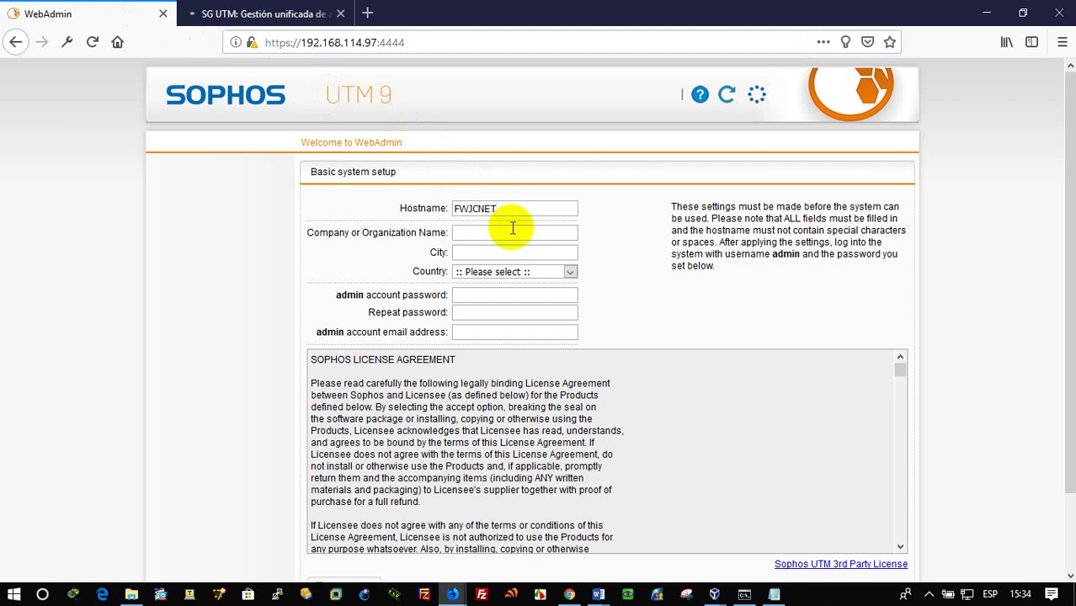
text(UTEC)
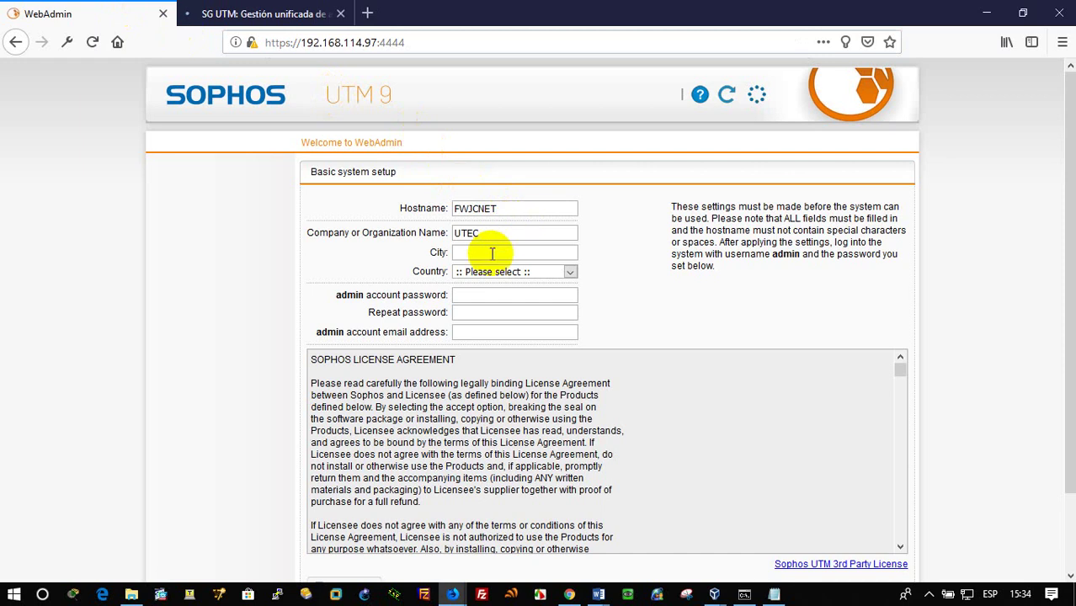
click(501, 249)
text(Sa)
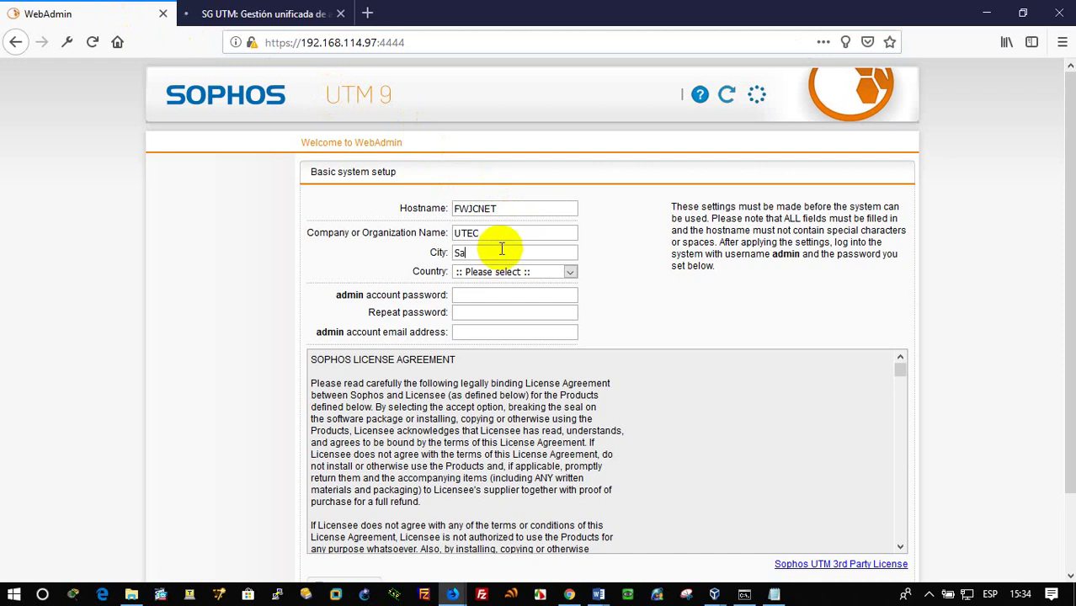
text(n Salvador)
click(498, 272)
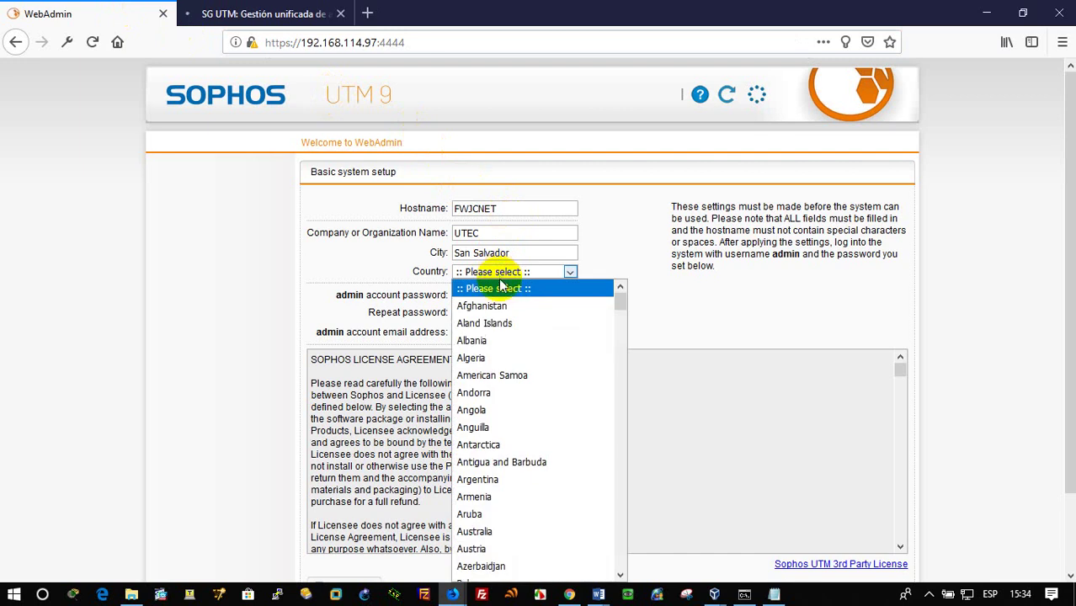
text(el)
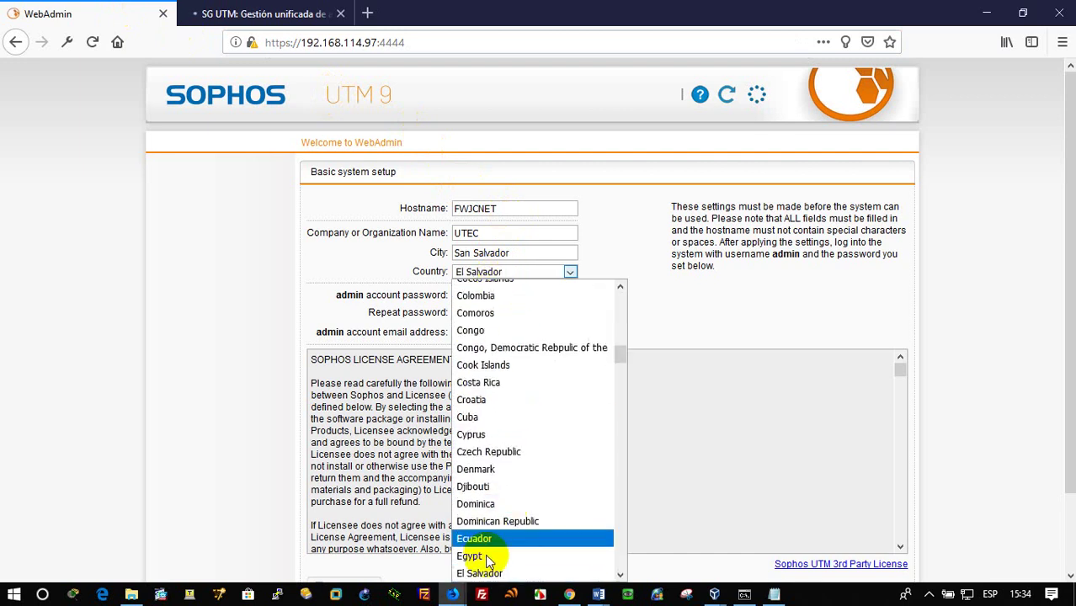
click(496, 574)
Enter and repeat the admin password, then fill in the admin's e-mail address
click(497, 296)
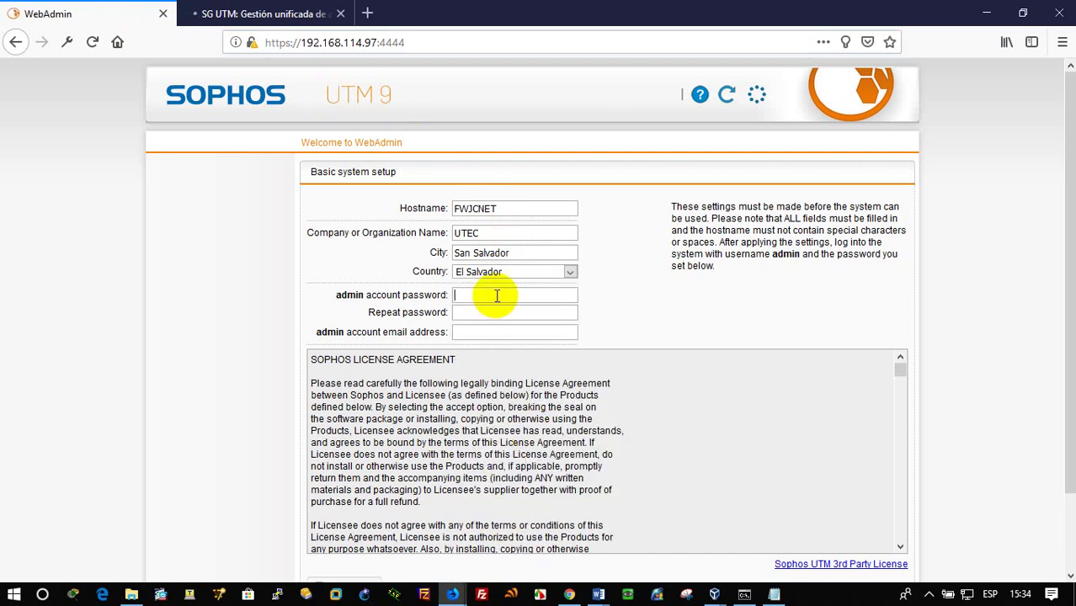
text(••••)
click(500, 313)
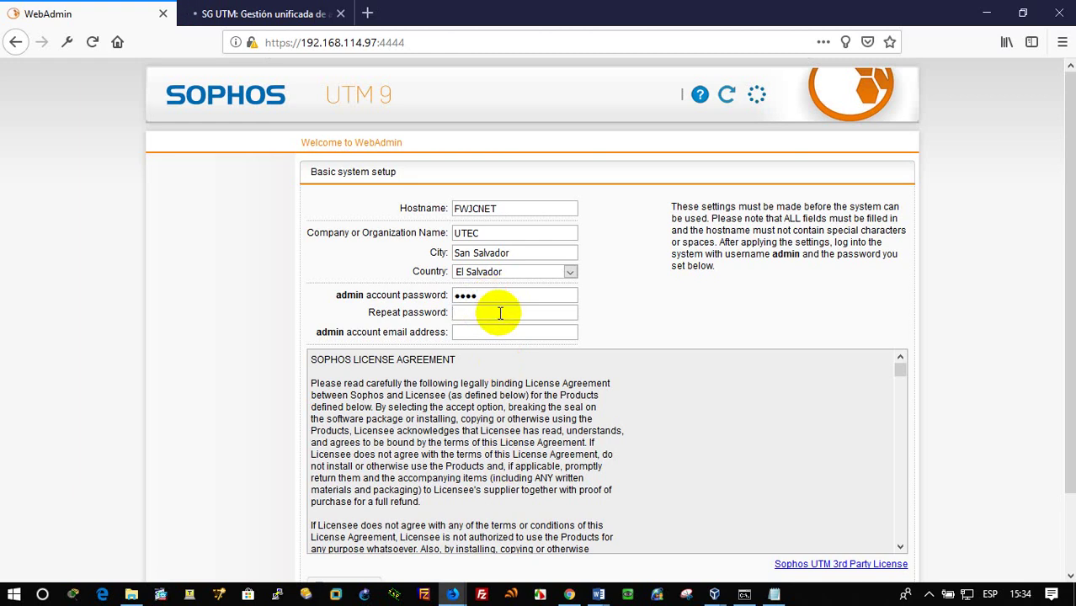
text(••••)
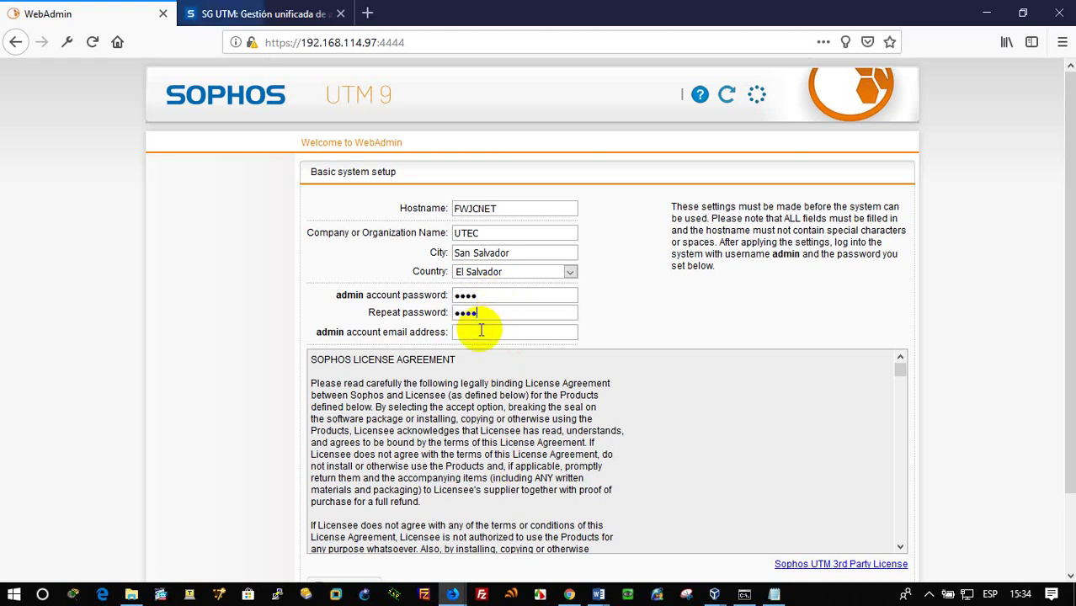
click(481, 333)
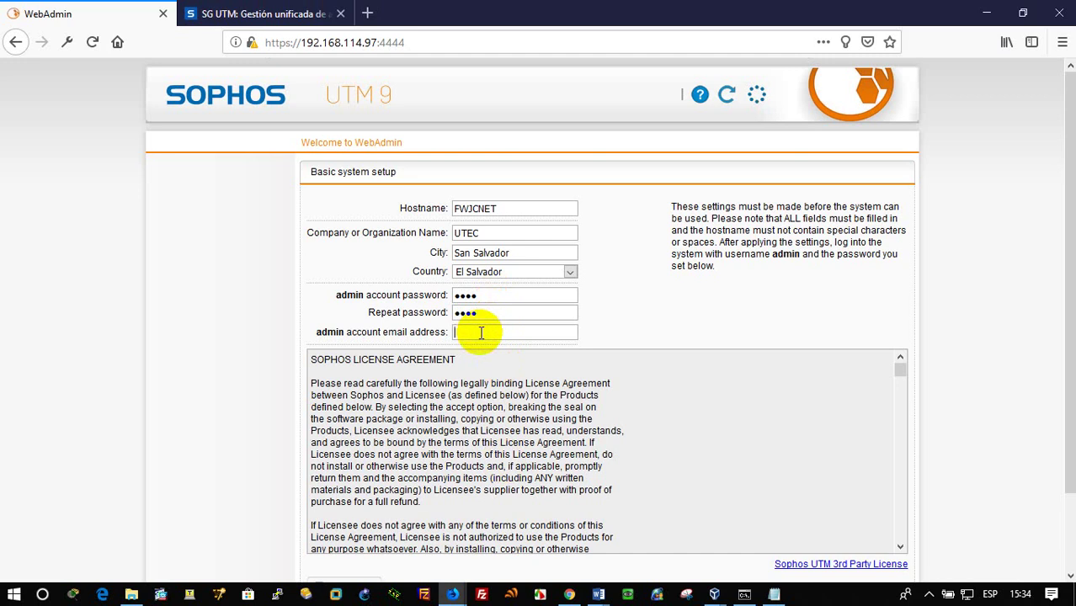
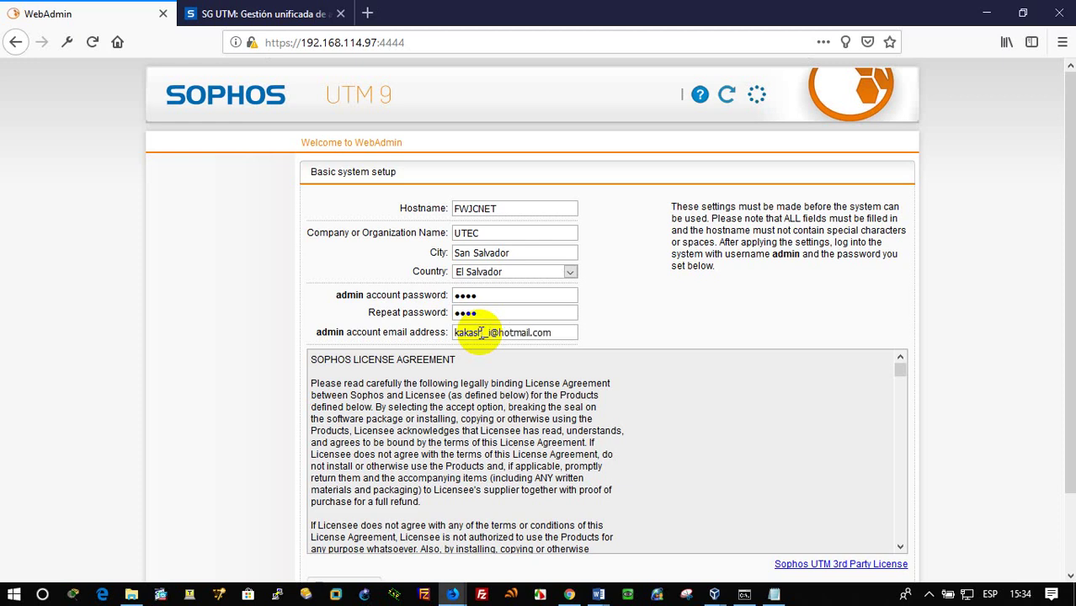
Accept the license agreement and perform the basic system setup
scroll(845, 427, down, 10)
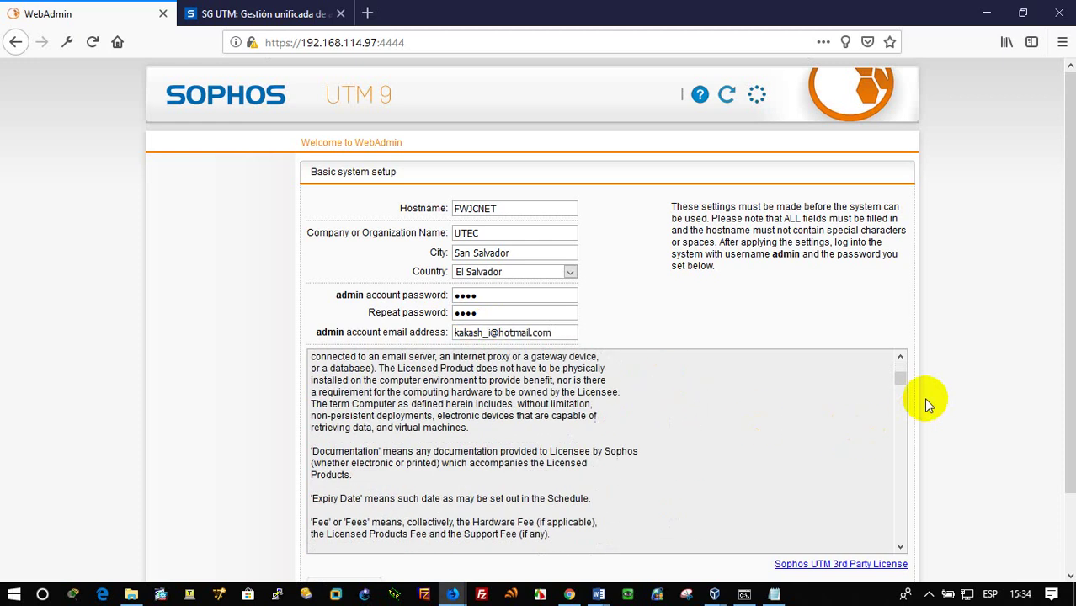
drag(900, 380, 891, 556)
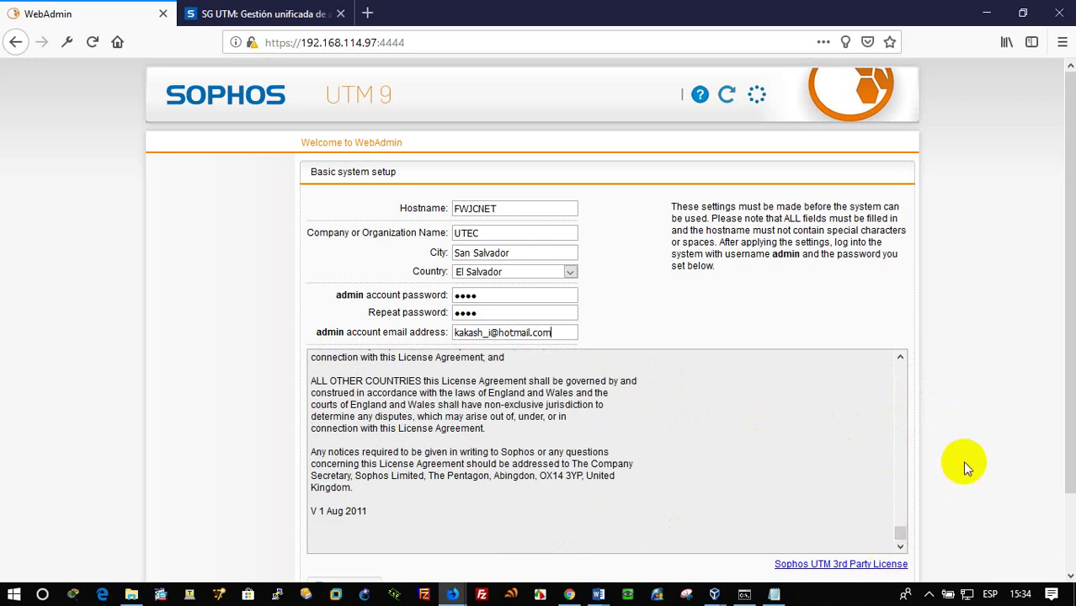
scroll(962, 460, down, 2)
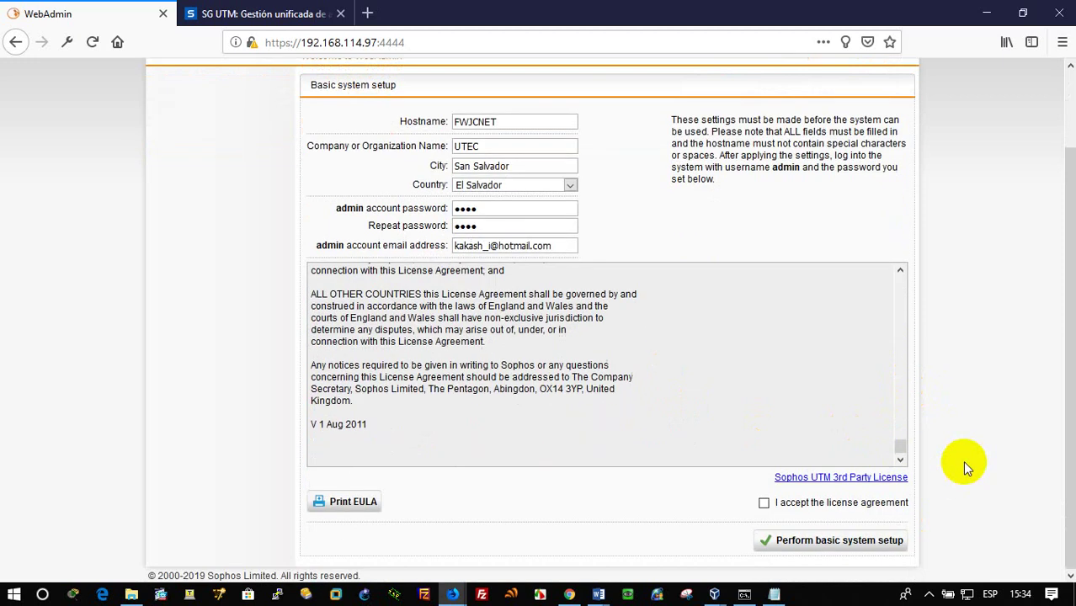
click(763, 504)
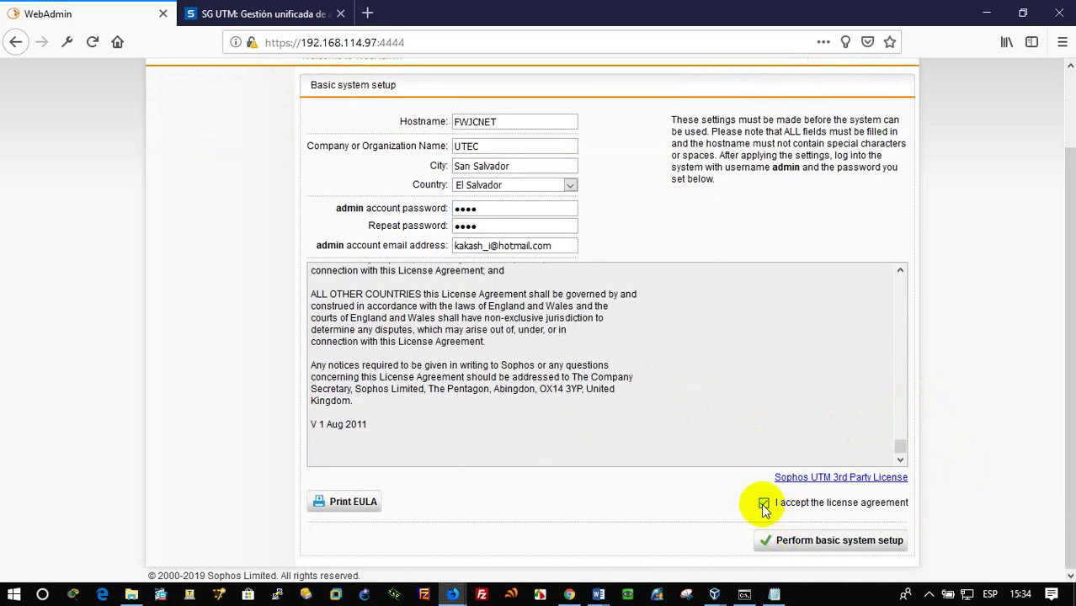
click(810, 540)
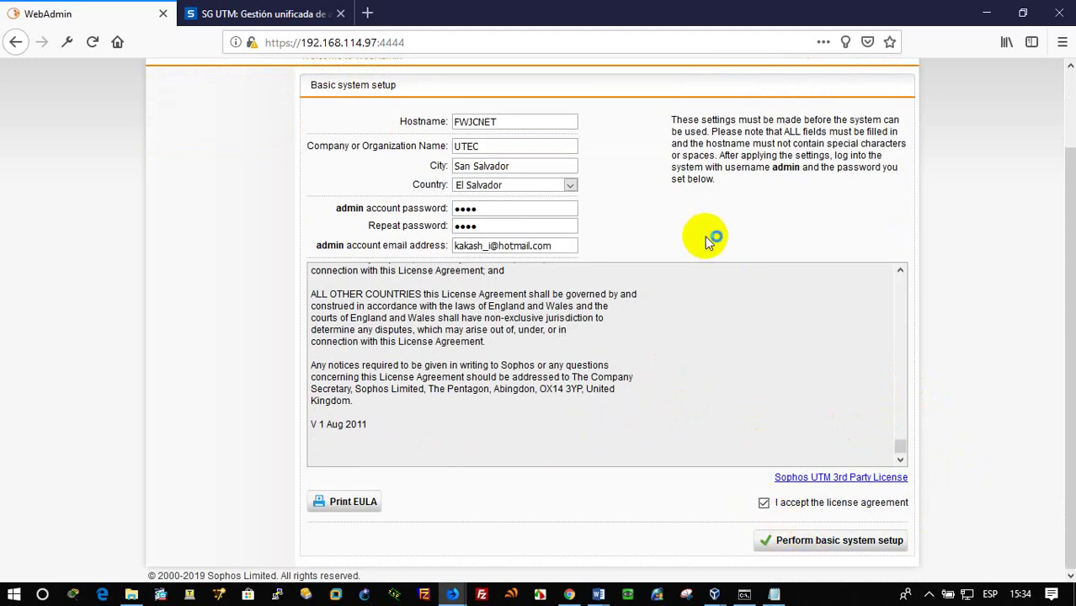
Try opening the SG UTM free-trial page from the Sophos product page after checking the sign-in options
click(252, 13)
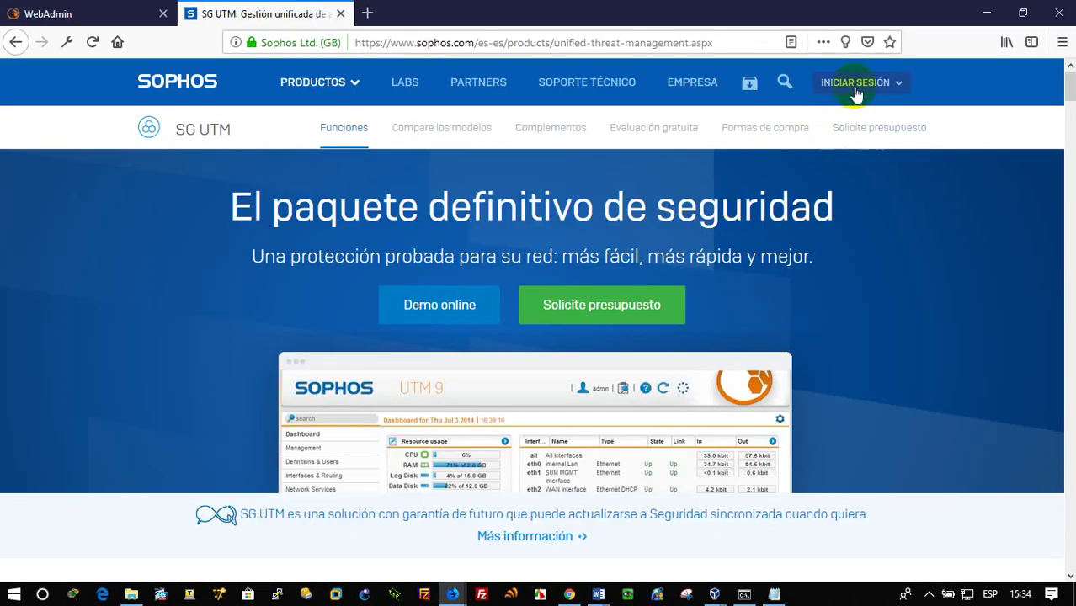
click(108, 14)
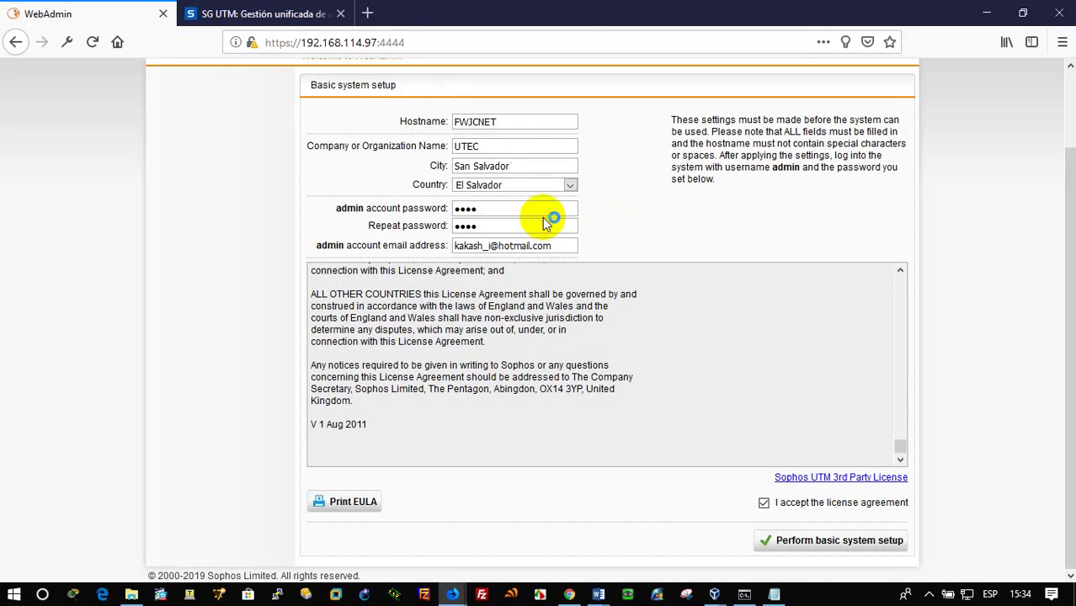
click(278, 14)
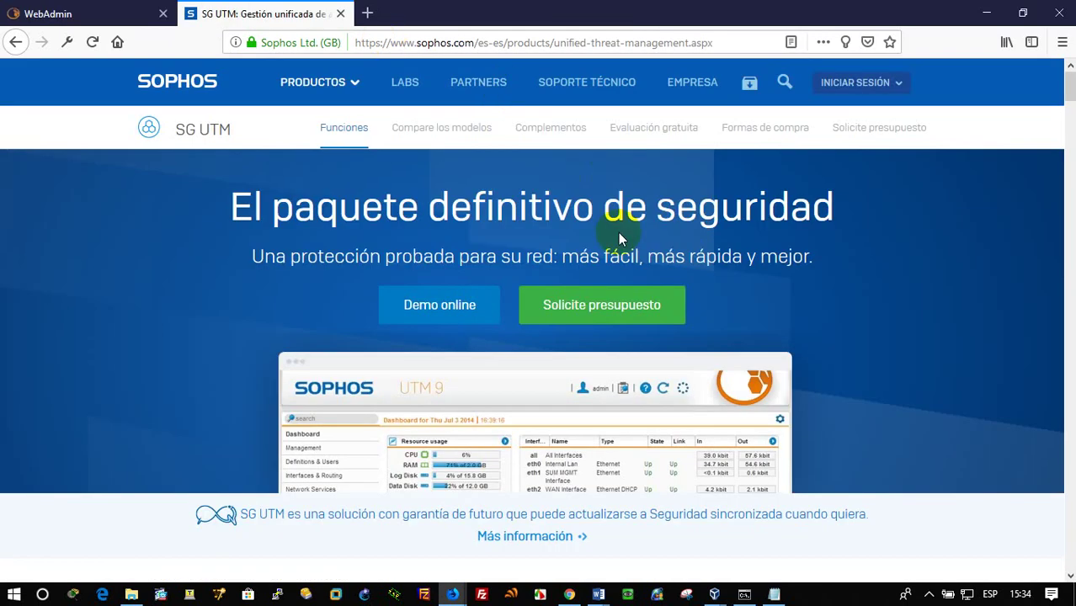
click(899, 87)
click(868, 94)
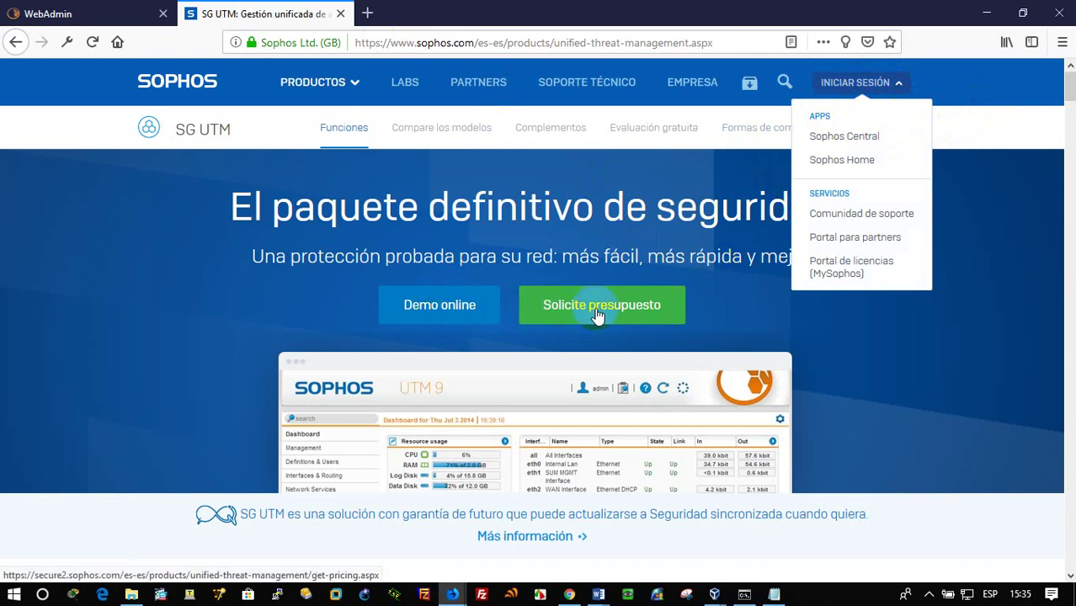
scroll(637, 281, down, 7)
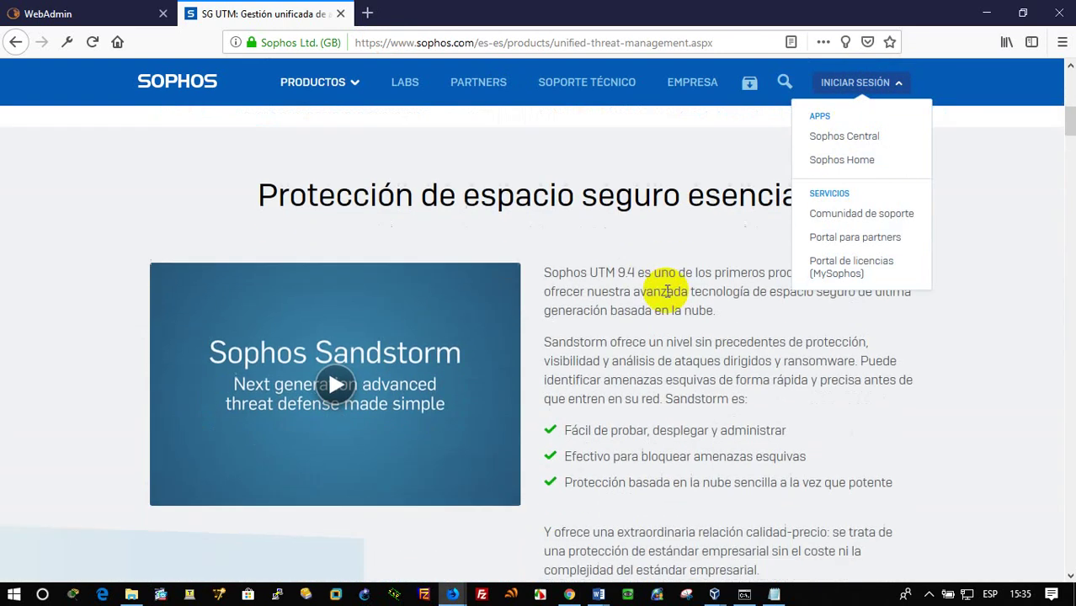
scroll(667, 291, up, 7)
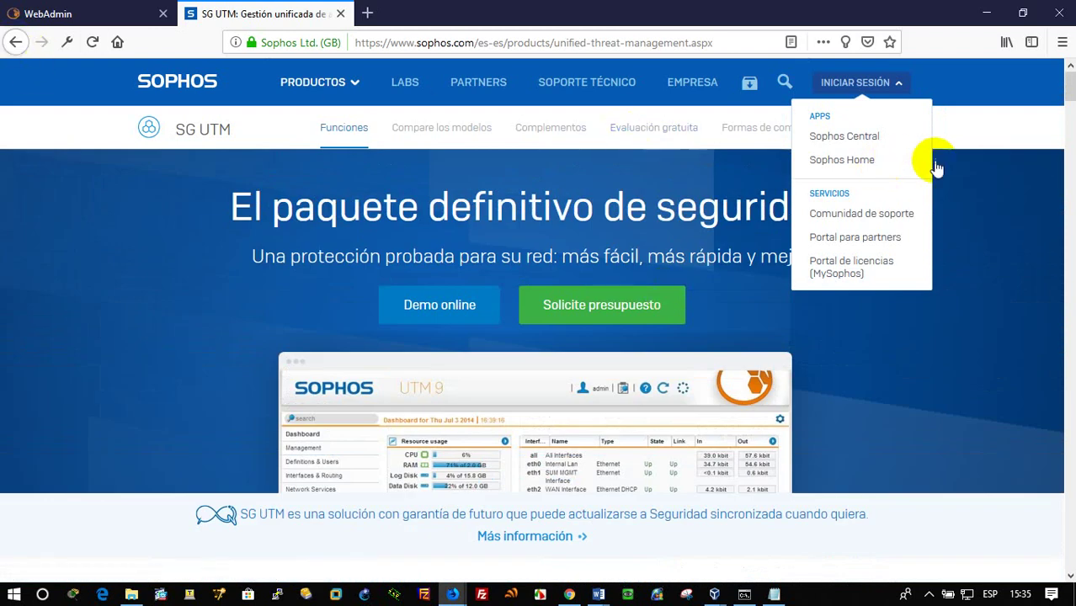
click(964, 186)
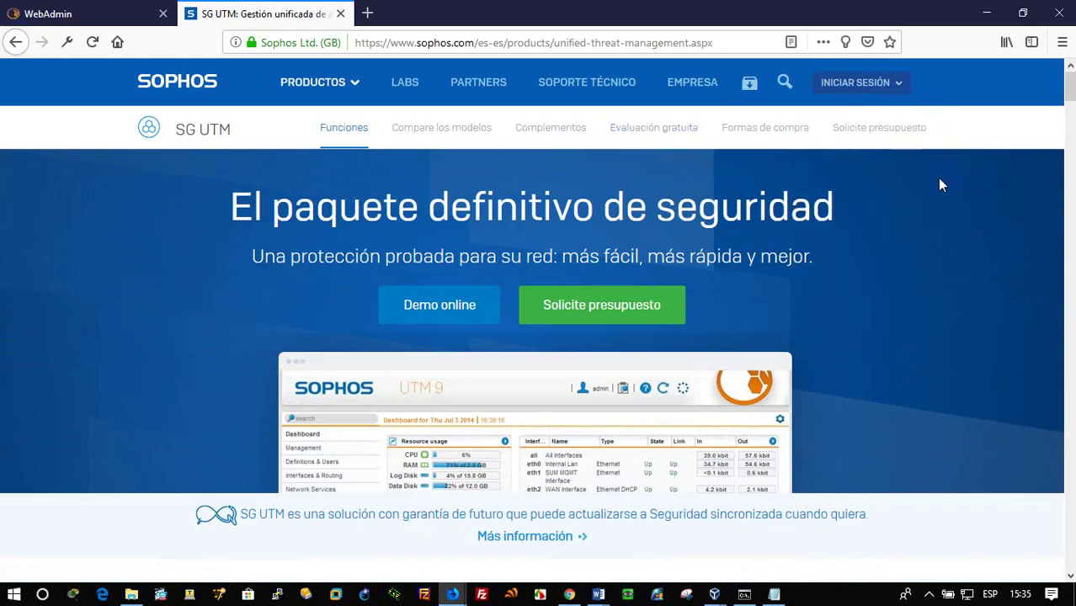
click(667, 133)
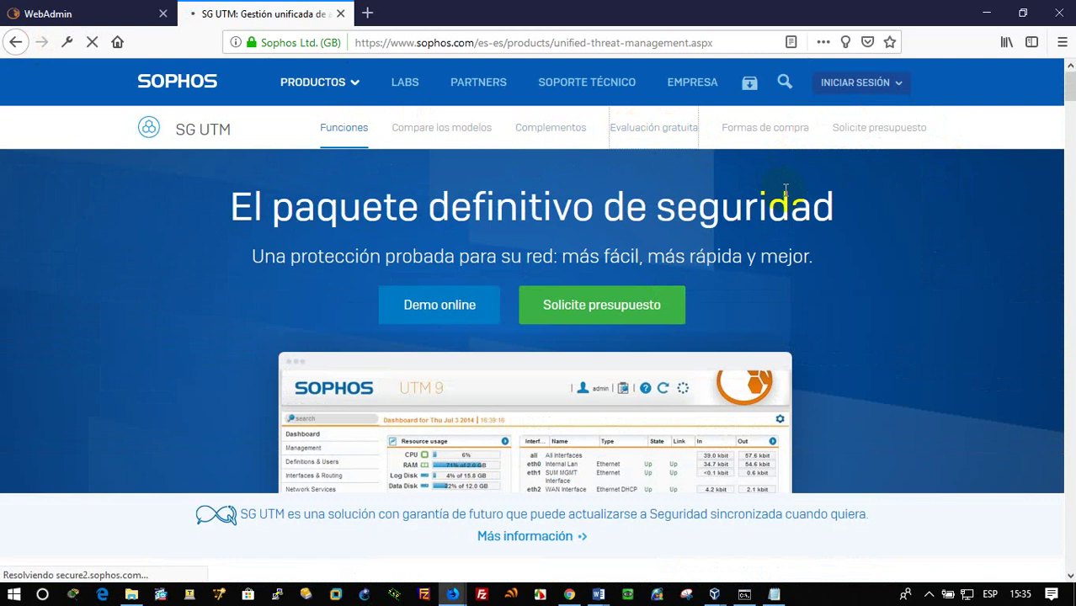
Agree to keep waiting for the WebAdmin setup request, then reload the free-trial page
click(118, 14)
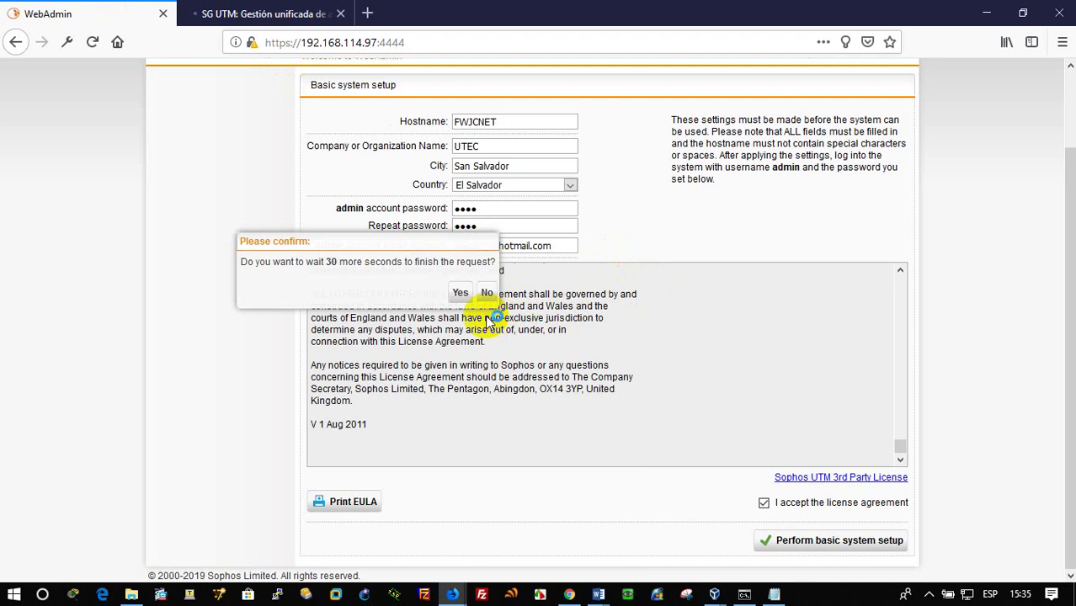
click(461, 292)
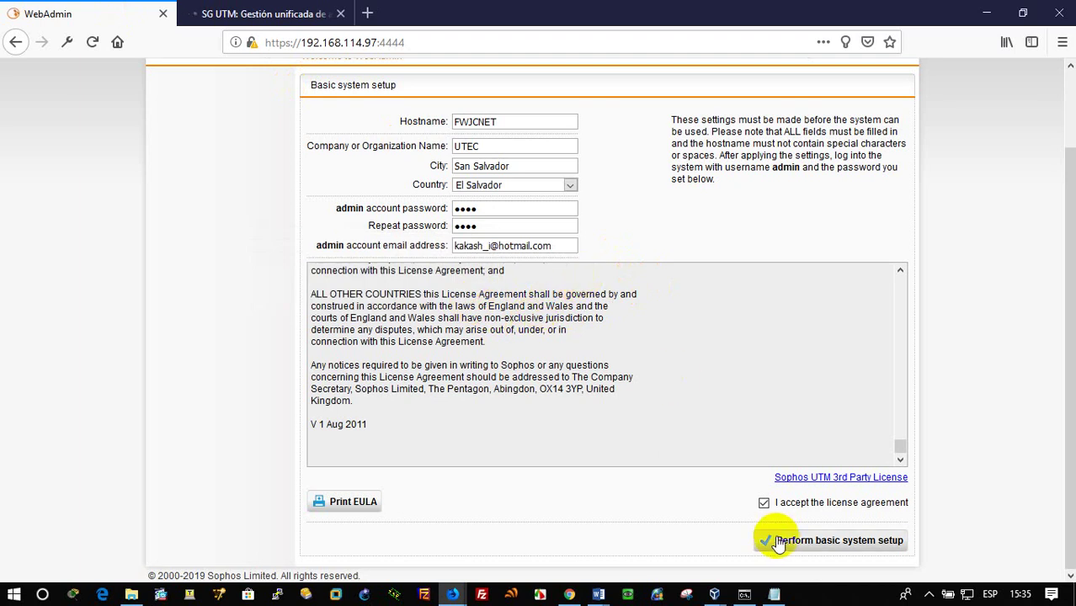
click(265, 19)
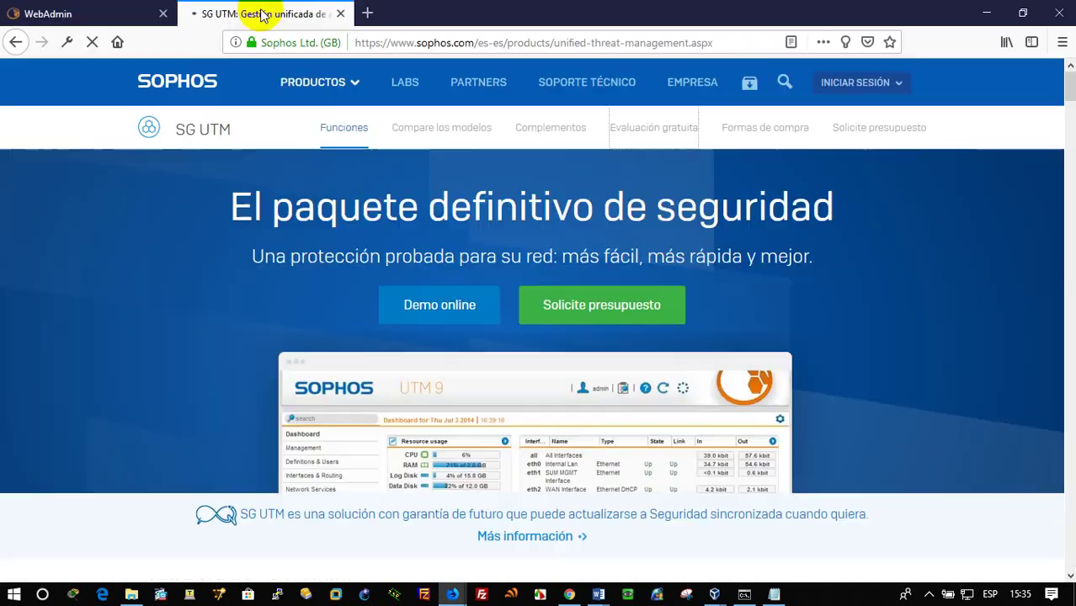
click(611, 299)
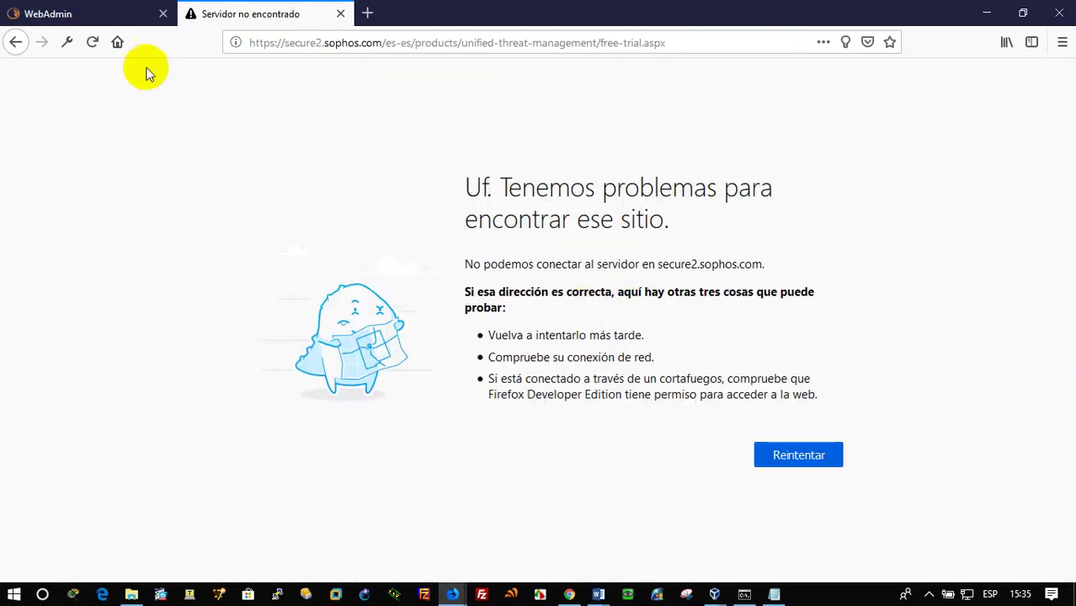
click(93, 42)
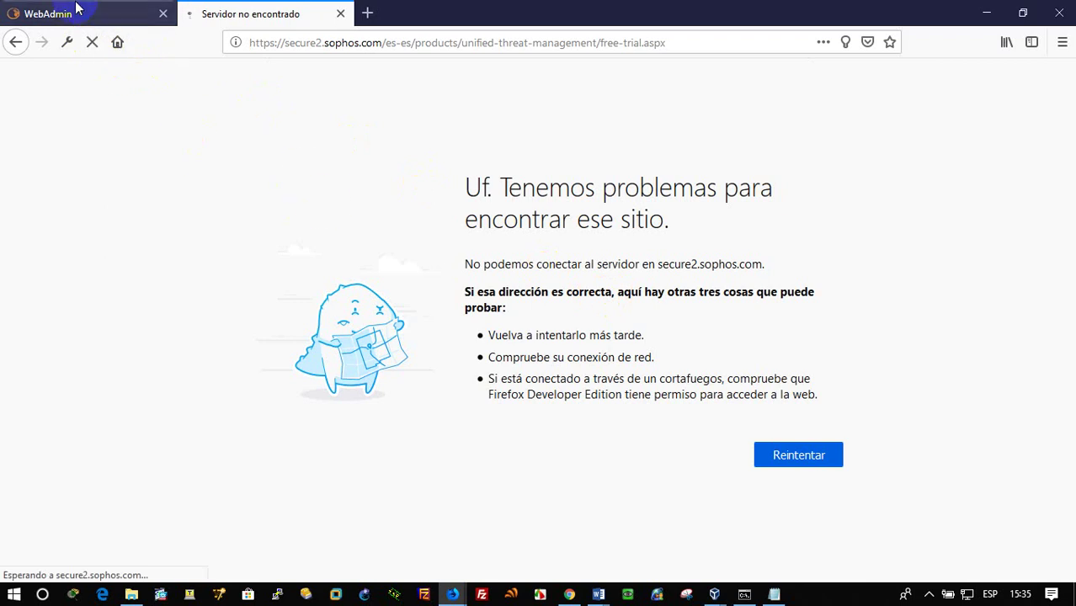
click(76, 13)
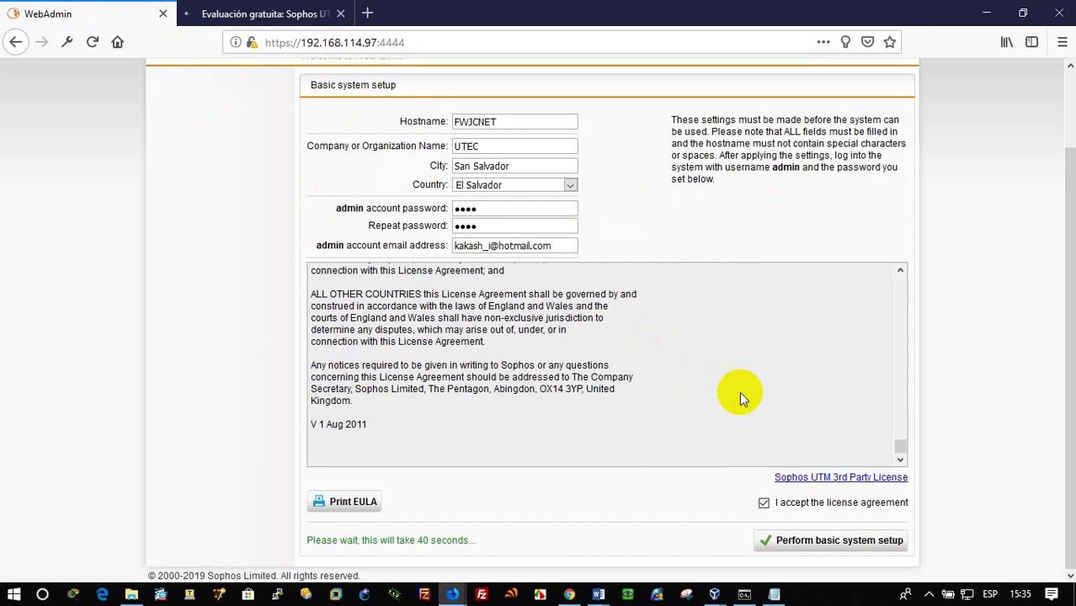
Enter the first name in the Nombre field, removing the surname typed there by mistake
click(253, 13)
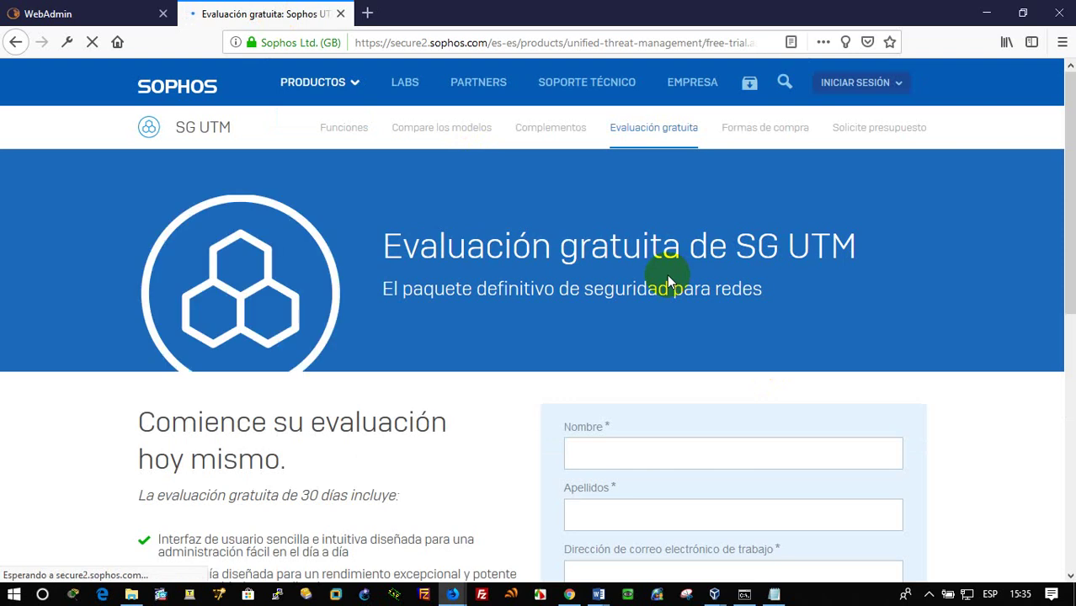
scroll(615, 393, down, 1)
scroll(619, 392, down, 2)
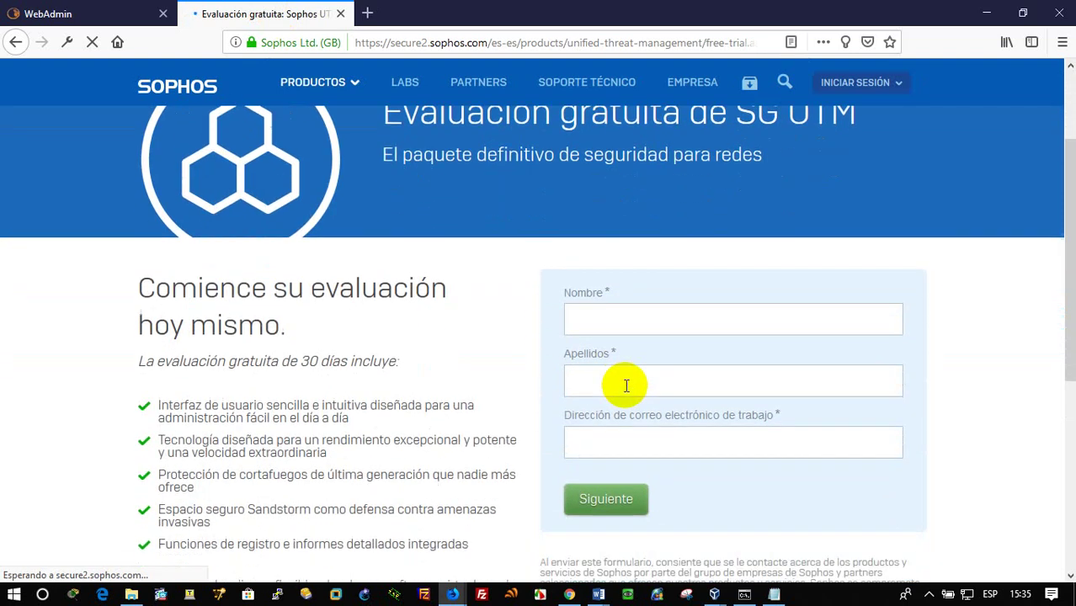
scroll(624, 386, up, 3)
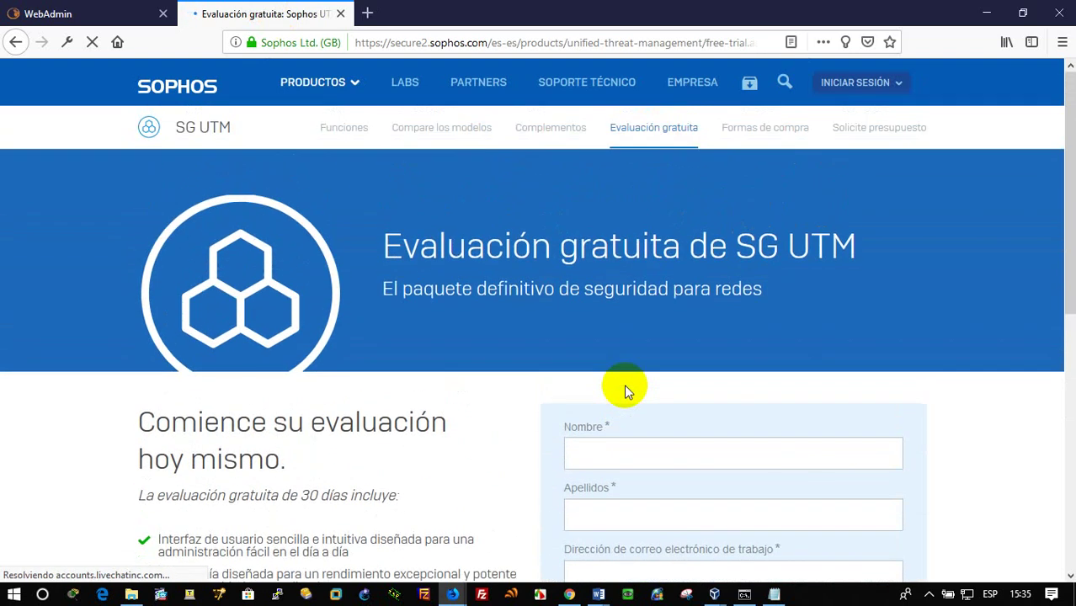
scroll(647, 420, down, 2)
click(652, 376)
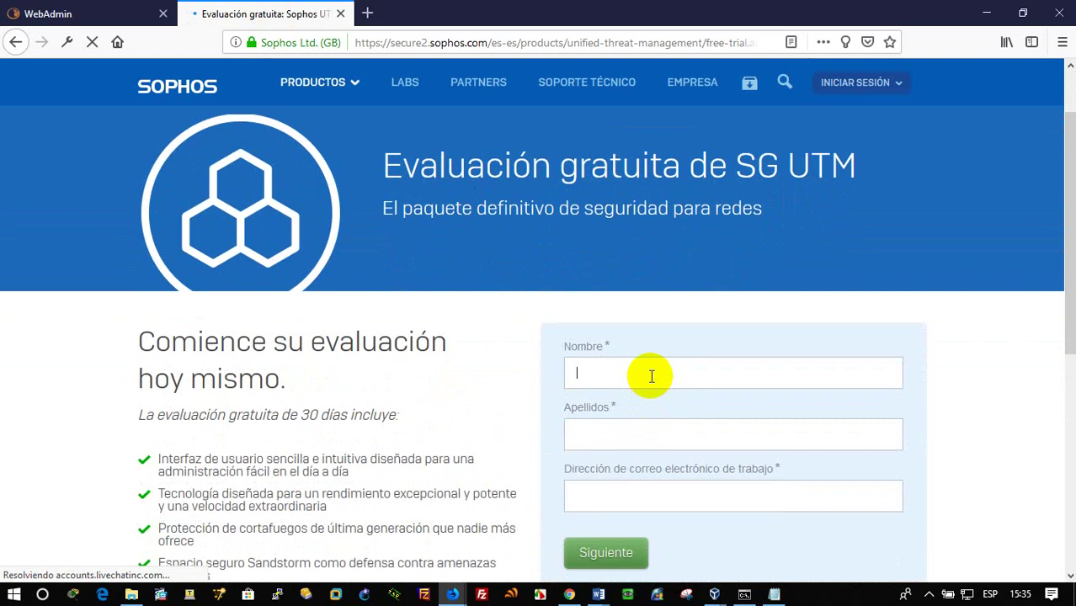
double_click(654, 373)
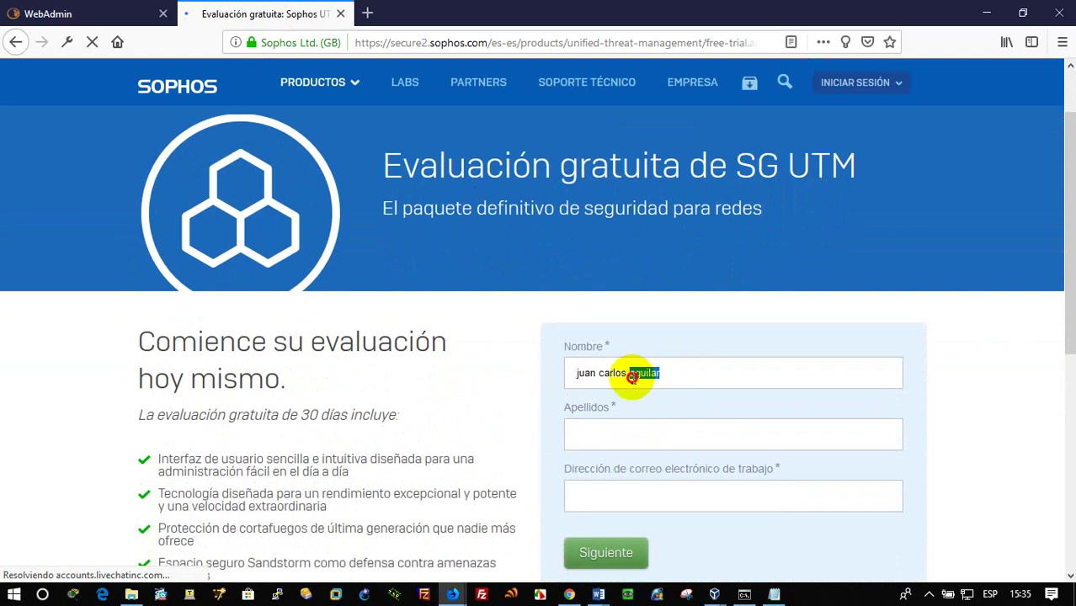
key(BackSpace)
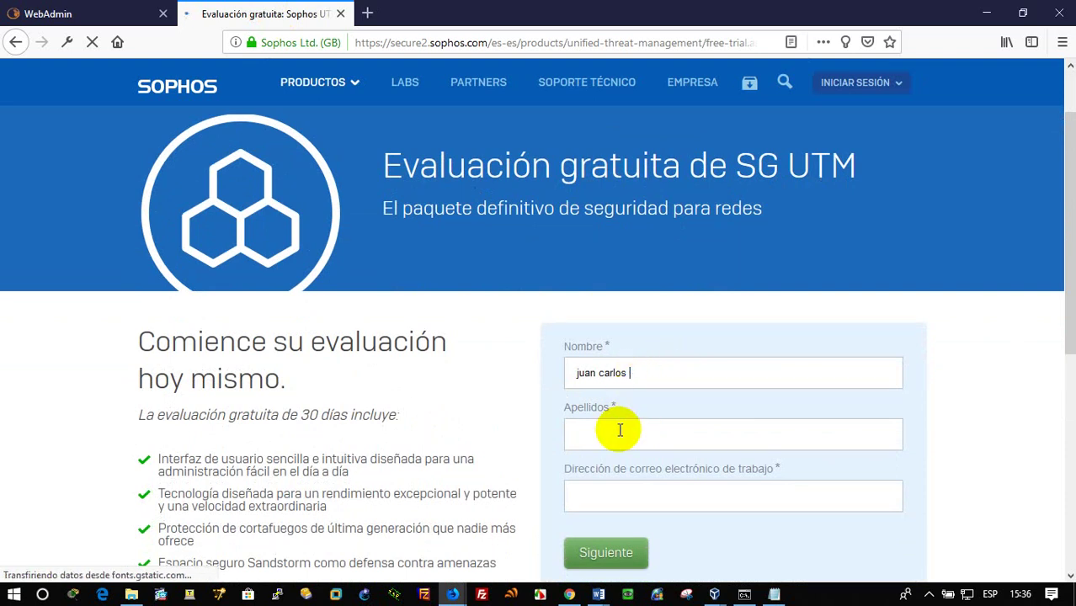
Fill in the surname and the work e-mail address, then submit the form's first step
click(619, 431)
text(aguilar)
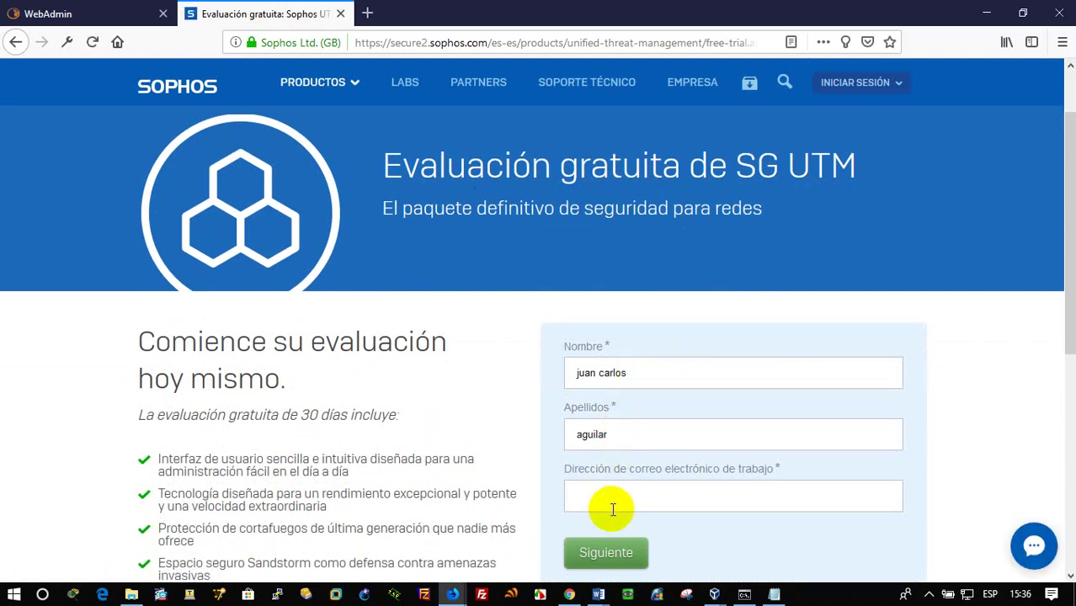
click(613, 500)
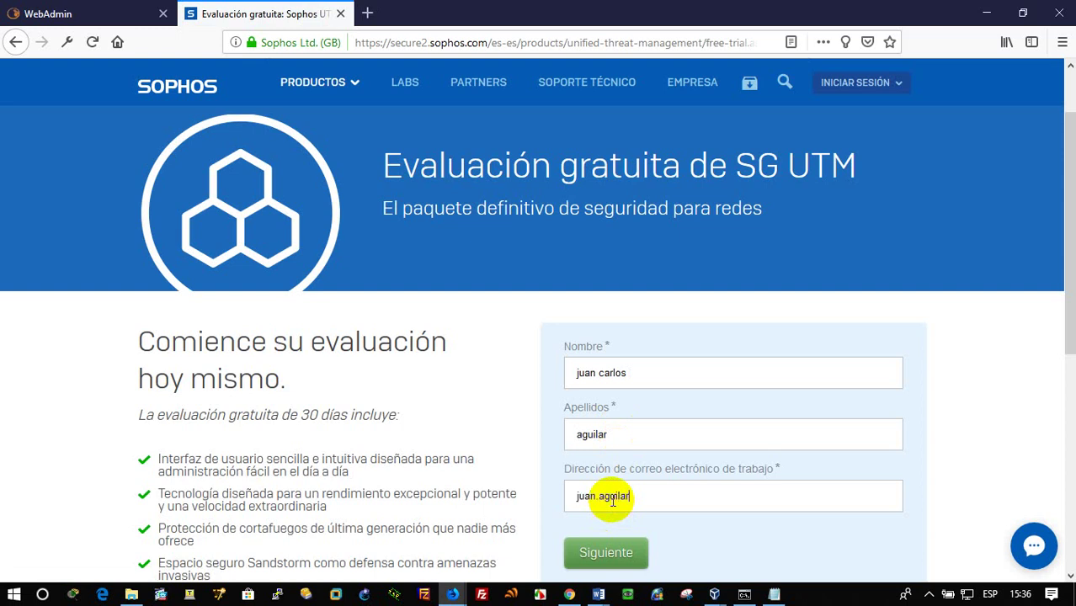
scroll(623, 514, down, 3)
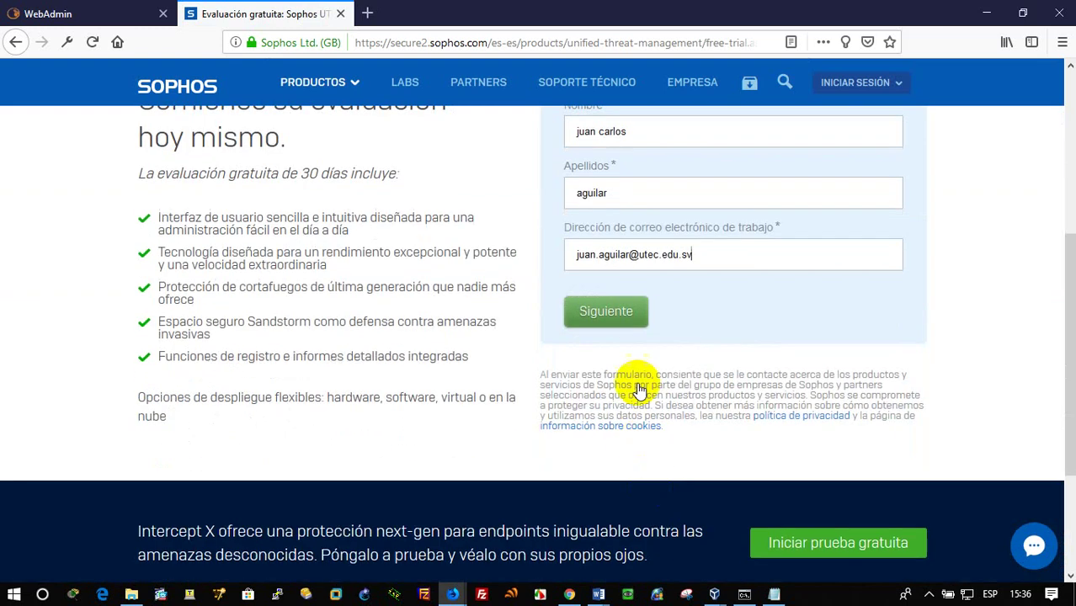
click(621, 323)
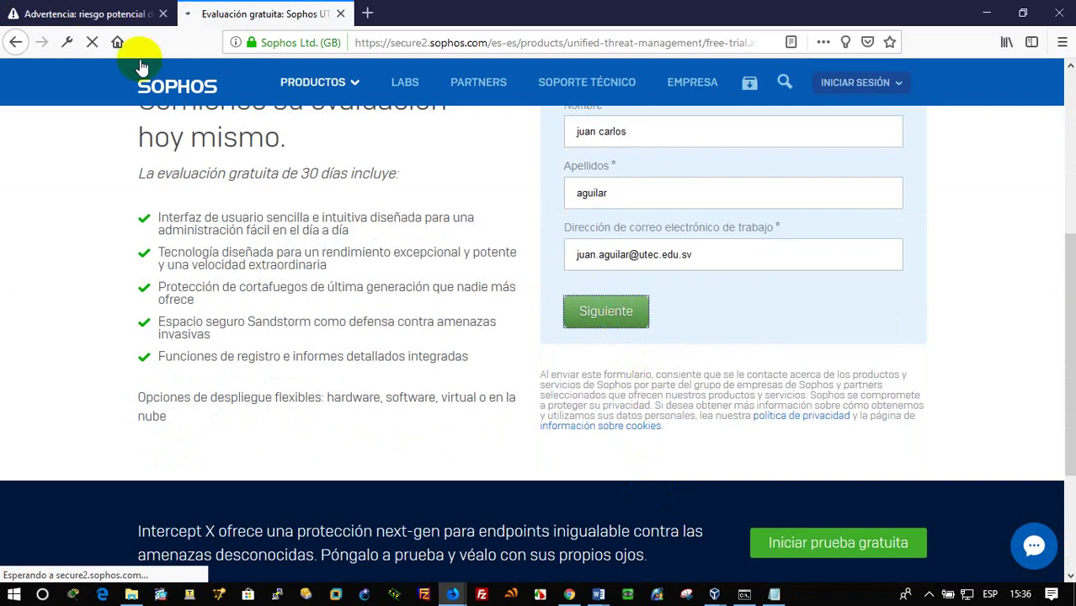
Accept the certificate risk on the WebAdmin security warning page via Avanzado
click(93, 17)
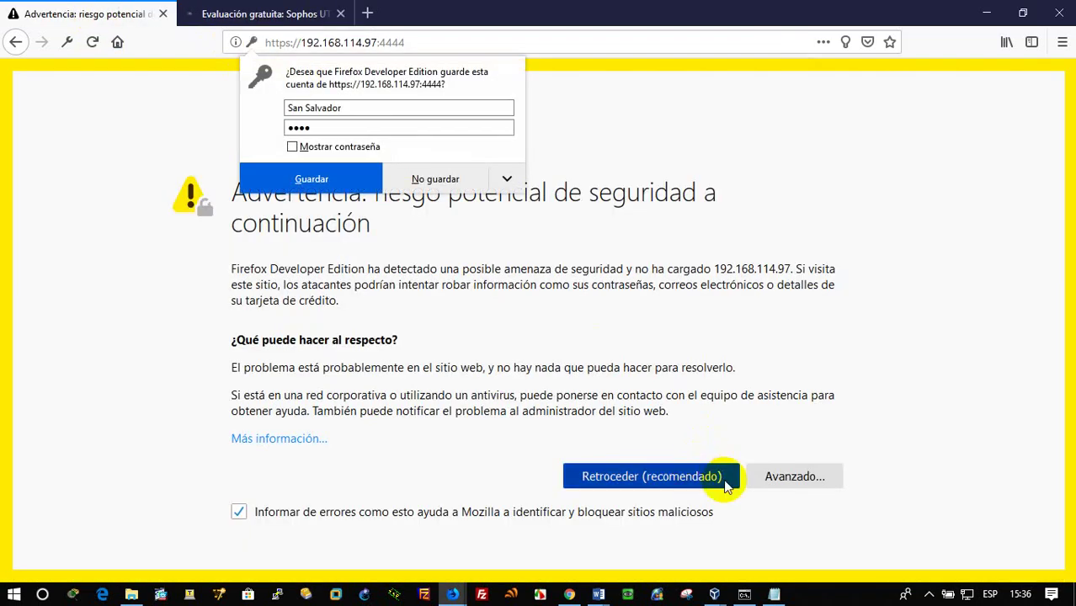
click(782, 476)
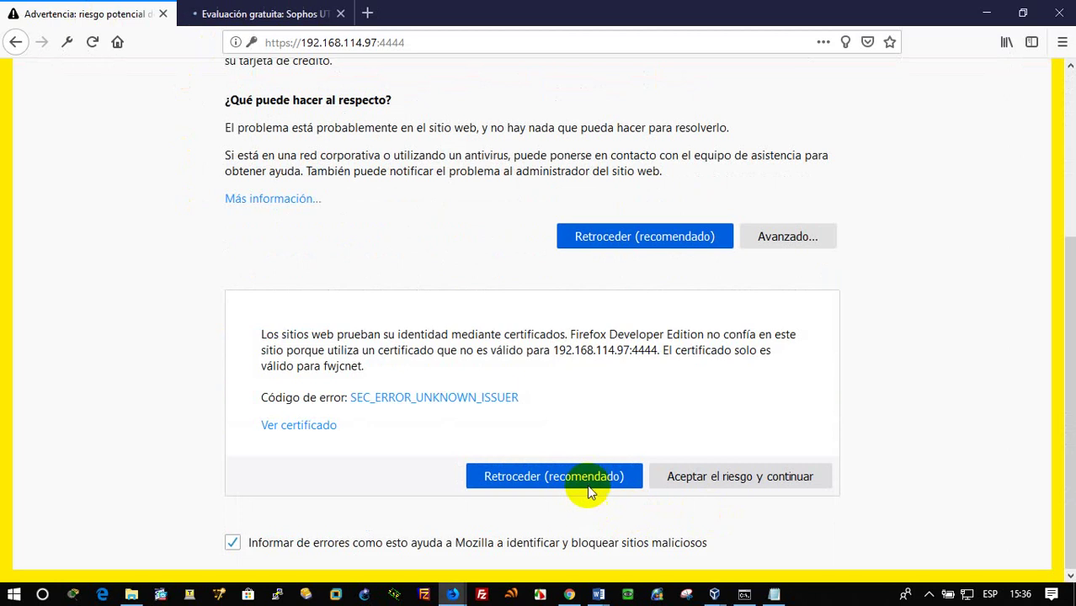
click(696, 476)
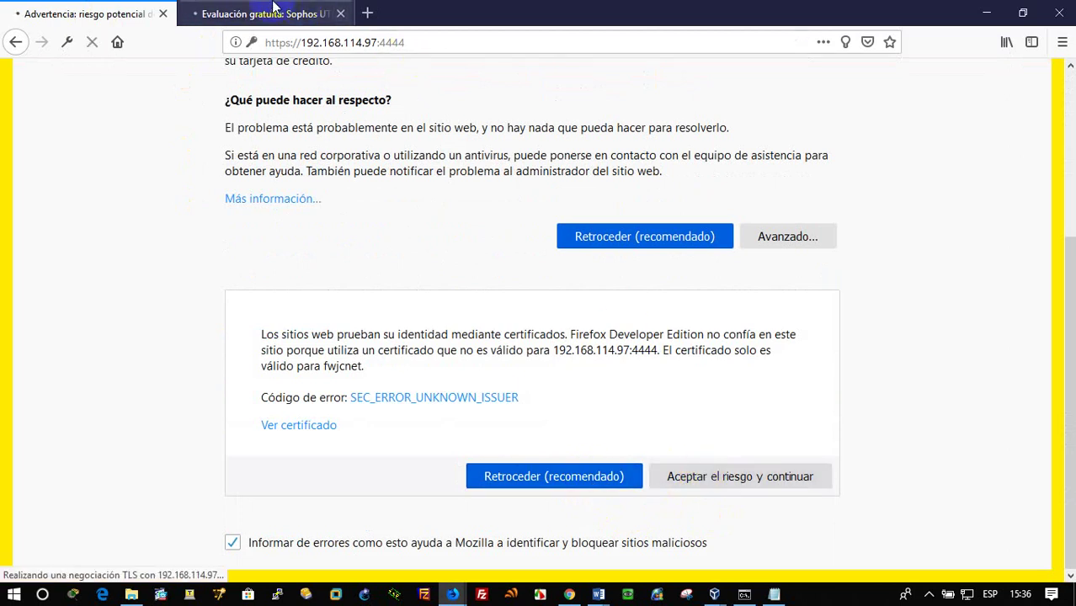
Open the Cargo job-title dropdown on the free-trial form's second step
click(312, 12)
scroll(677, 468, down, 2)
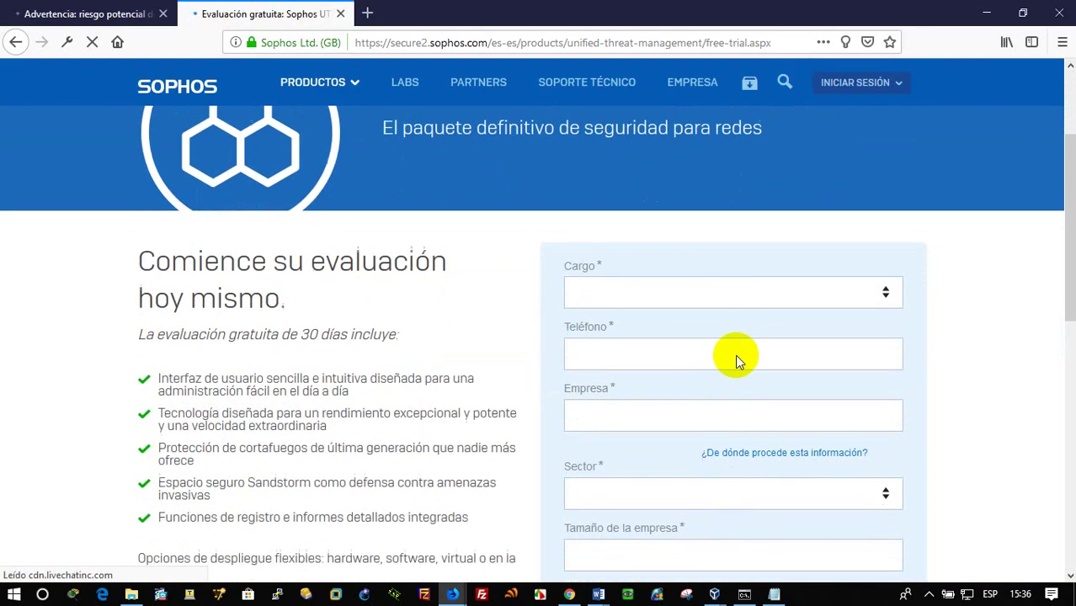
click(728, 288)
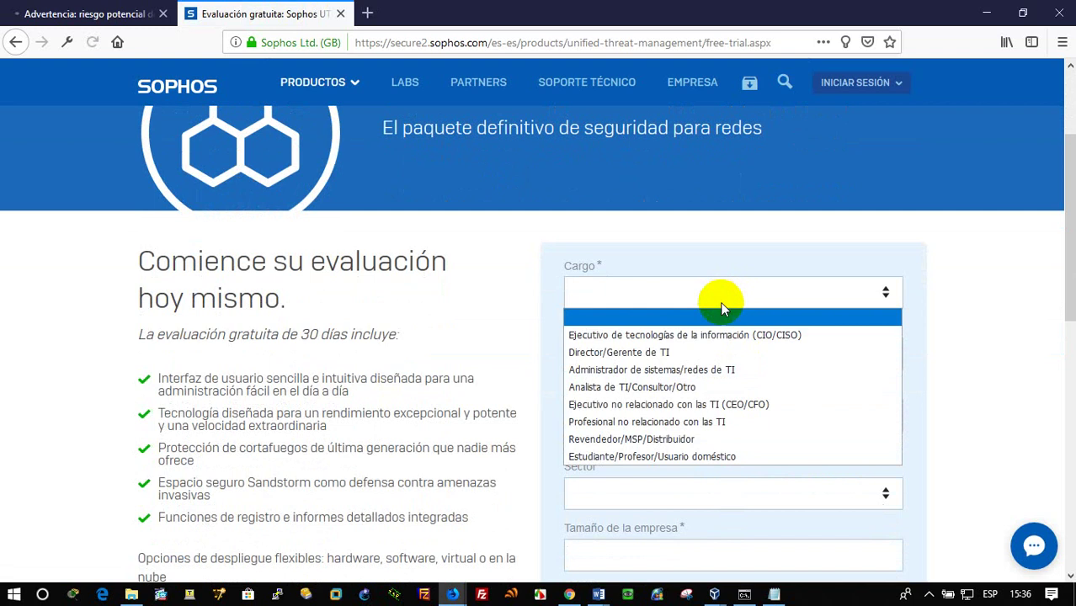
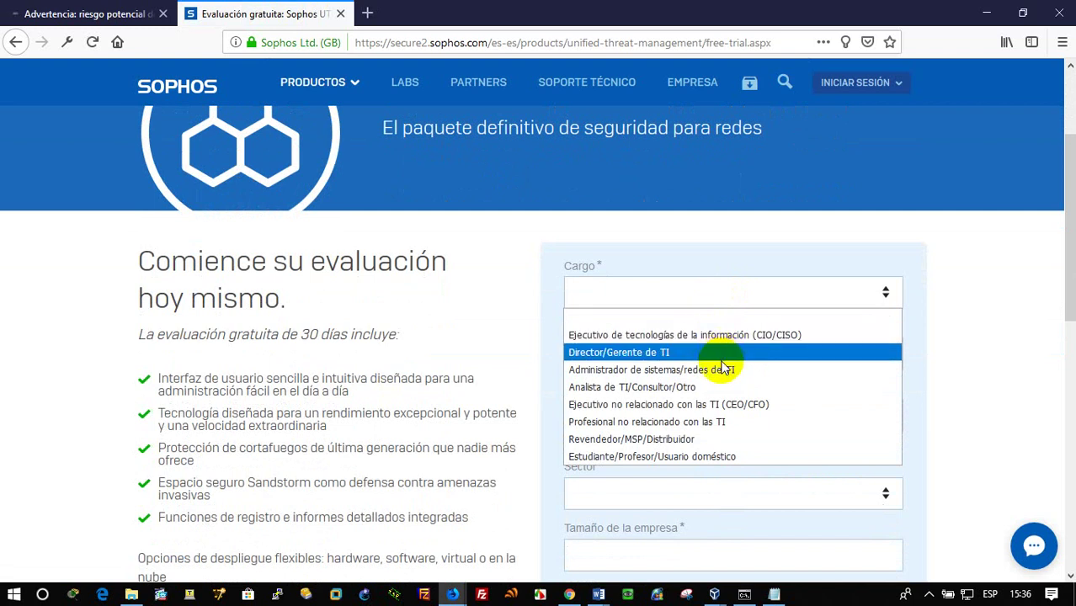
Set the role to Estudiante/Profesor/Usuario doméstico and the sector to Educación, superior/universitaria
click(731, 456)
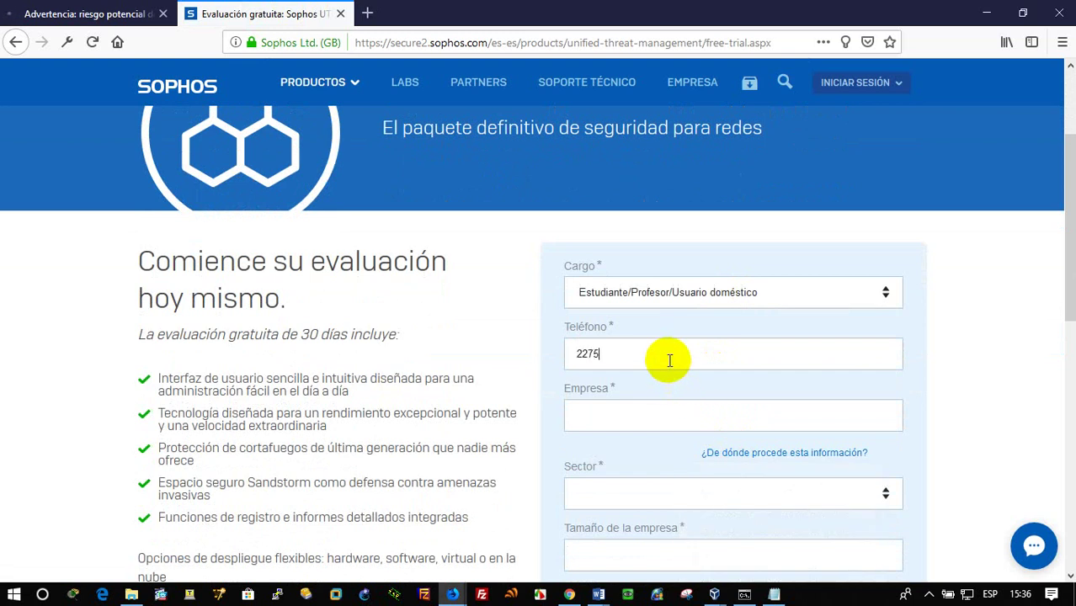
click(699, 419)
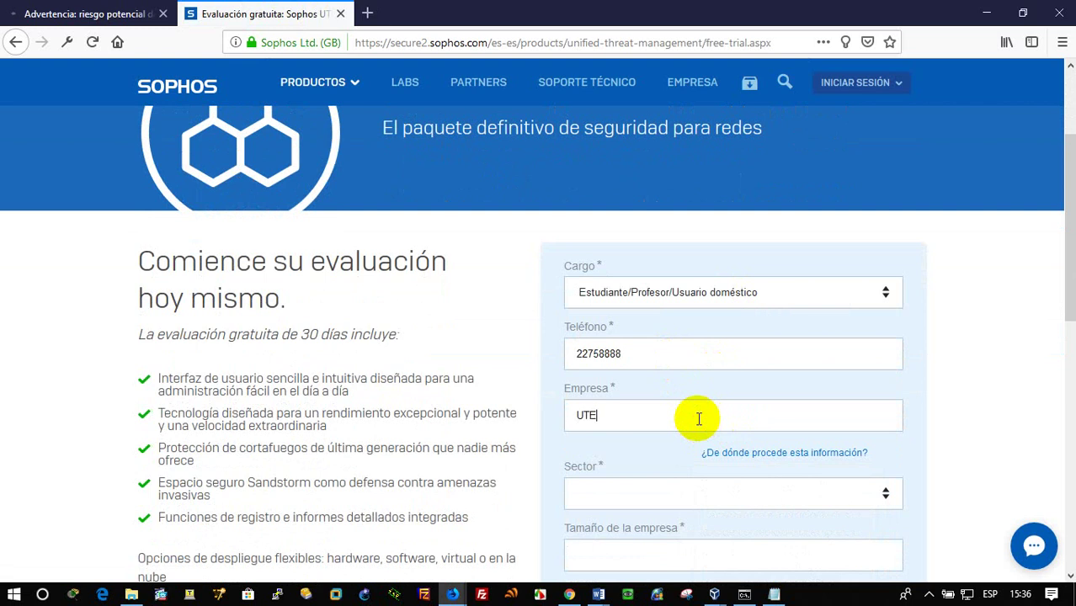
click(677, 494)
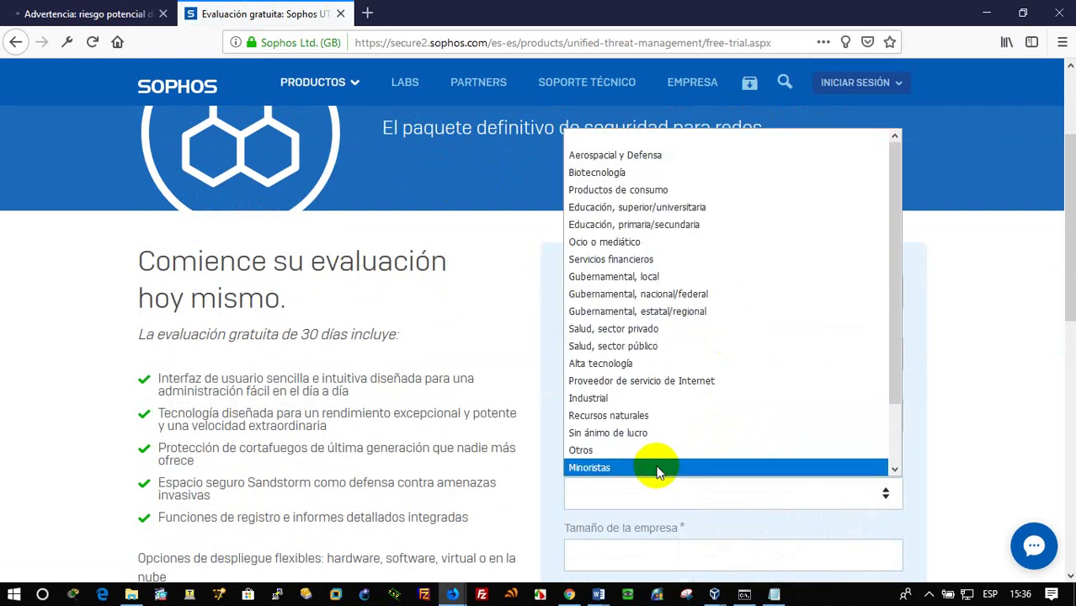
key(e)
key(Down)
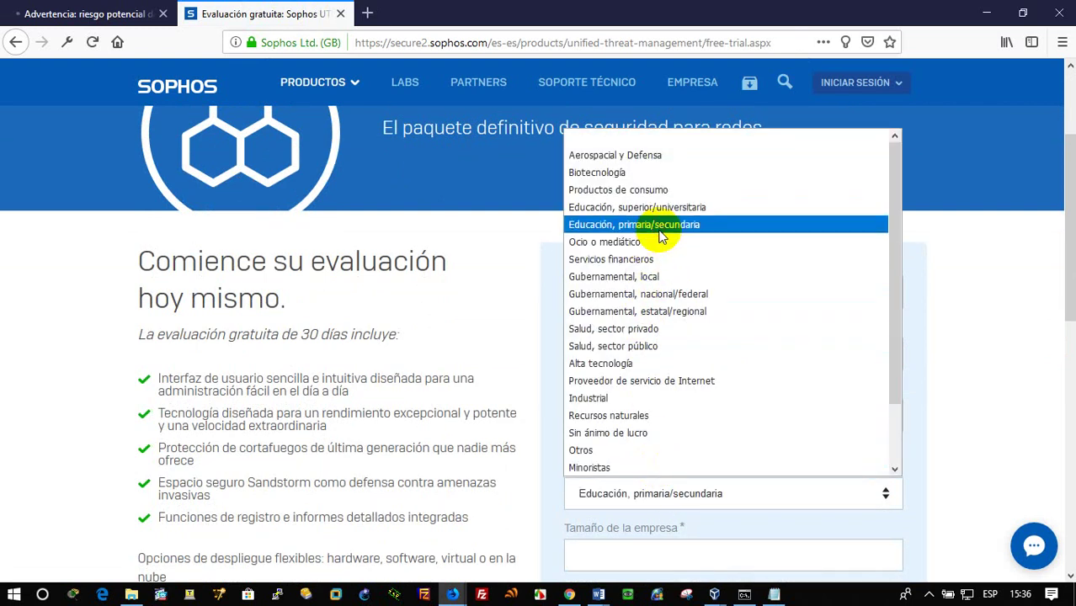
click(678, 207)
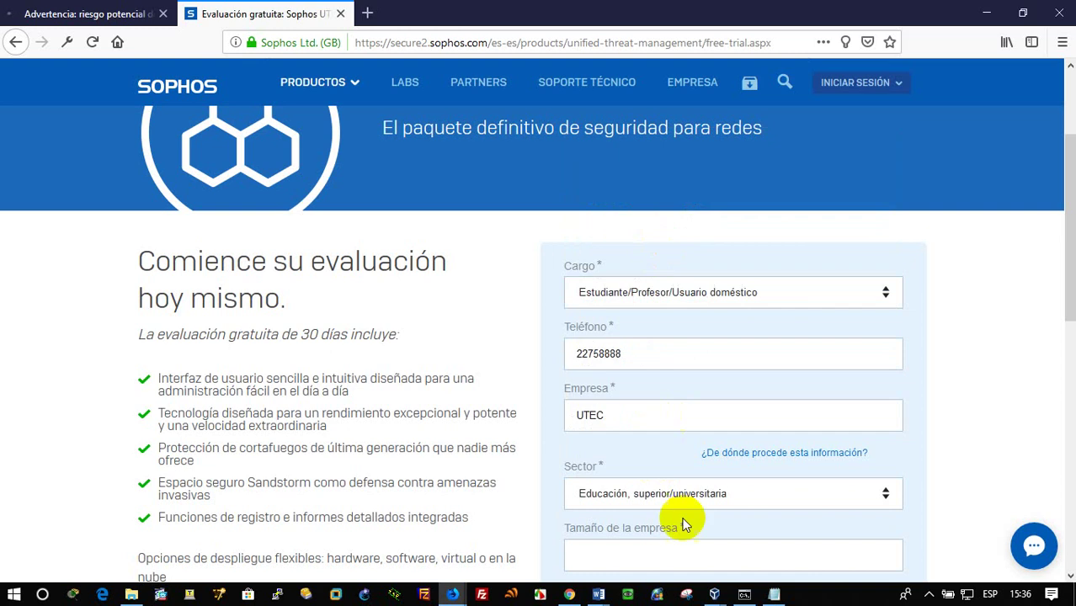
Start filling the company size and choose El Salvador as the country
click(636, 550)
scroll(640, 539, down, 3)
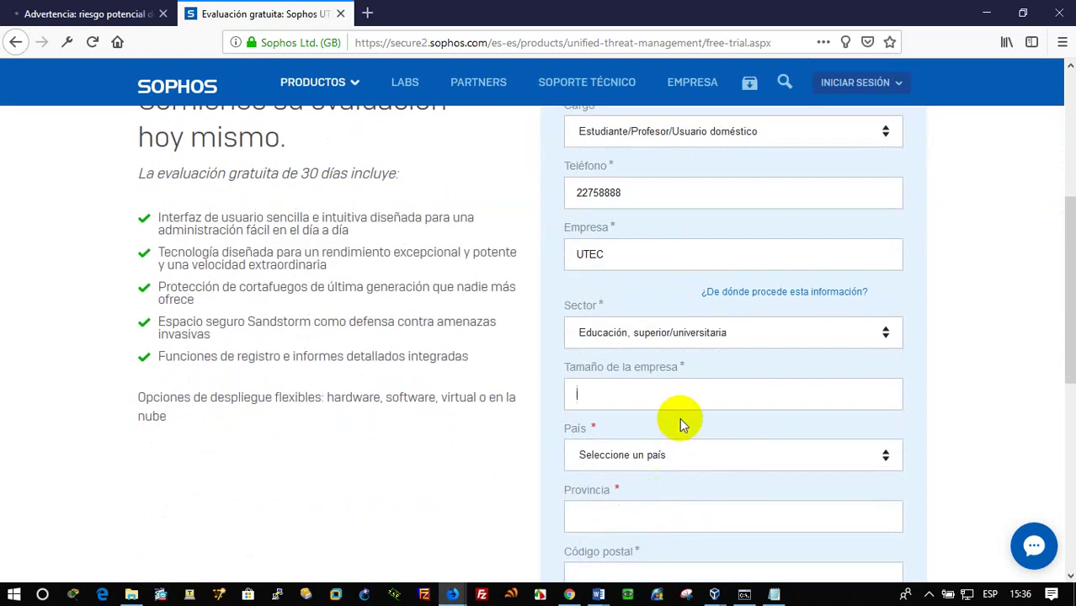
text(smal)
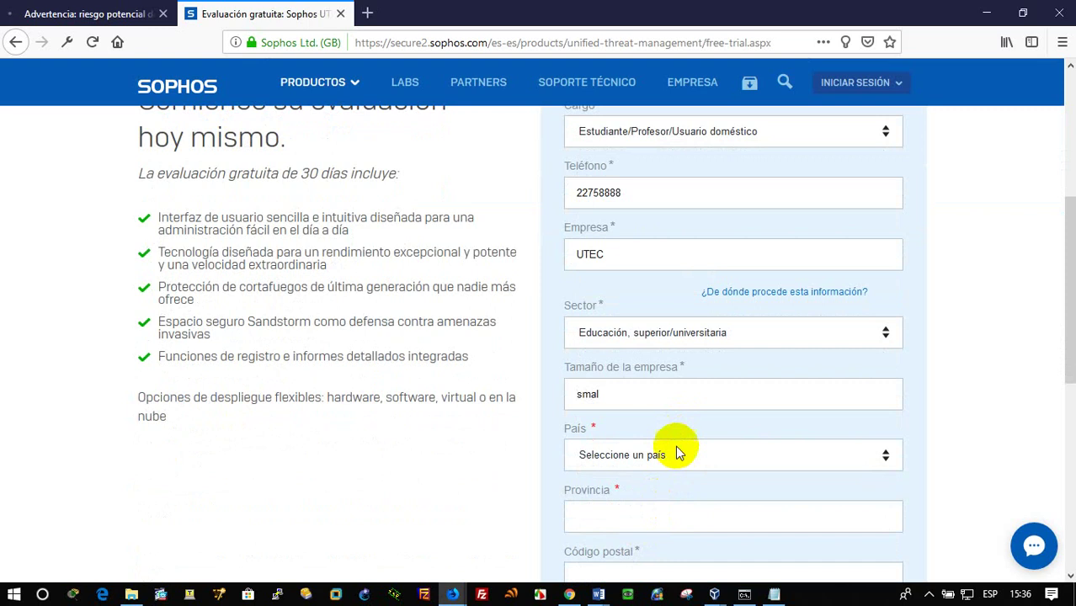
click(678, 457)
text(ec)
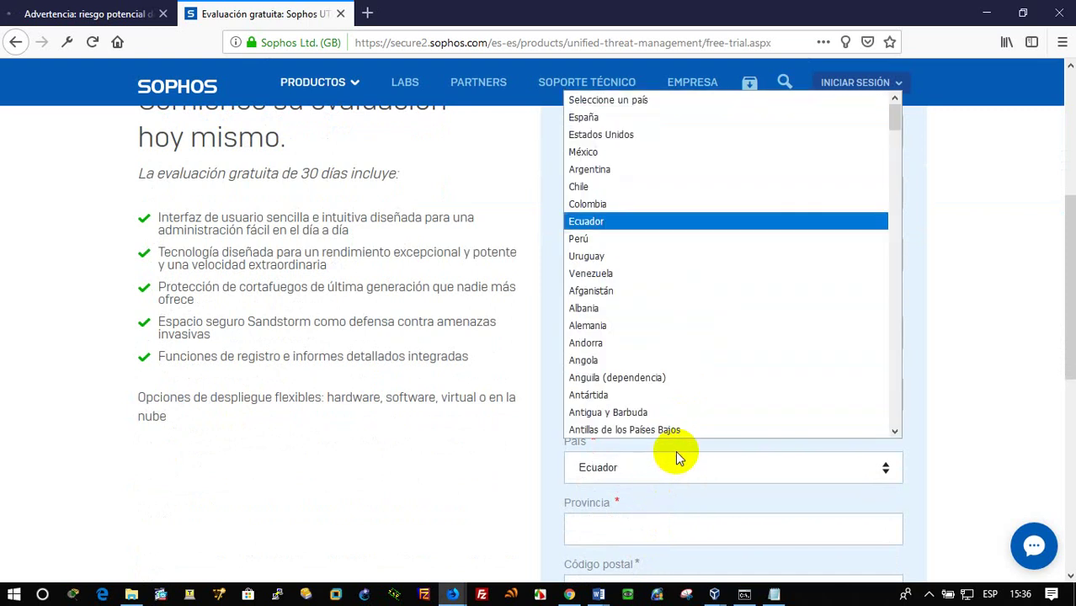
text(eee)
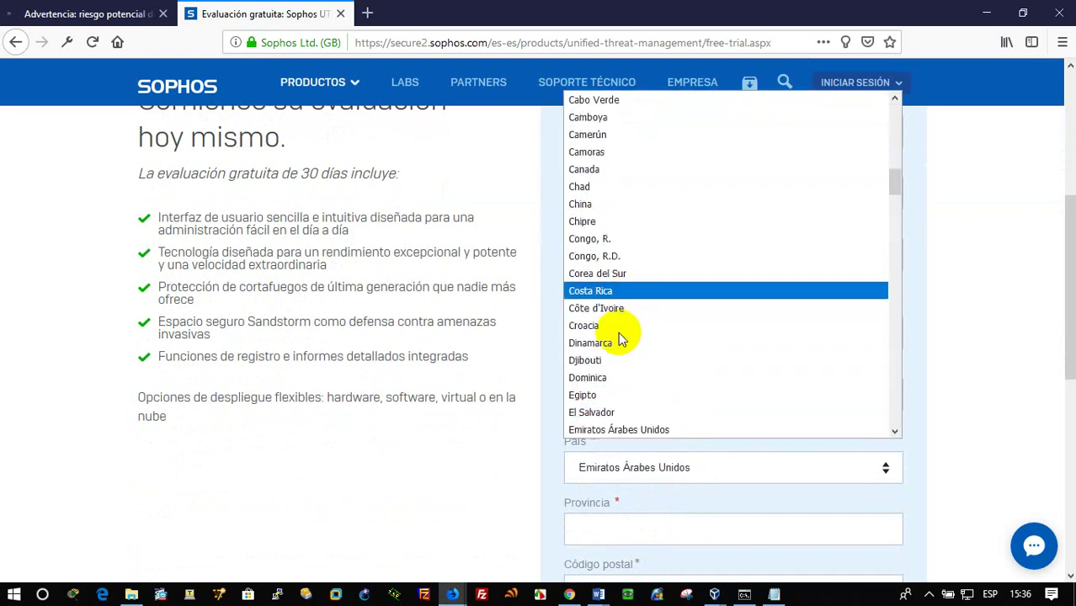
click(612, 412)
scroll(657, 483, down, 2)
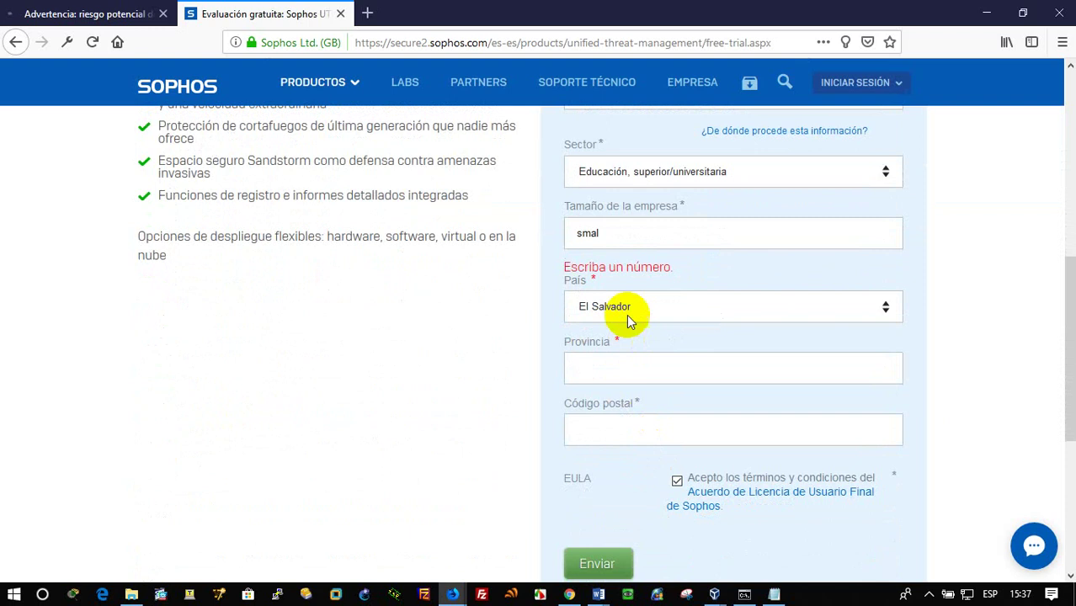
scroll(659, 363, up, 1)
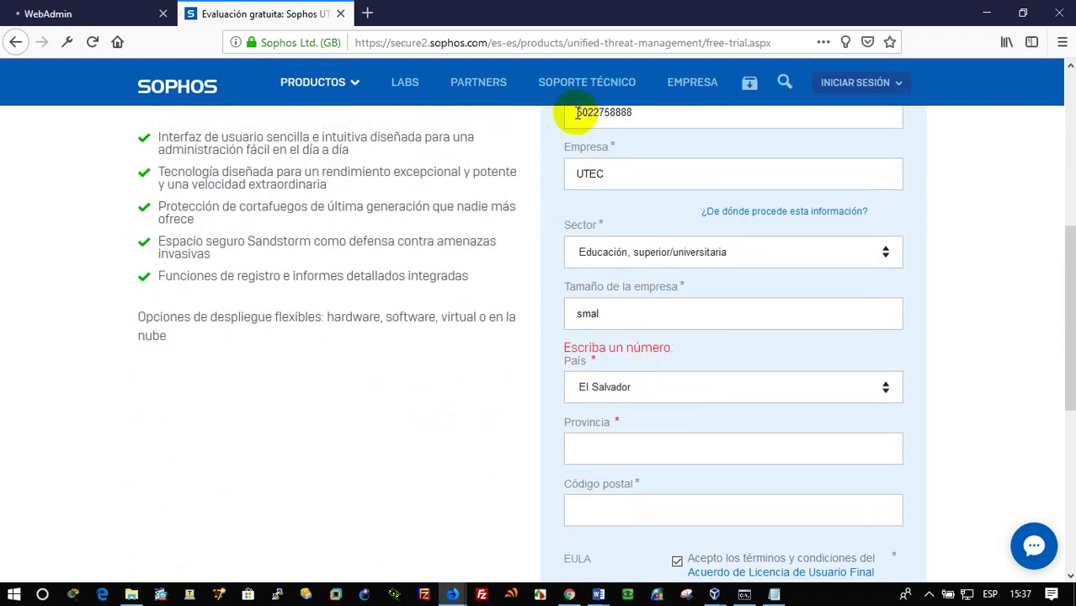
Replace the company size entry with 300
click(689, 355)
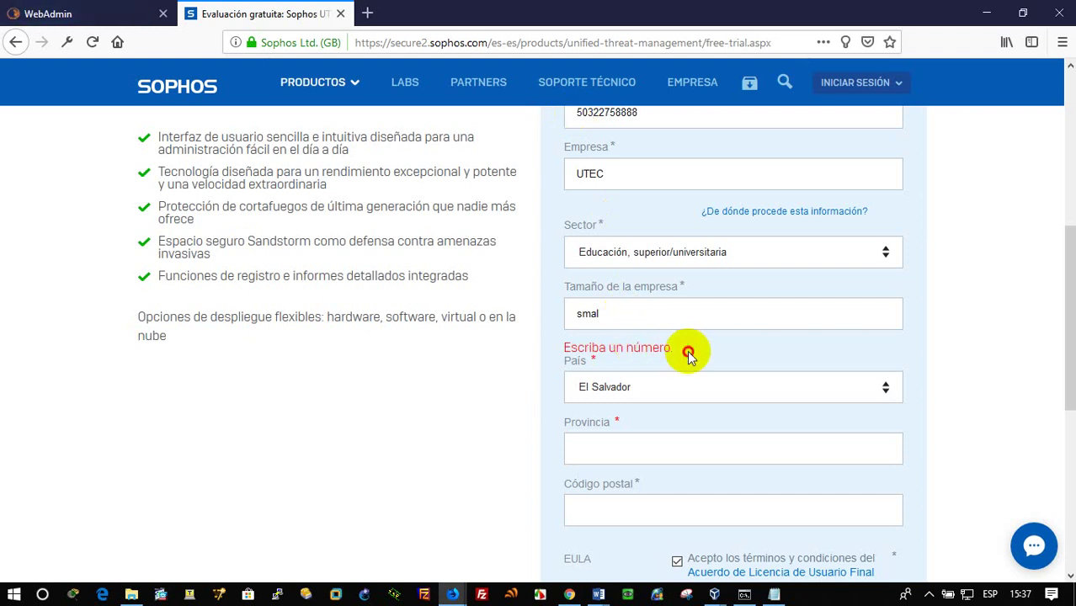
scroll(687, 350, up, 2)
scroll(687, 351, down, 2)
drag(640, 315, 560, 314)
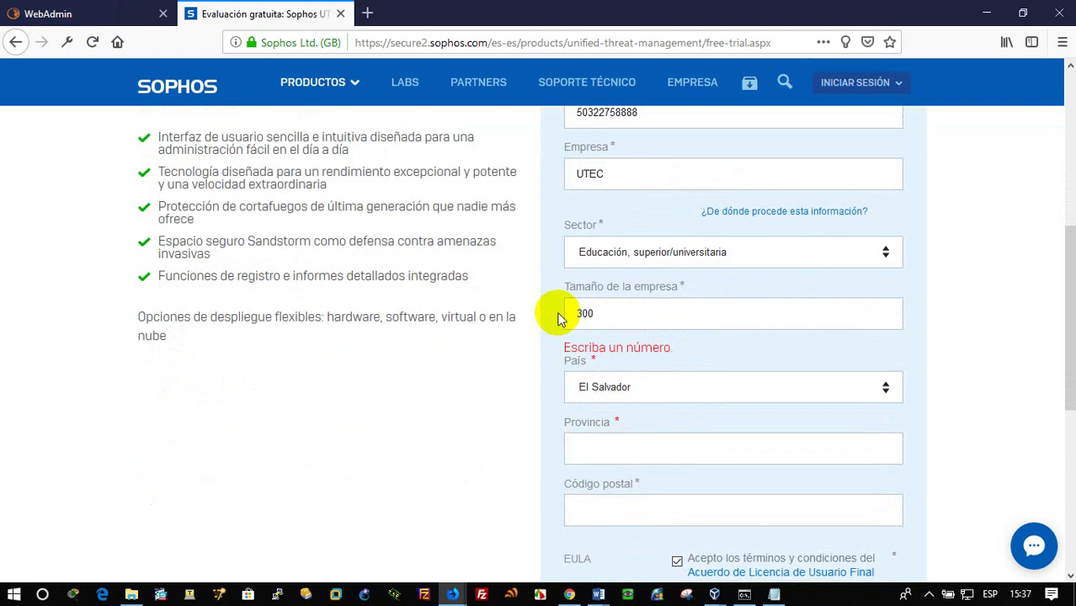
text(300)
Keep El Salvador as the country and submit the UTM trial request
click(624, 385)
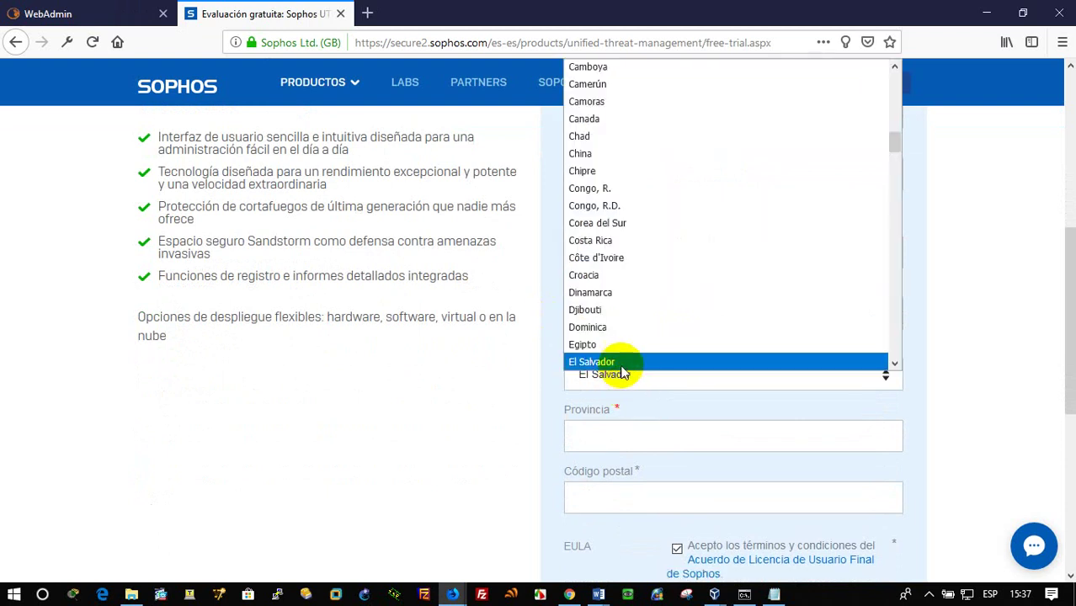
click(619, 362)
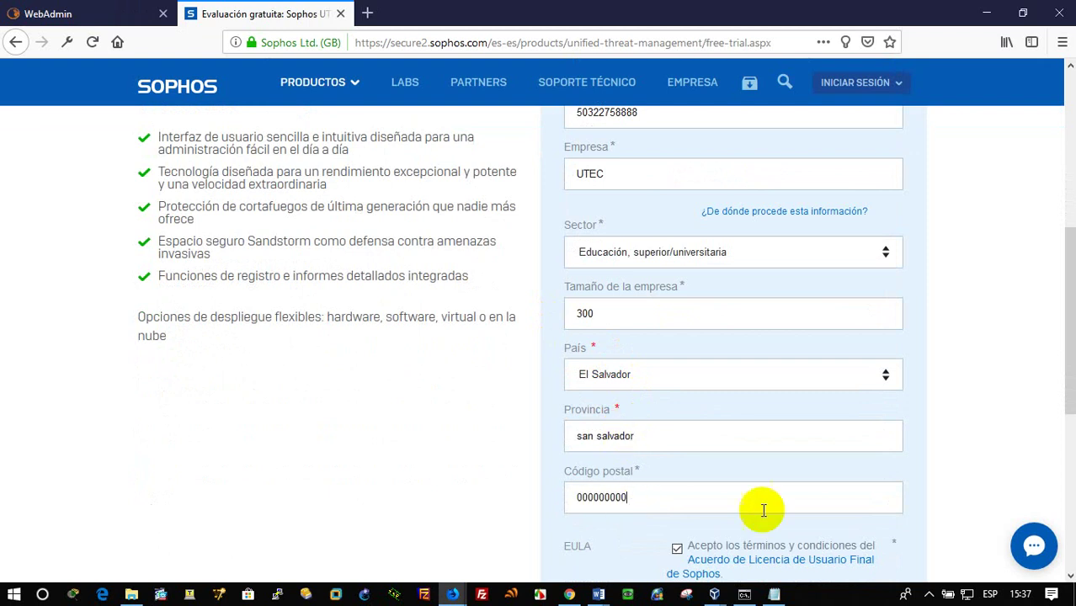
scroll(812, 513, down, 4)
click(603, 316)
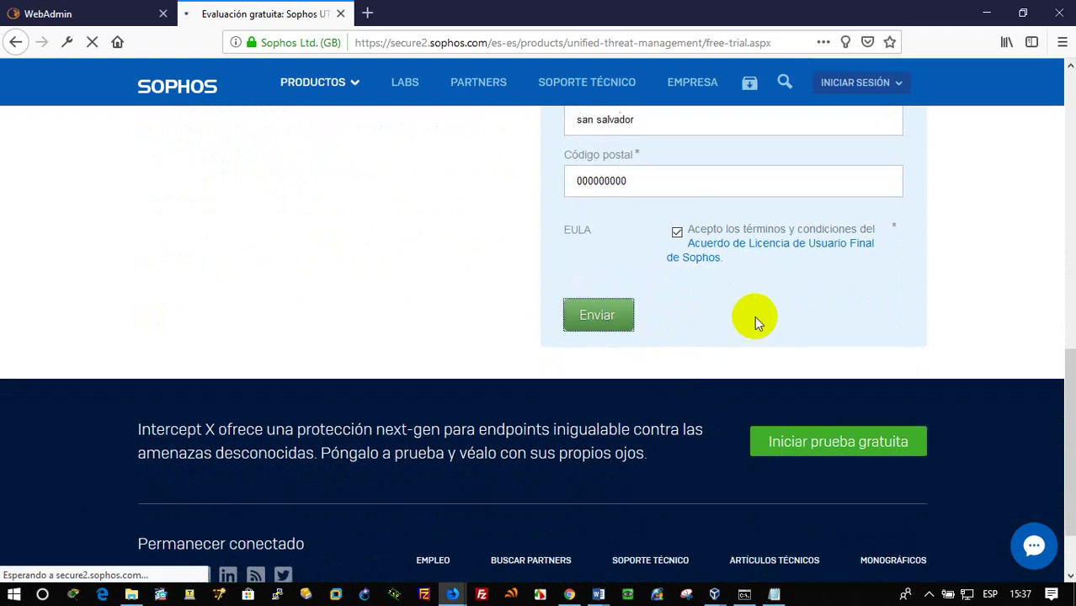
scroll(754, 316, up, 3)
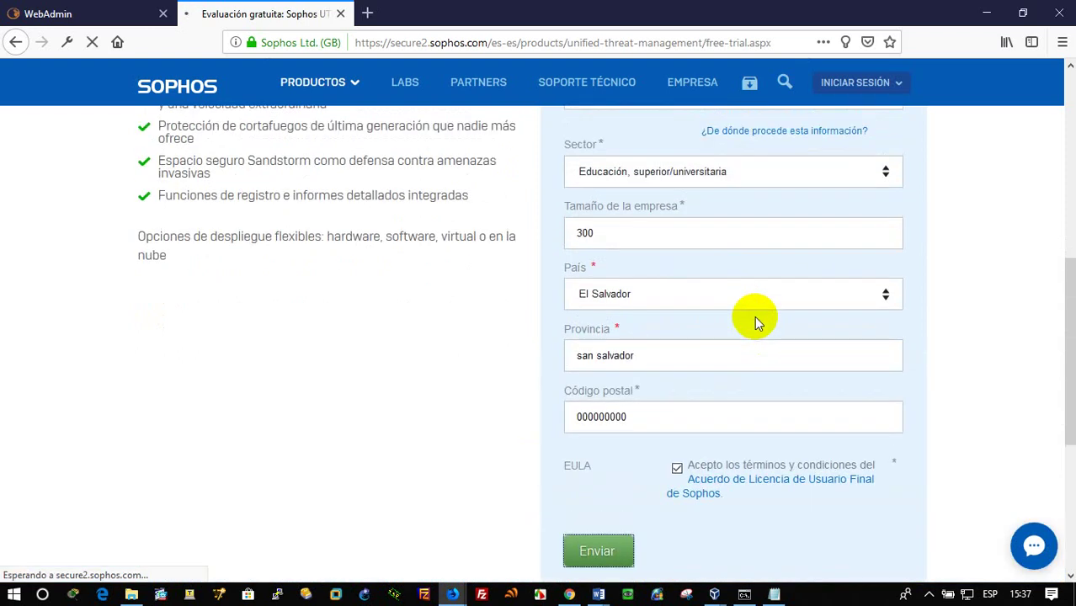
Submit the administrator login on WebAdmin, then check the Sophos trial confirmation page
click(74, 13)
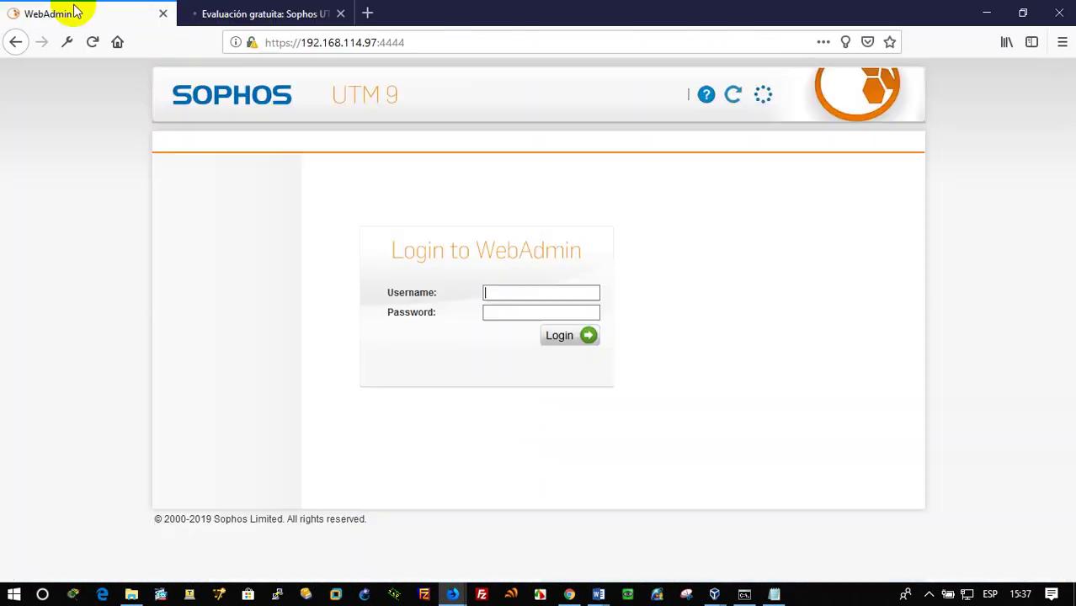
click(494, 290)
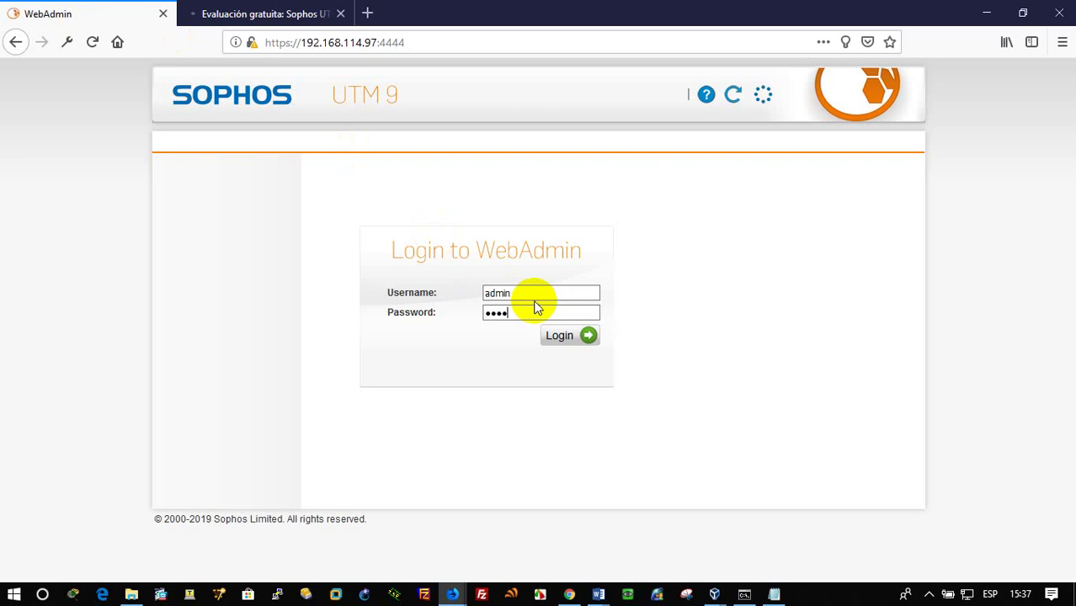
key(Return)
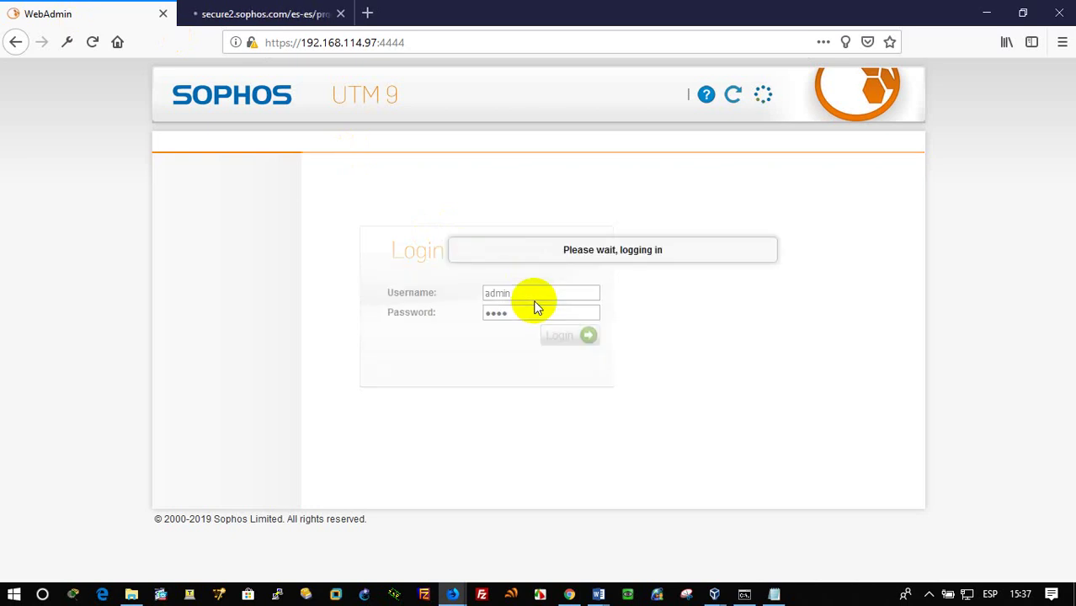
click(238, 16)
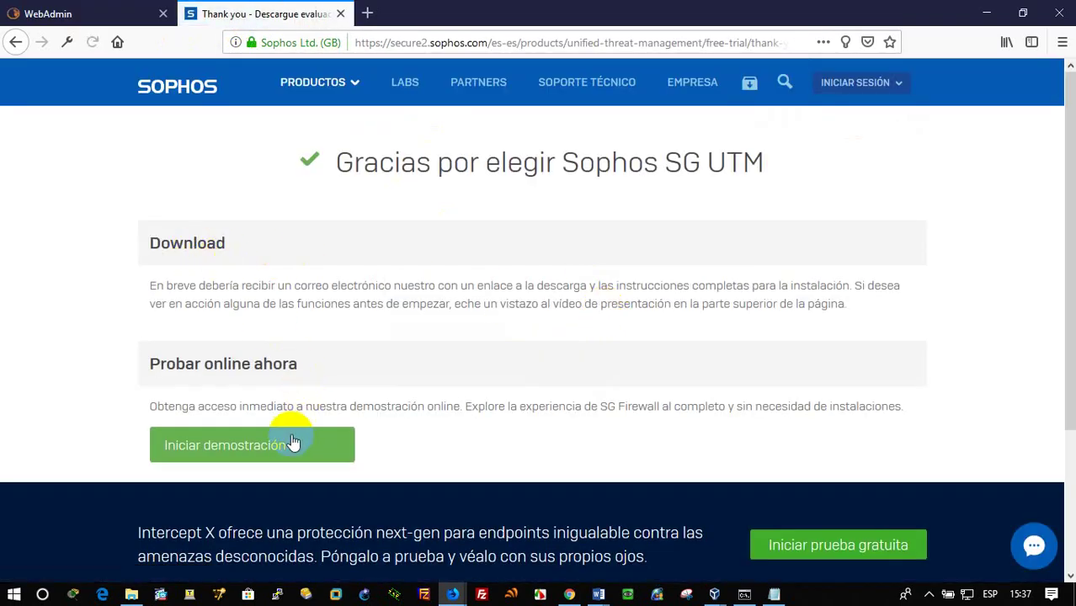
Search 'office 365' in a new tab and open the Office 365 Login result
scroll(360, 343, down, 2)
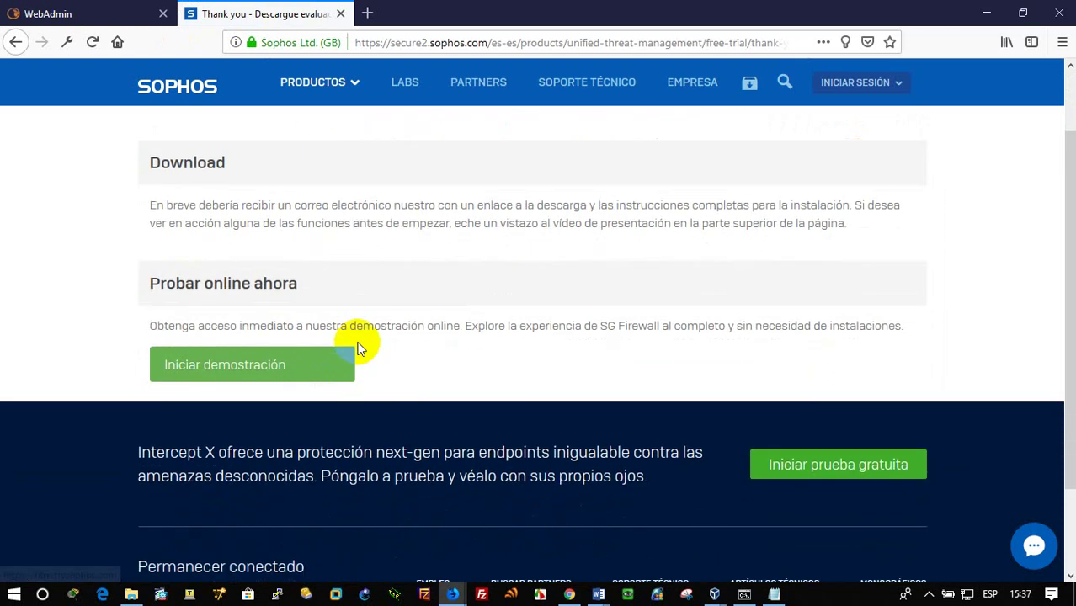
scroll(358, 348, up, 2)
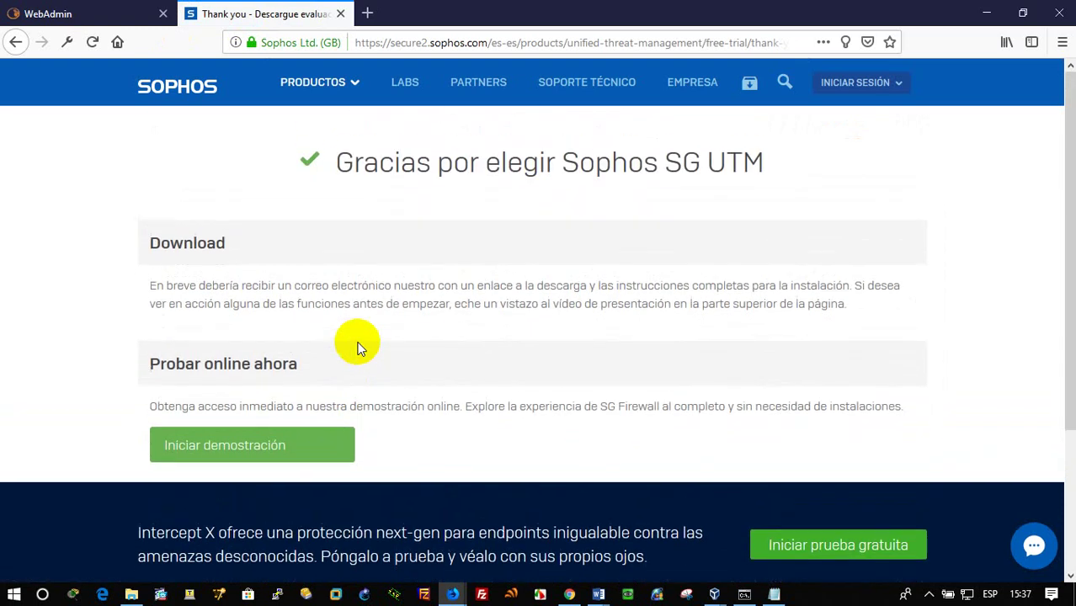
scroll(357, 349, down, 3)
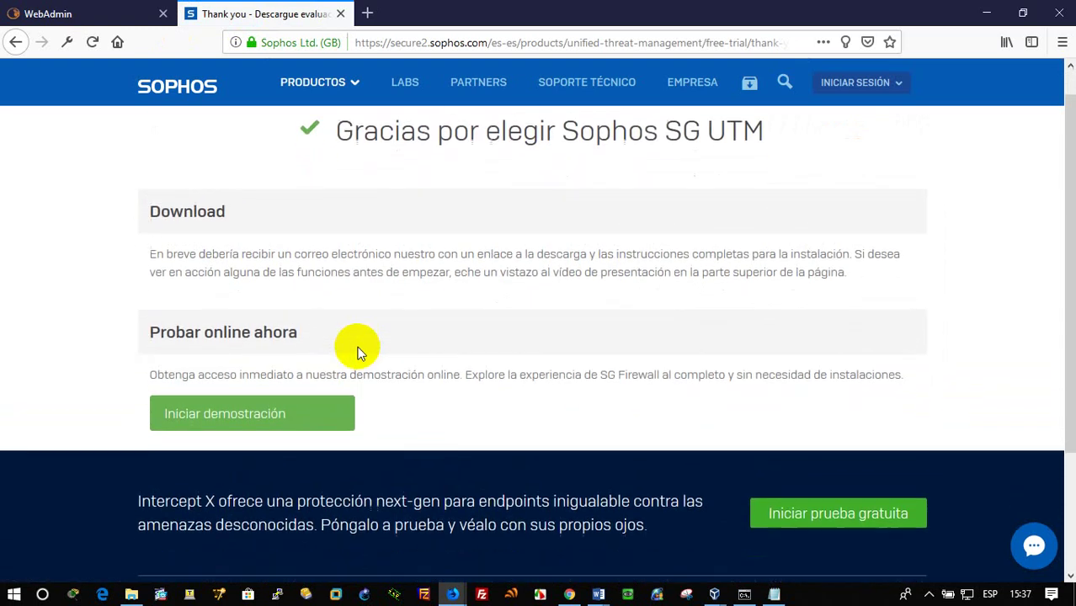
click(367, 13)
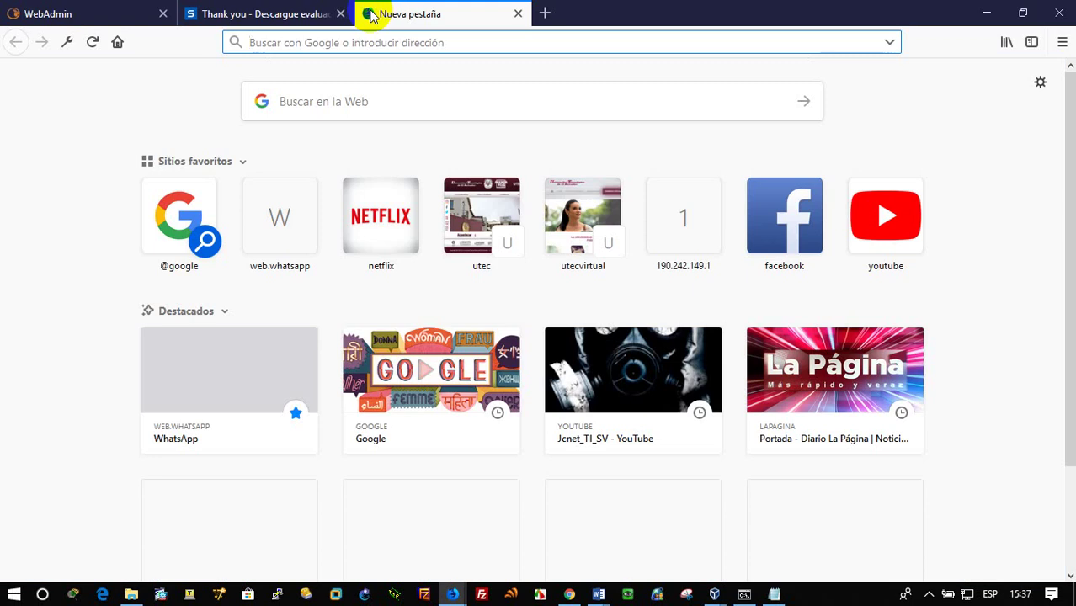
text(off)
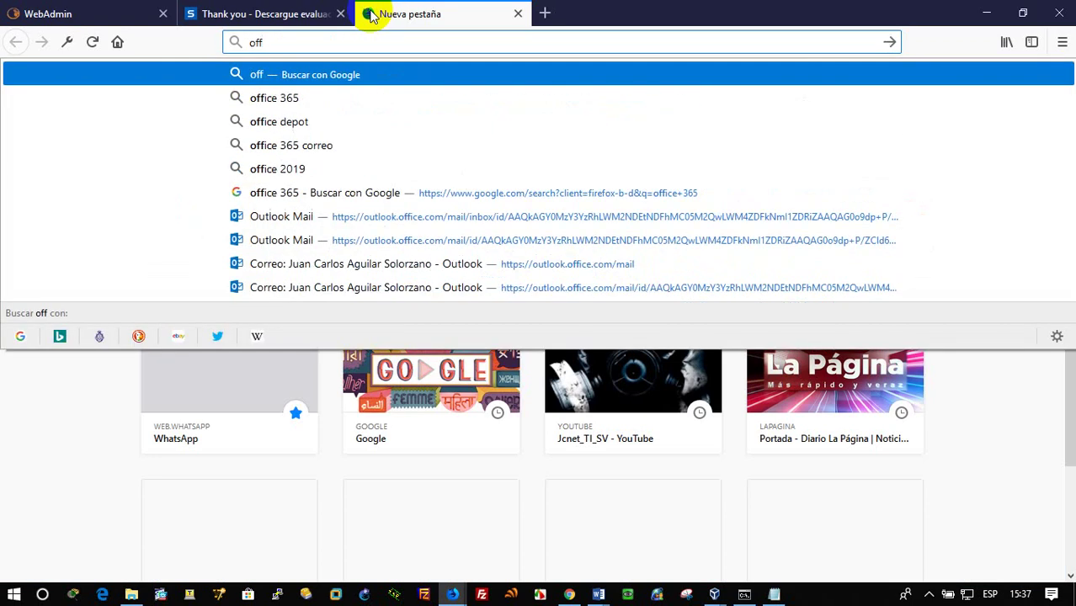
text(ice 365)
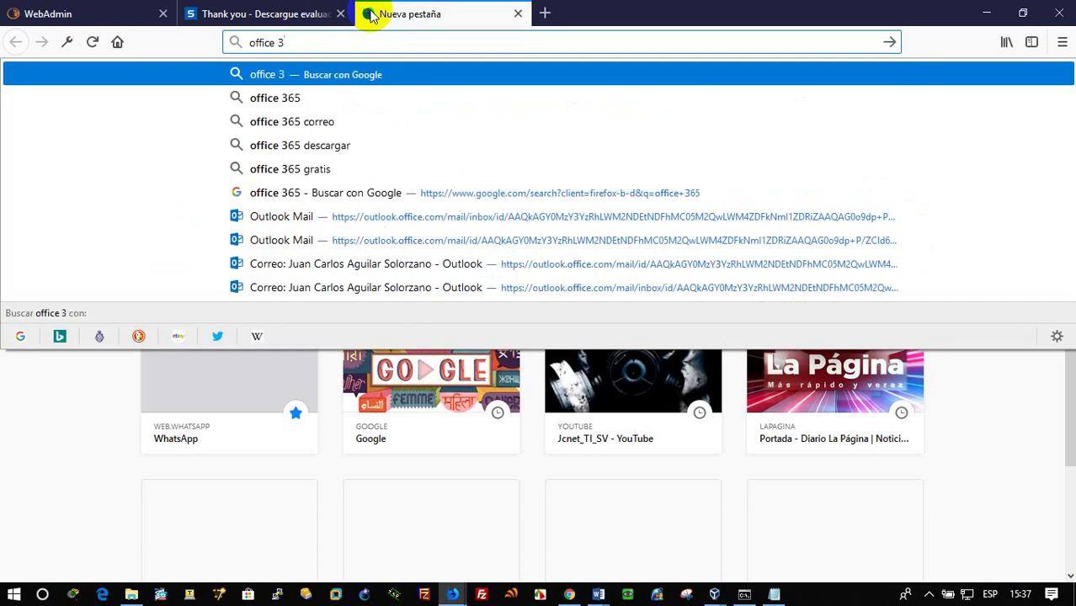
key(Return)
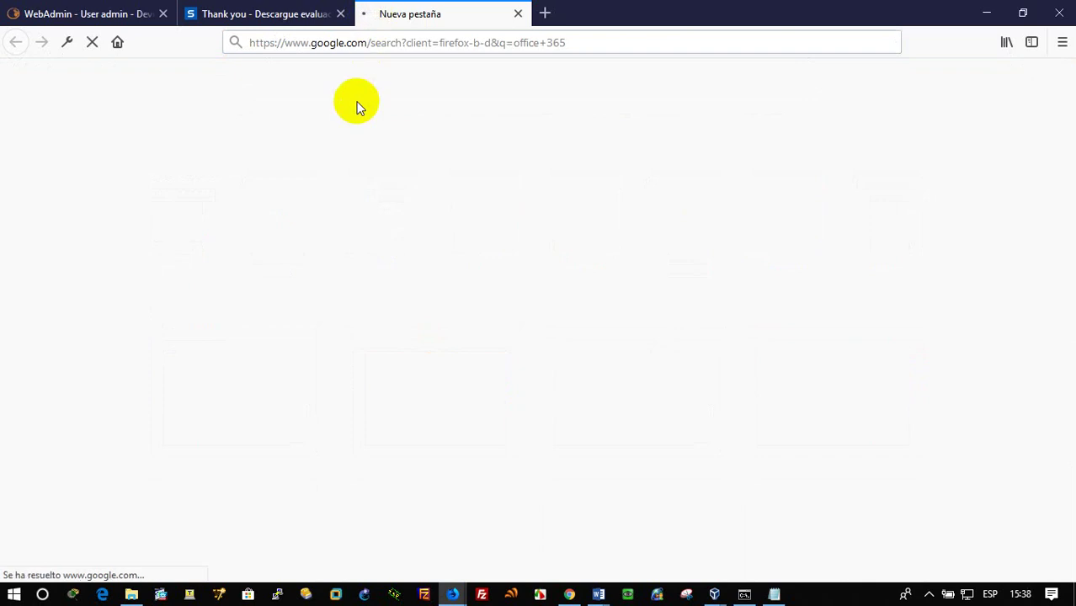
click(217, 205)
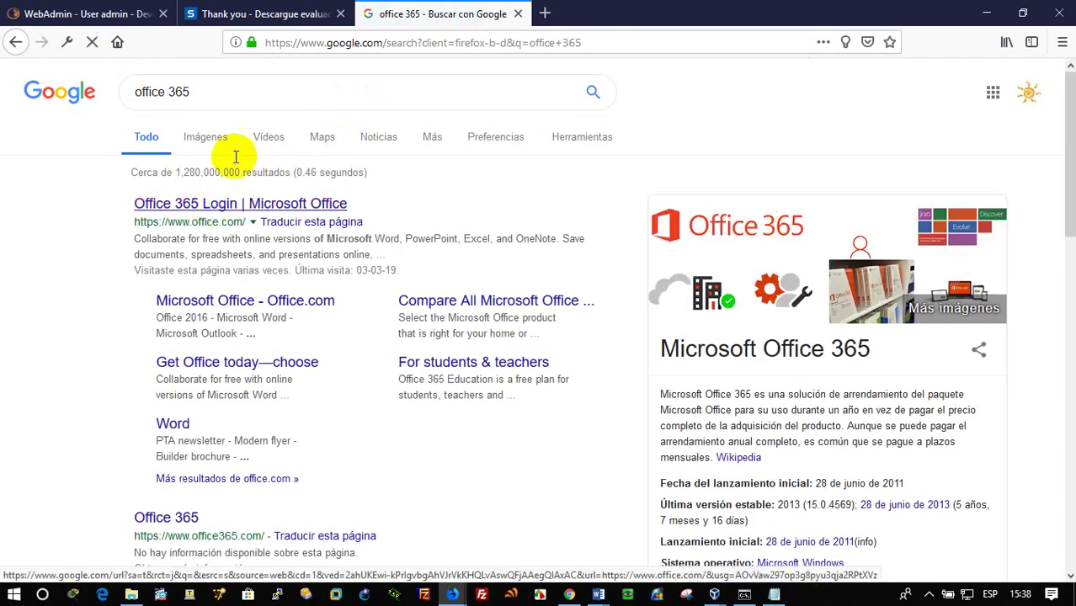
View the Sophos sign-in options and retry loading the office.com page
click(276, 10)
click(852, 83)
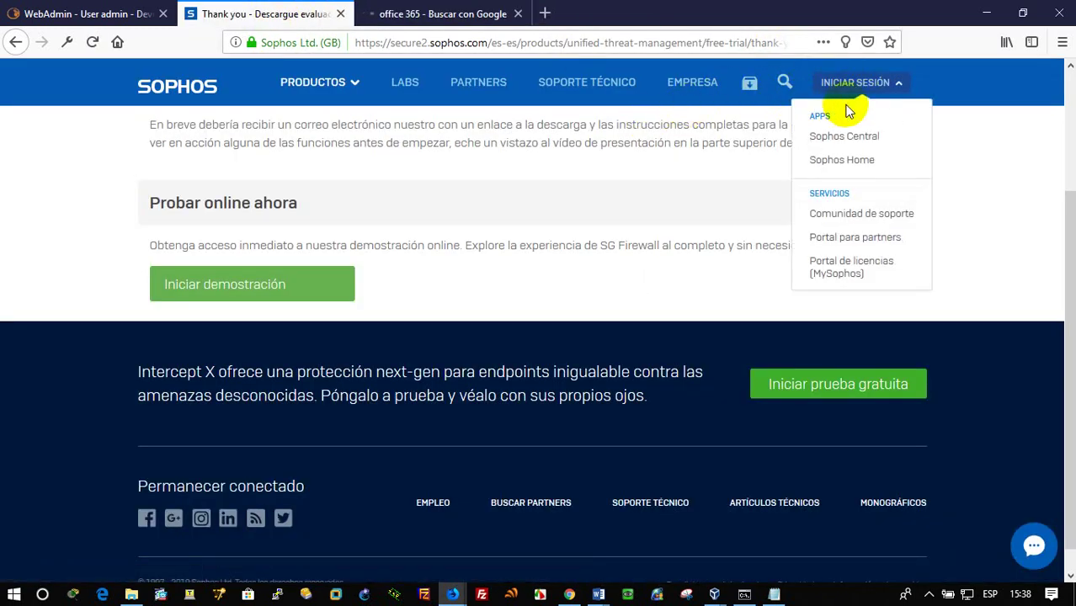
click(423, 15)
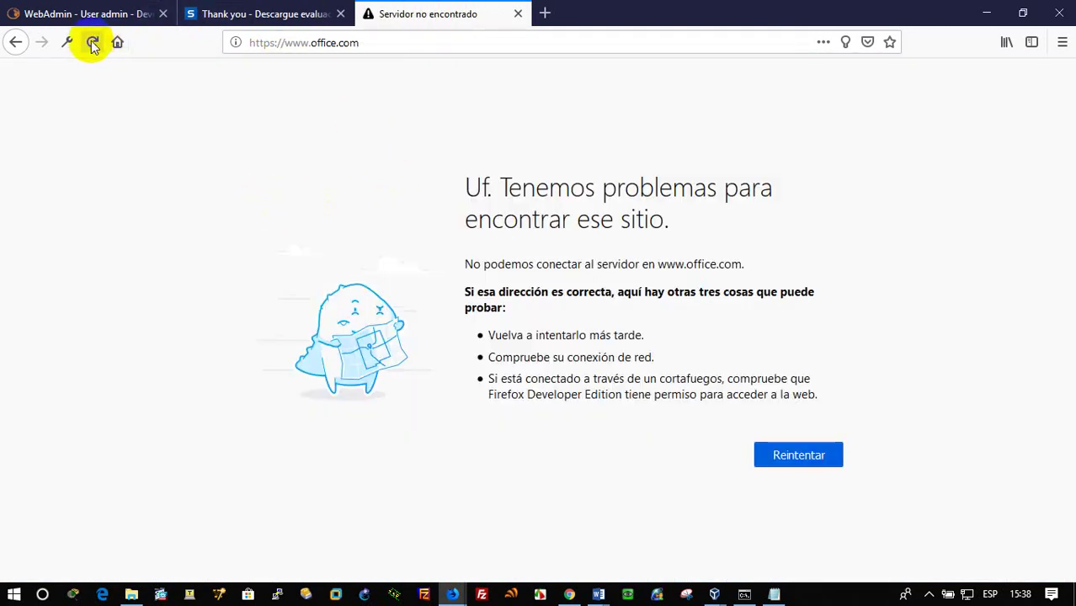
click(92, 42)
click(114, 13)
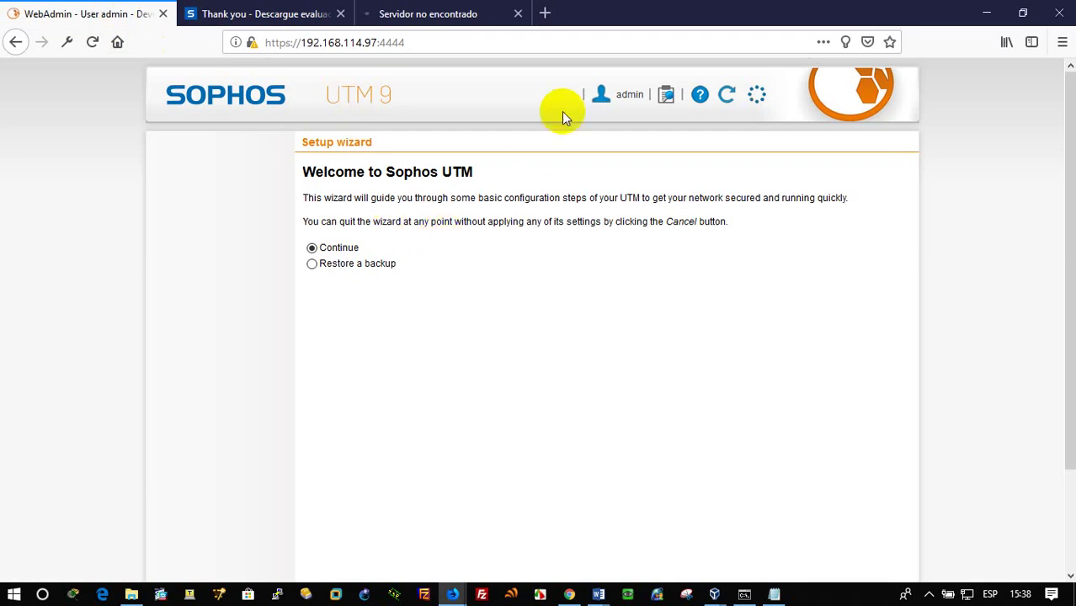
click(452, 15)
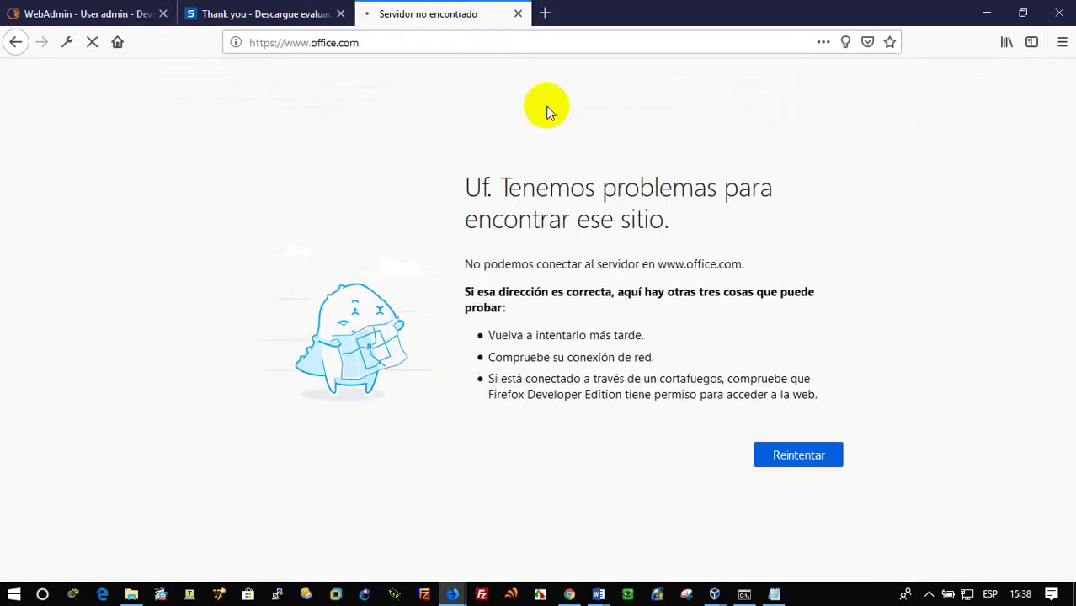
click(277, 13)
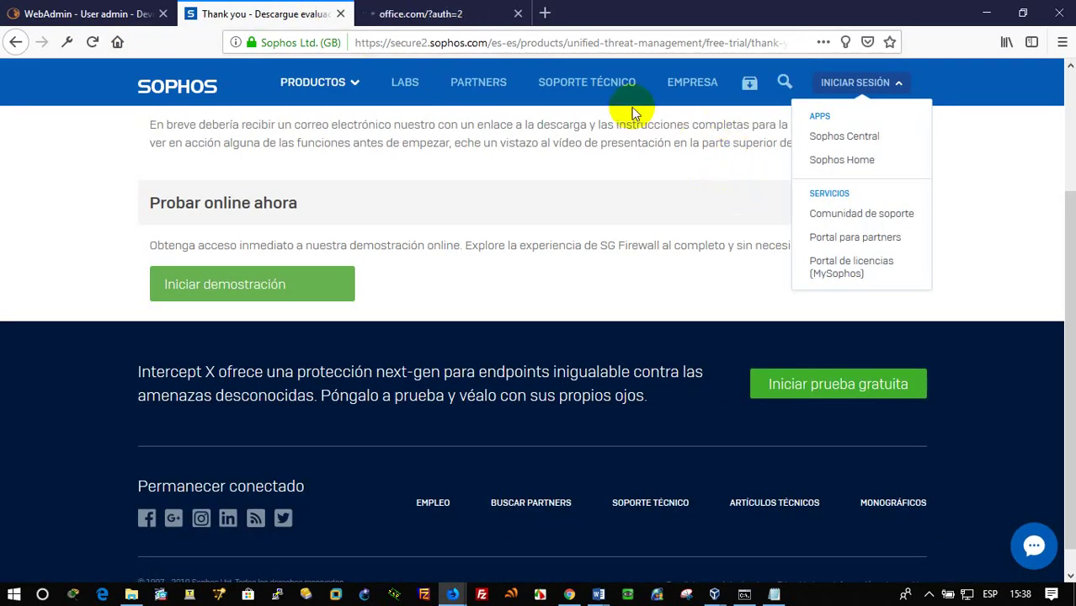
Launch the online SG Firewall demo from the Sophos thank-you page, then show Office 365
scroll(385, 285, up, 2)
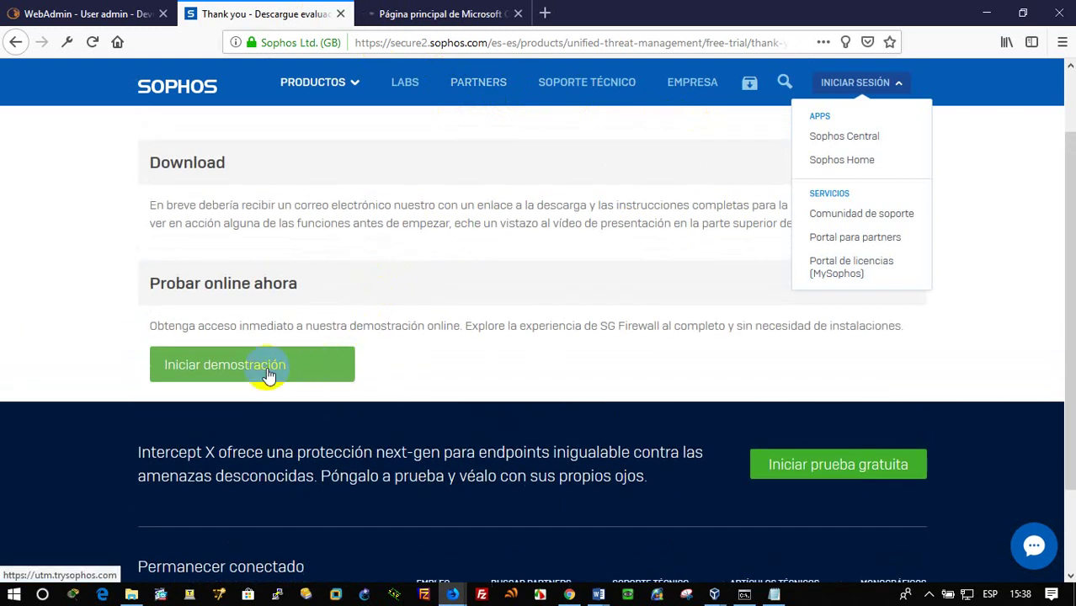
scroll(286, 354, up, 2)
scroll(297, 335, down, 4)
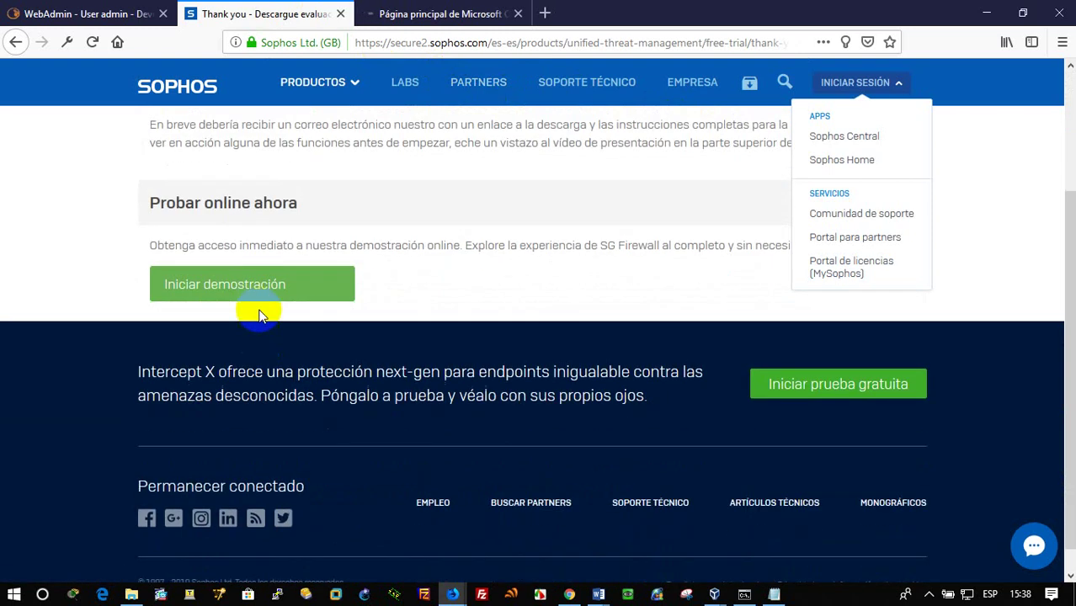
click(257, 288)
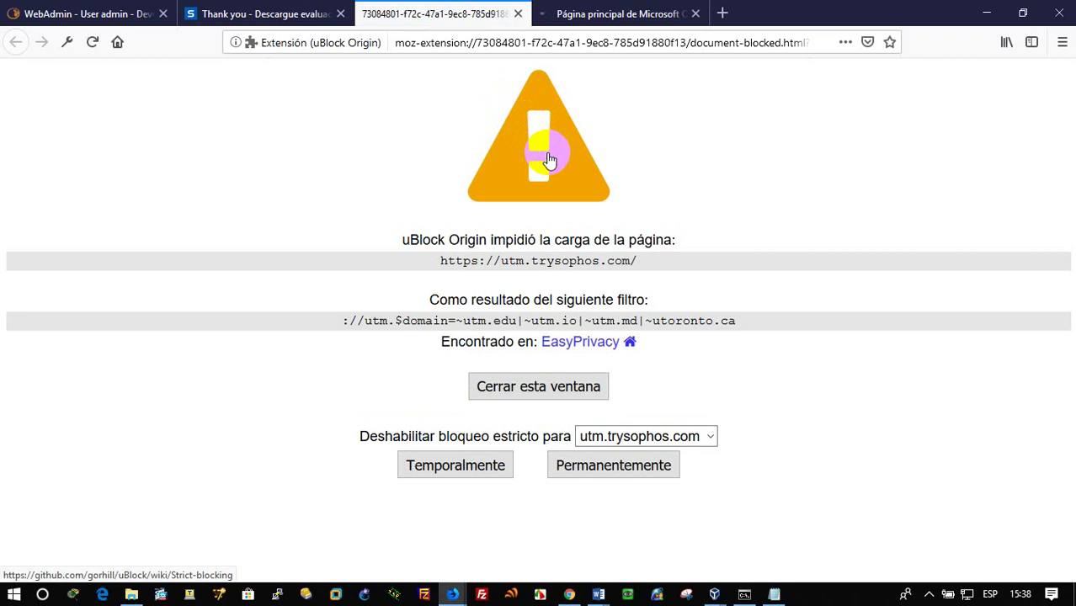
click(617, 13)
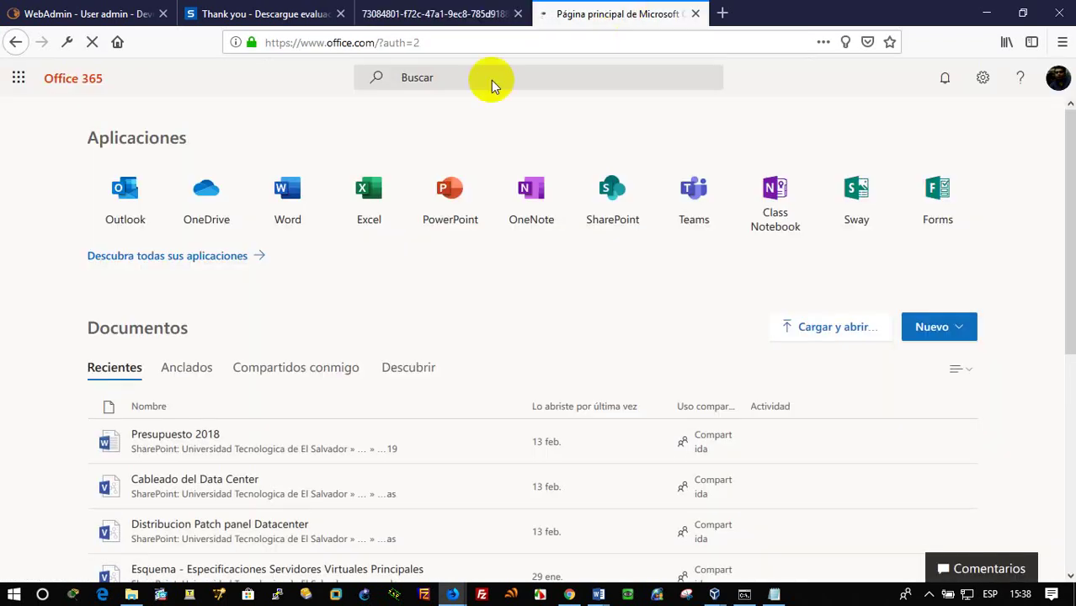
Open Outlook mail and close the Office 365 home and blocked demo tabs
click(143, 220)
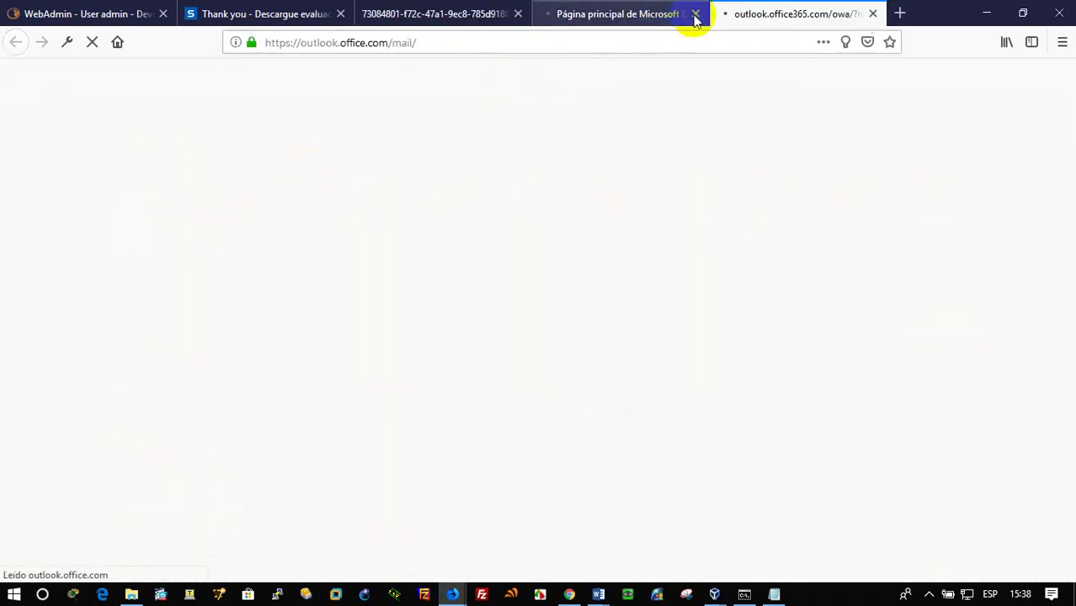
click(428, 15)
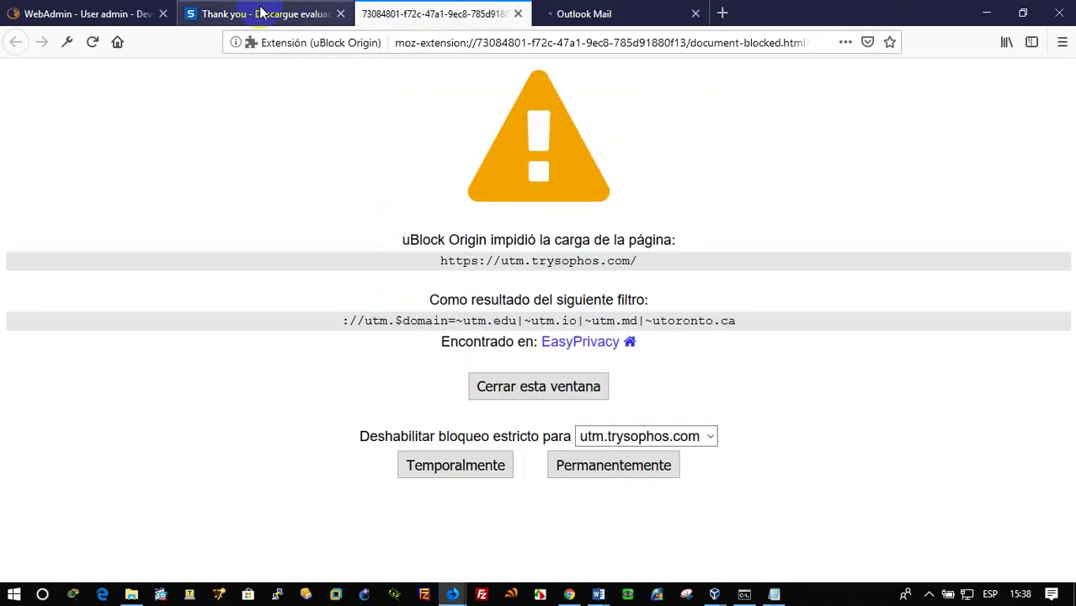
click(303, 15)
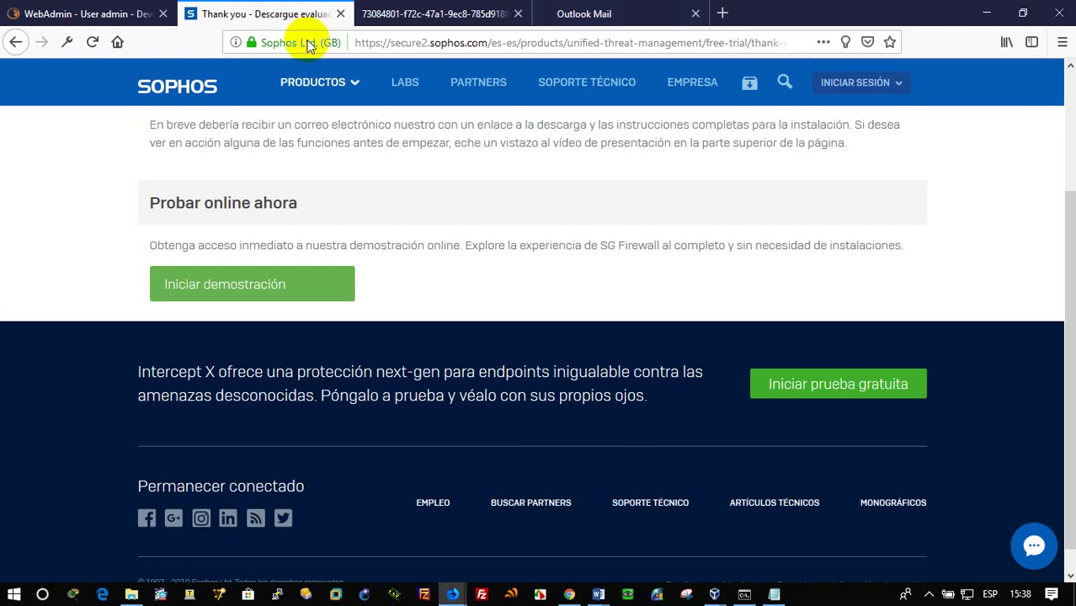
click(444, 14)
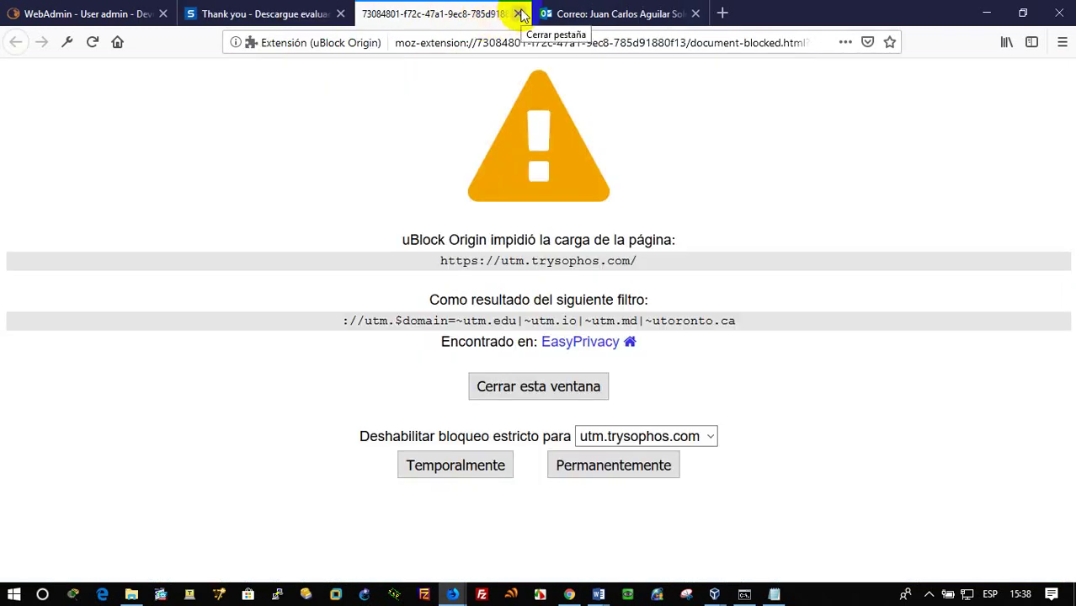
click(519, 15)
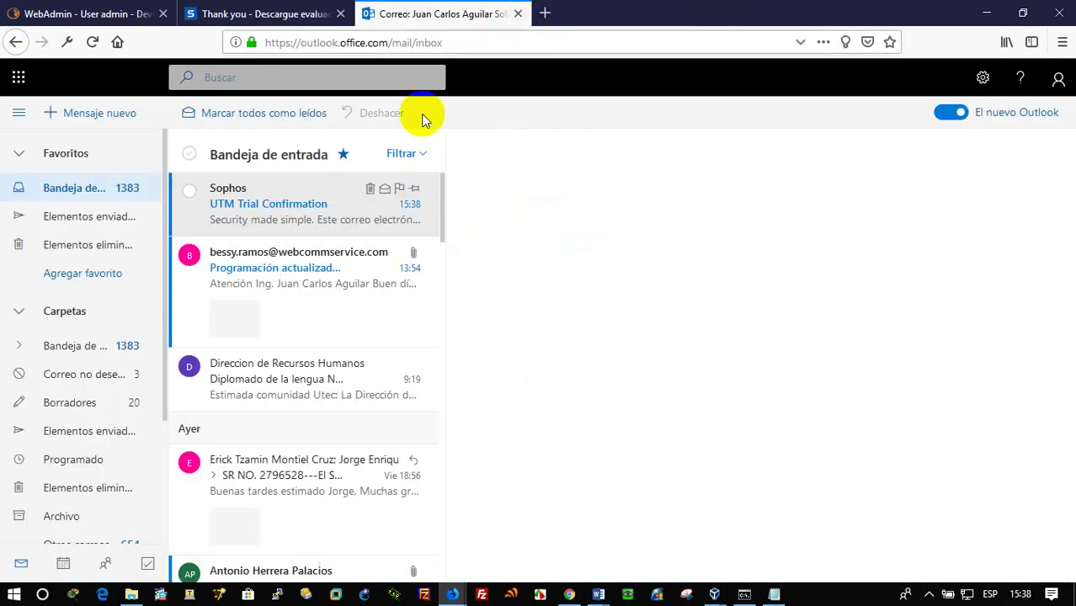
Open the UTM Trial Confirmation email and read through its installation instructions
click(325, 206)
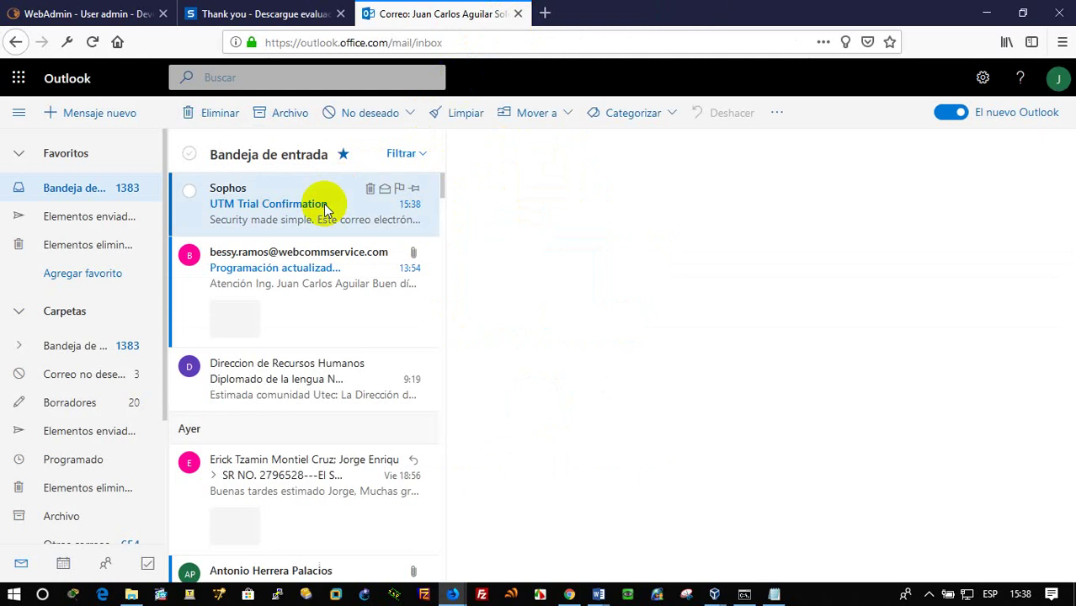
click(327, 218)
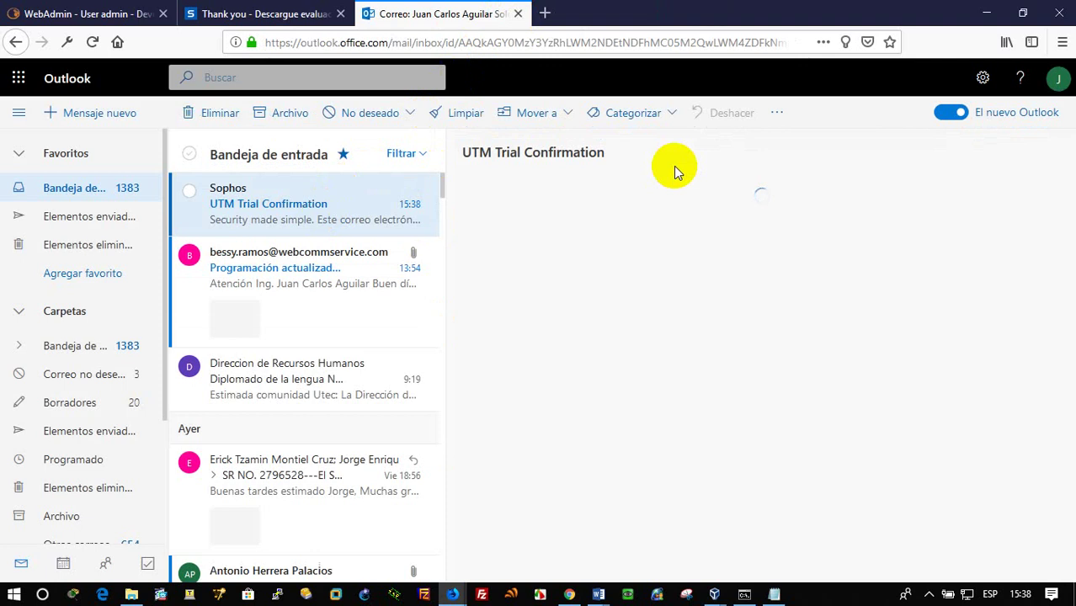
double_click(735, 400)
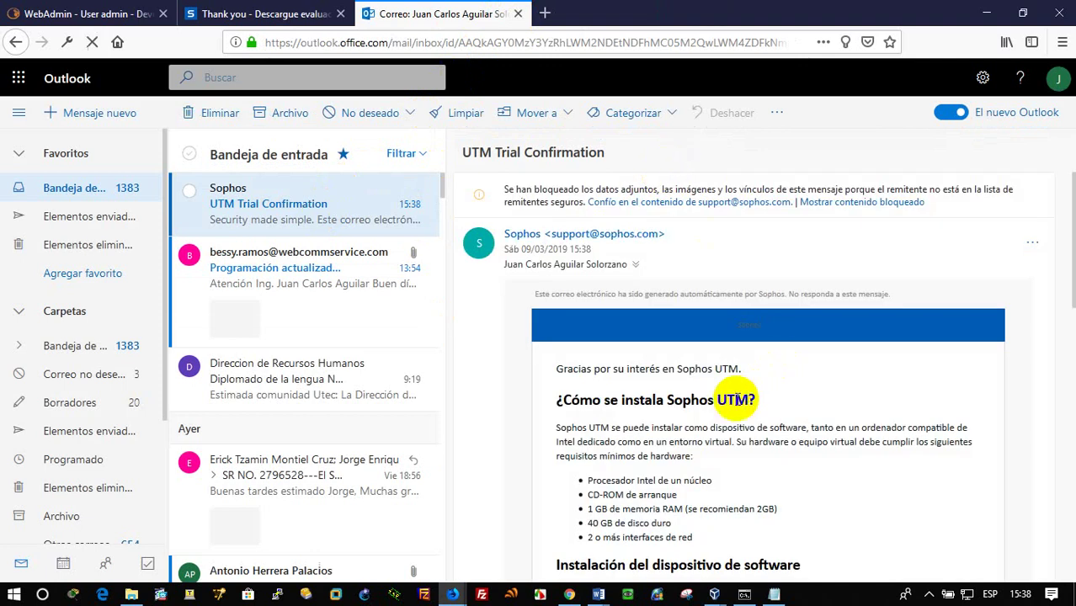
click(741, 428)
scroll(741, 433, down, 3)
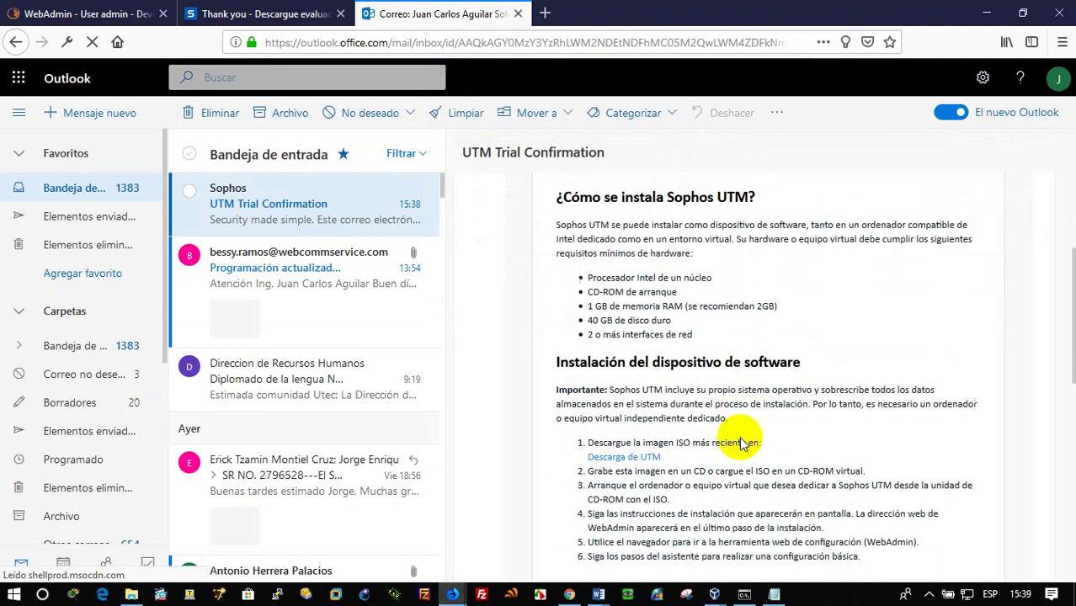
scroll(741, 444, down, 3)
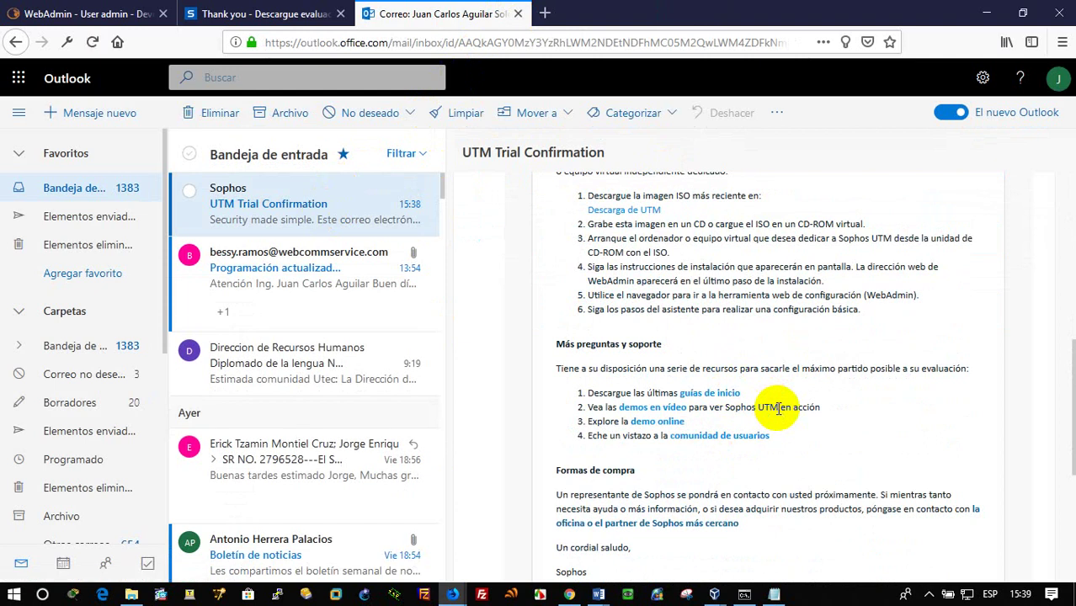
scroll(758, 363, down, 1)
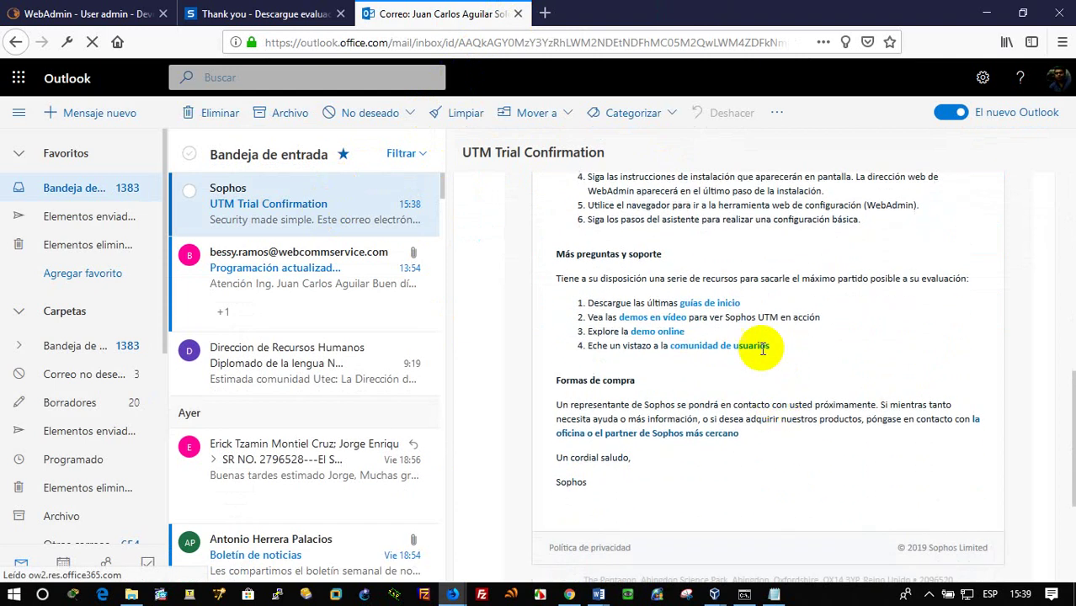
scroll(767, 345, up, 3)
scroll(768, 353, up, 3)
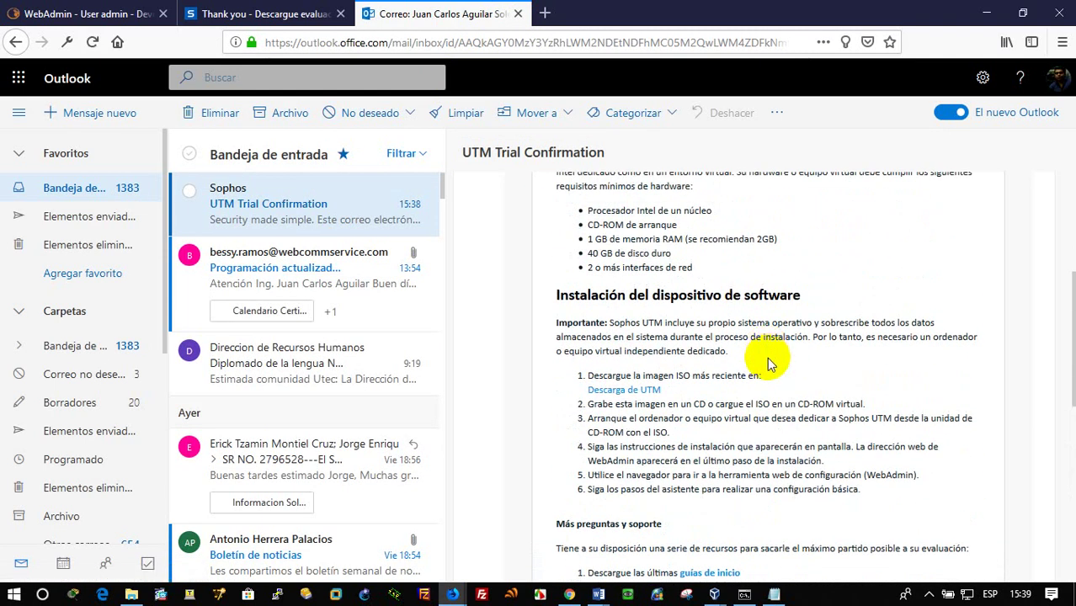
scroll(769, 359, up, 2)
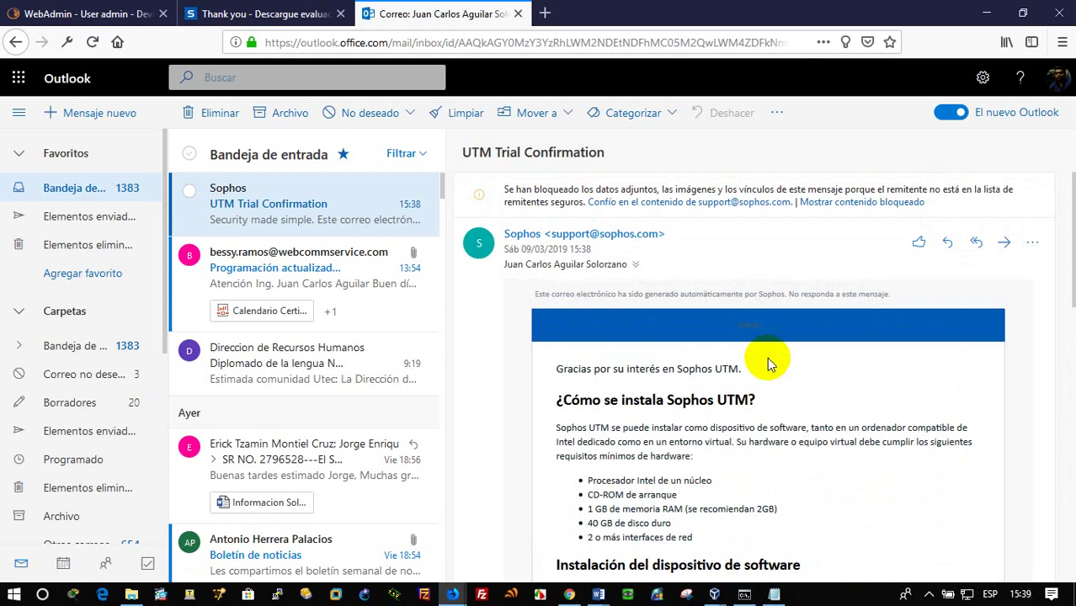
scroll(769, 364, down, 1)
scroll(768, 363, down, 2)
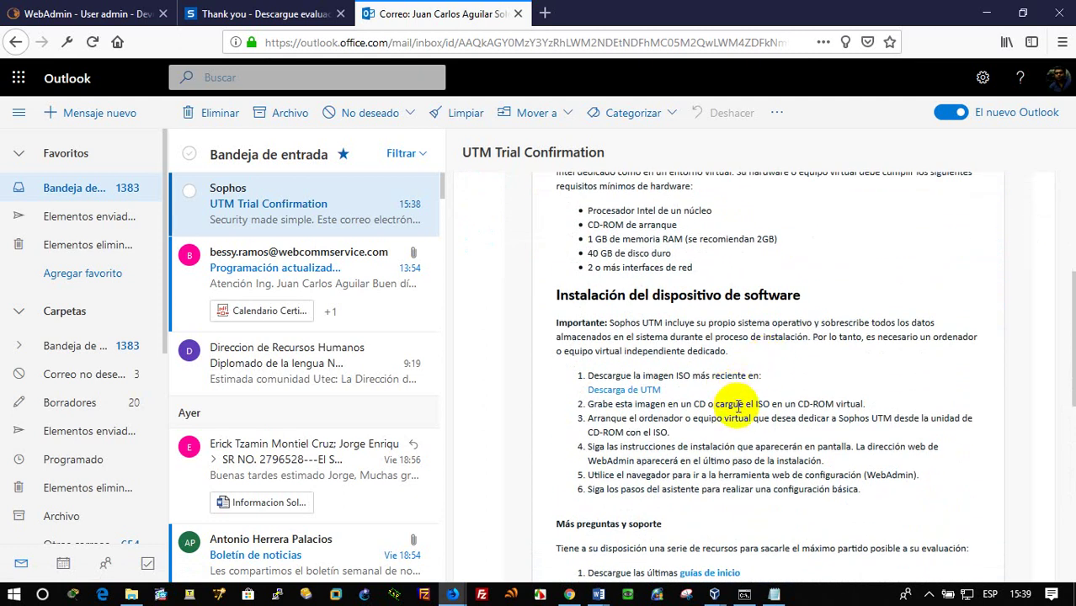
scroll(734, 404, down, 3)
scroll(739, 405, down, 2)
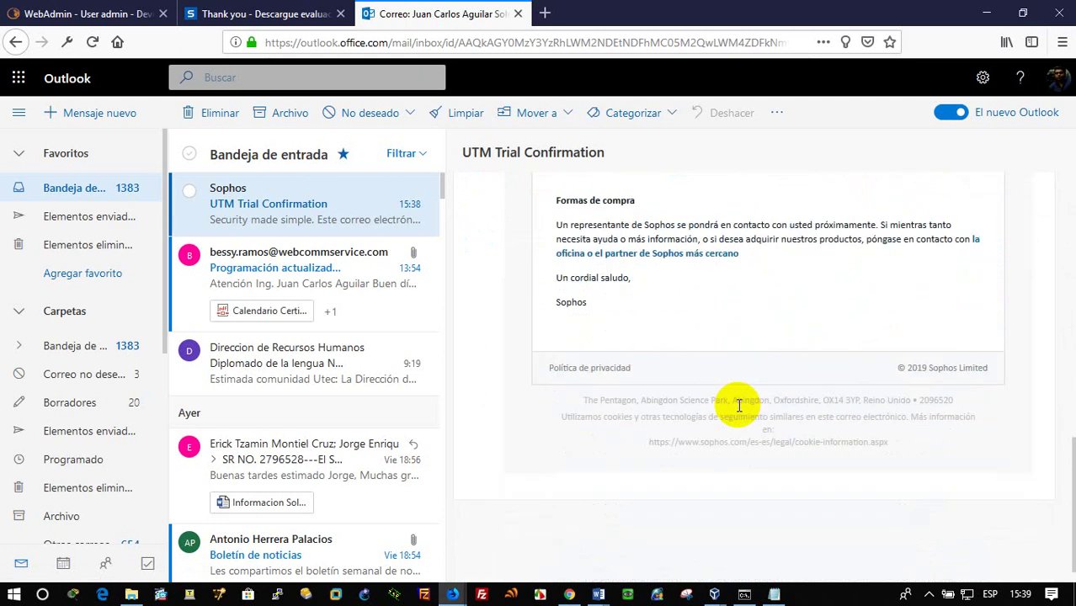
scroll(739, 405, up, 5)
scroll(739, 405, up, 4)
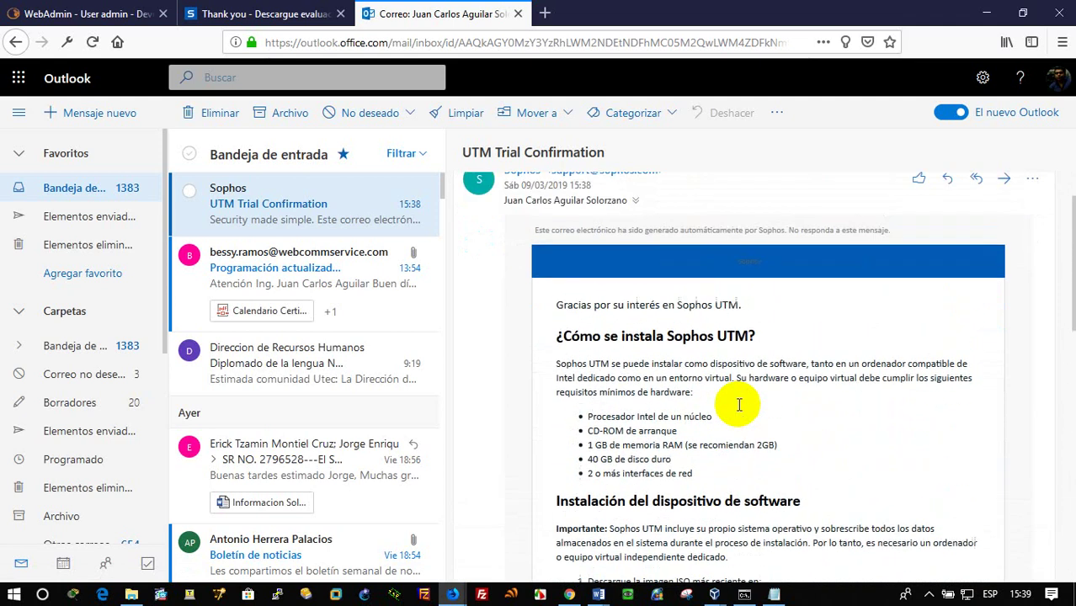
Start the Intercept X free trial from the Sophos thank-you page
click(268, 14)
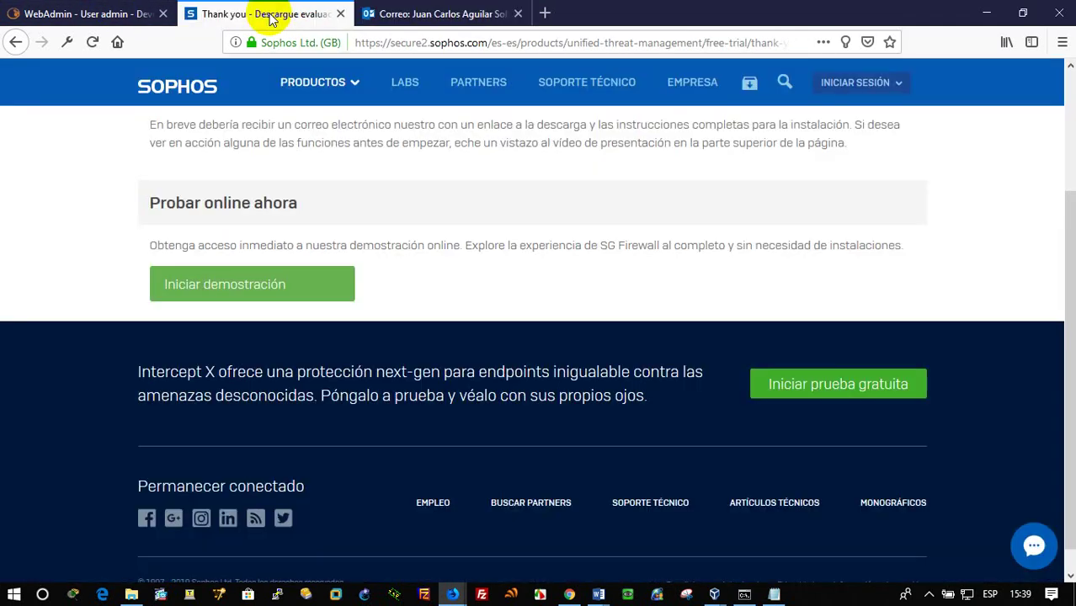
scroll(516, 270, up, 1)
scroll(516, 270, up, 2)
scroll(615, 283, down, 2)
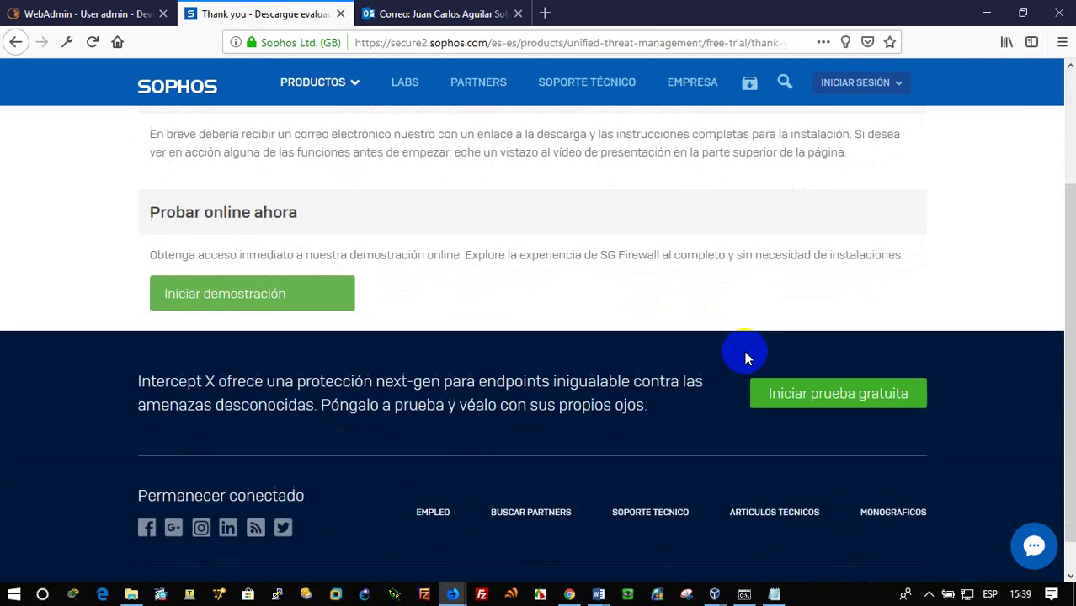
click(836, 399)
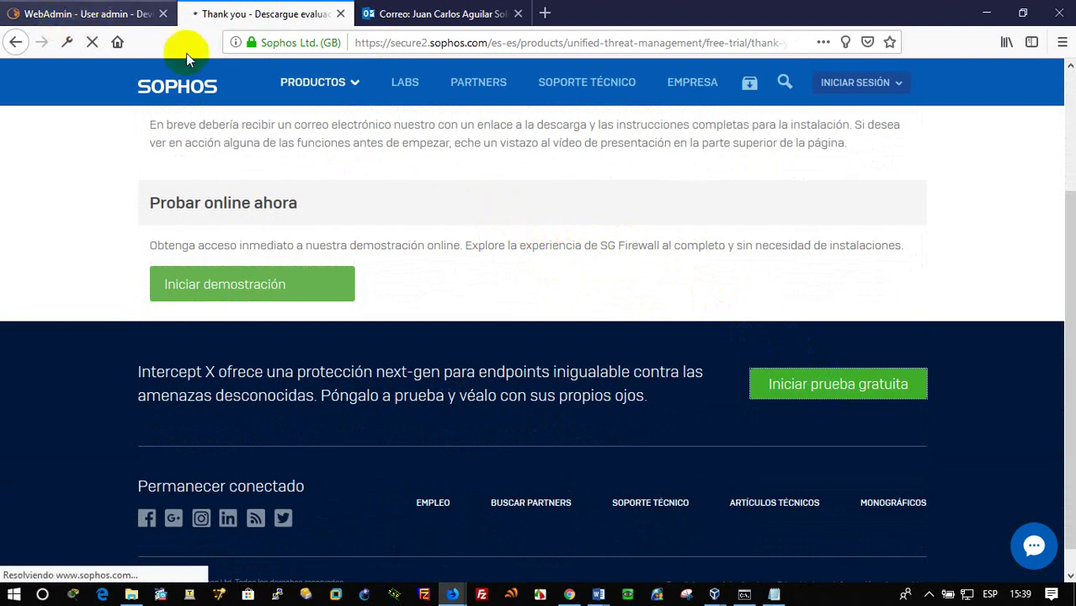
click(830, 380)
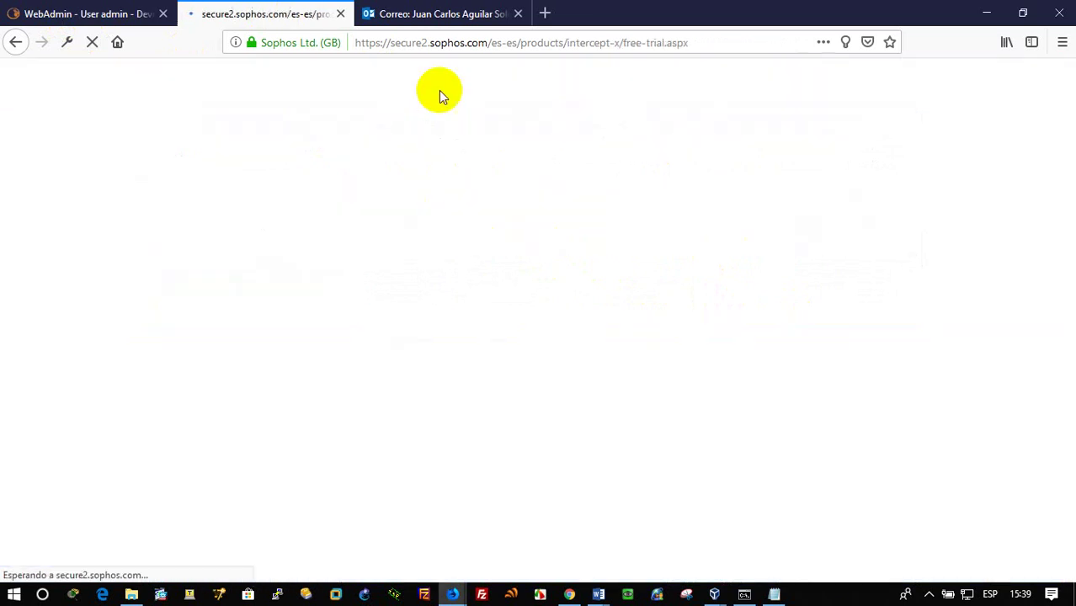
Agree to receive Sophos news and offers and submit the form's first step
scroll(527, 186, down, 2)
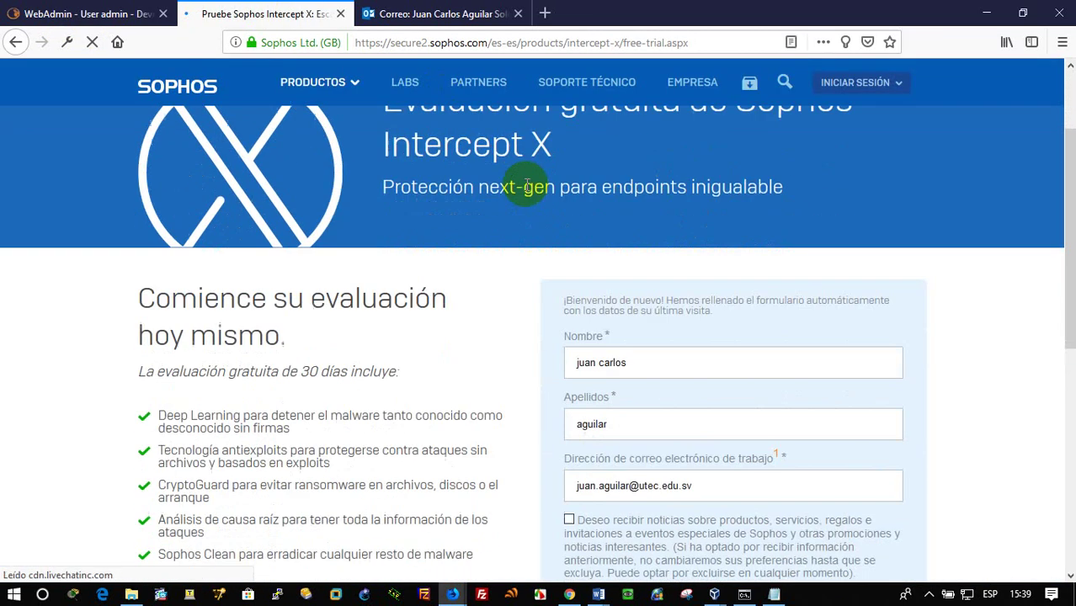
scroll(525, 185, down, 4)
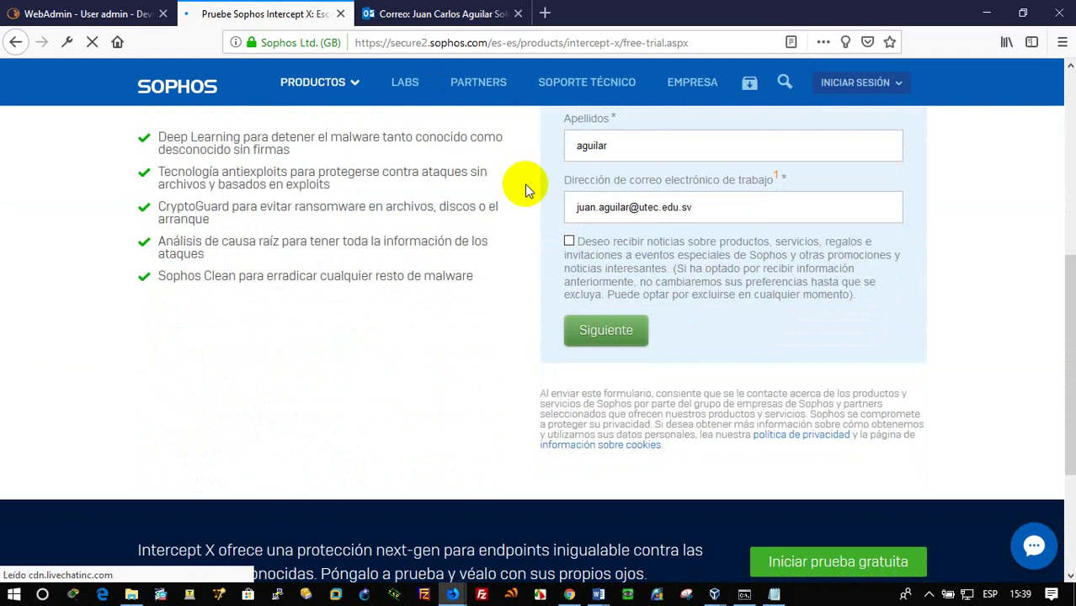
click(569, 244)
scroll(660, 284, up, 2)
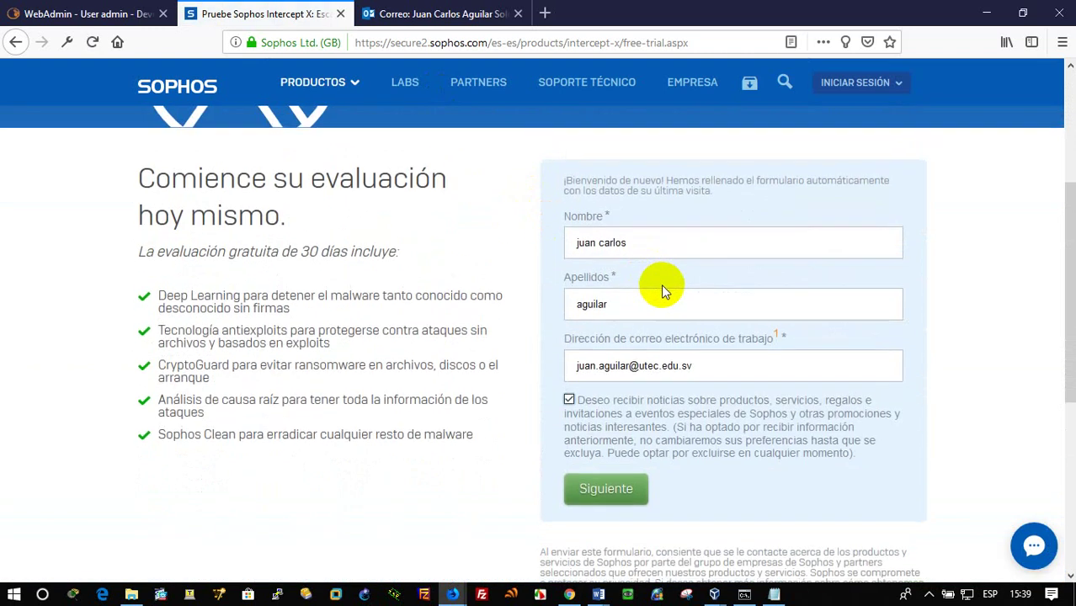
scroll(661, 283, down, 1)
click(634, 413)
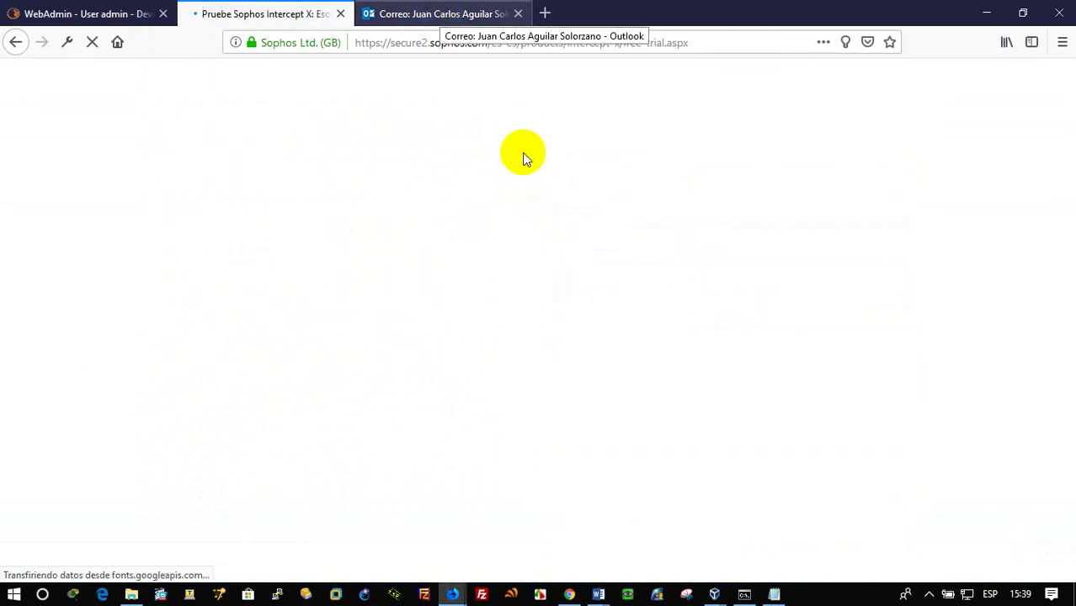
scroll(611, 265, down, 5)
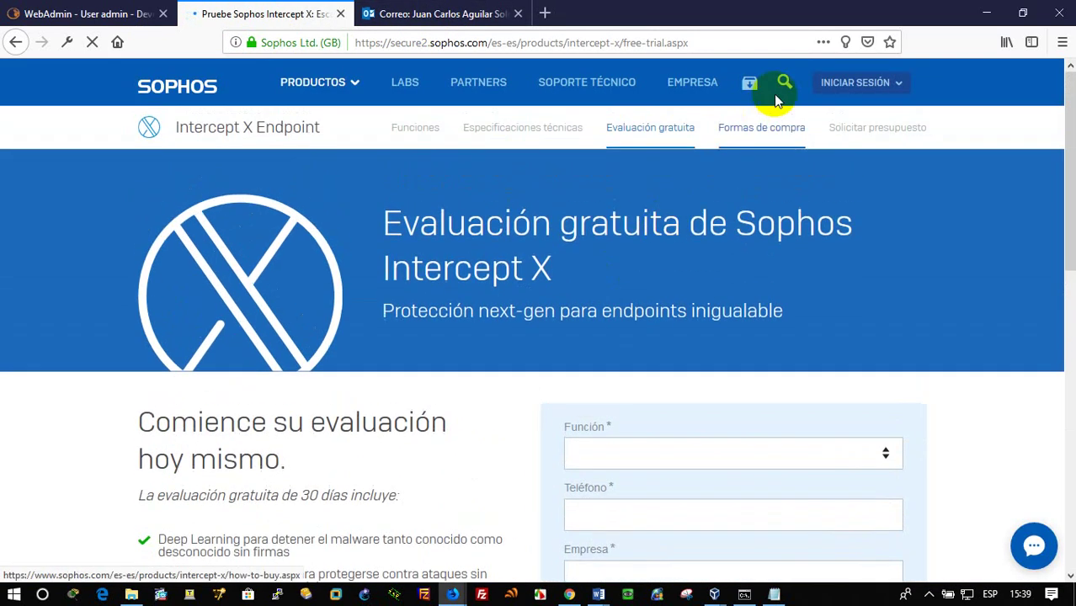
Choose Sophos Central under INICIAR SESIÓN, then go back to the Outlook confirmation email
click(847, 87)
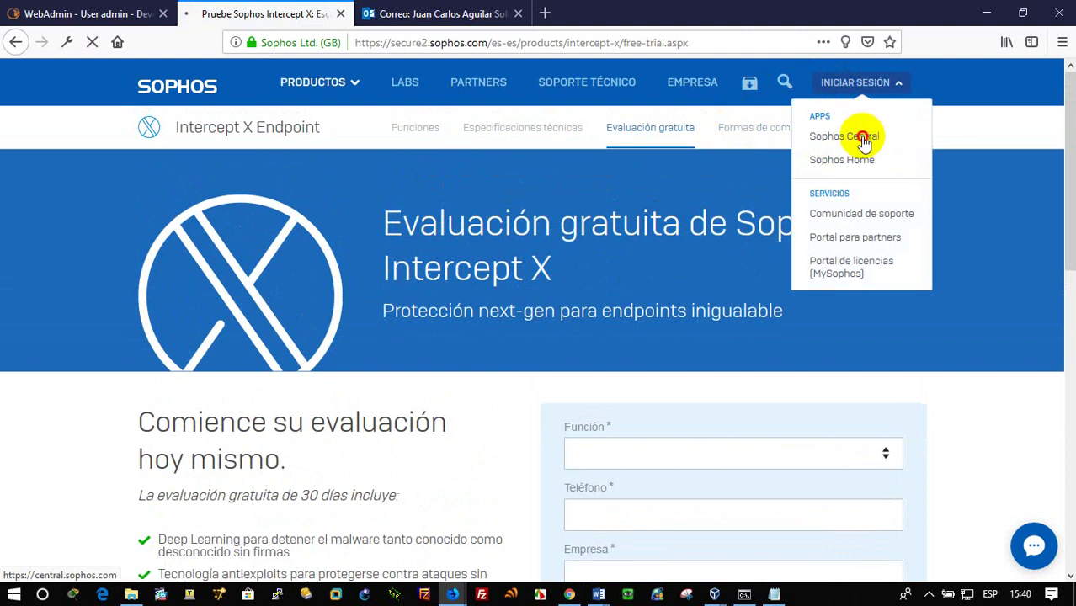
click(863, 141)
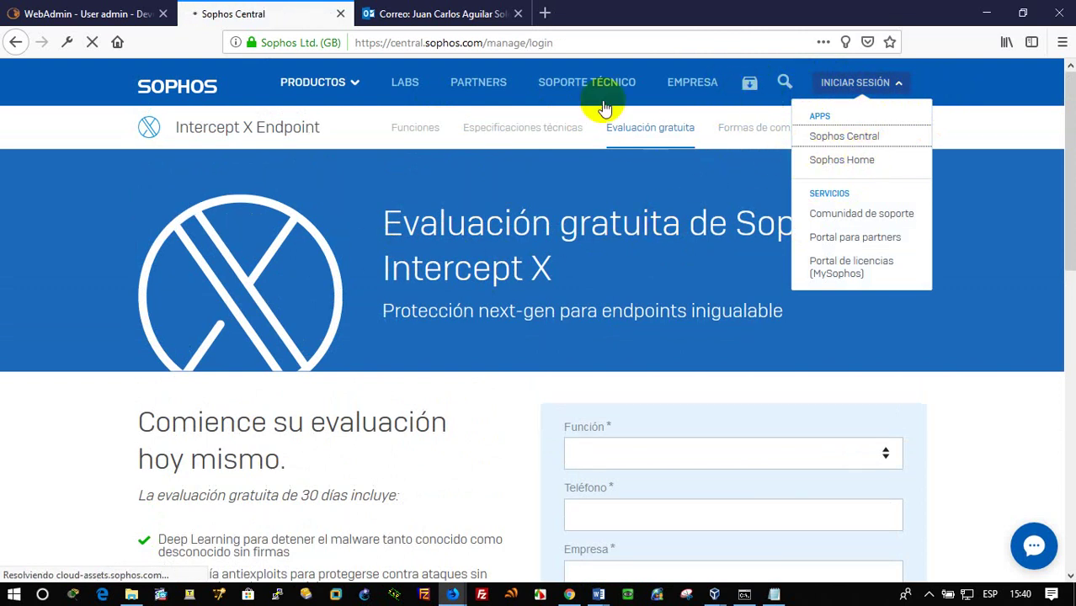
click(468, 15)
scroll(733, 349, down, 5)
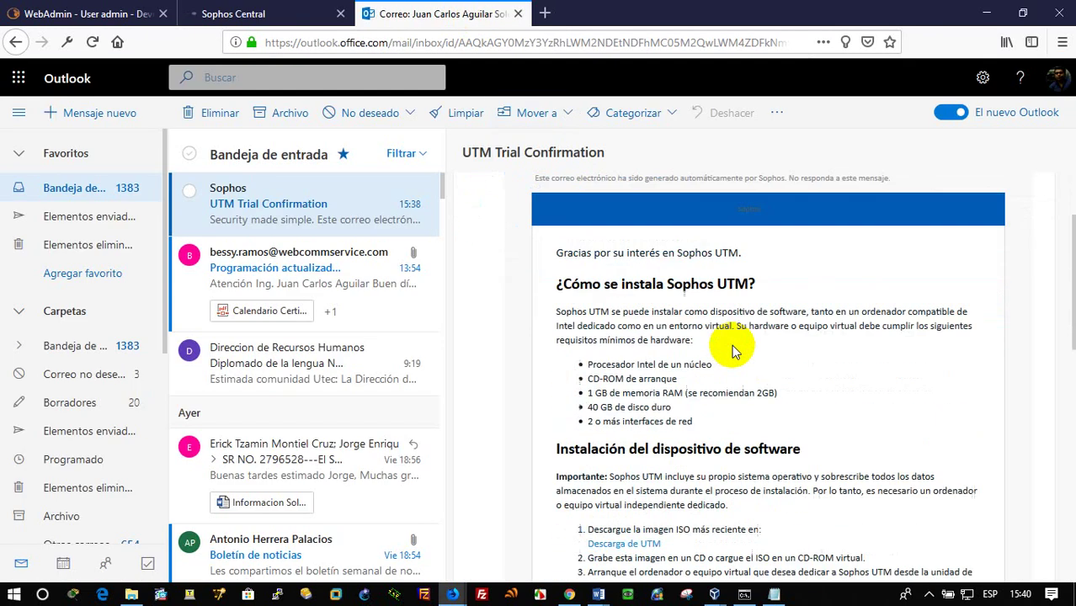
Download the UTM installation image asg-9.600-5.1.iso and save it to disk
click(630, 301)
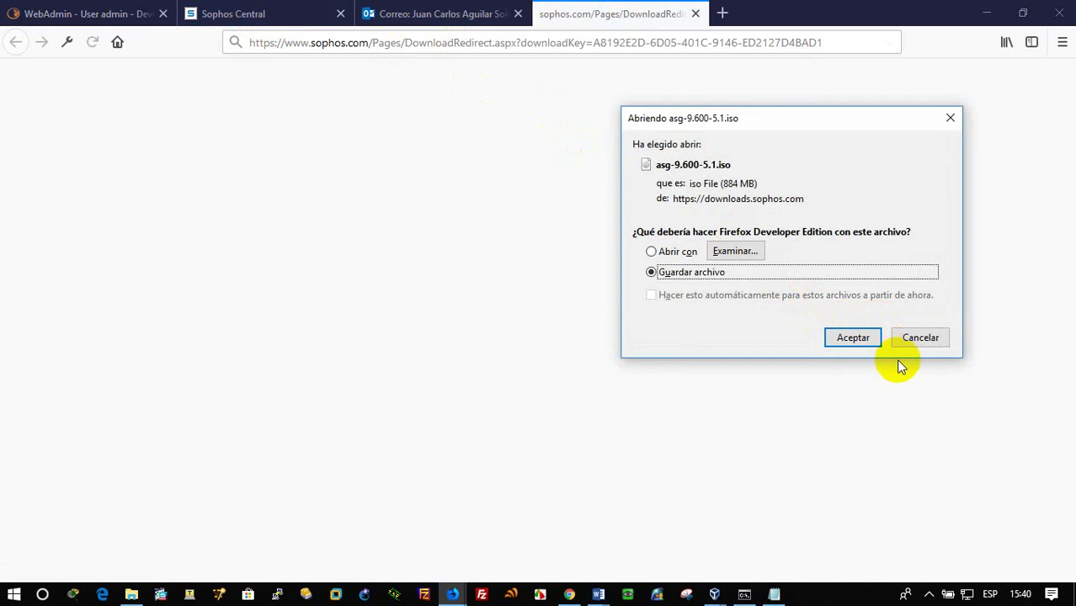
click(853, 337)
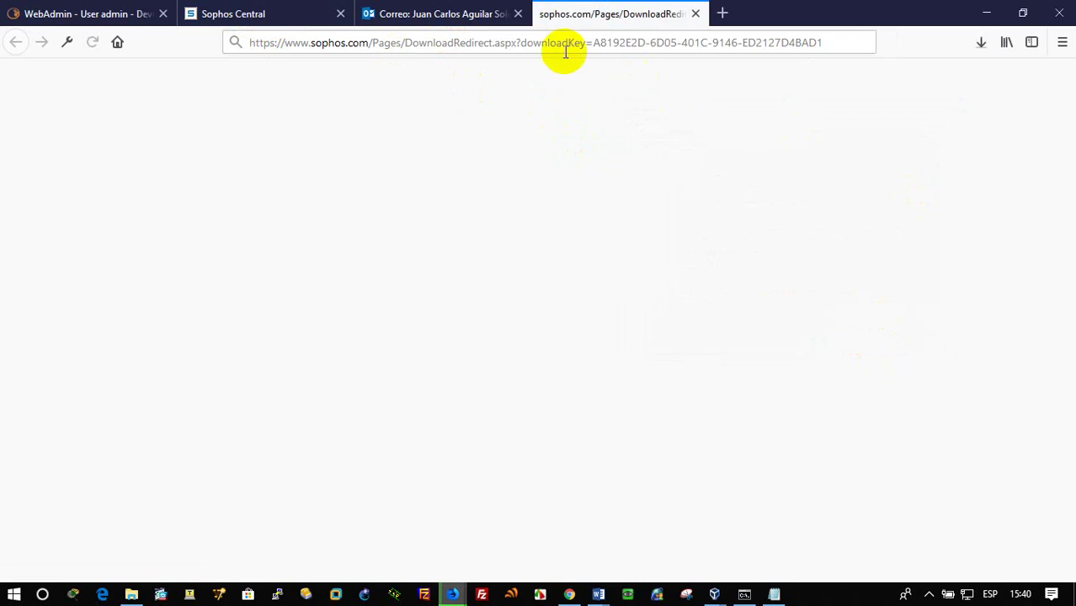
click(455, 19)
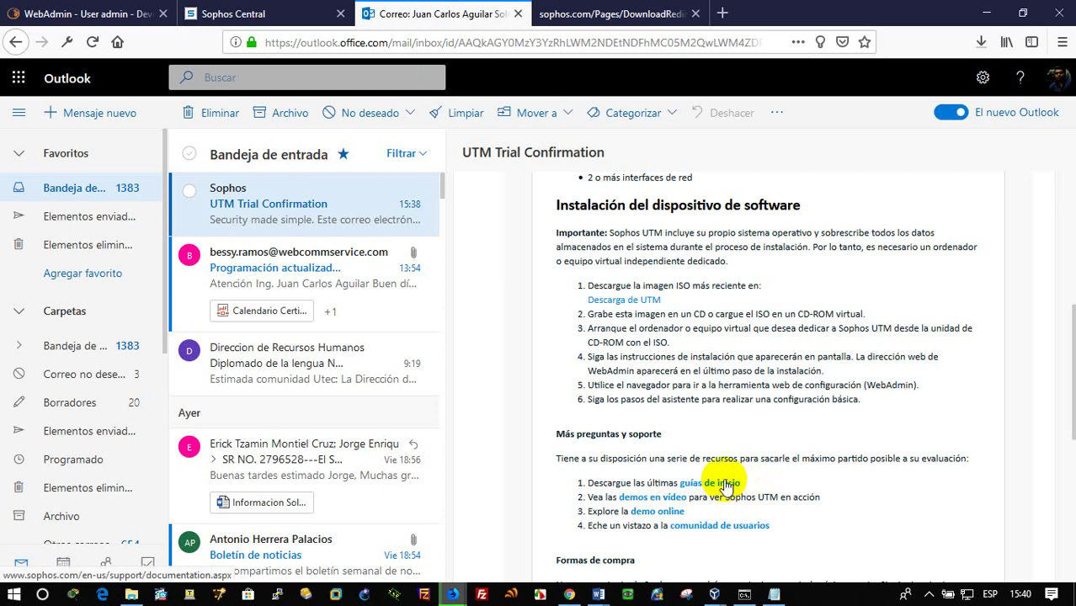
Open the email's UTM getting-started guides link in a new tab
scroll(726, 486, down, 4)
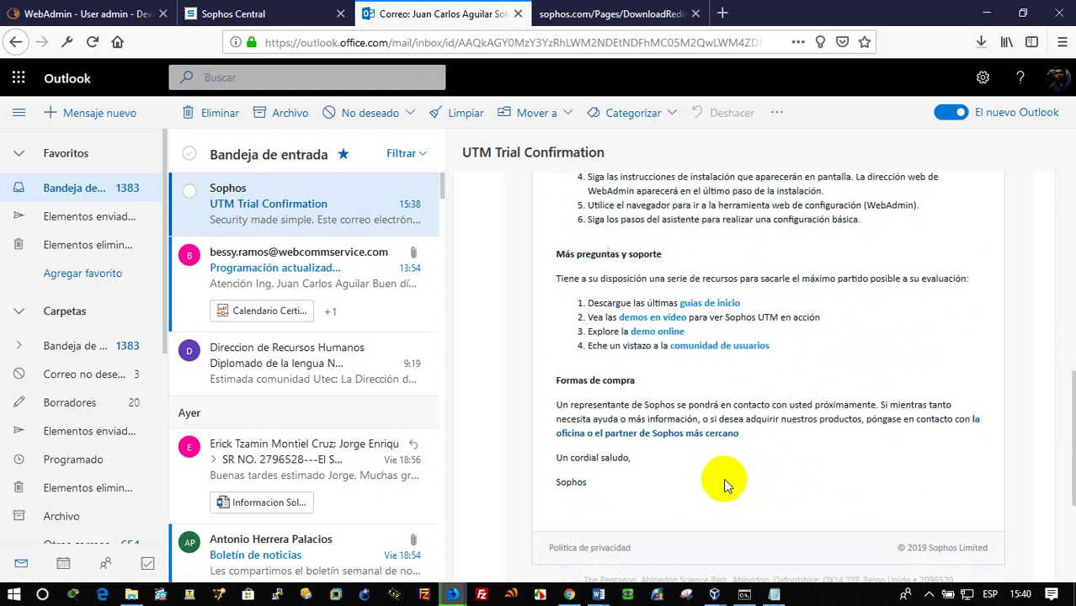
click(720, 304)
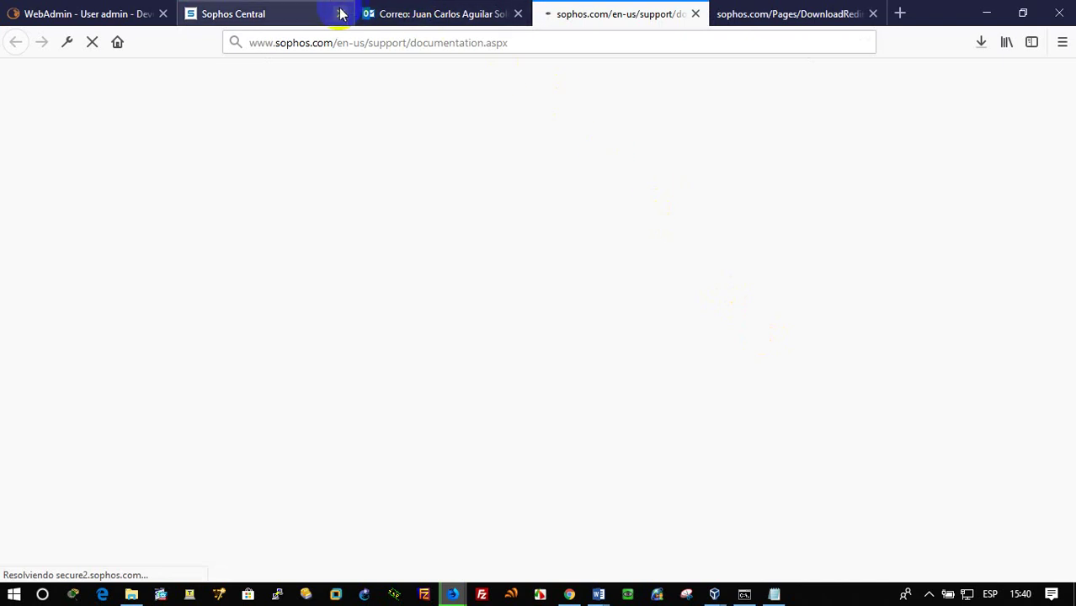
click(312, 14)
click(322, 295)
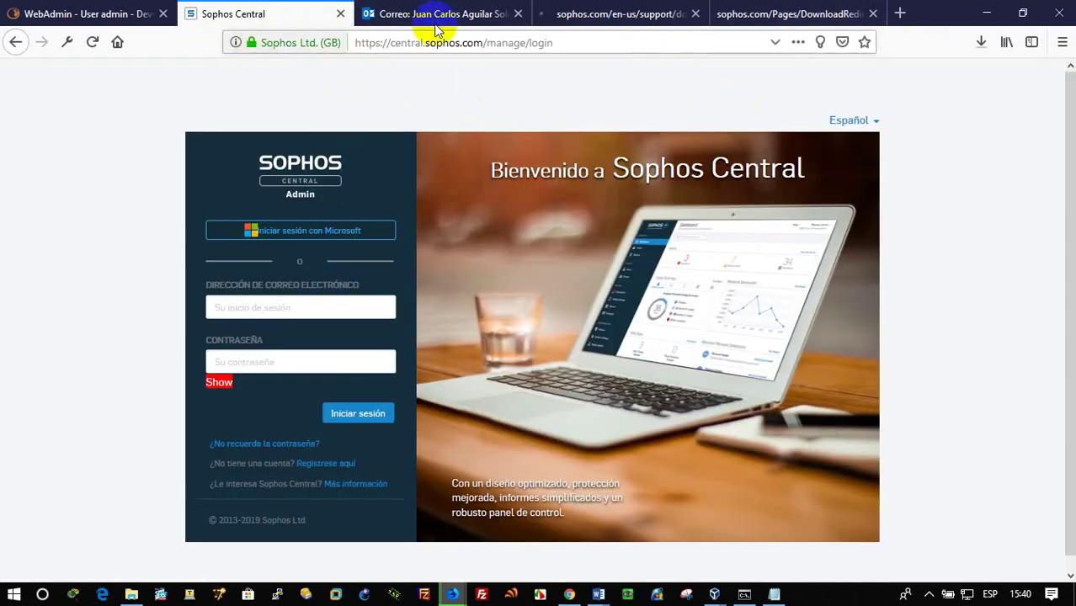
click(773, 11)
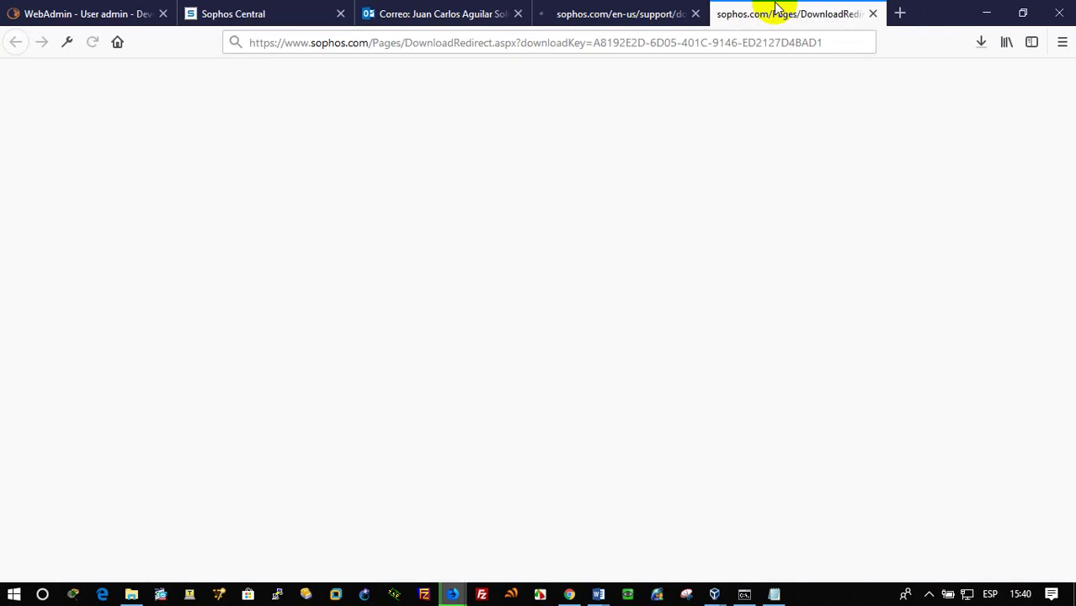
Search Google for 'licencia gratuita sophos' in the blank tab, then return to Outlook
click(572, 50)
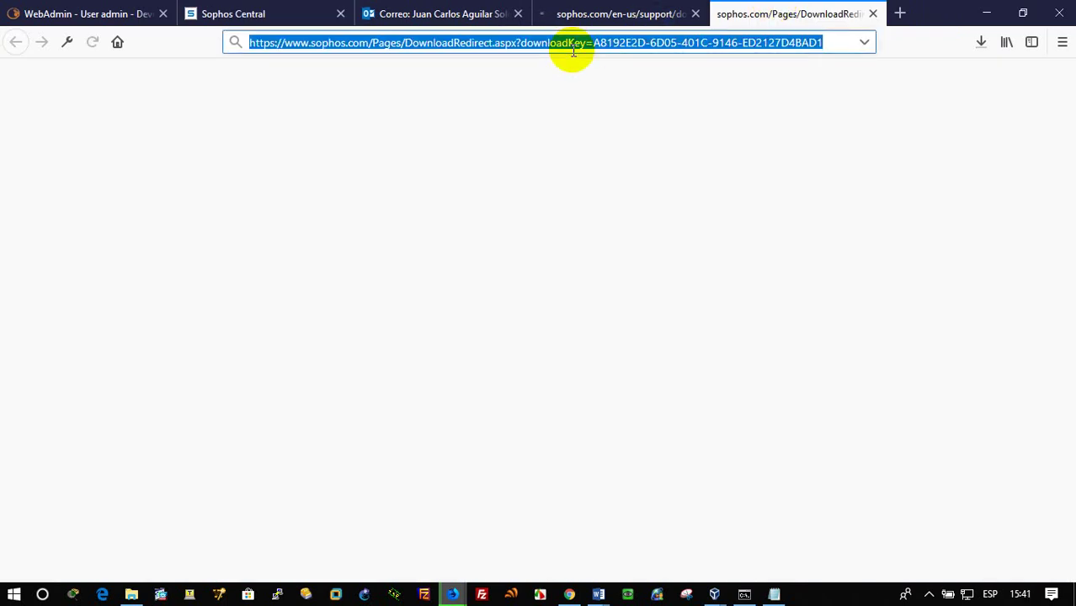
text(licencia)
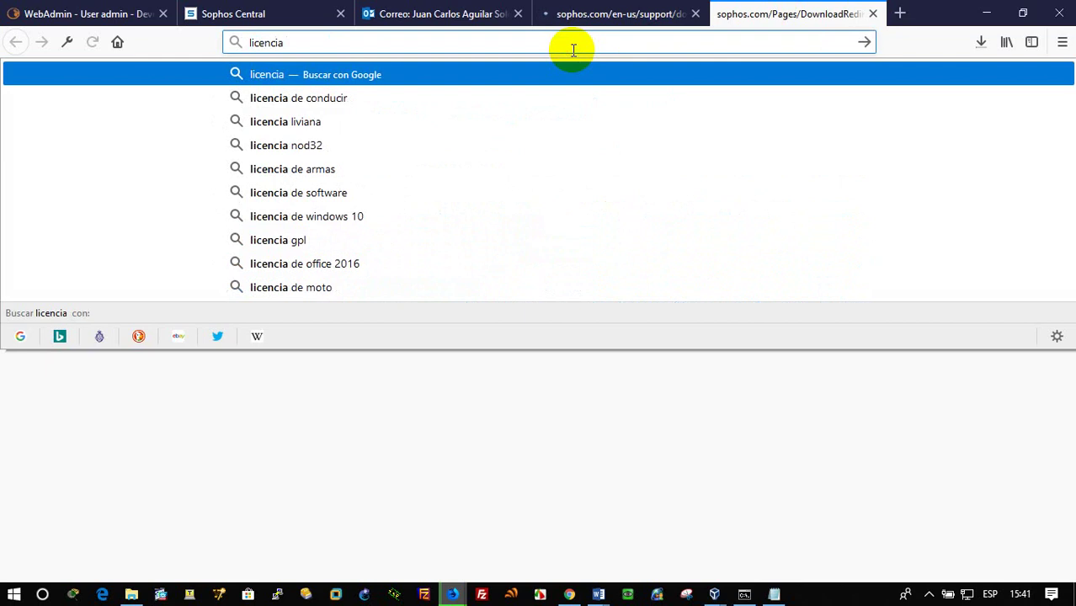
text( grat)
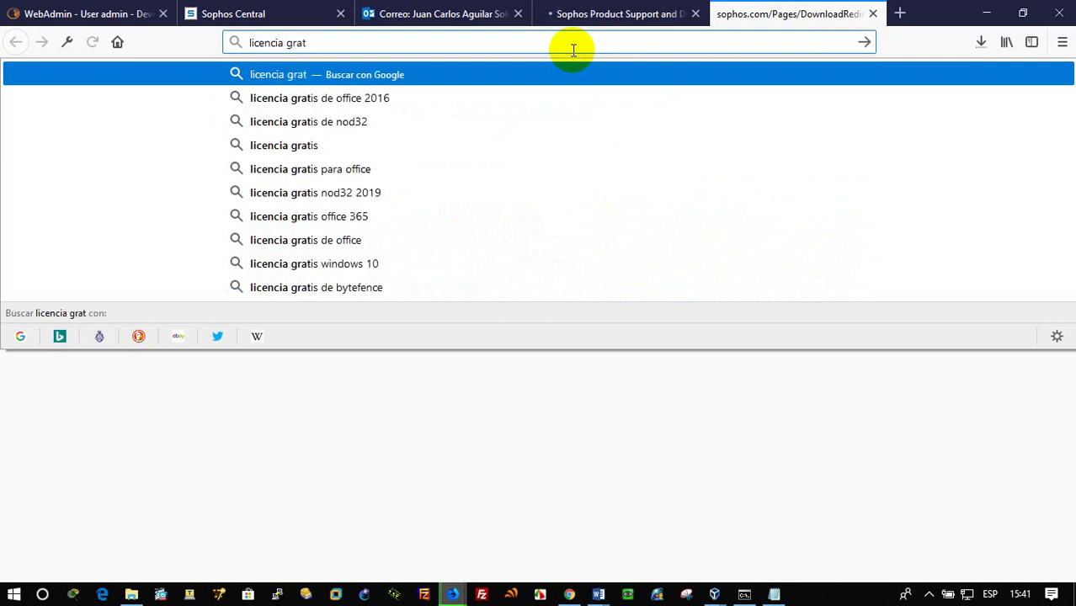
text(uita sophos)
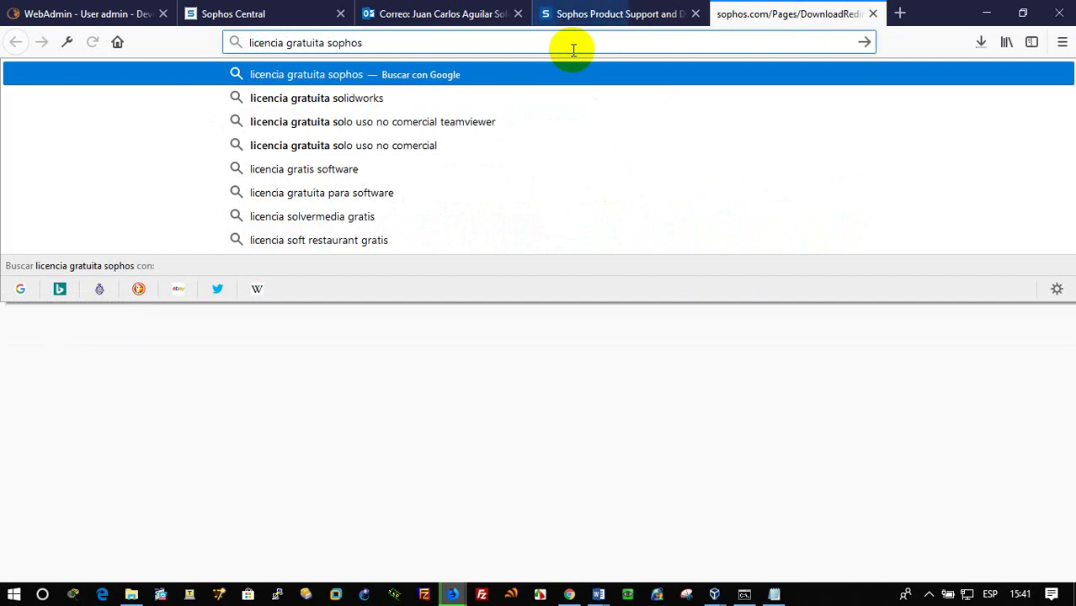
key(Return)
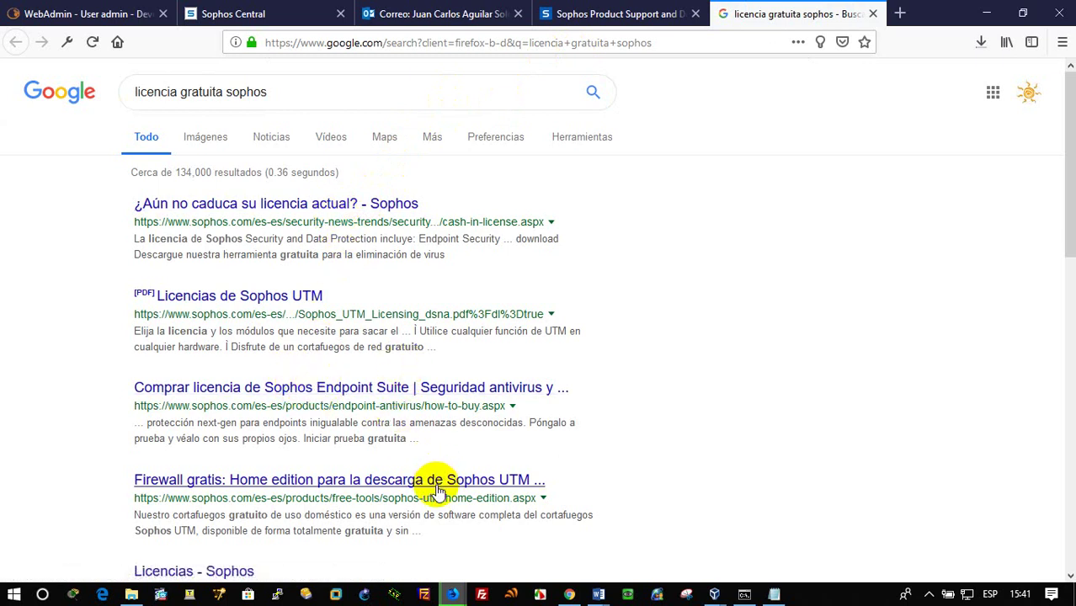
click(470, 17)
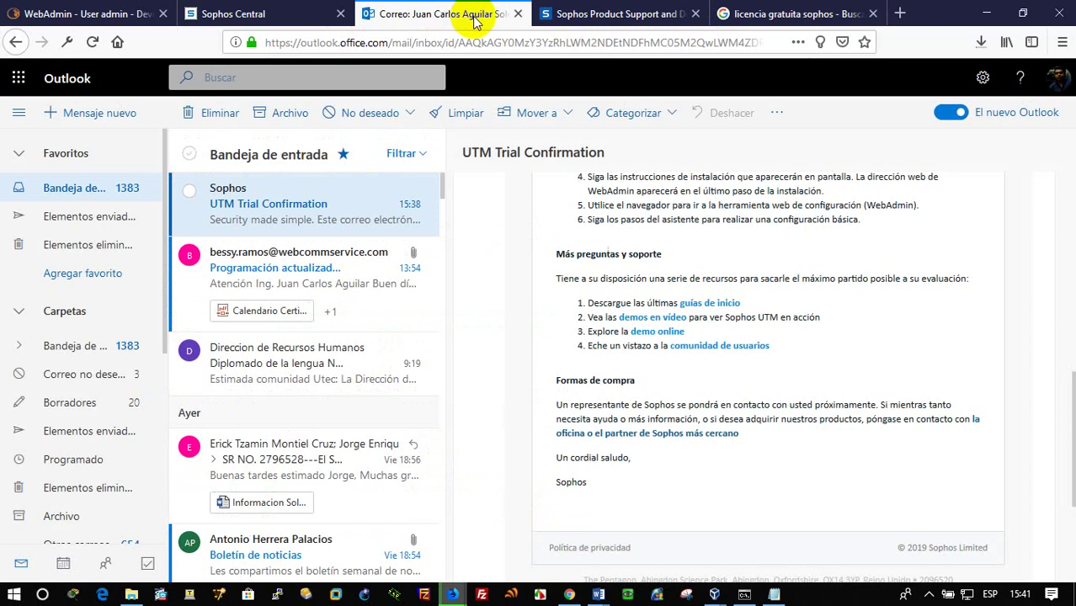
Go back from Sophos Central and open Sophos Home via INICIAR SESIÓN, then return to WebAdmin
click(242, 14)
click(15, 44)
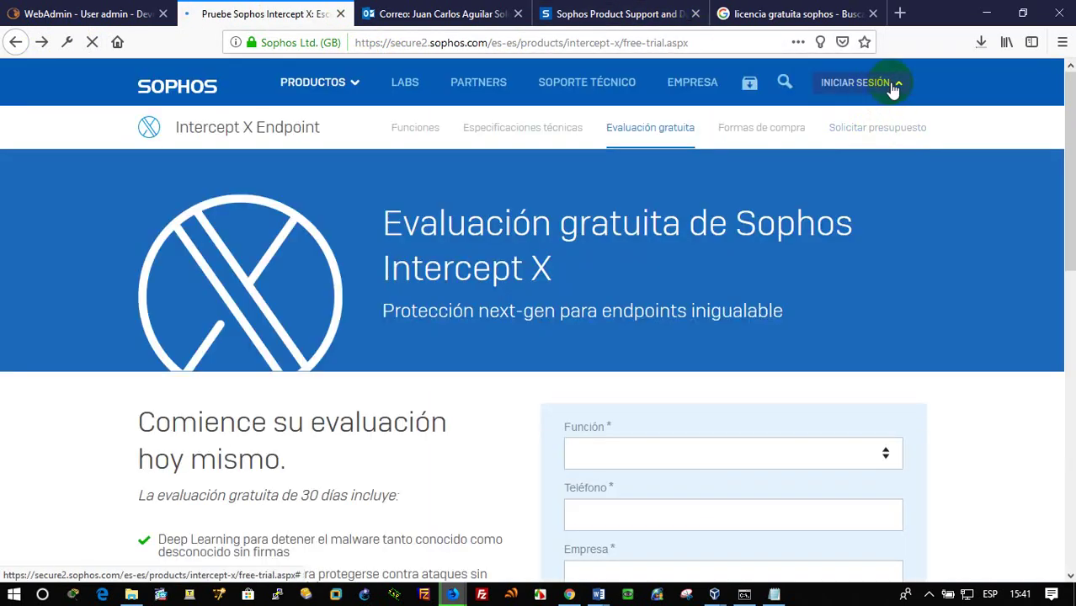
click(893, 90)
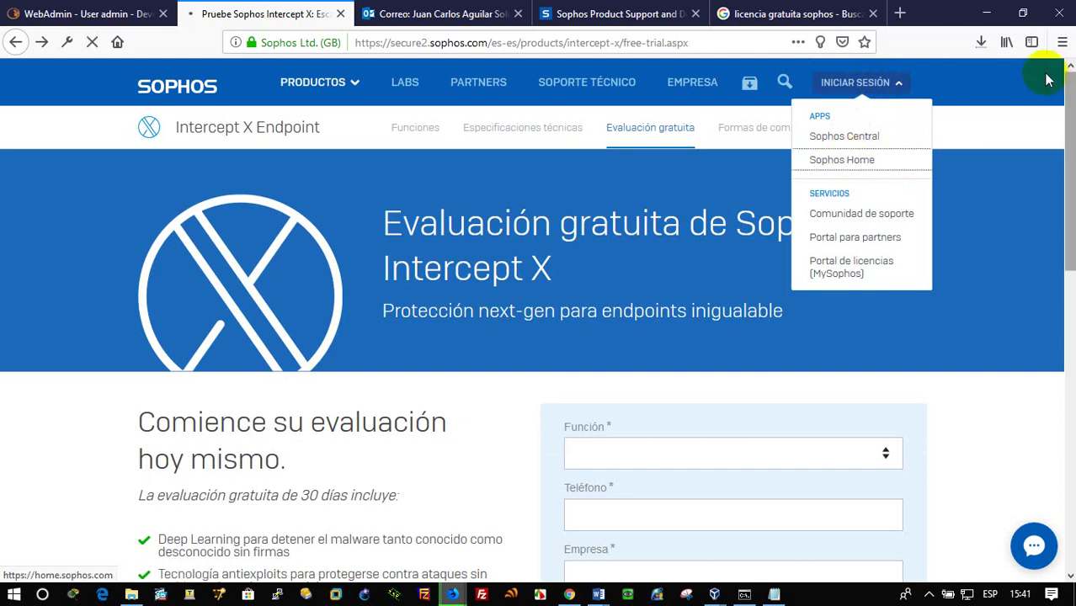
click(847, 162)
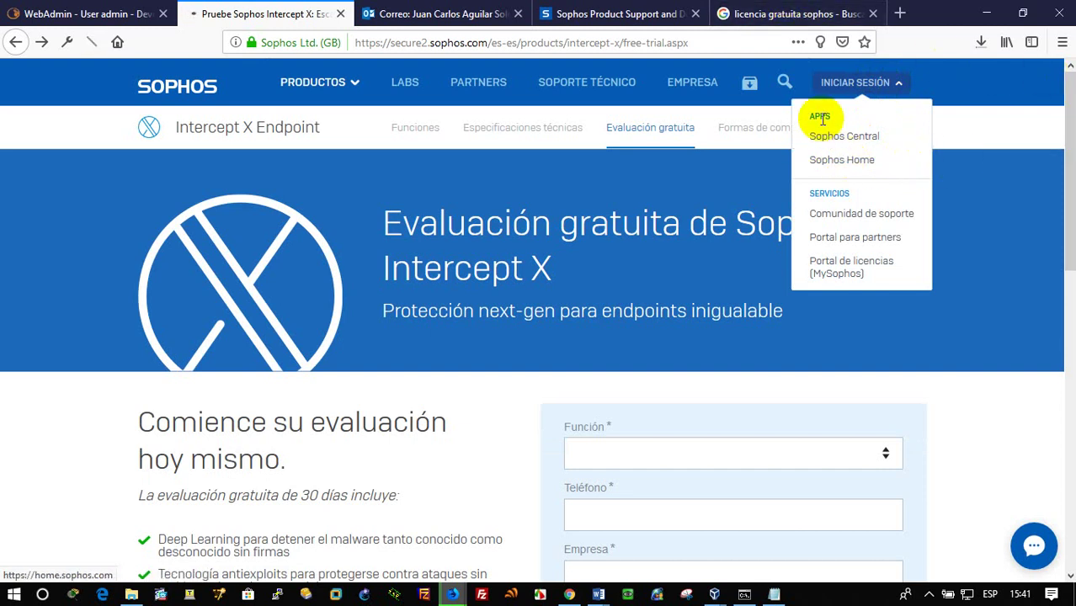
click(86, 11)
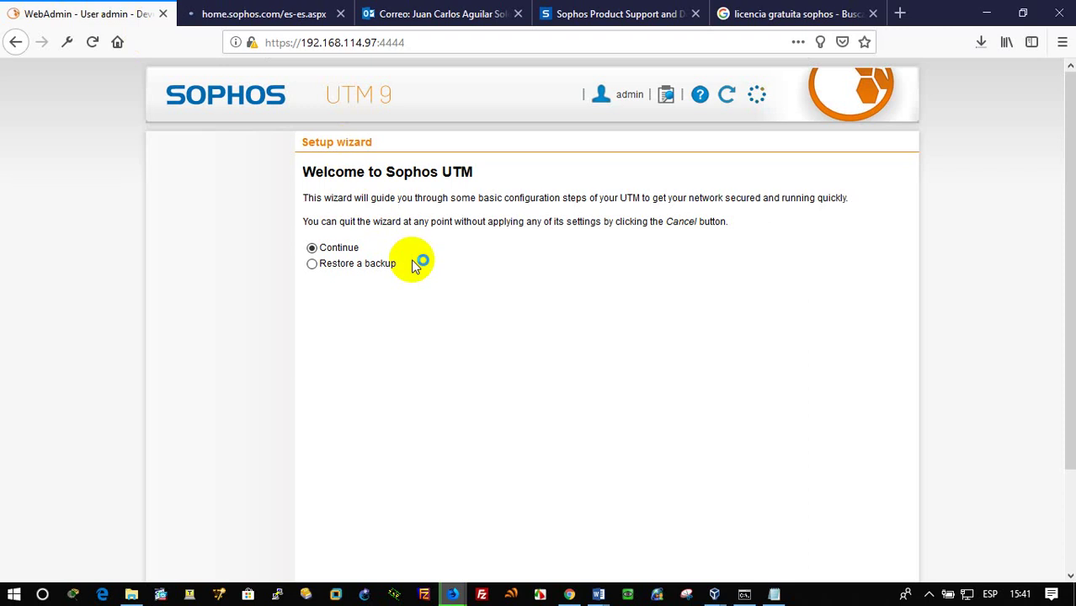
Scroll to the License file field and highlight the 30-day trial licence note
scroll(1036, 349, down, 3)
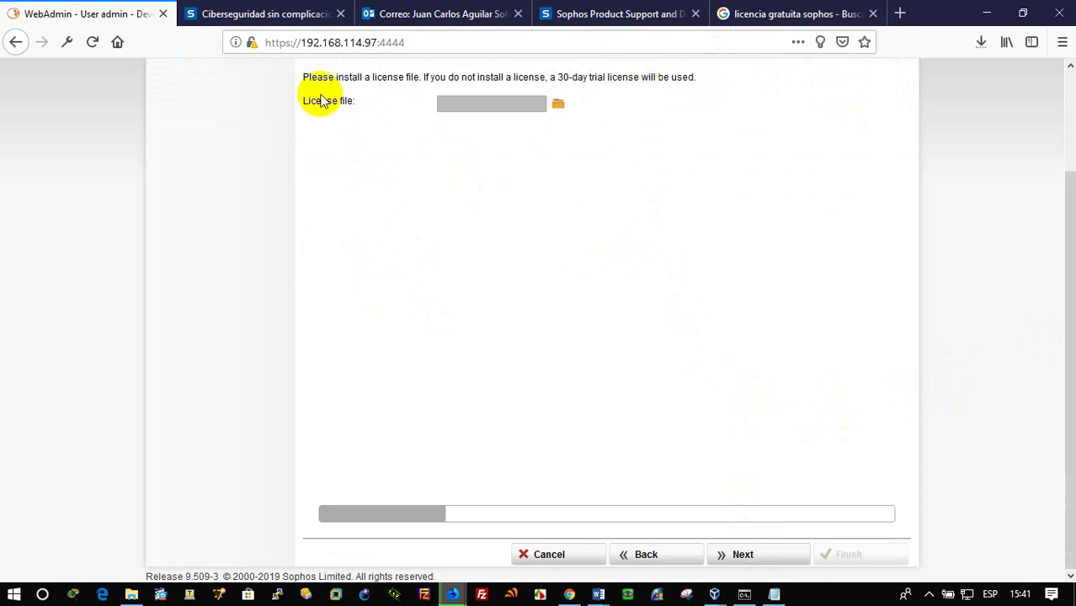
drag(562, 77, 676, 77)
click(265, 16)
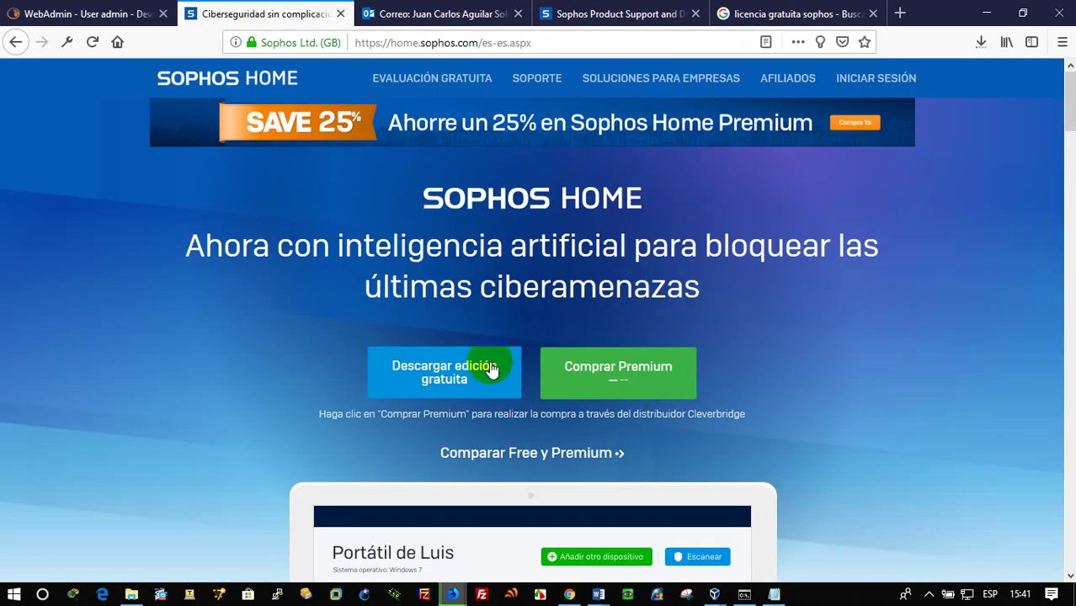
scroll(492, 368, down, 3)
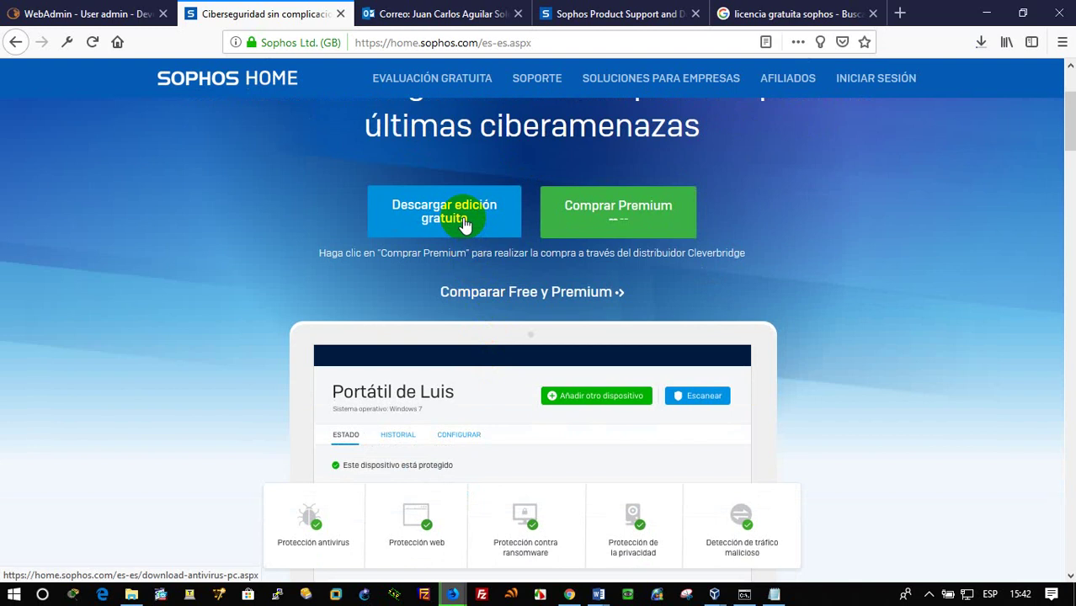
scroll(464, 223, down, 4)
scroll(464, 223, up, 4)
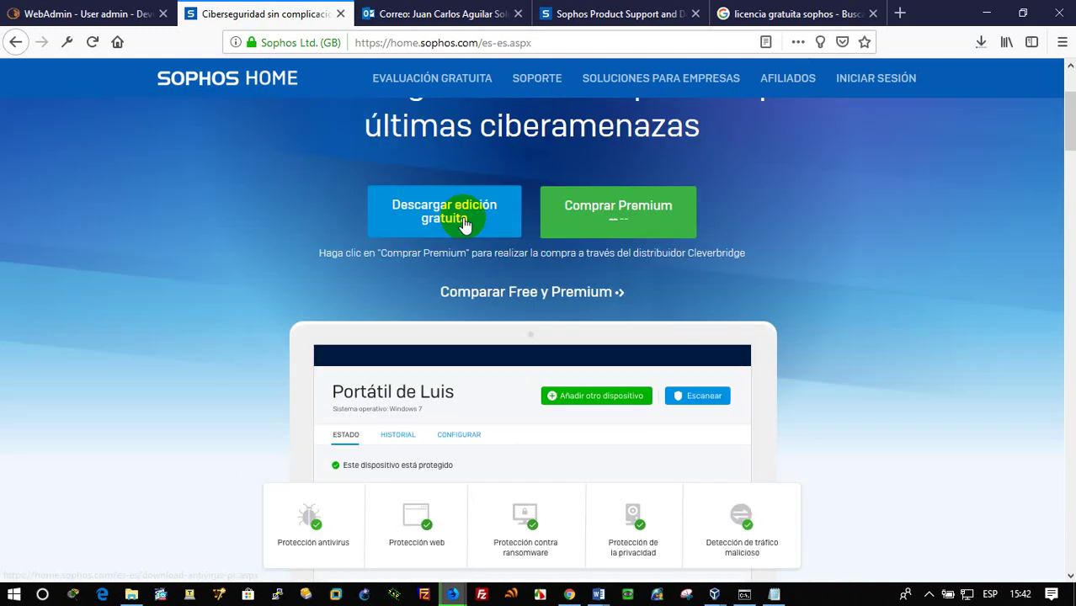
scroll(463, 224, up, 3)
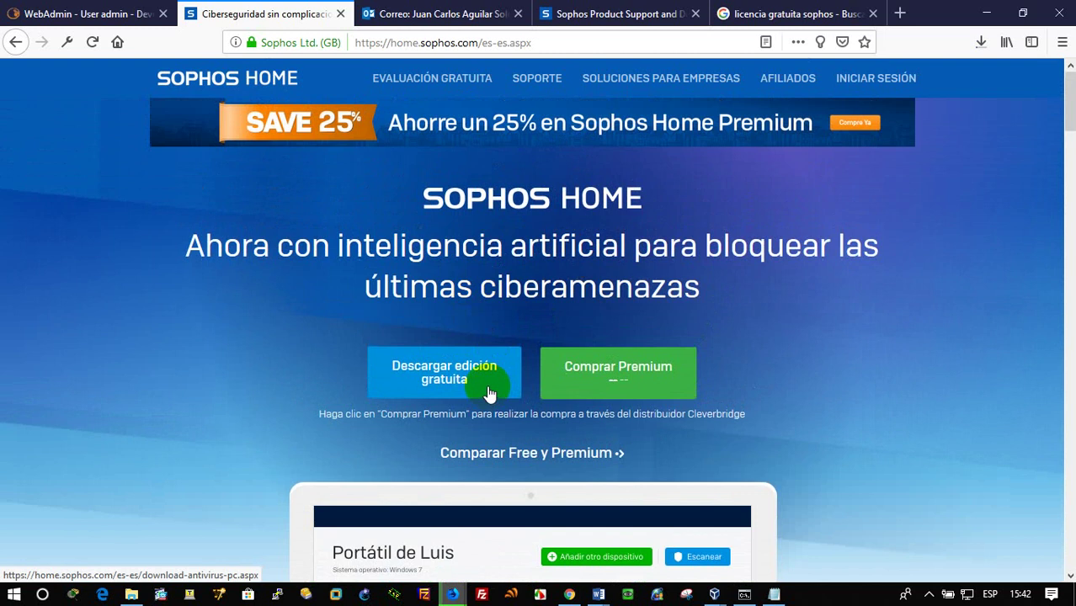
scroll(489, 392, down, 3)
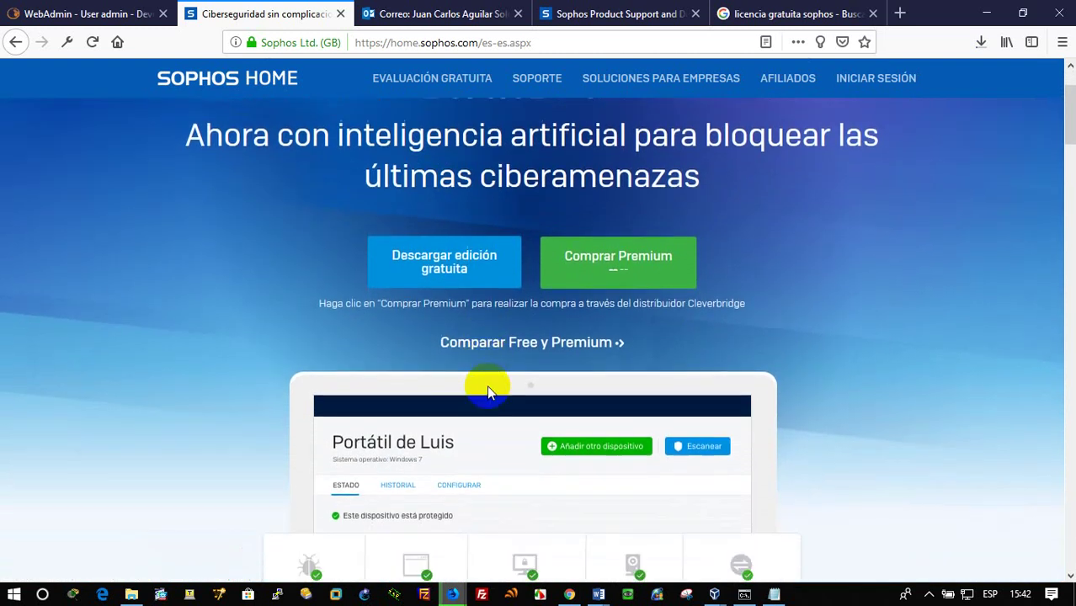
scroll(488, 392, up, 3)
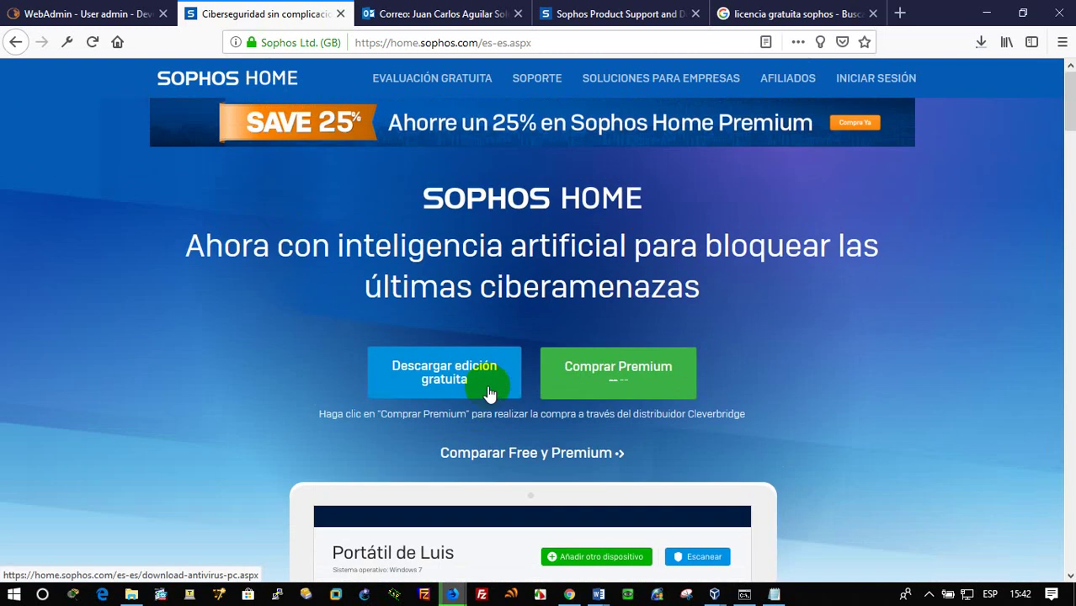
click(732, 13)
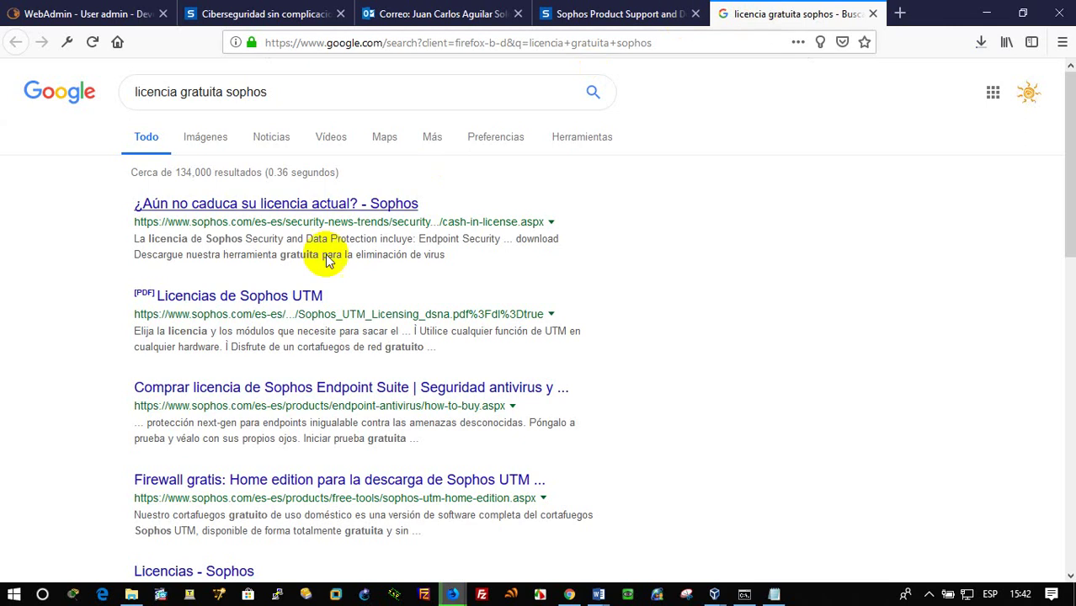
scroll(416, 425, down, 2)
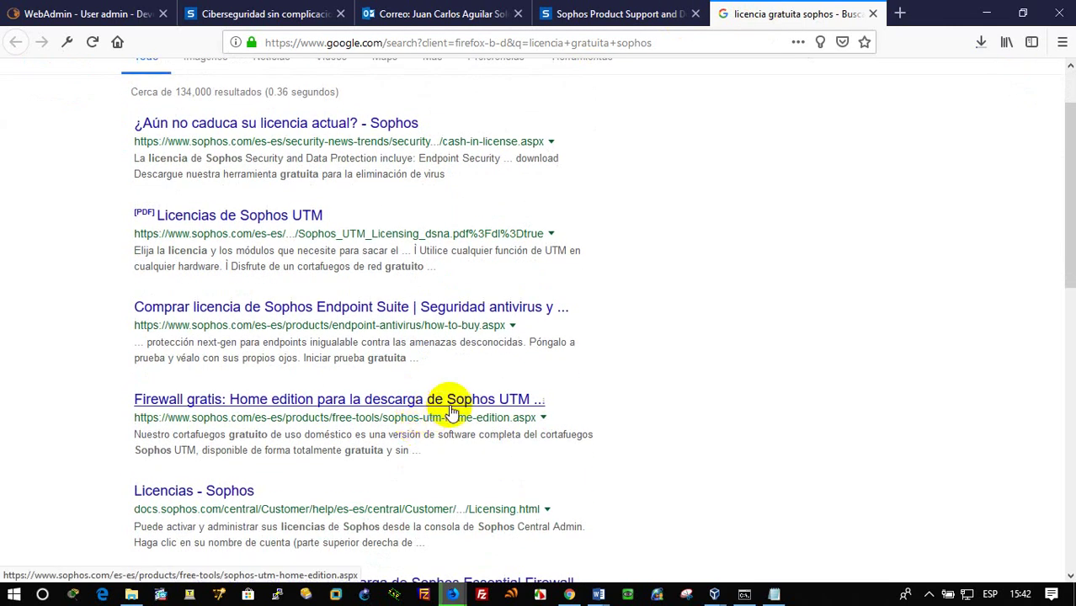
scroll(452, 413, down, 4)
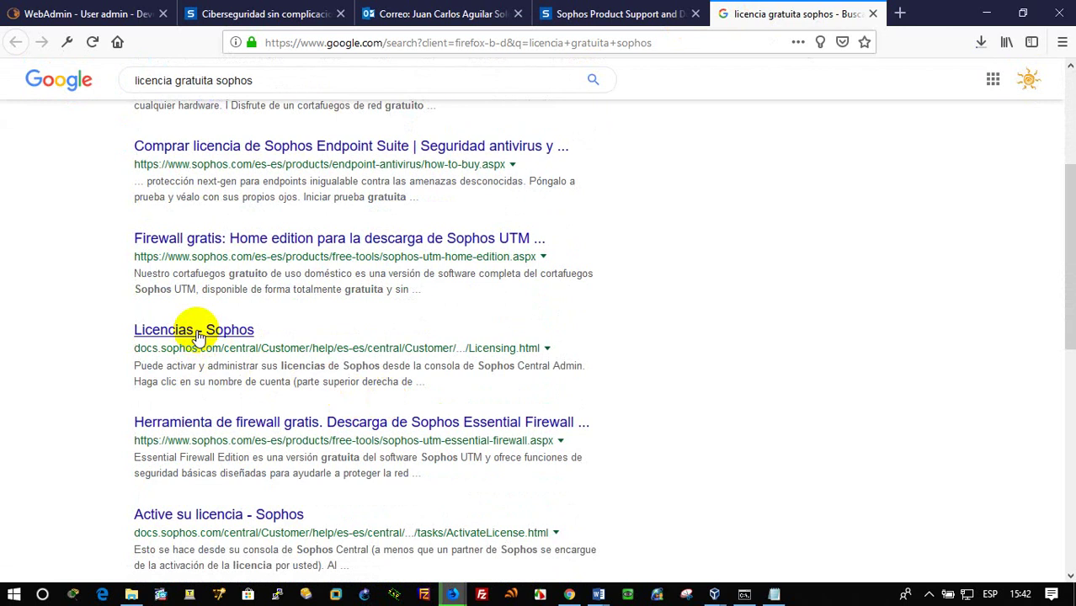
click(278, 14)
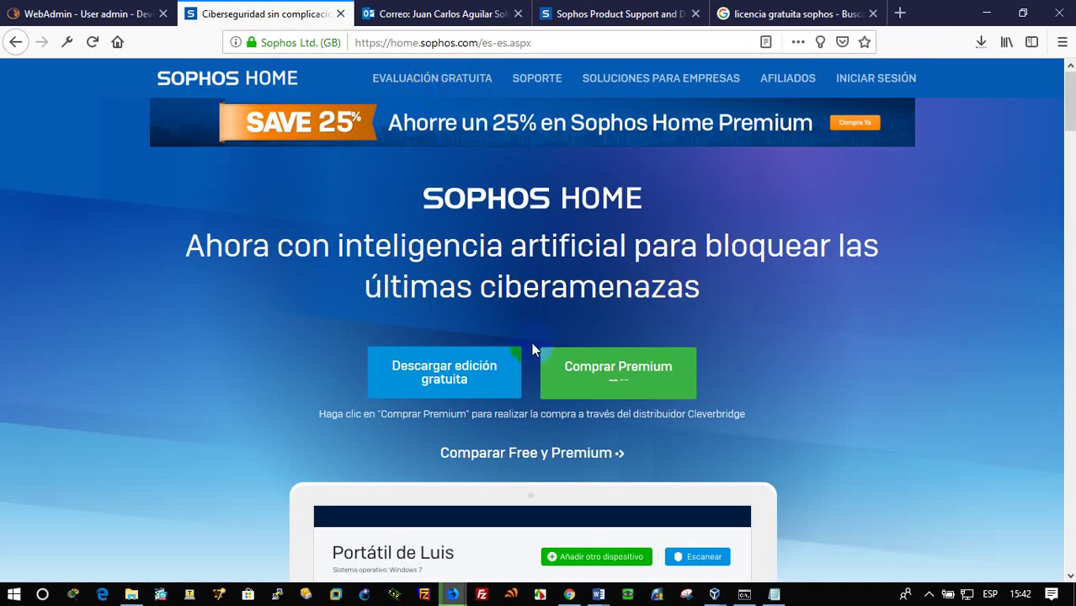
click(453, 381)
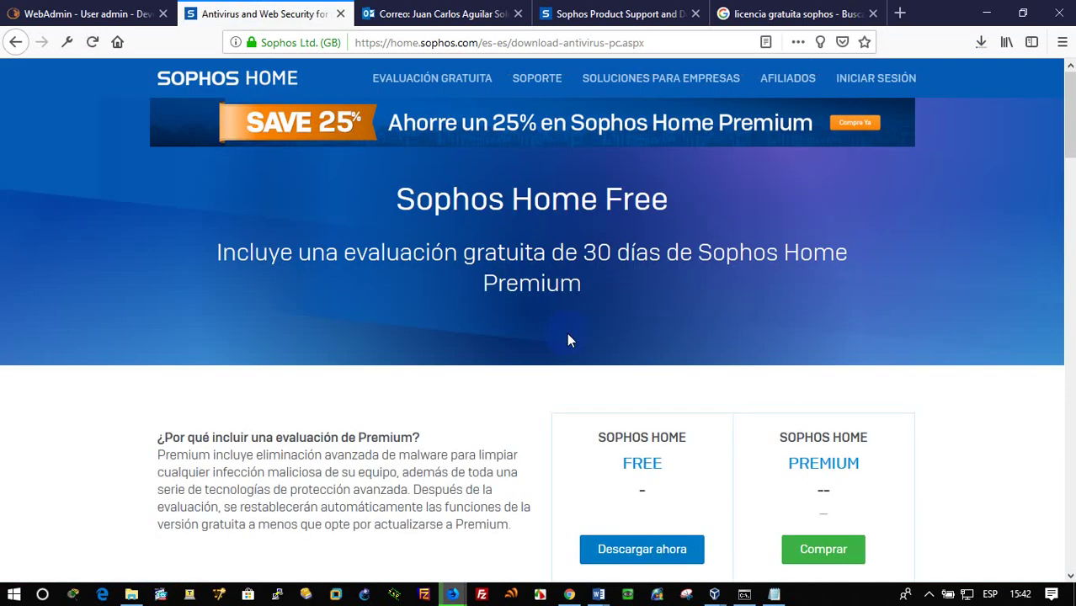
scroll(567, 335, down, 3)
scroll(647, 426, down, 3)
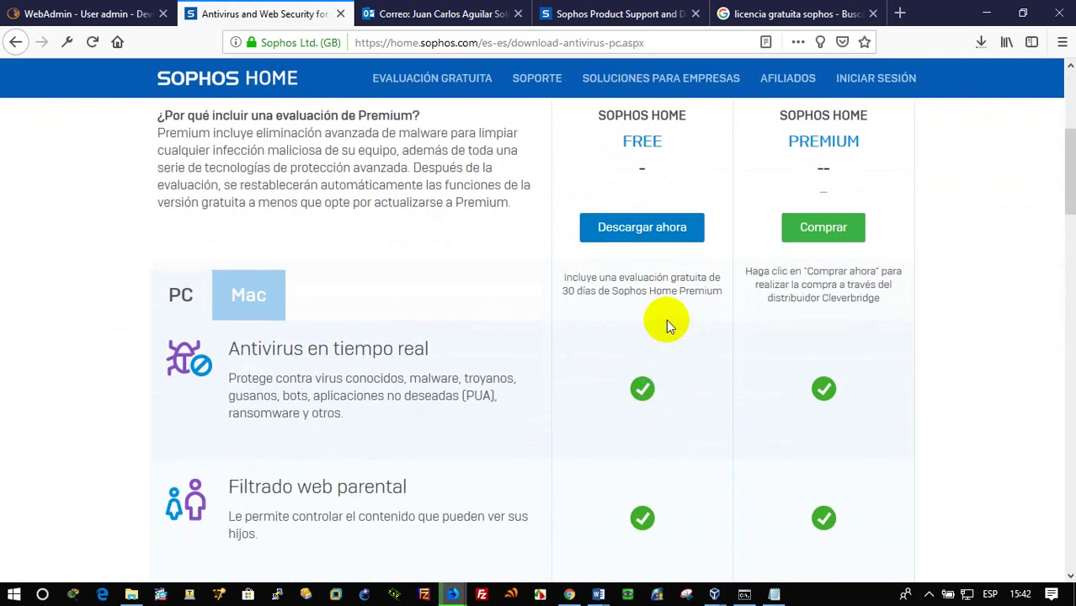
scroll(667, 320, up, 5)
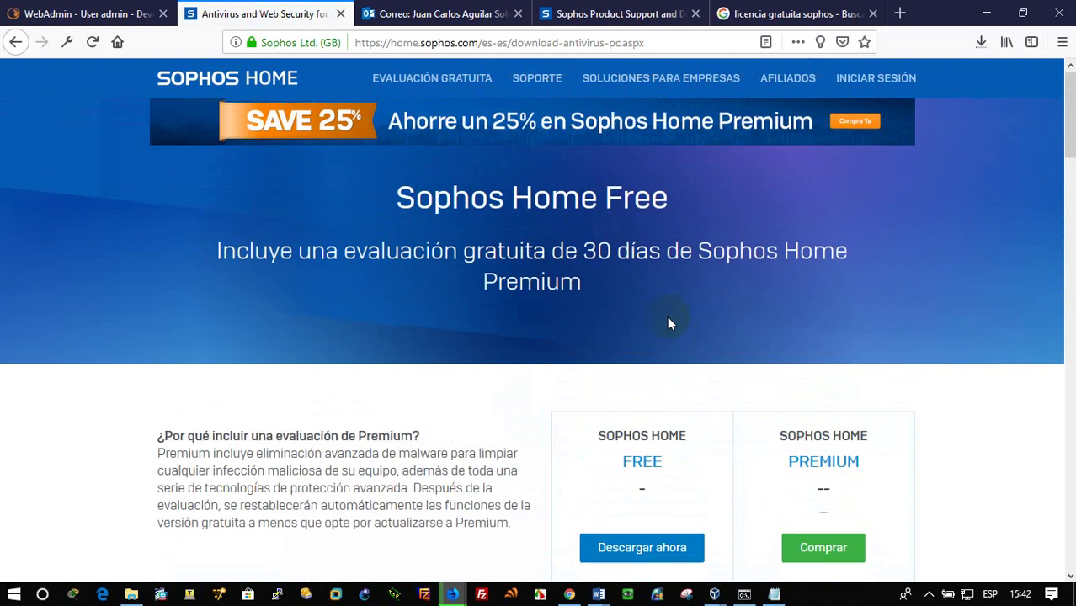
scroll(668, 323, down, 4)
scroll(668, 323, down, 5)
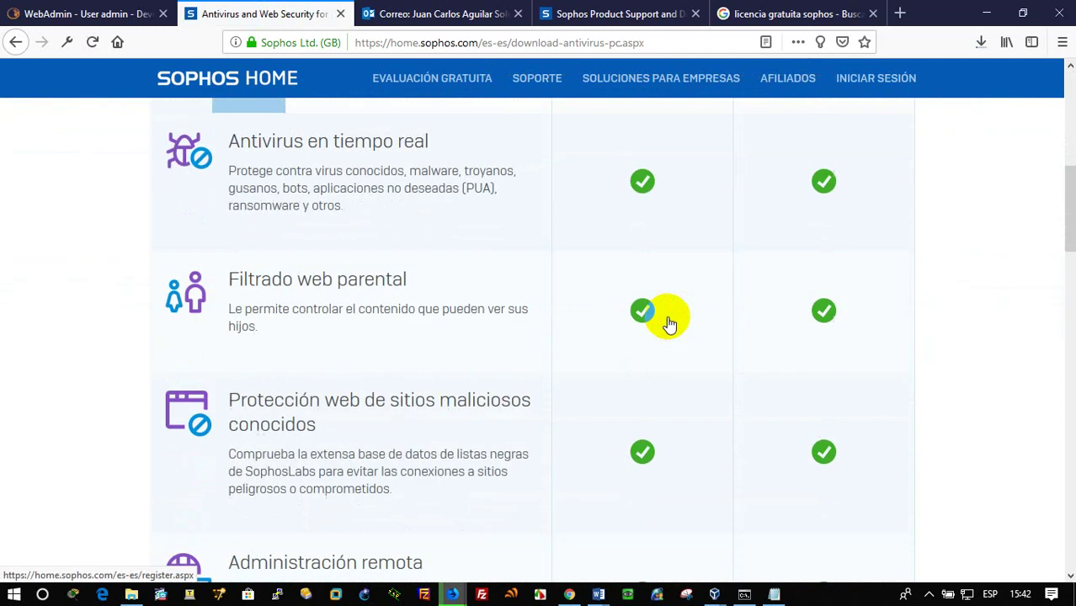
scroll(666, 322, down, 3)
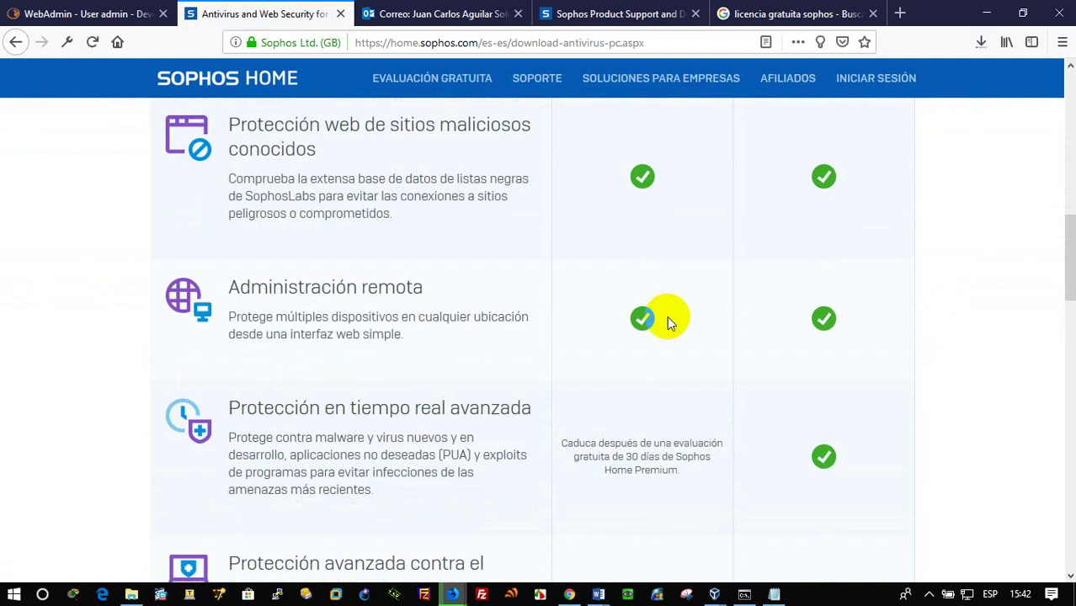
scroll(667, 323, down, 4)
scroll(666, 316, up, 15)
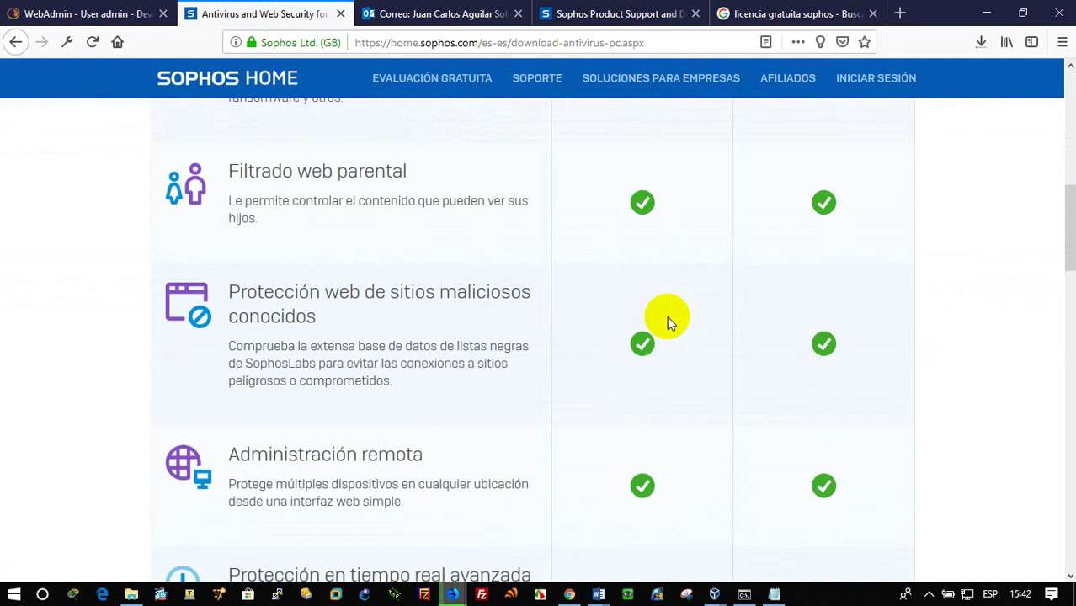
scroll(623, 312, up, 1)
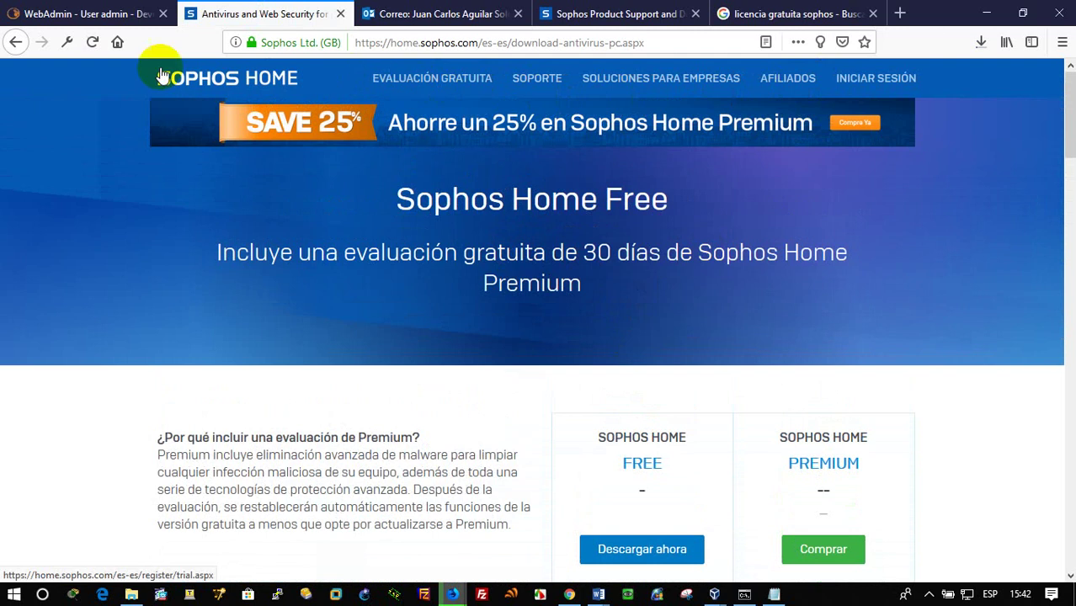
Search Google for 'sophos UTM licencia' and switch to the corrected spelling 'sophos UTM license'
click(418, 47)
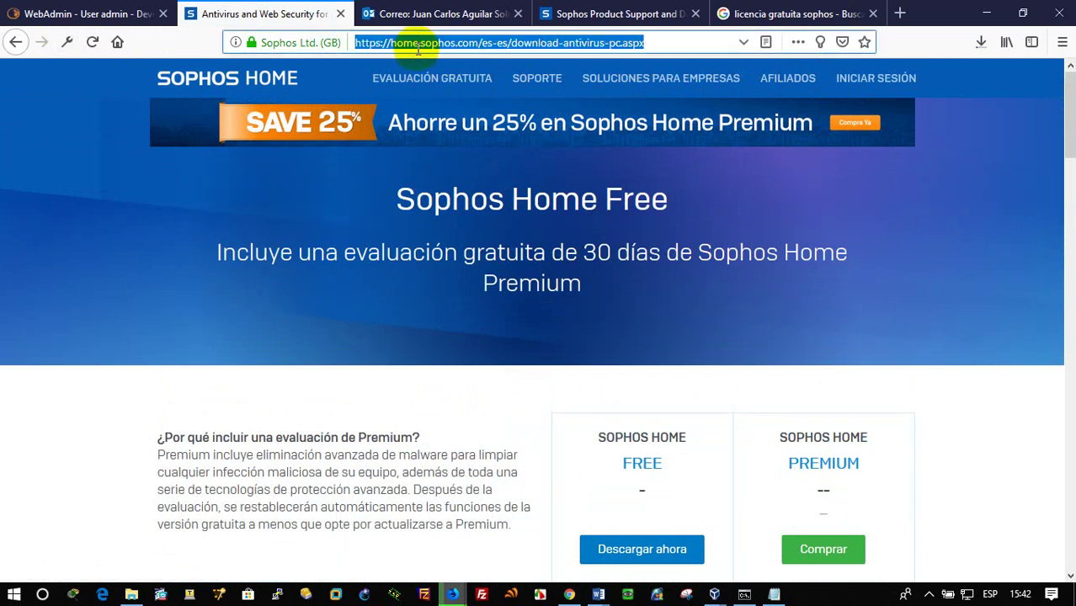
text(psopho)
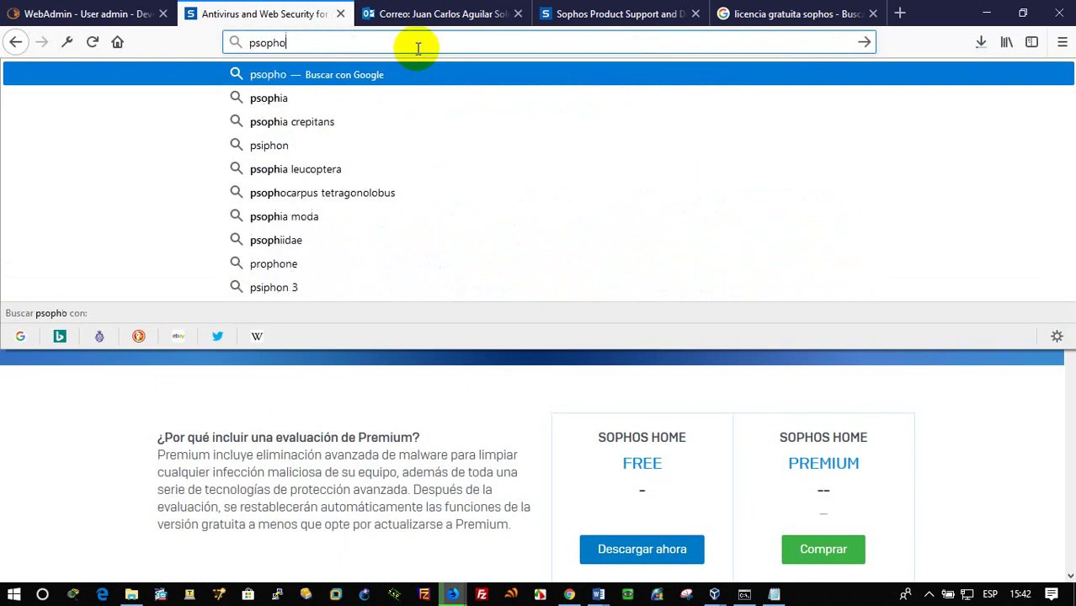
text(s UT)
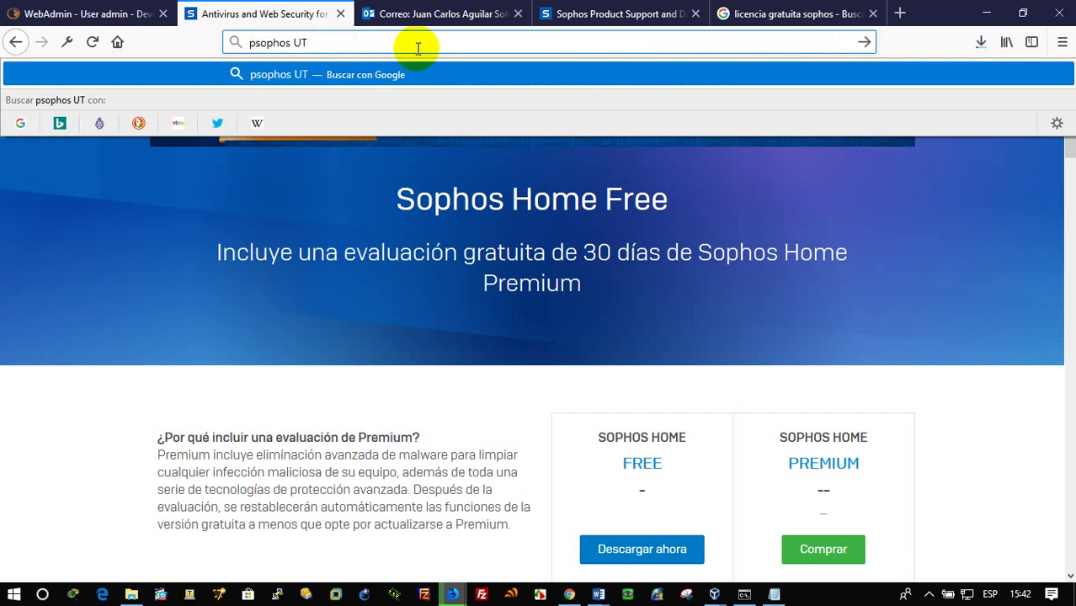
text(M licencia)
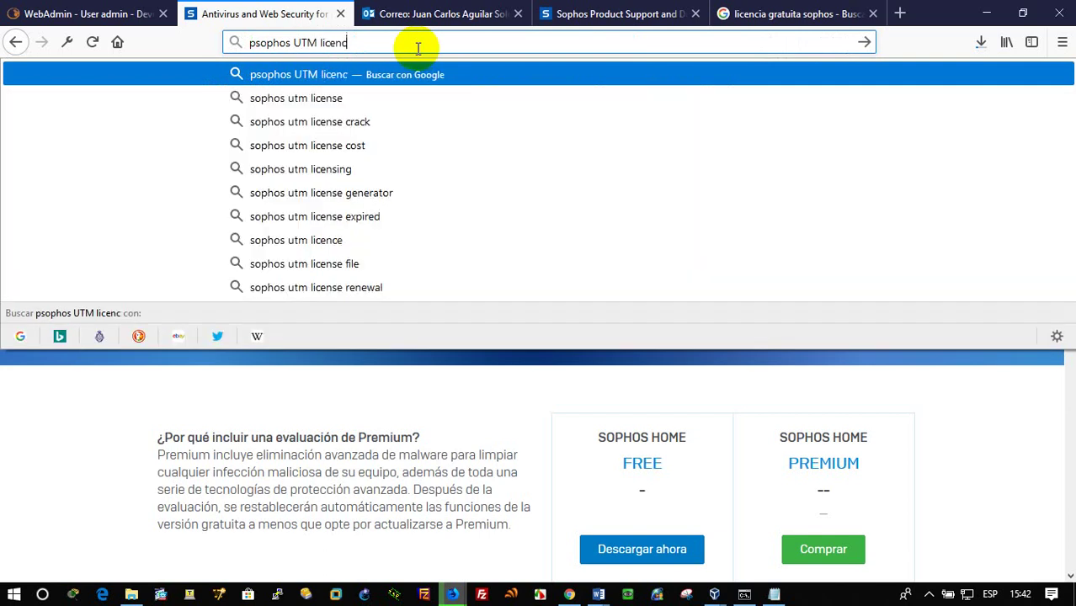
key(Return)
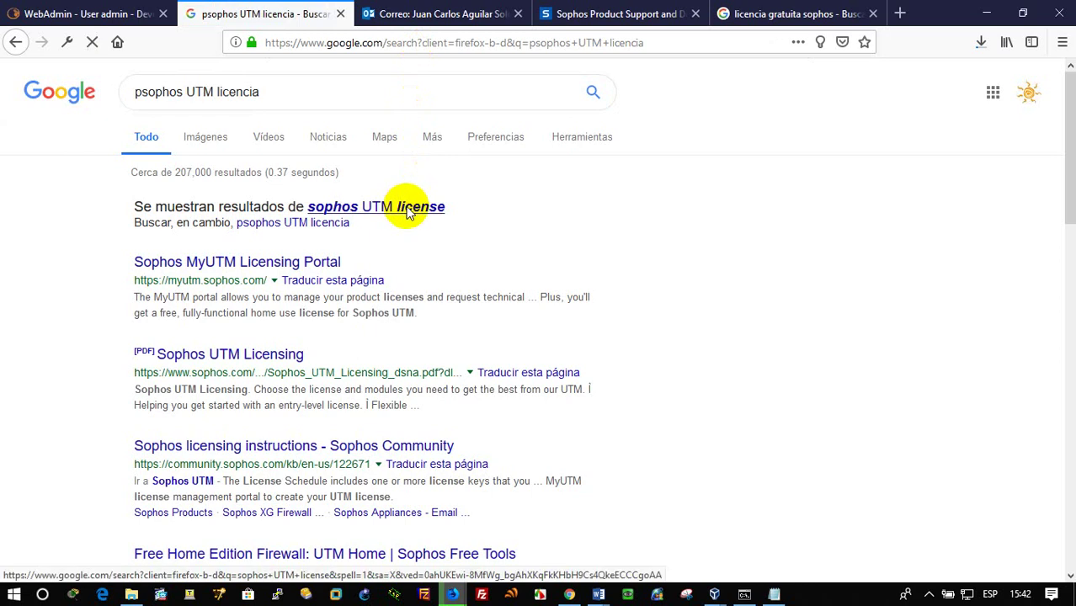
click(407, 208)
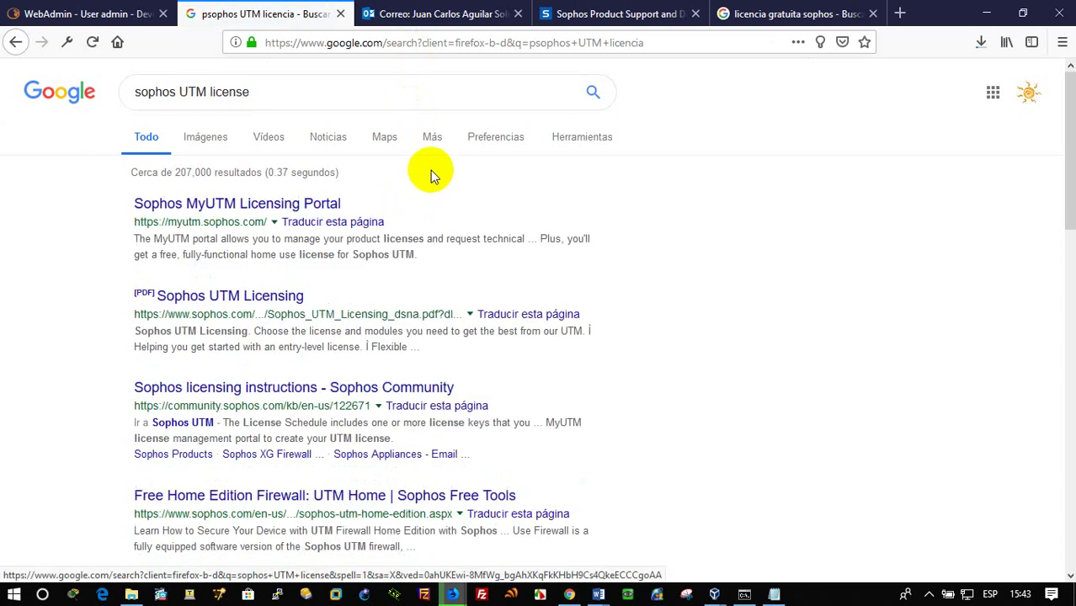
Open the MyUTM Licensing Portal result, reload it after it fails, and dismiss the cookie notice
click(232, 205)
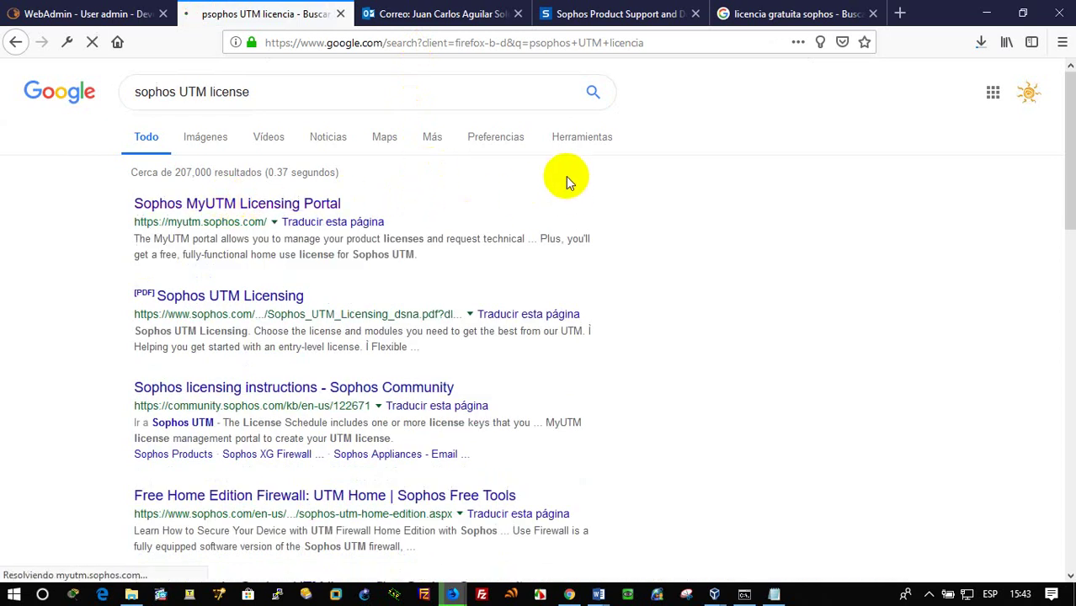
click(84, 14)
scroll(578, 314, up, 2)
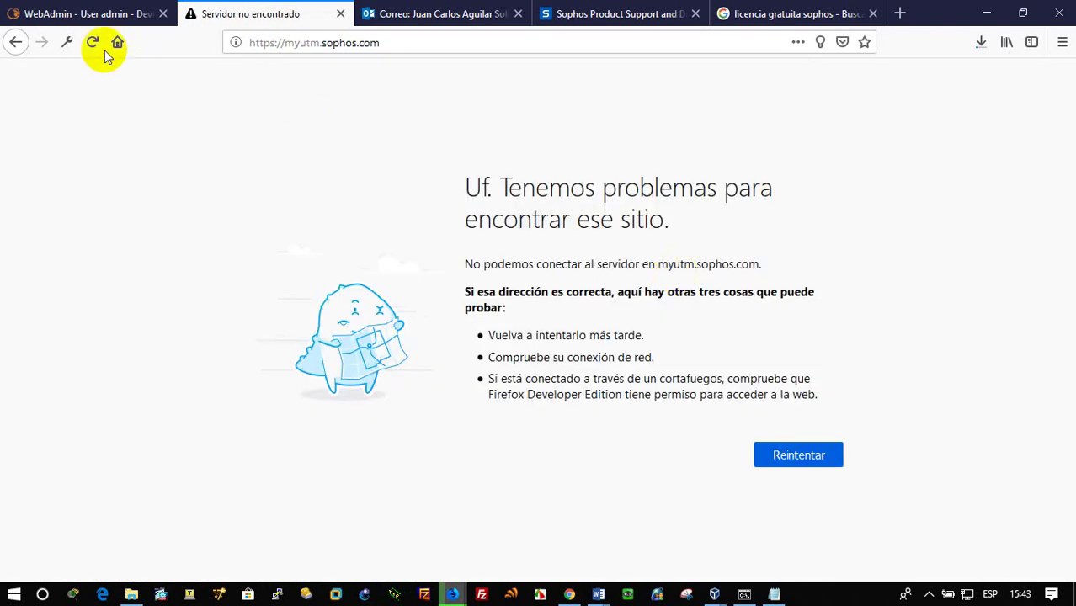
click(91, 44)
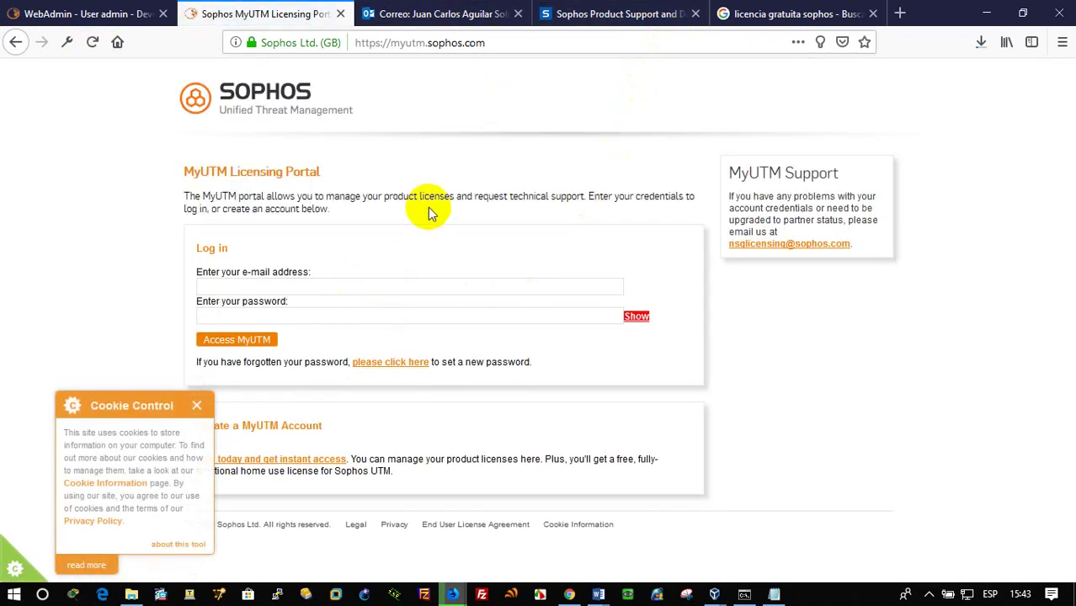
click(197, 406)
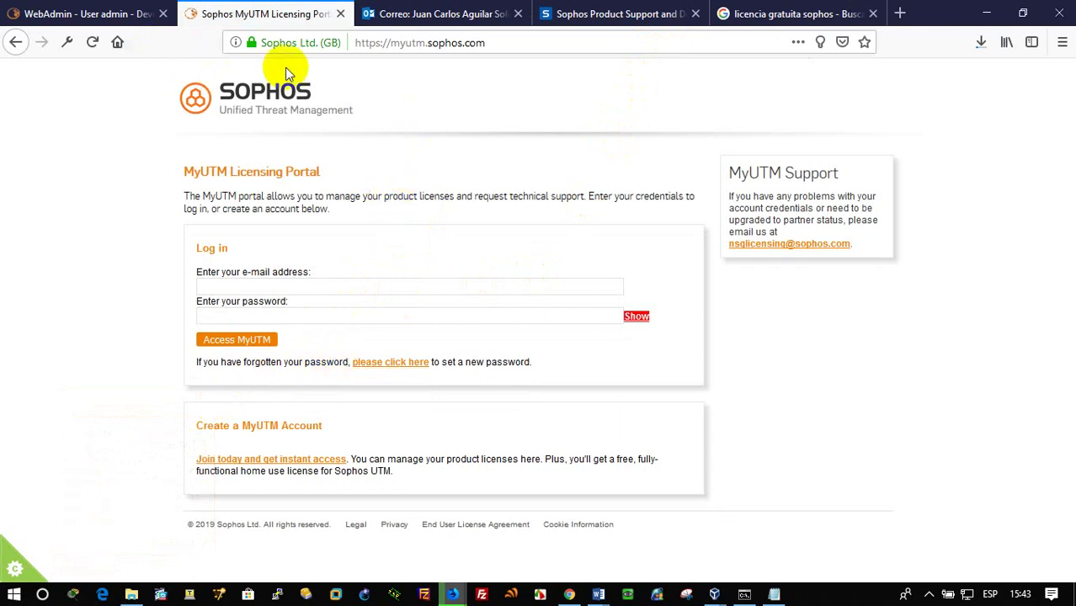
Back in the WebAdmin License Installation step, start a license file upload and browse the computer
click(69, 13)
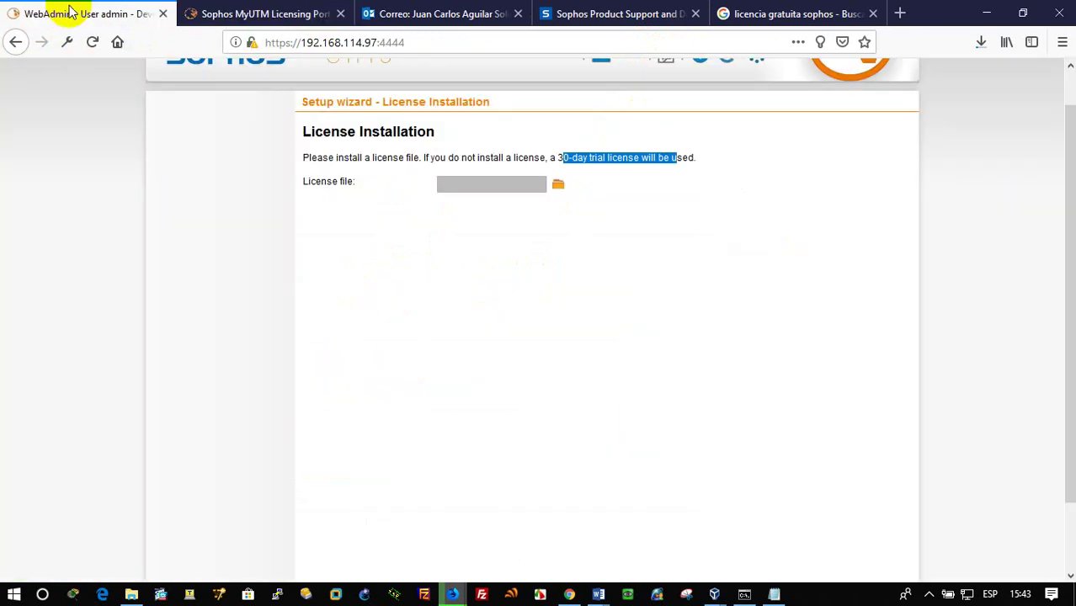
scroll(488, 297, down, 2)
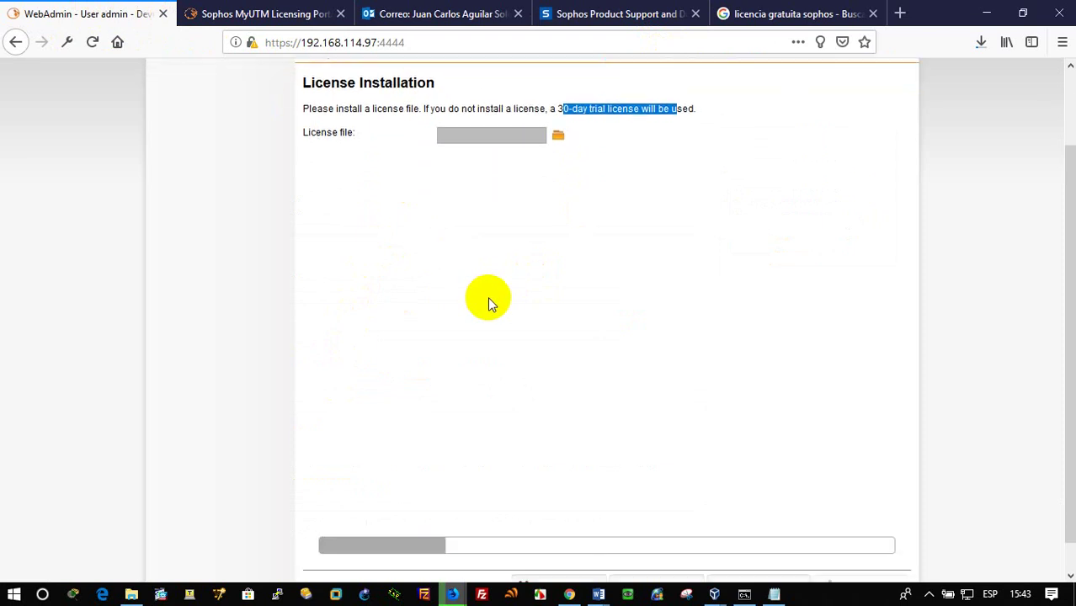
click(559, 106)
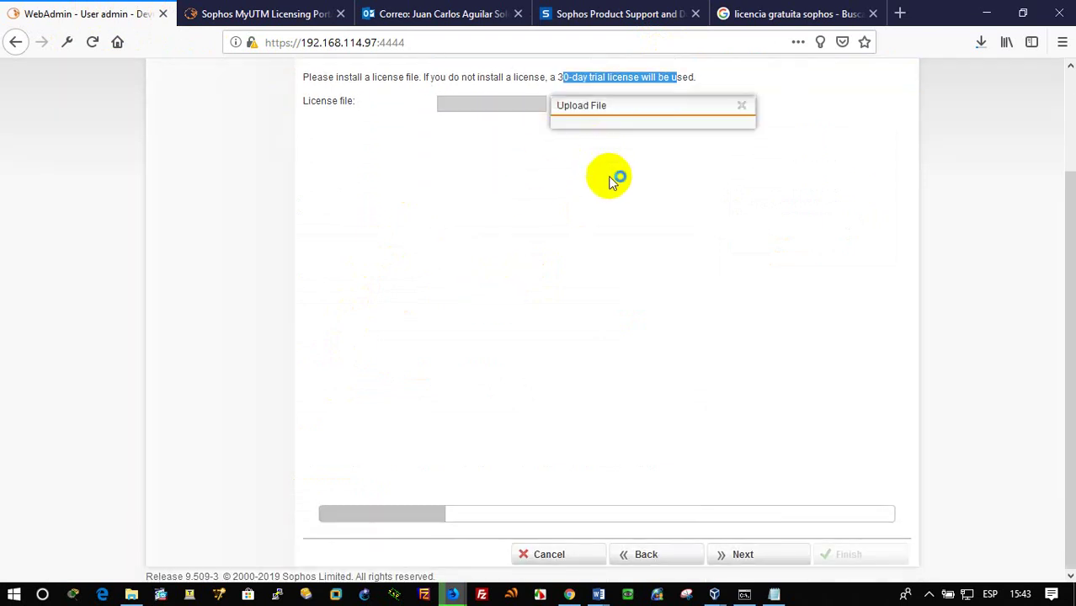
click(617, 160)
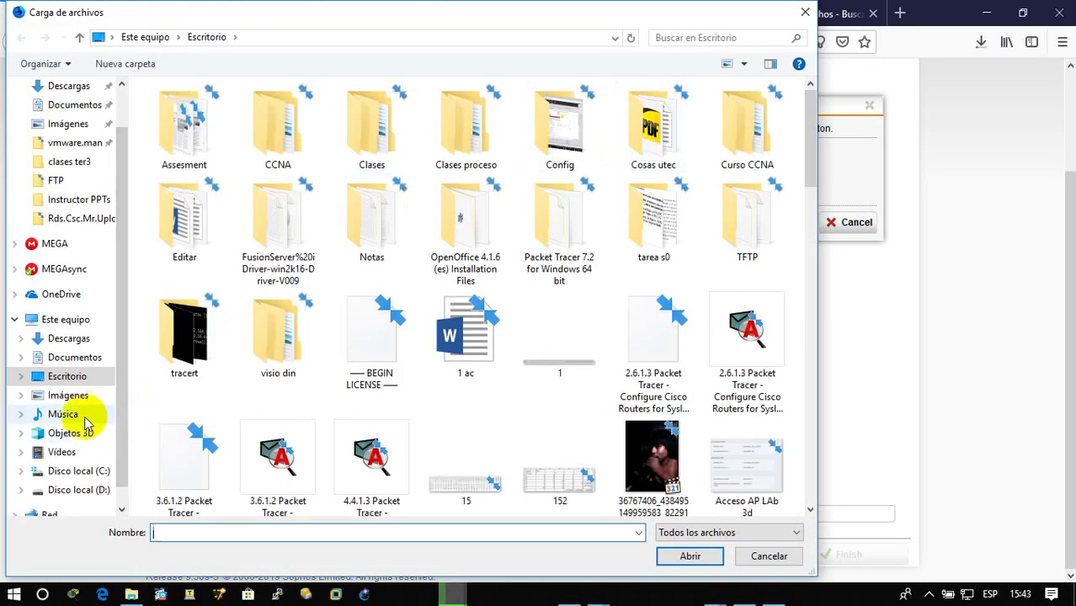
Go to D:\ISOS\FW and open sophos_utm_home_license as text with Editar
click(100, 493)
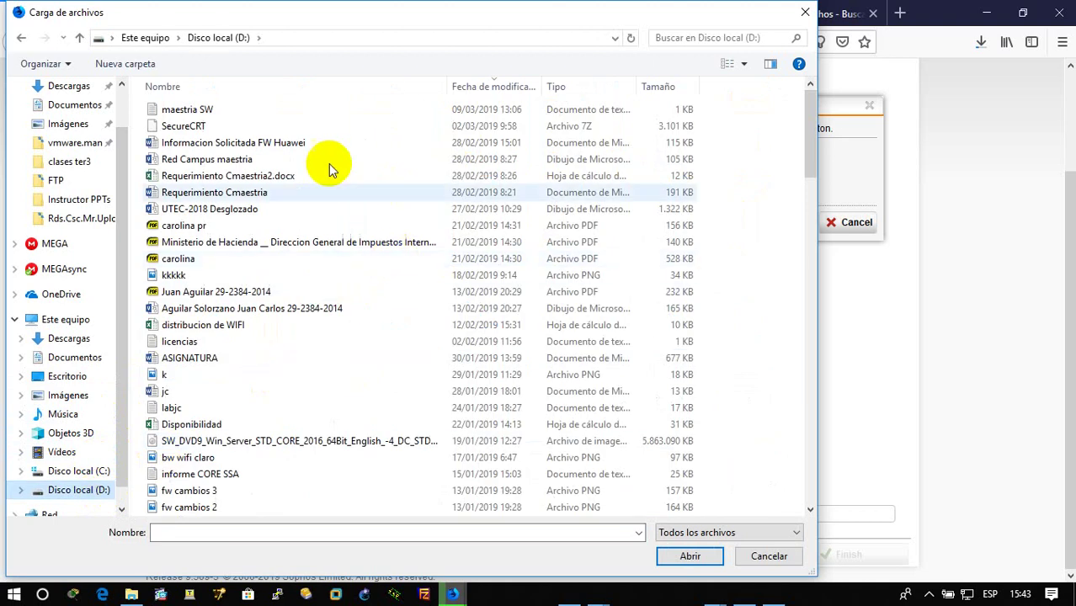
scroll(297, 360, down, 15)
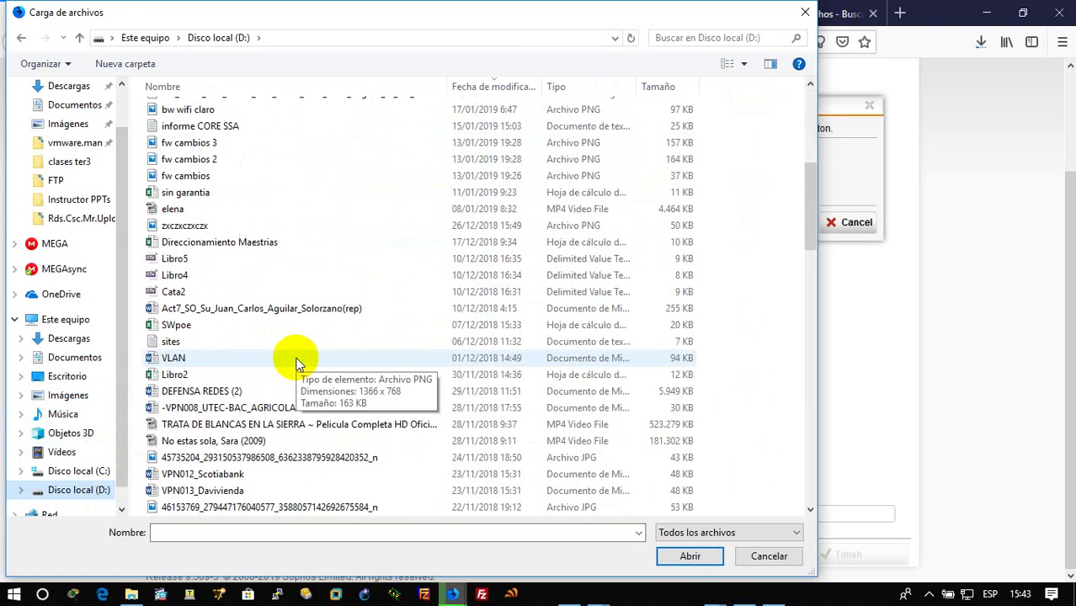
scroll(297, 360, down, 15)
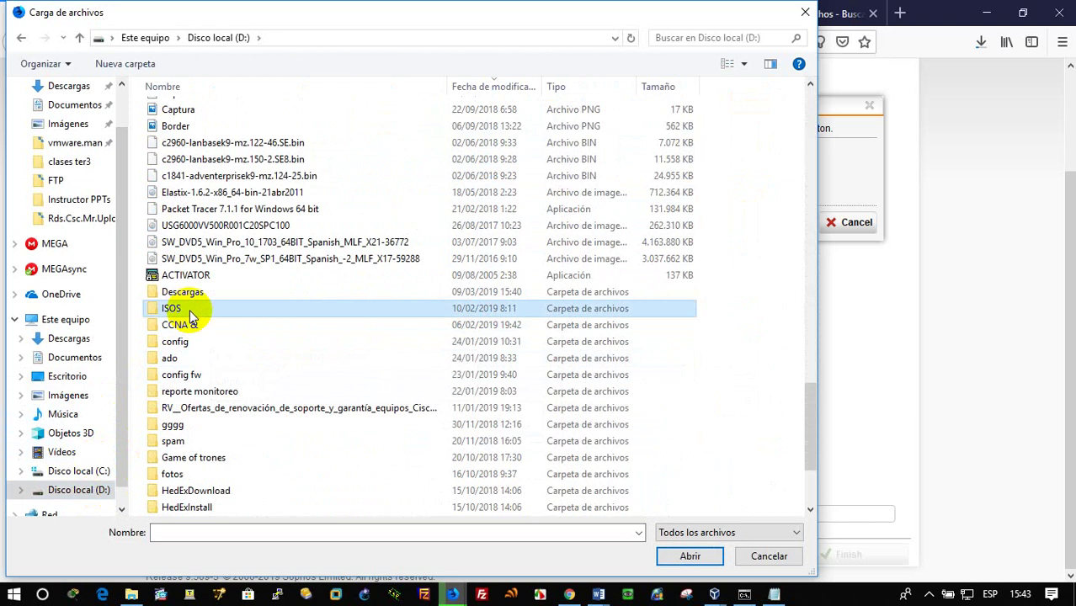
double_click(190, 309)
double_click(173, 128)
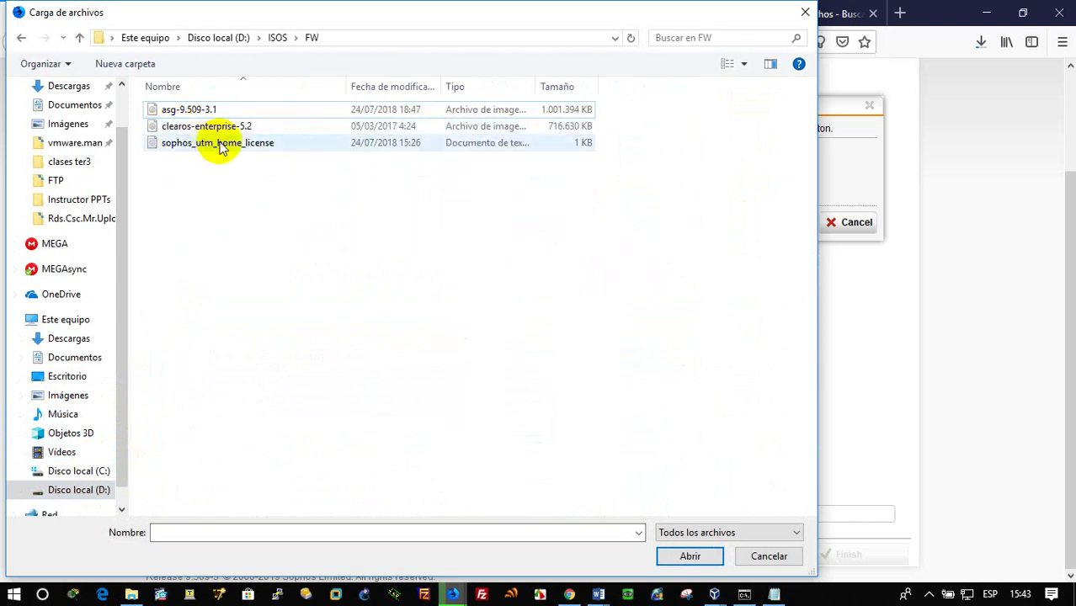
click(251, 145)
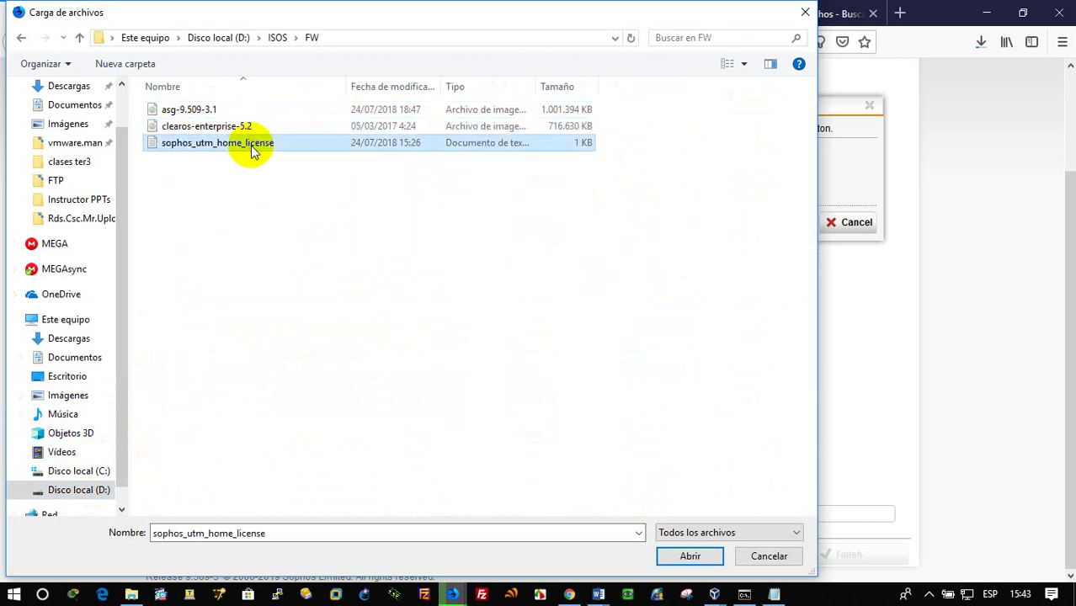
right_click(251, 145)
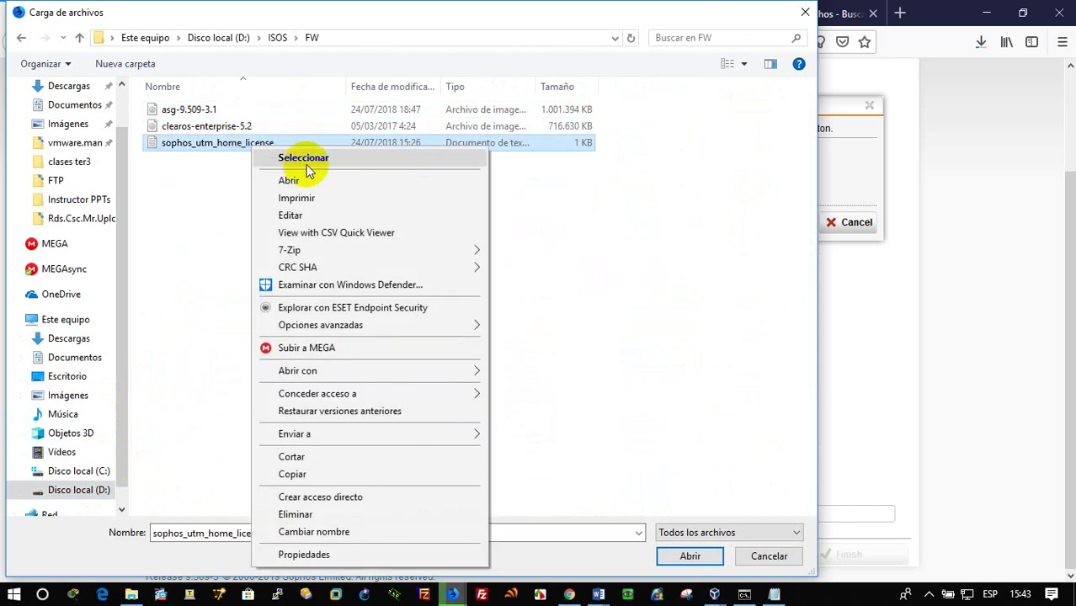
click(327, 217)
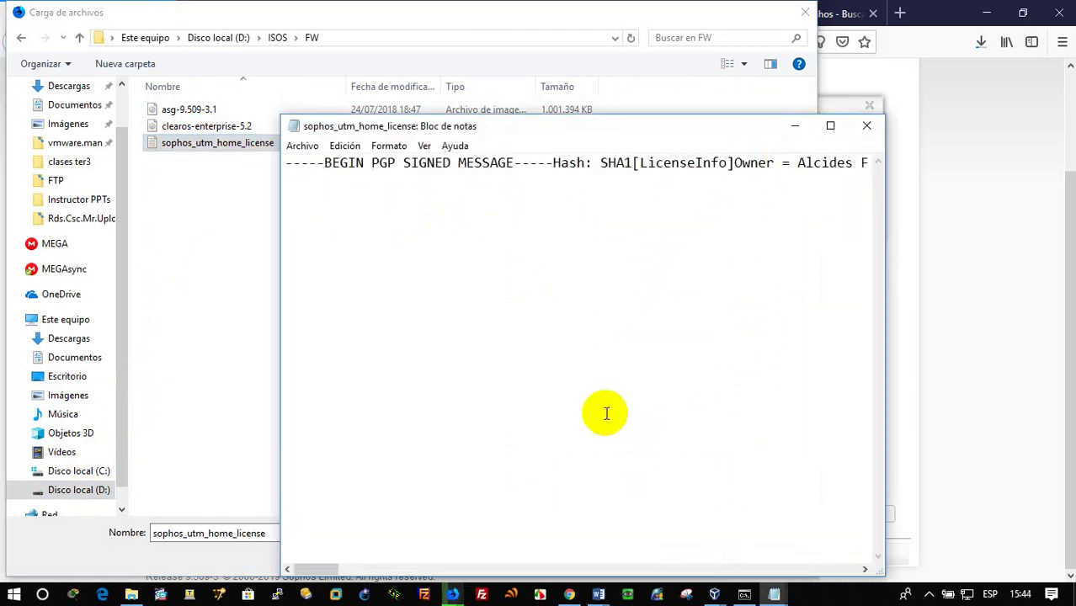
Maximize Notepad and replace the license's Owner value with the new owner's full name
click(831, 126)
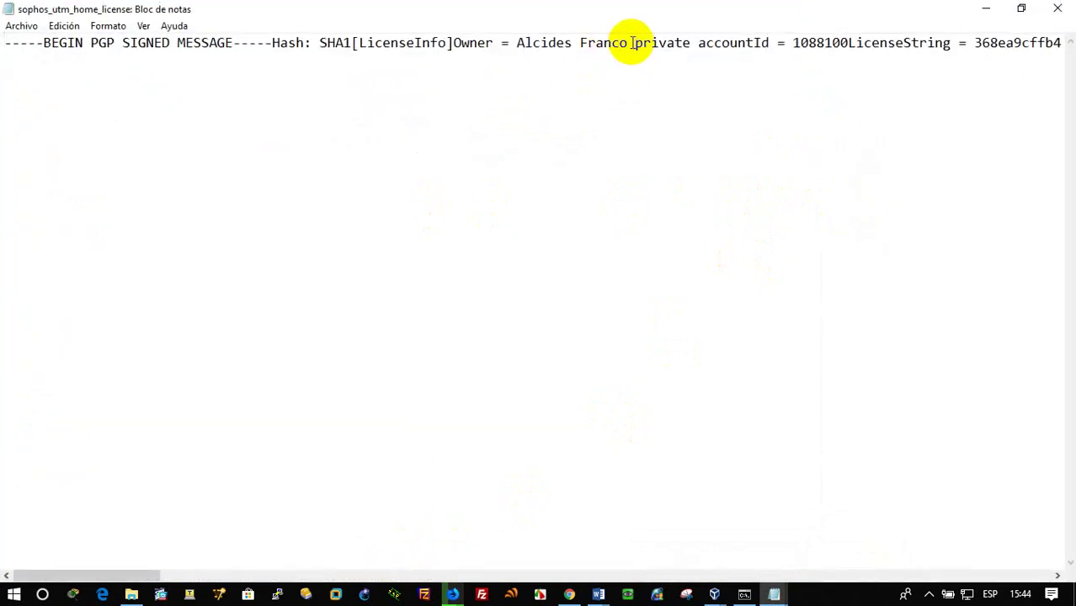
drag(623, 42, 515, 44)
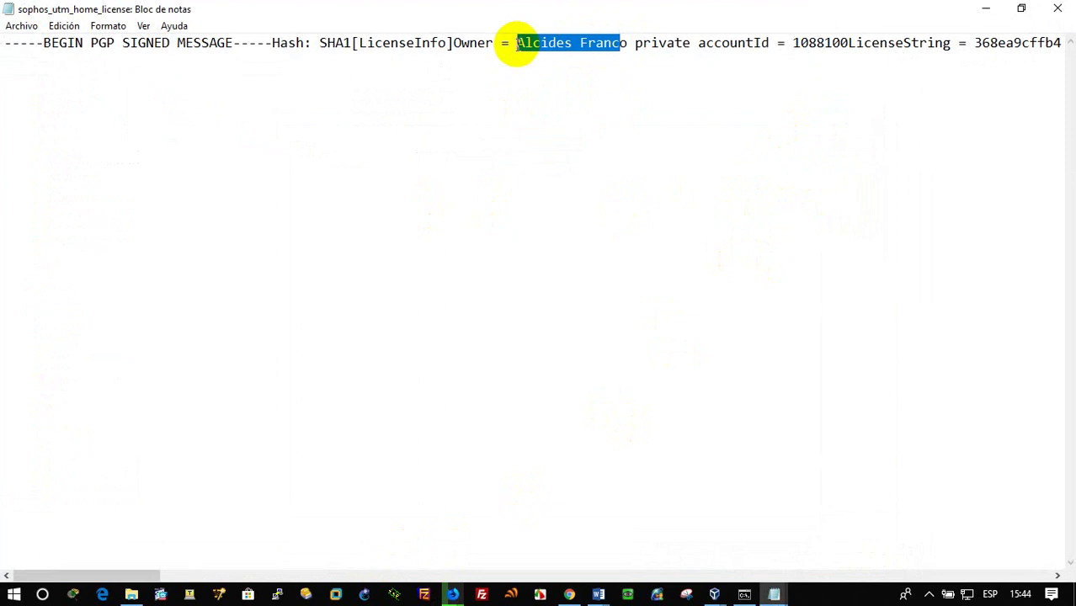
click(516, 44)
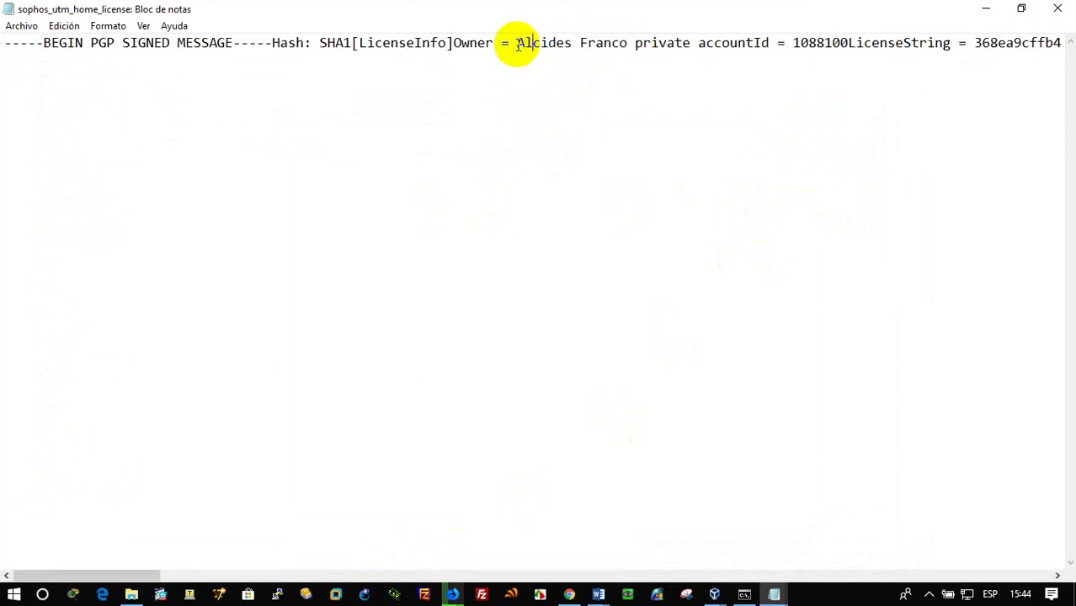
drag(631, 42, 521, 42)
text(juan)
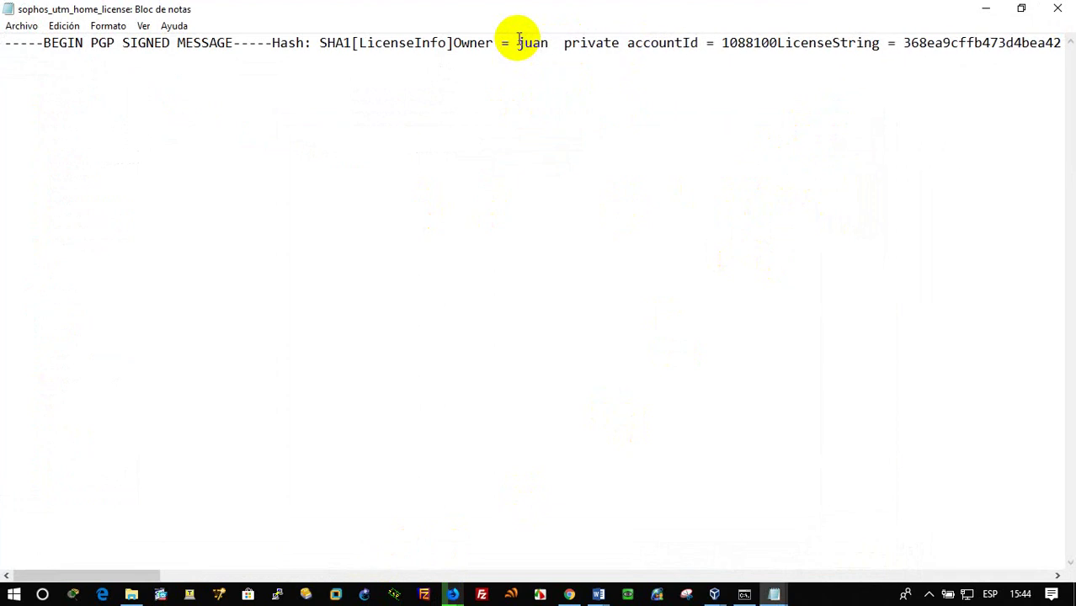
key(BackSpace)
key(BackSpace)
key(BackSpace)
key(BackSpace)
key(BackSpace)
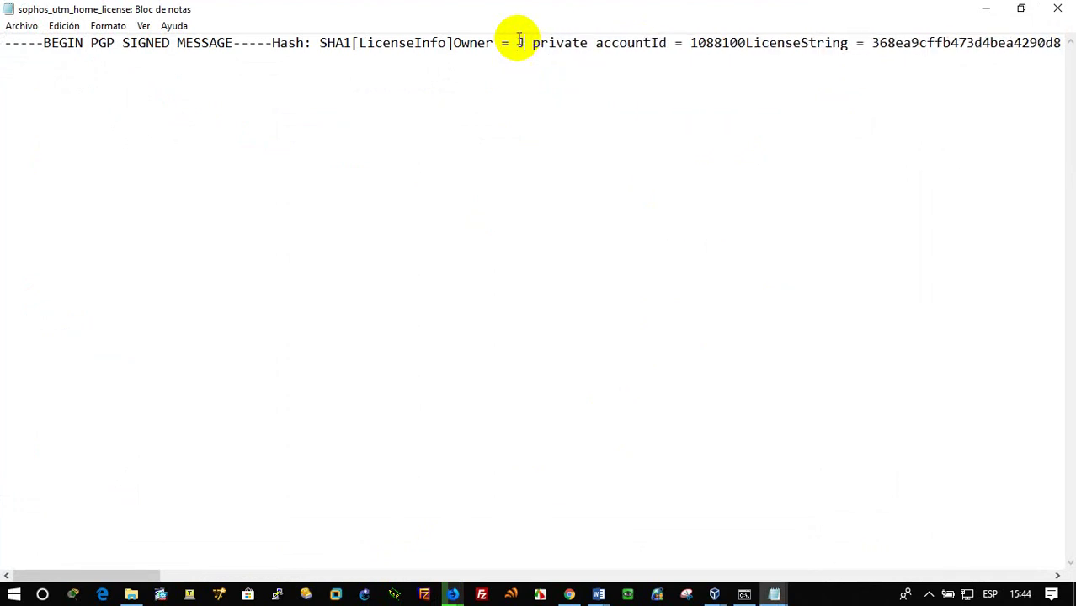
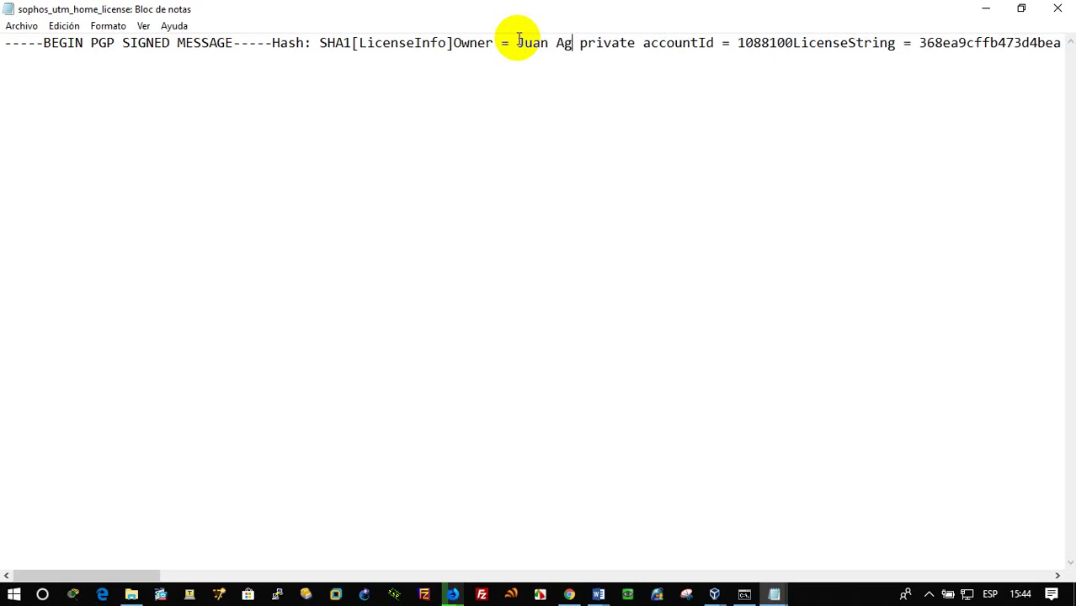
Save the edited license as sophos_utm_home_license2 and close Notepad
click(18, 25)
click(77, 97)
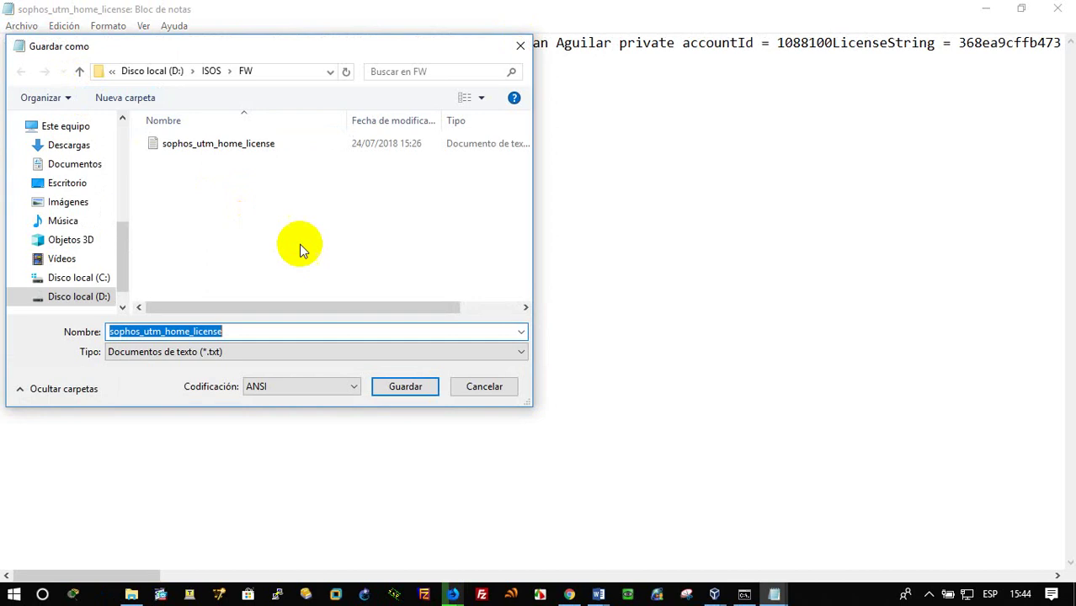
click(372, 331)
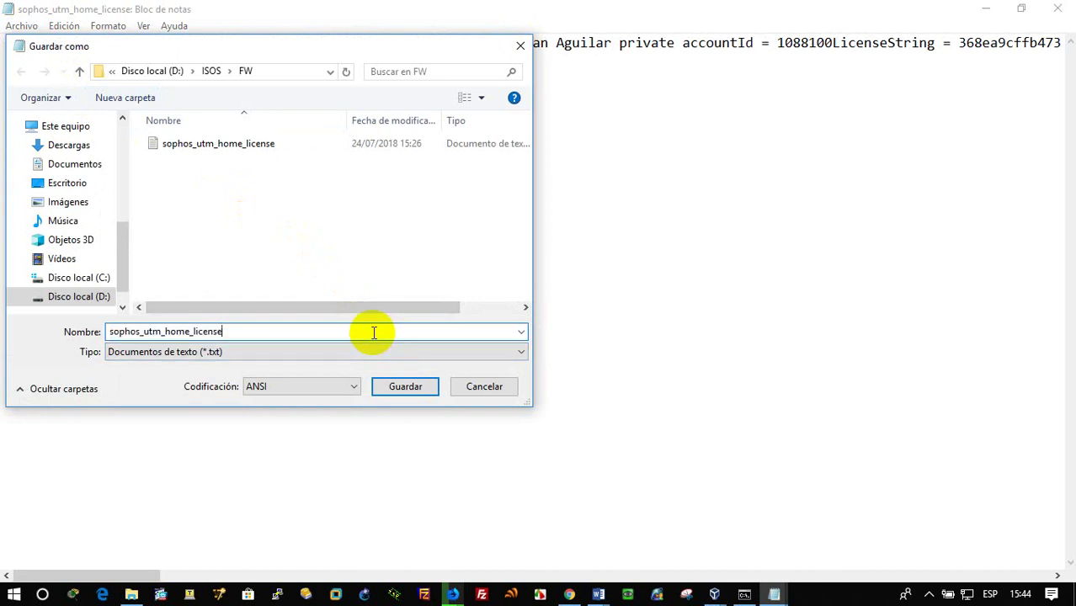
click(407, 390)
click(1057, 7)
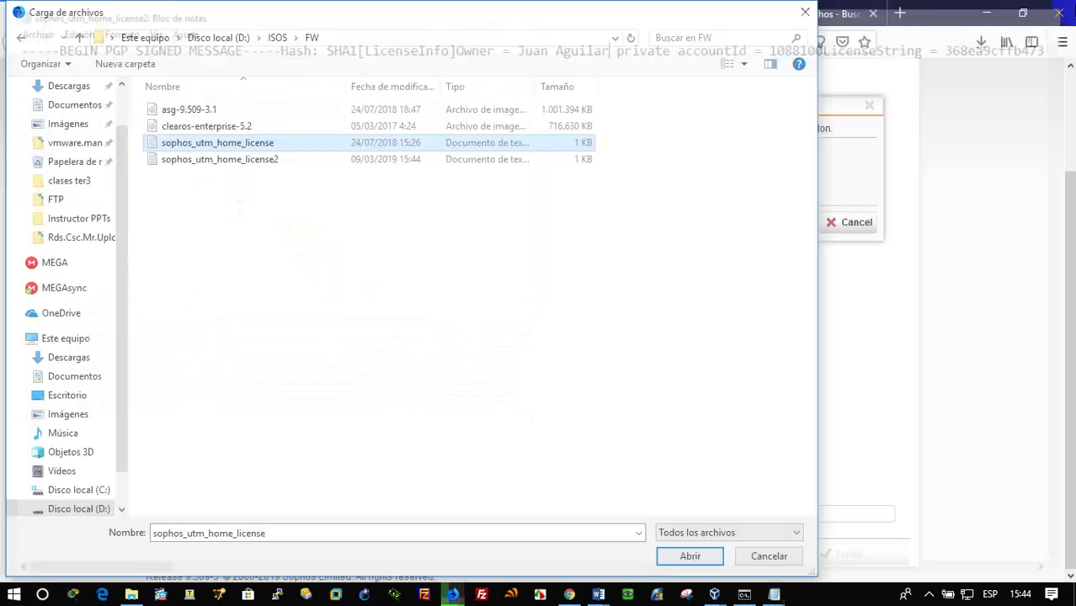
Upload sophos_utm_home_license2 and try to continue, which fails OpenPGP signature verification
click(236, 160)
click(690, 556)
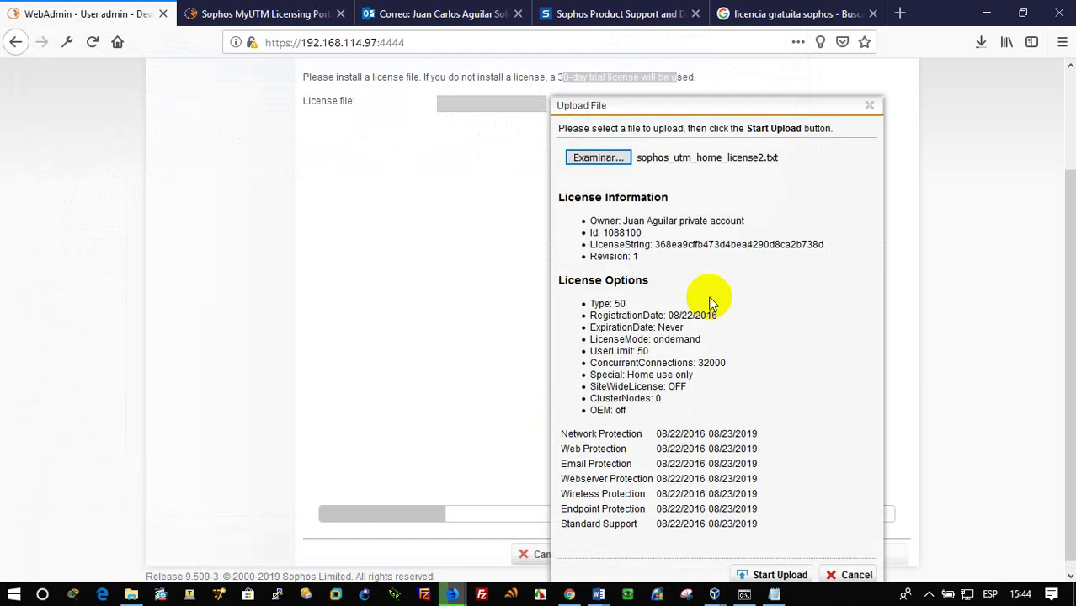
scroll(741, 421, down, 1)
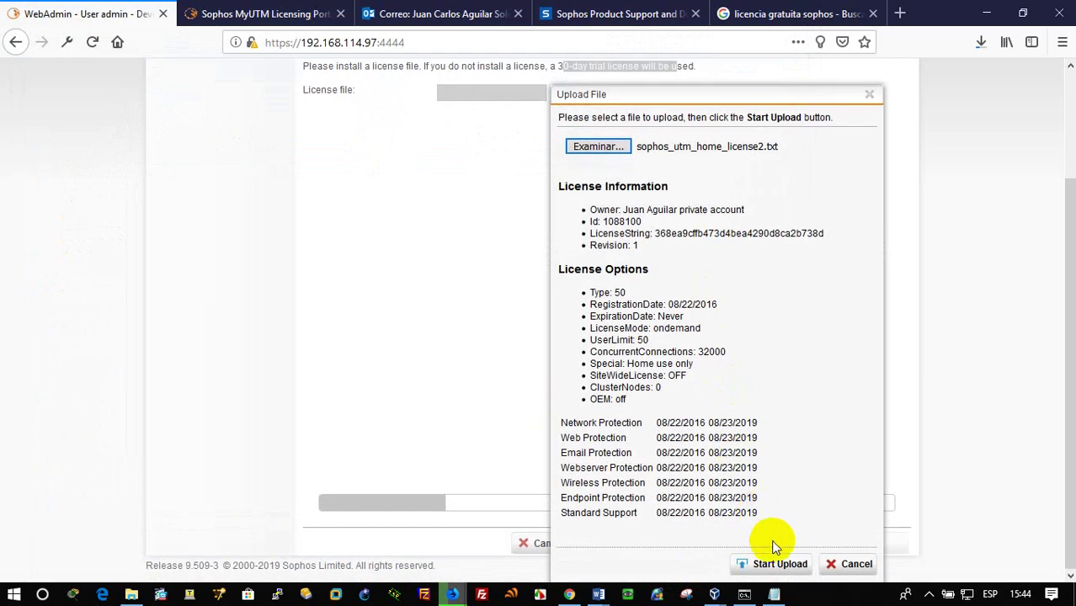
click(783, 565)
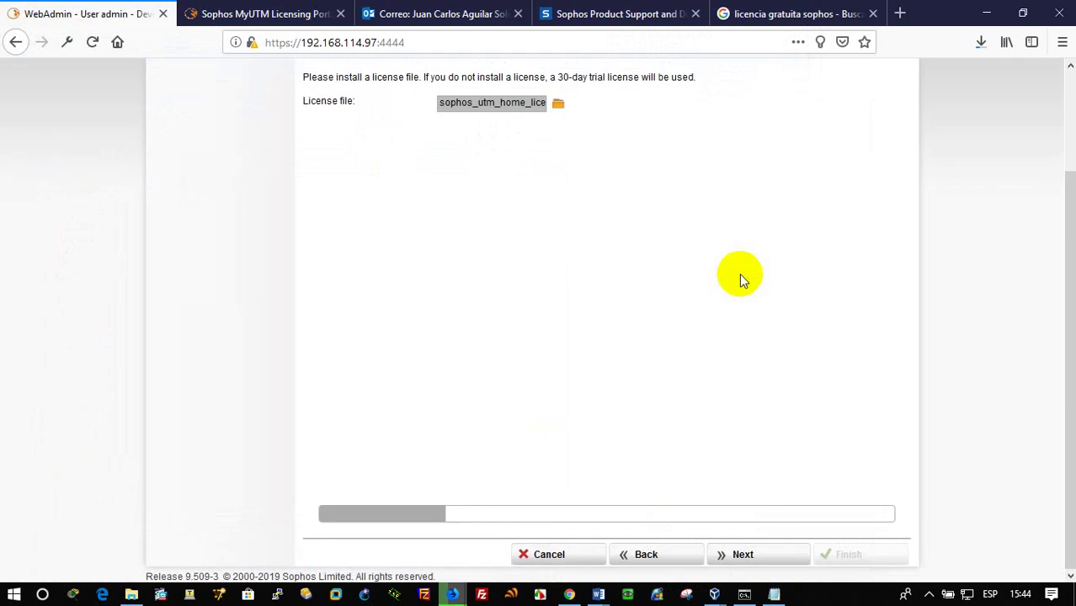
click(745, 556)
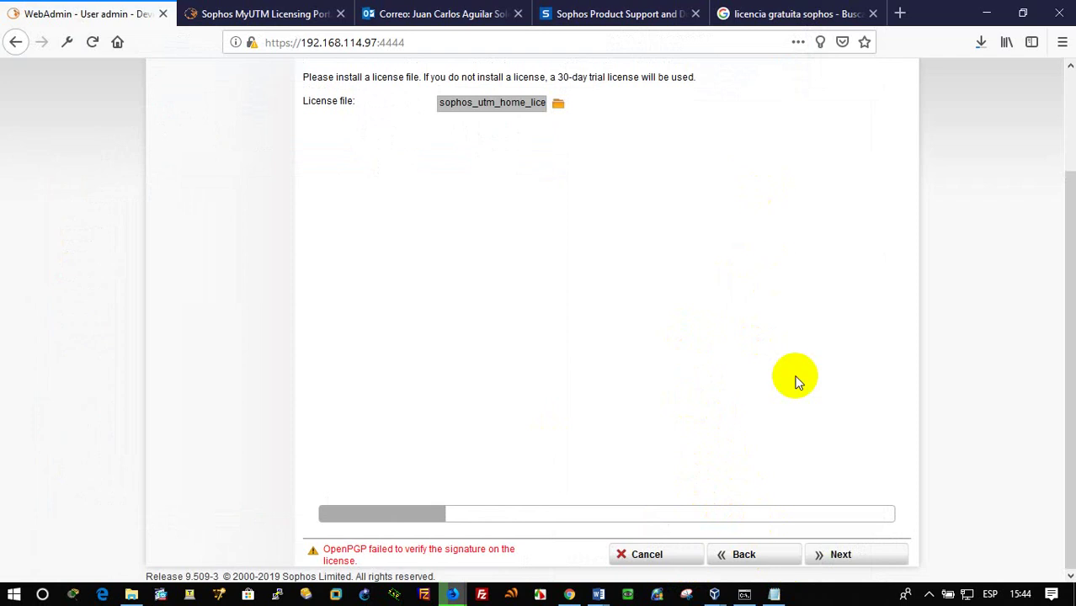
click(860, 561)
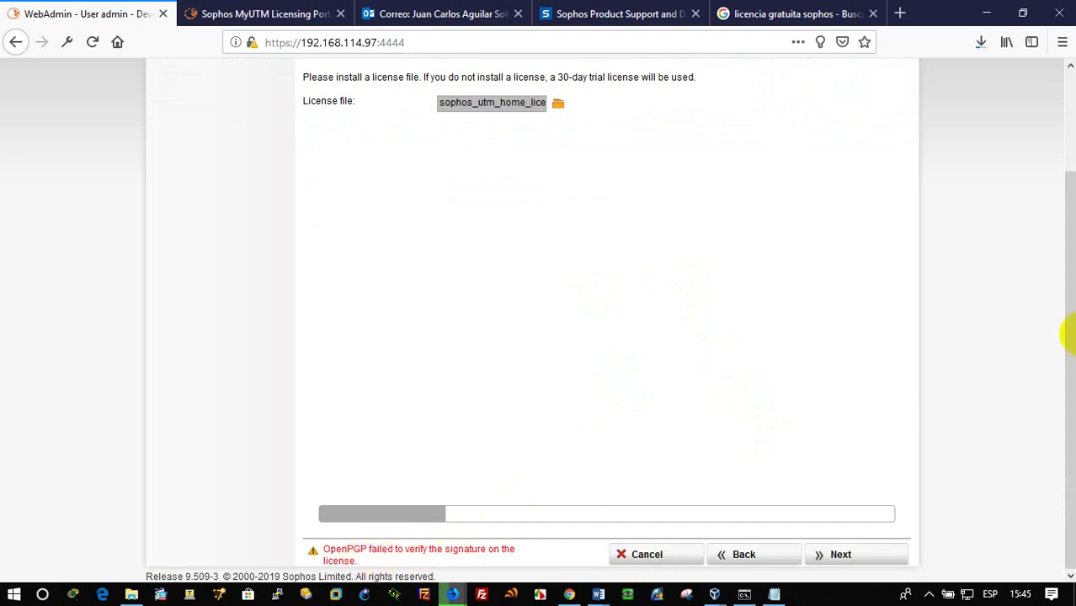
key(alt+Tab)
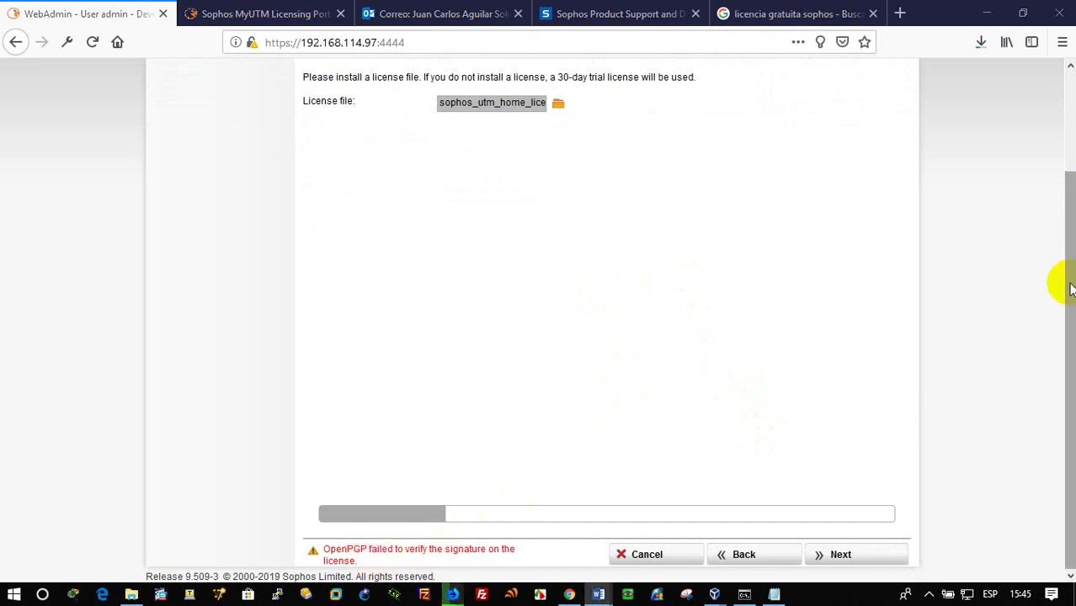
drag(1065, 283, 1040, 484)
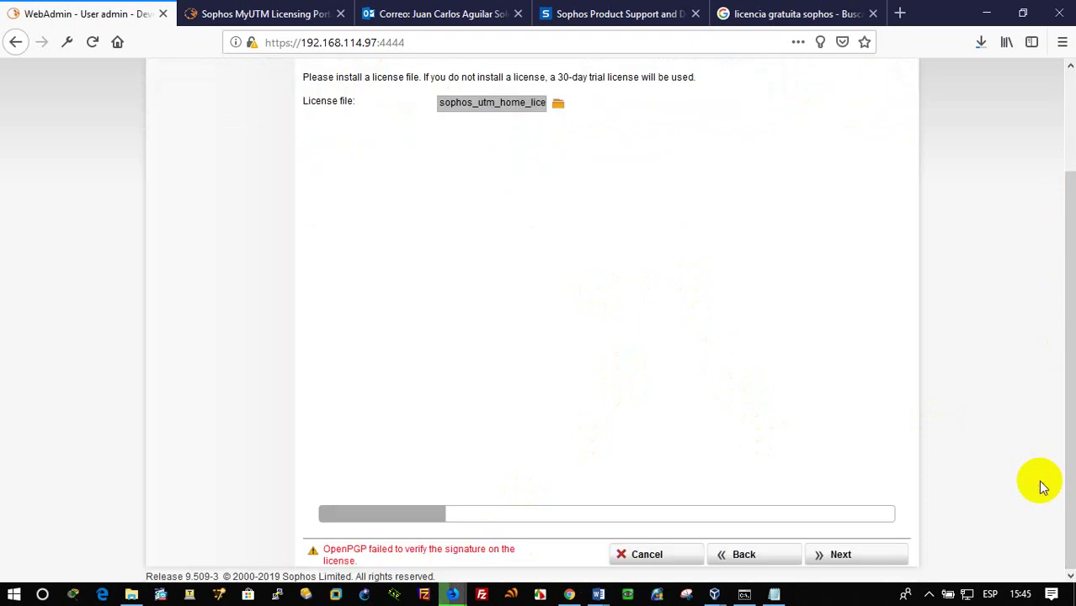
click(842, 559)
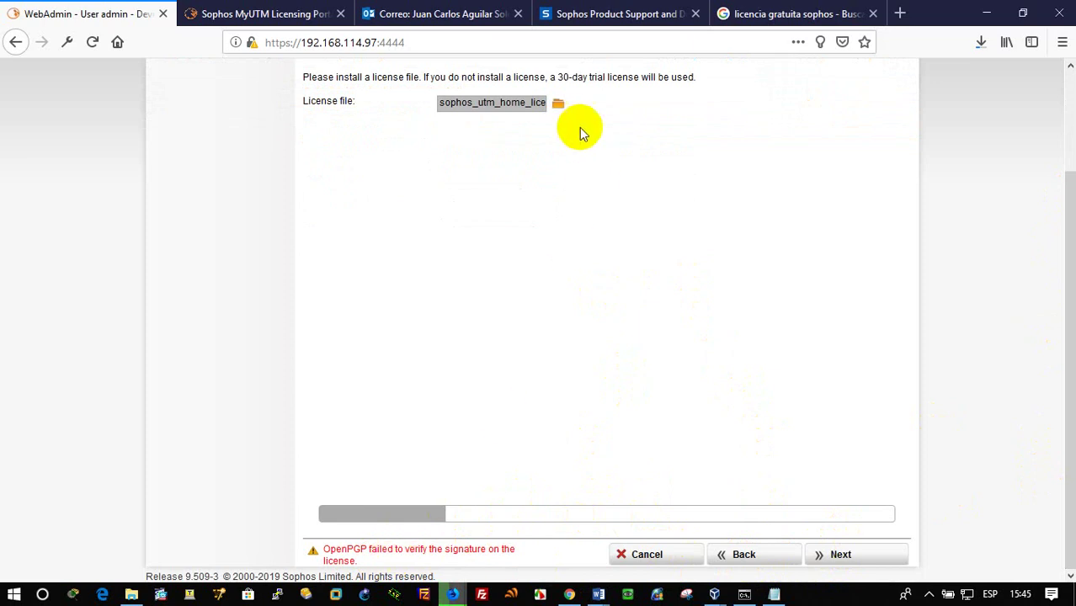
Upload the original sophos_utm_home_license file instead
click(558, 103)
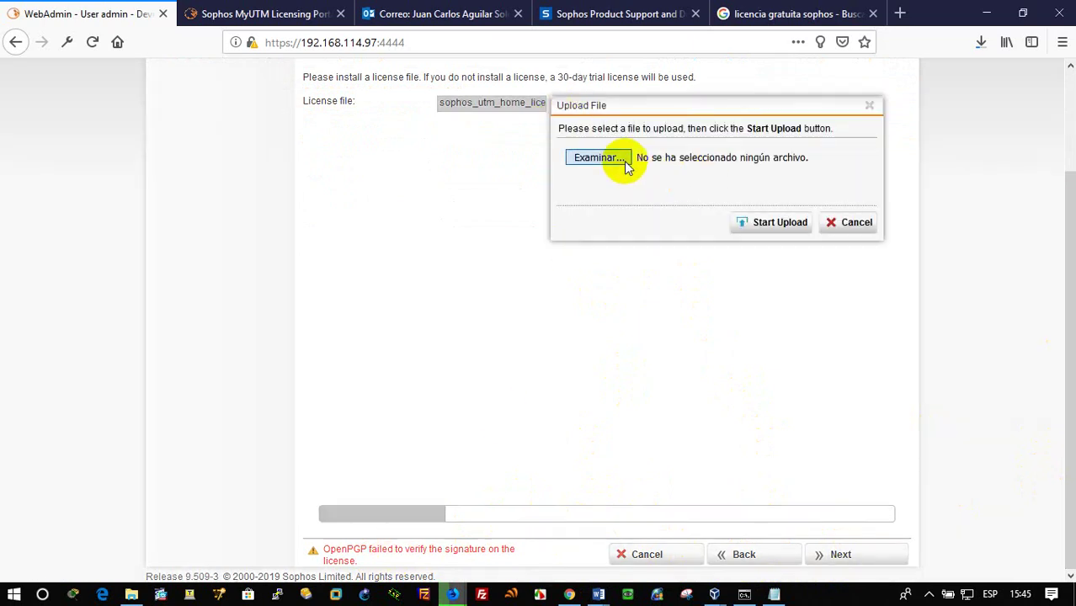
click(240, 142)
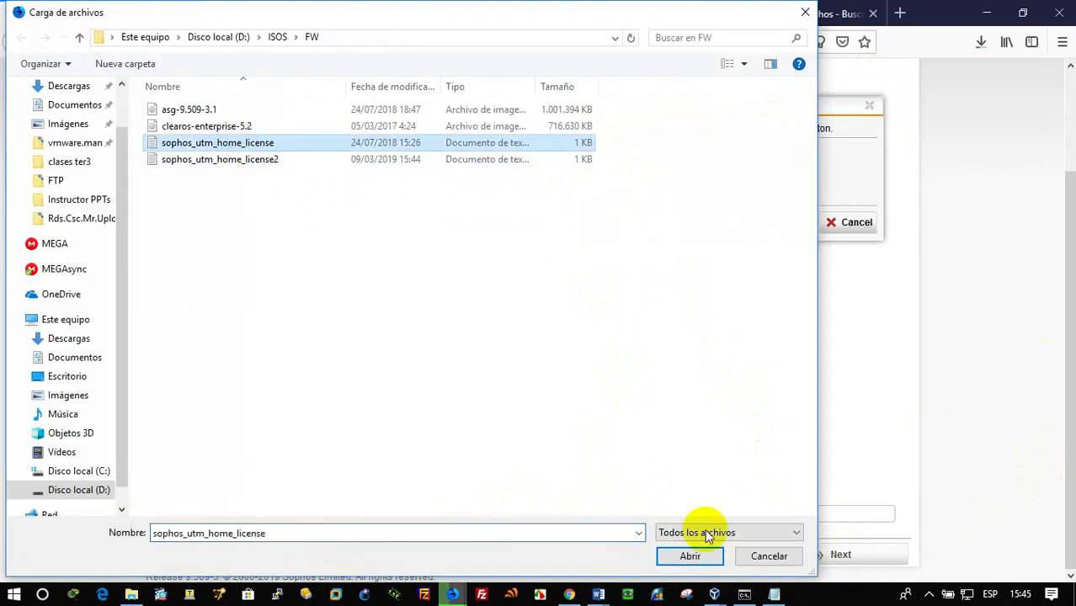
click(690, 556)
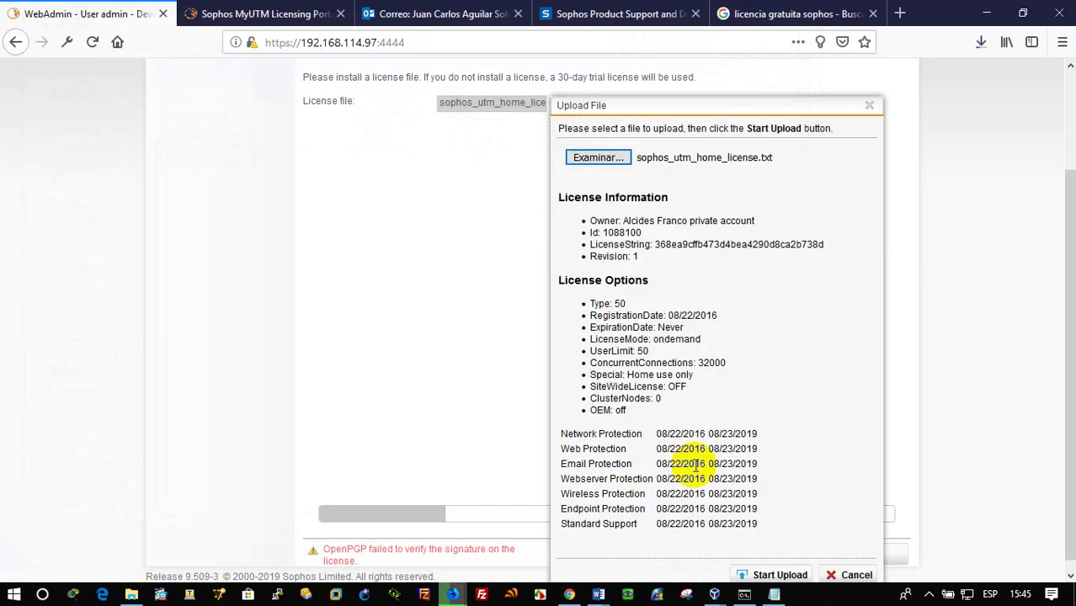
scroll(758, 556, down, 1)
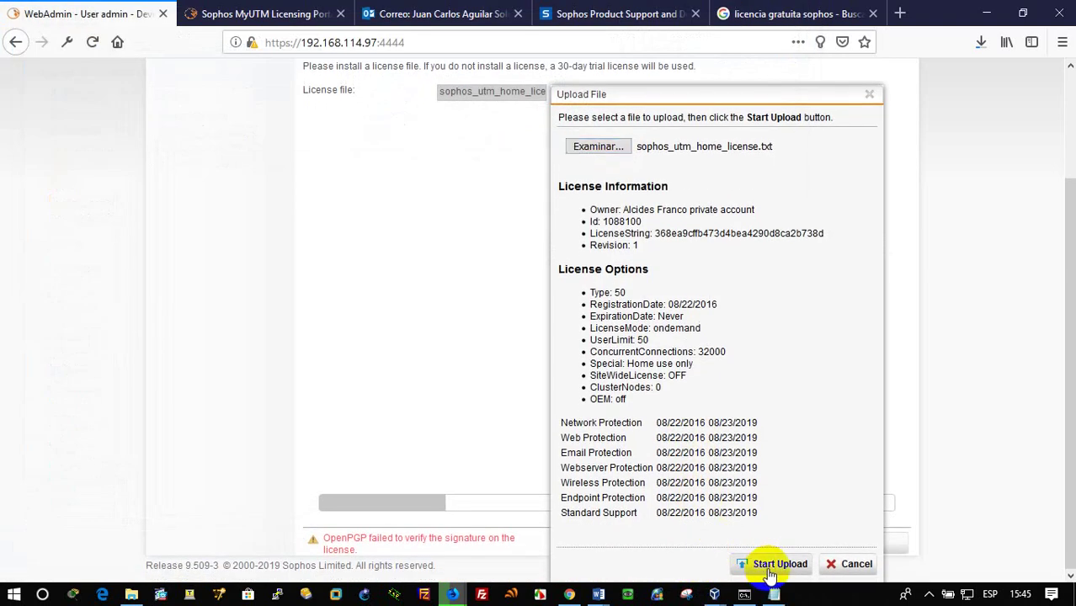
click(770, 569)
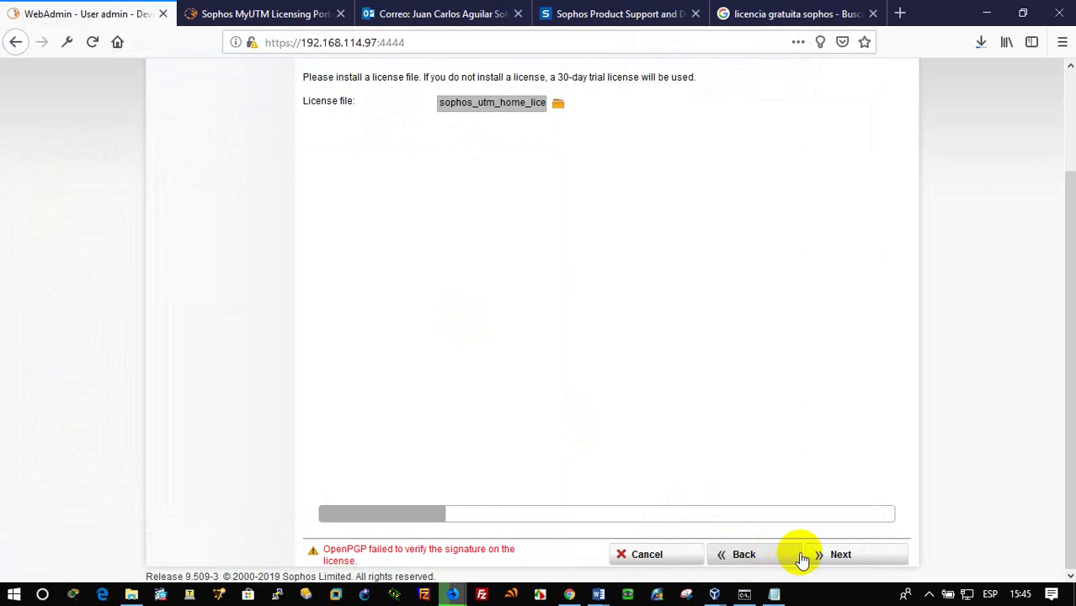
Move past the license page, keep internal LAN 192.168.114.97 /25 without DHCP, and continue
click(846, 549)
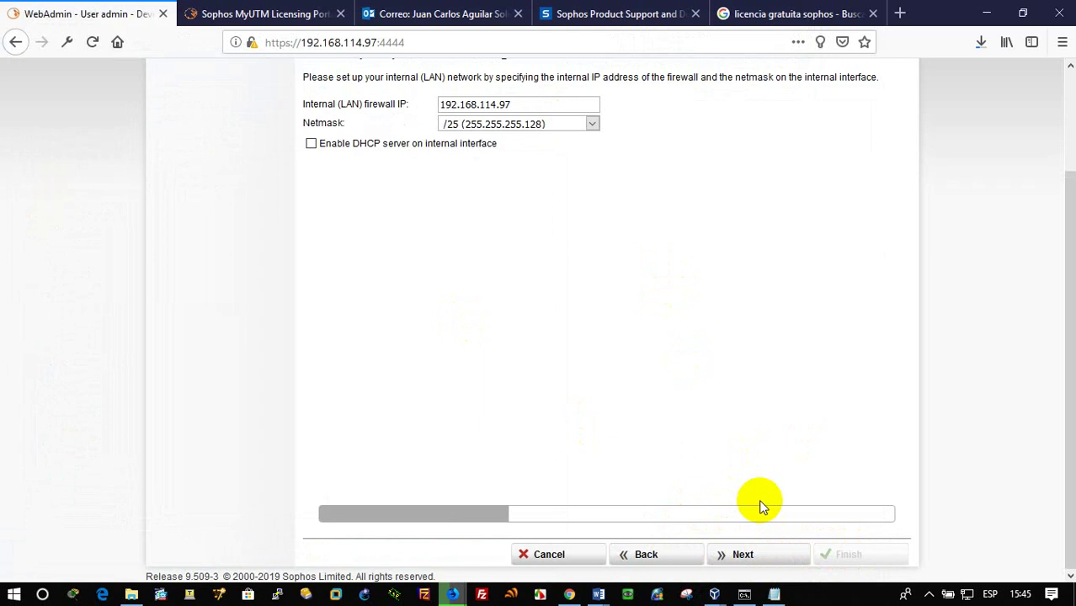
scroll(747, 489, up, 1)
scroll(733, 477, up, 3)
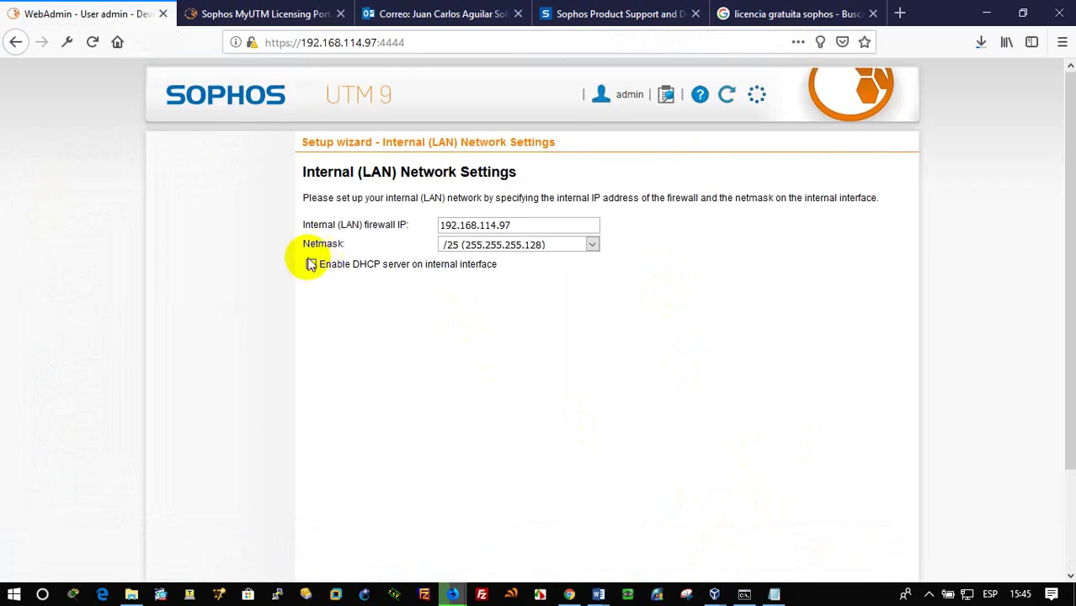
scroll(696, 464, down, 3)
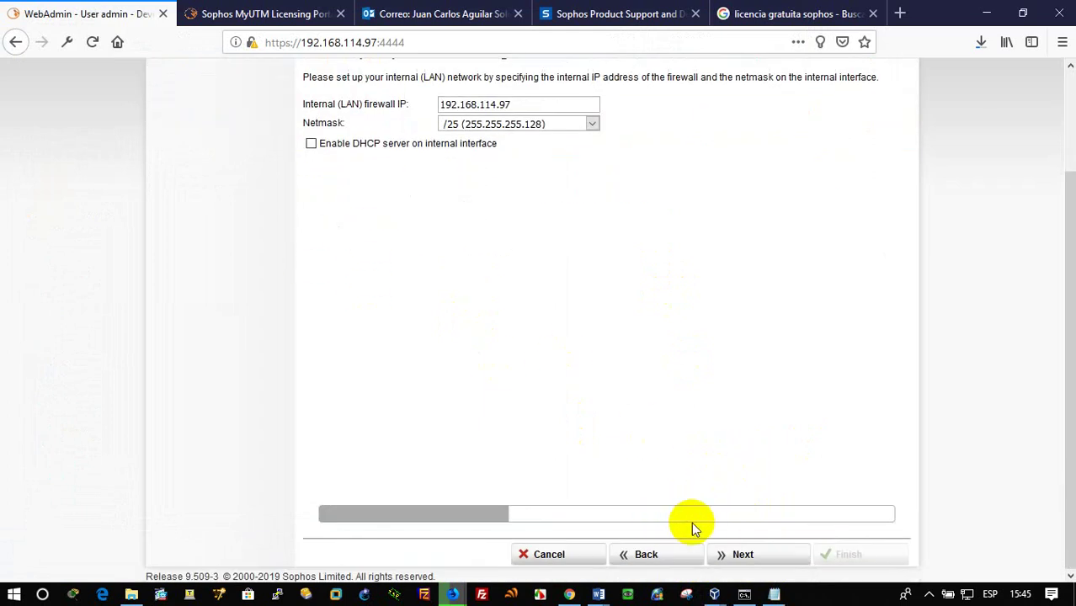
scroll(762, 479, up, 3)
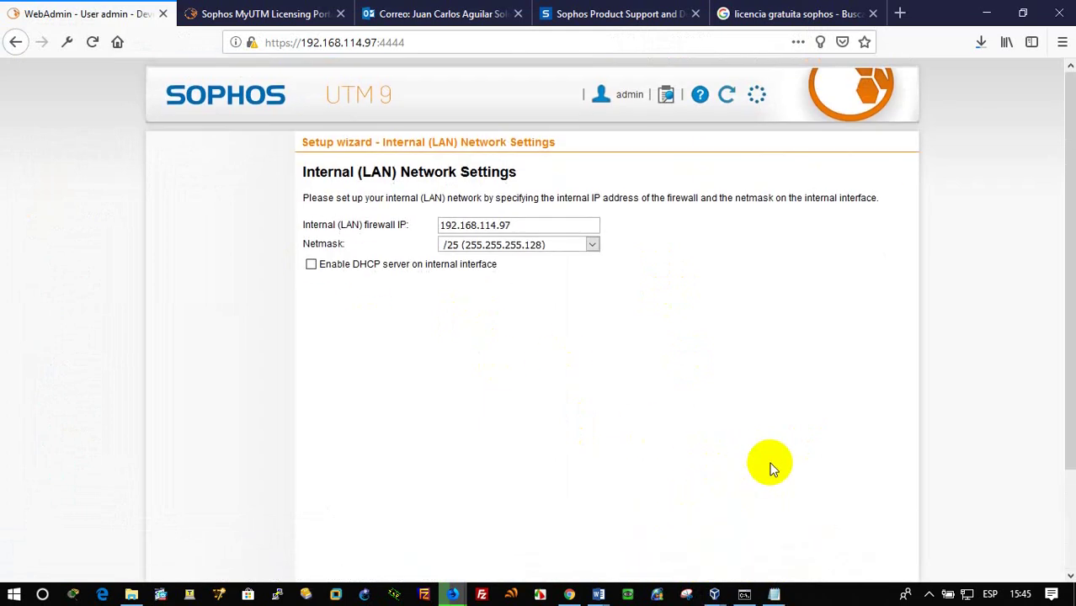
scroll(735, 324, down, 3)
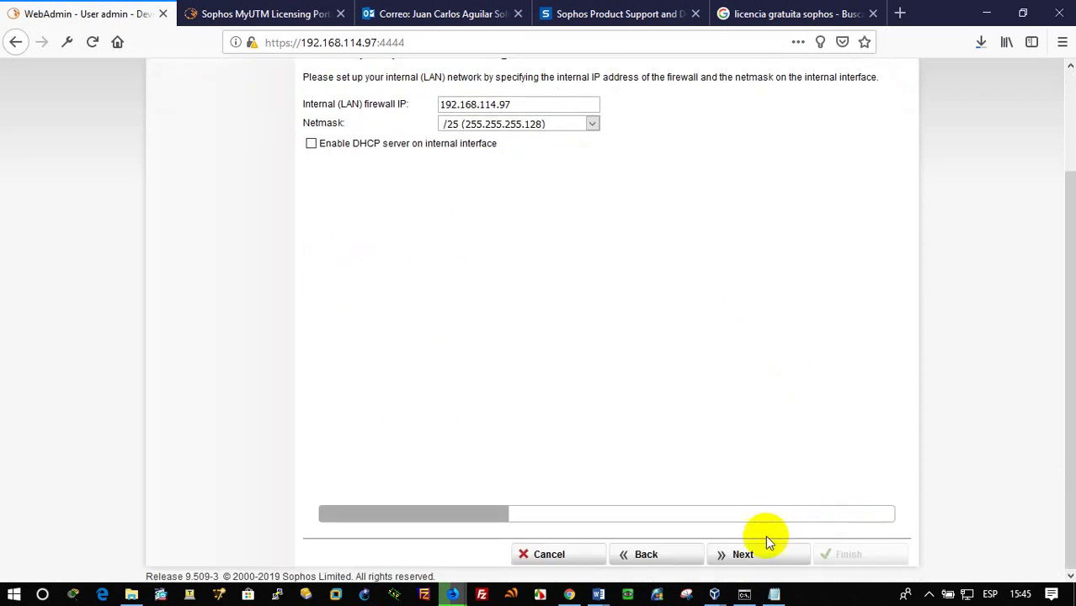
click(762, 557)
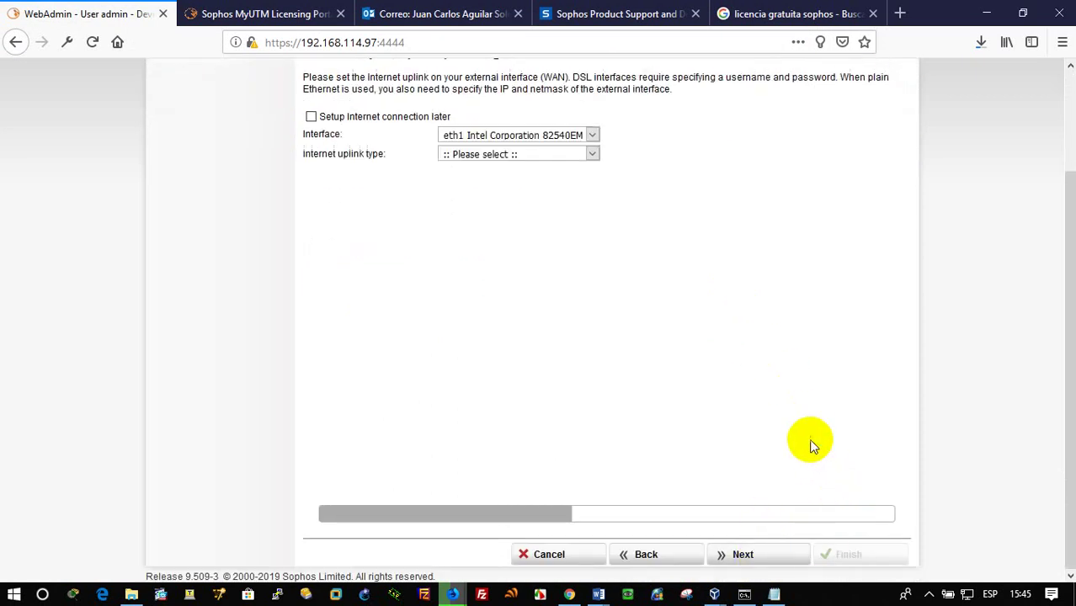
Set the Internet uplink to interface eth1, Standard Ethernet interface type, Static address
scroll(518, 322, up, 2)
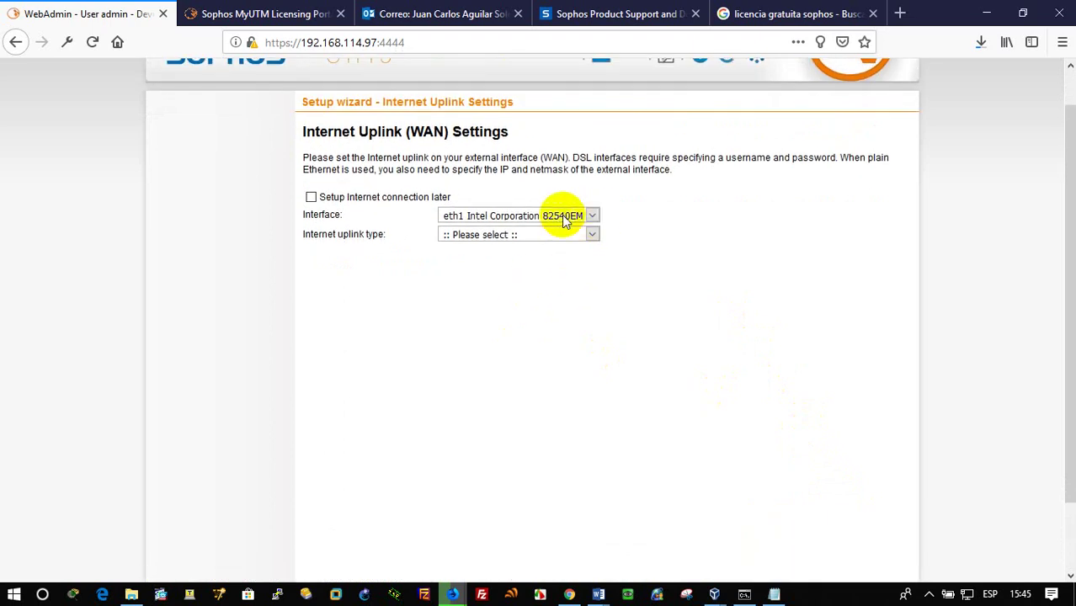
click(592, 216)
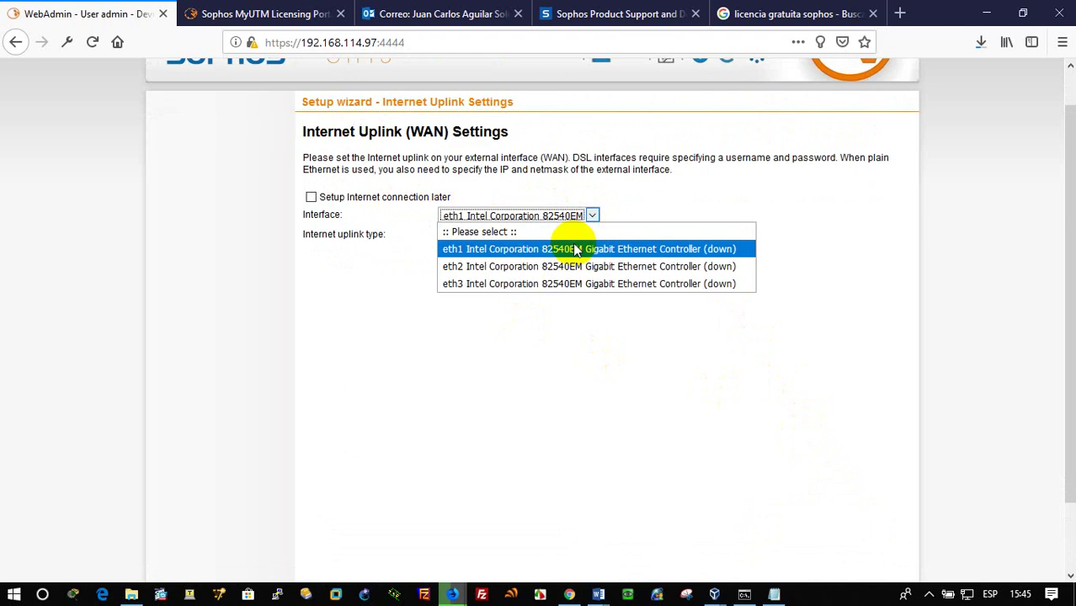
click(576, 249)
click(581, 236)
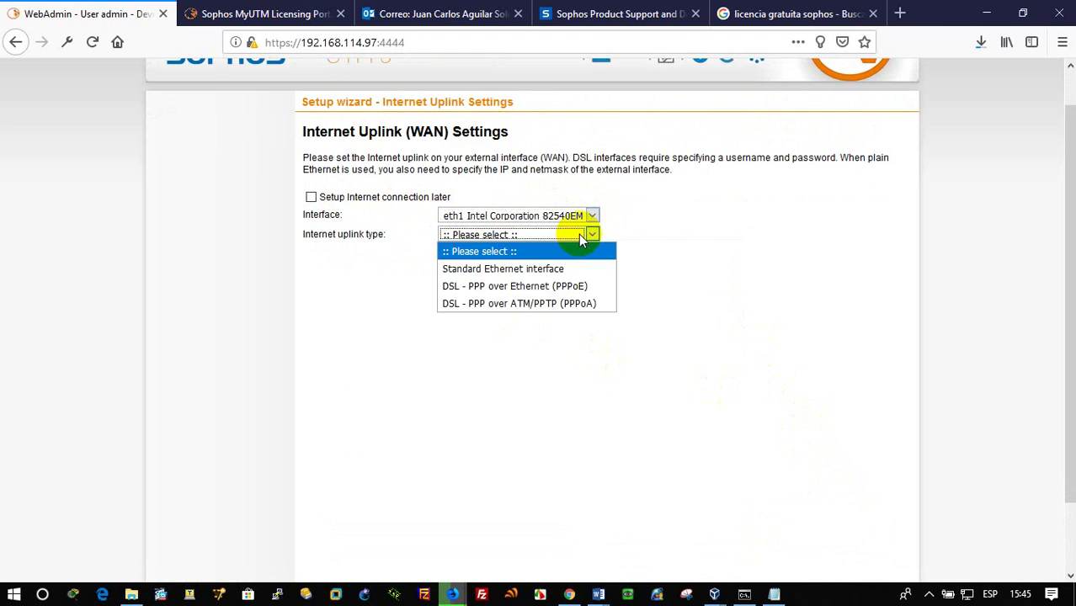
click(562, 268)
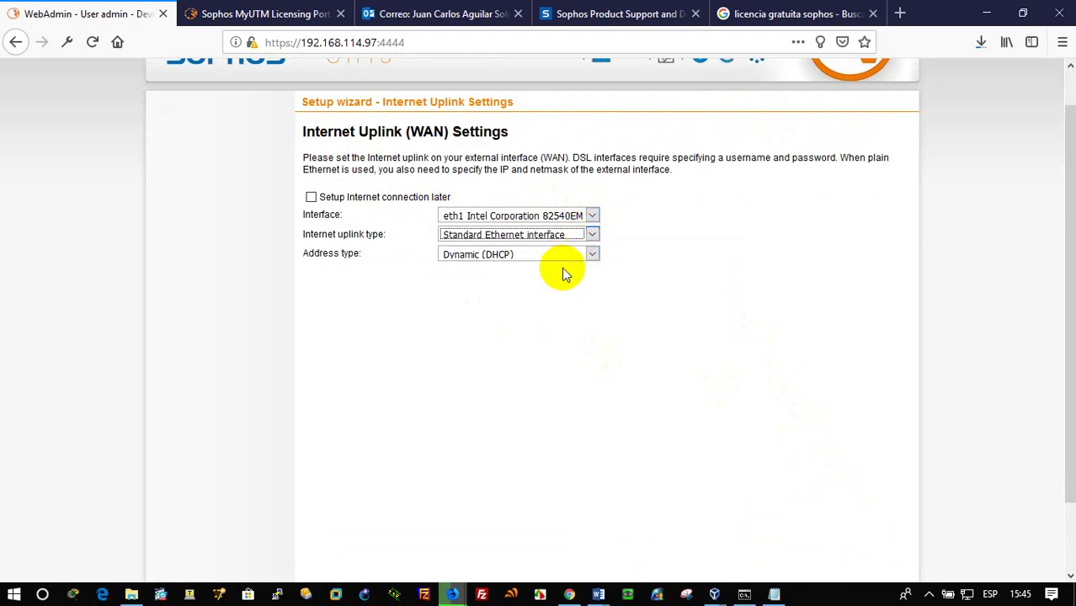
click(577, 256)
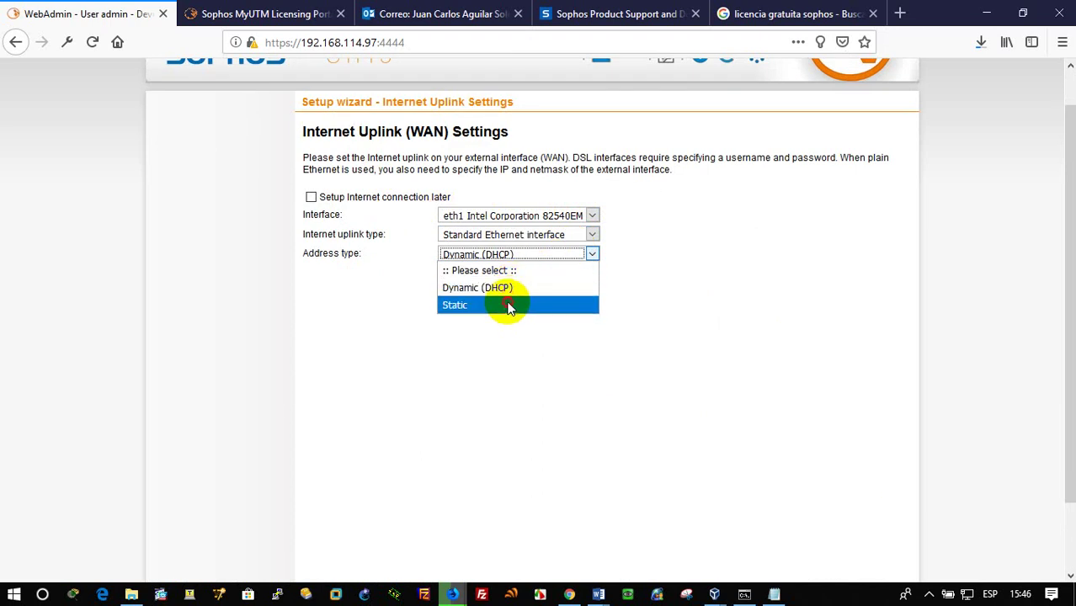
click(509, 305)
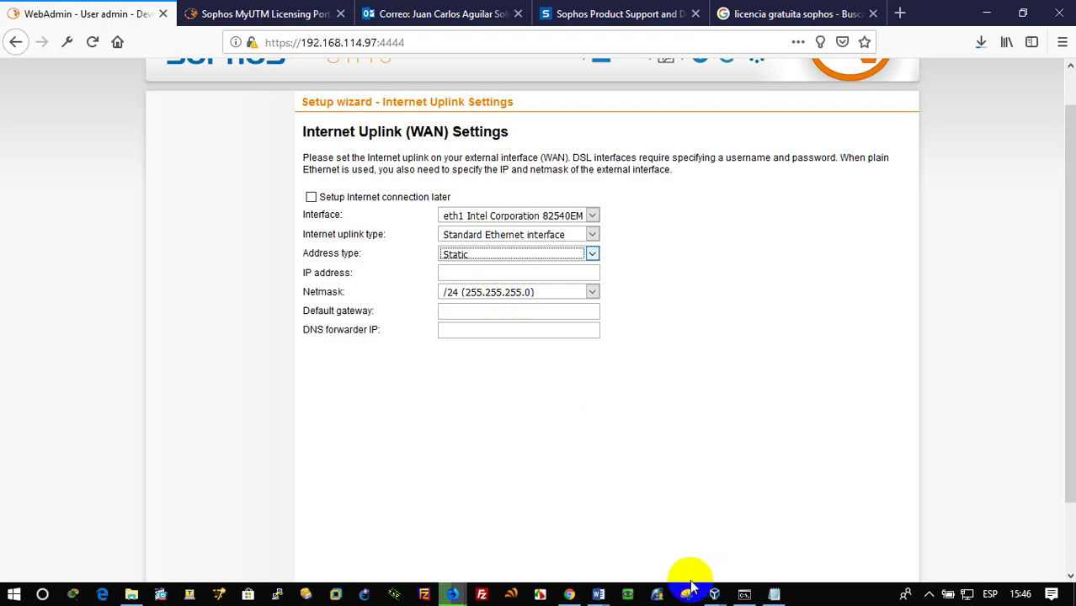
click(598, 595)
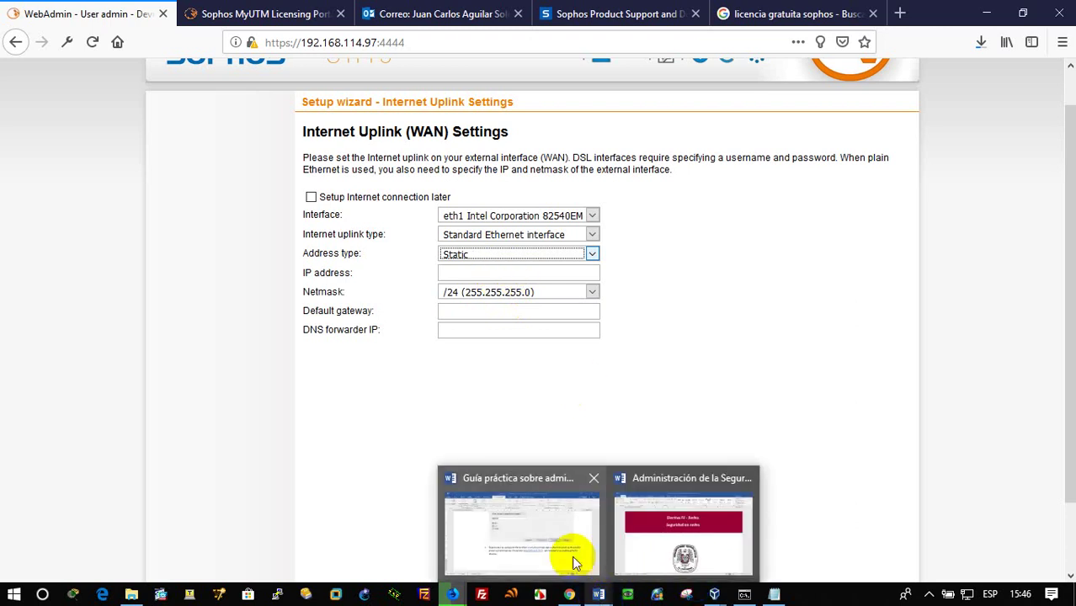
Check the Sophos interface addresses in the Word guide's page-12 network diagram, then return to the IP field
click(570, 552)
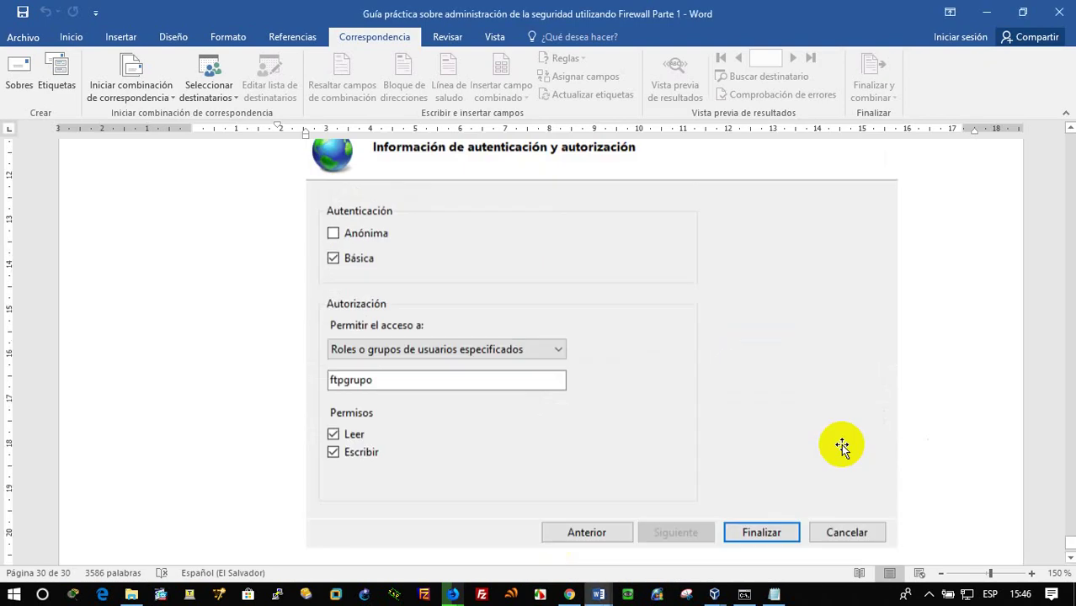
scroll(840, 448, up, 4)
drag(1071, 547, 1025, 302)
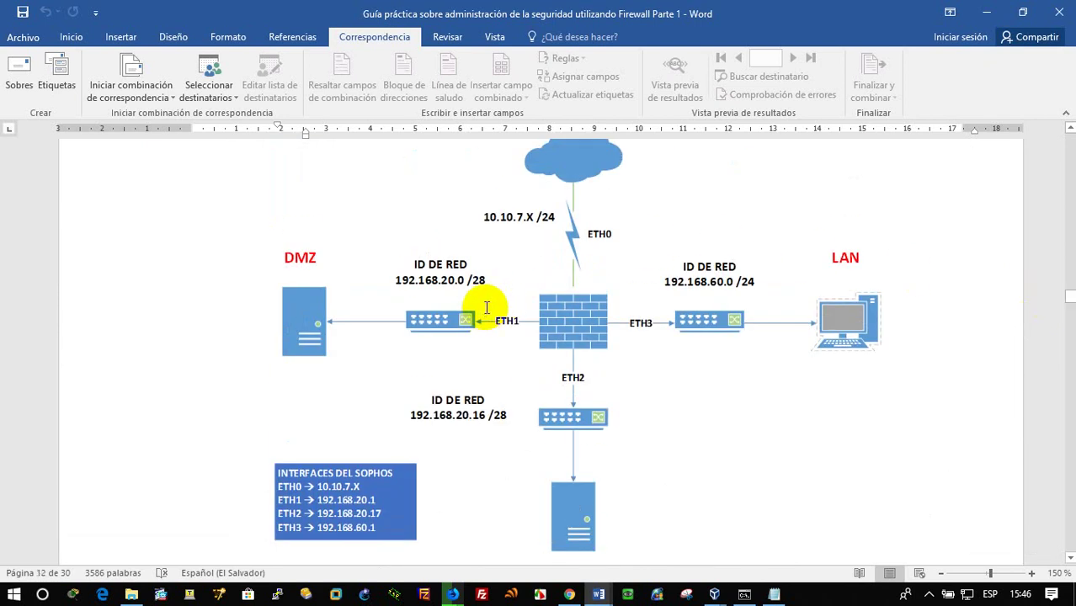
click(396, 286)
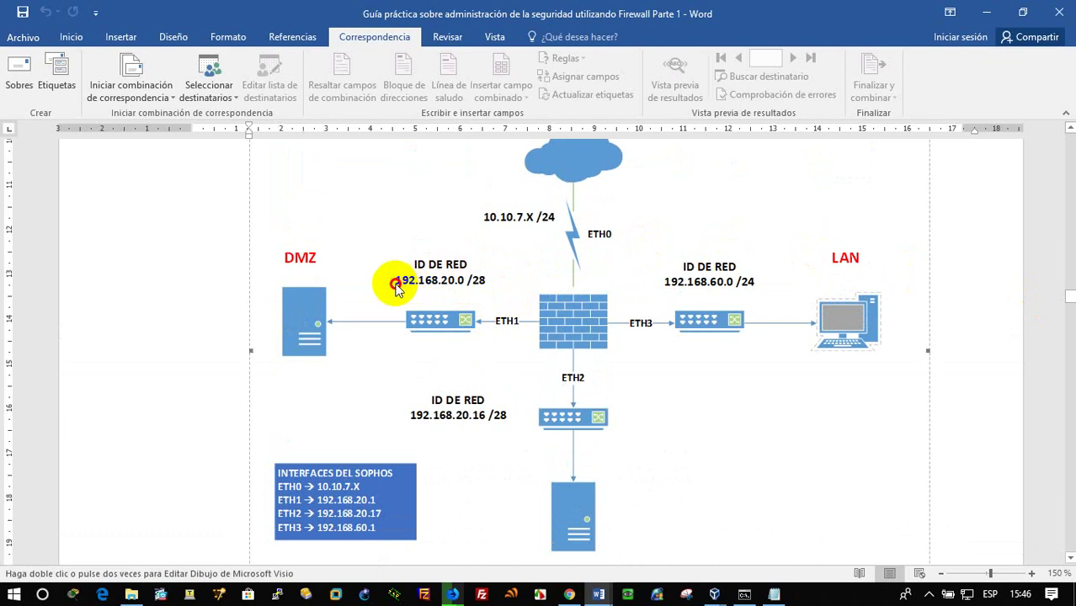
click(987, 12)
click(474, 271)
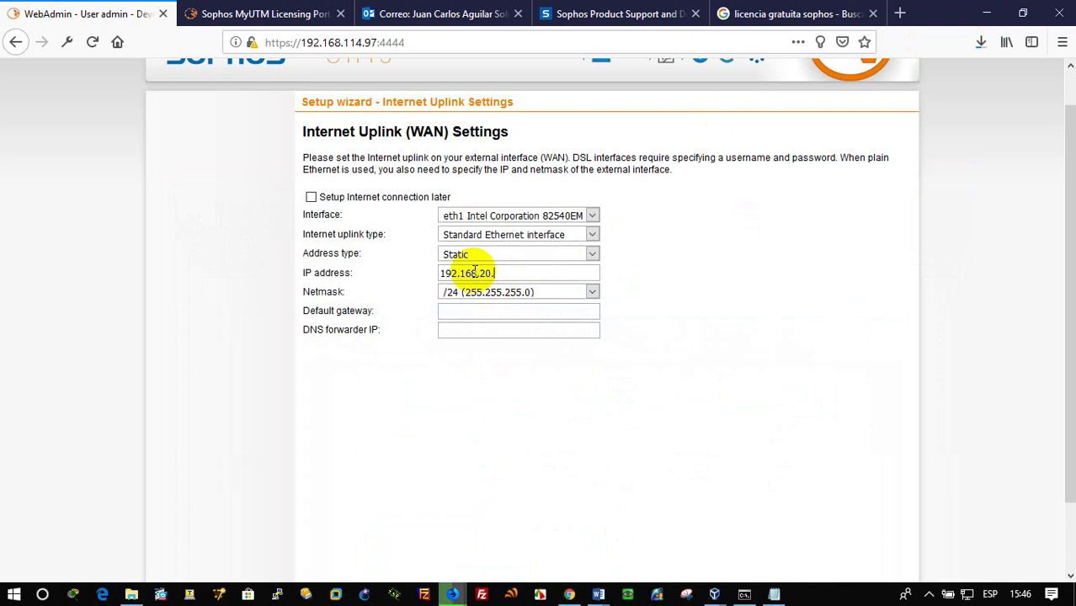
Give the uplink 192.168.20.1 with a /28 netmask, then tick 'Setup Internet connection later'
click(516, 293)
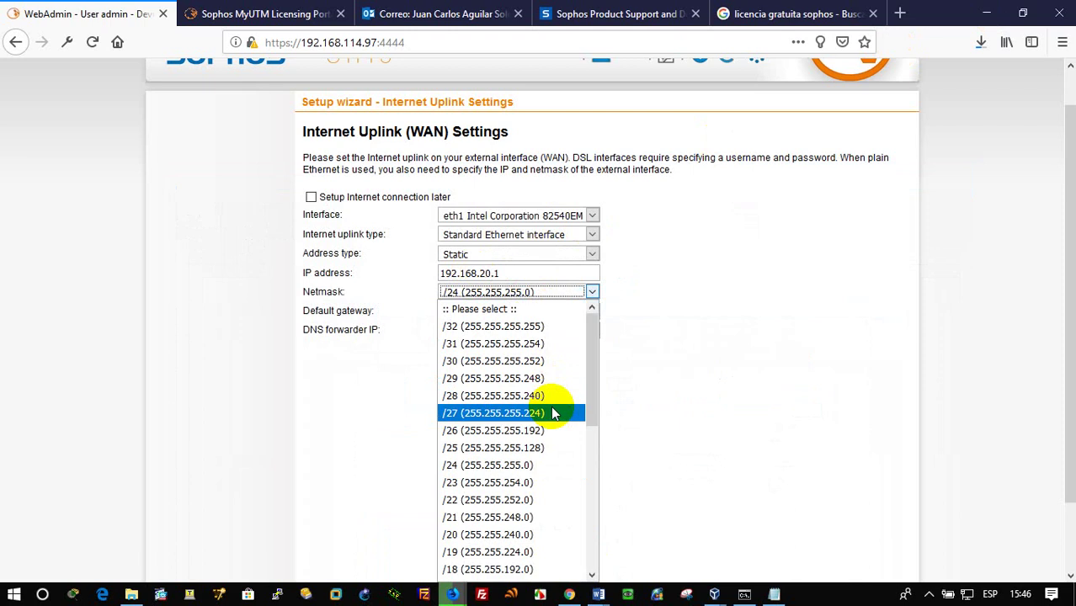
click(546, 396)
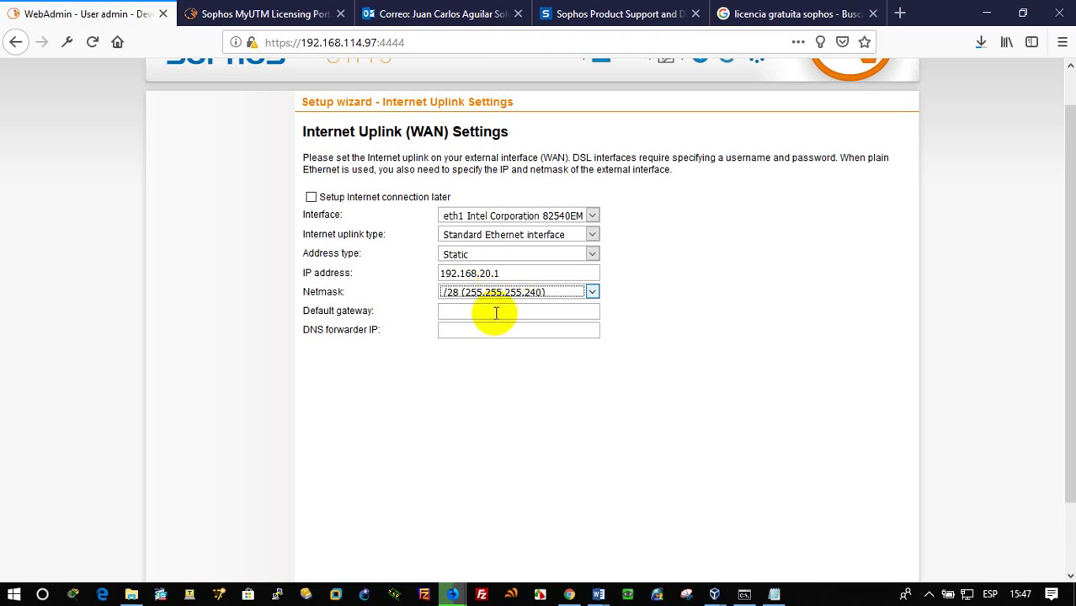
click(495, 314)
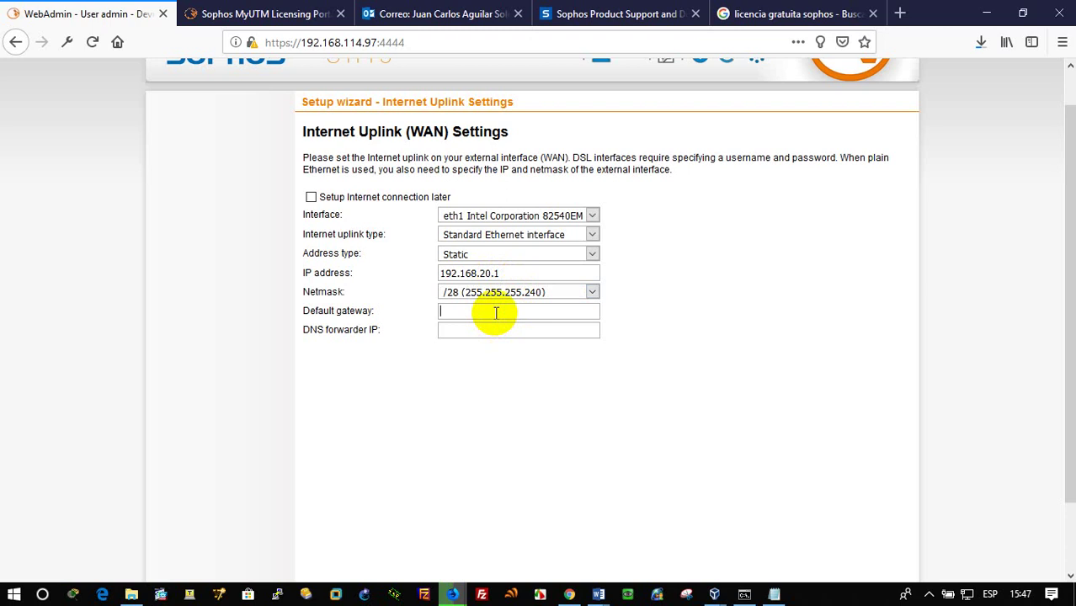
scroll(605, 409, down, 2)
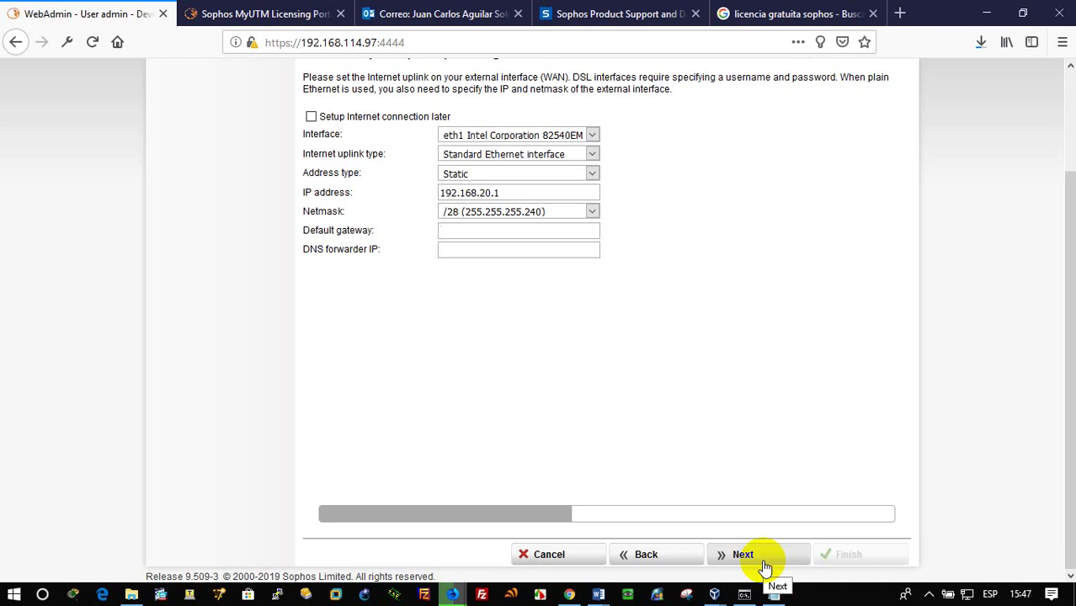
click(311, 116)
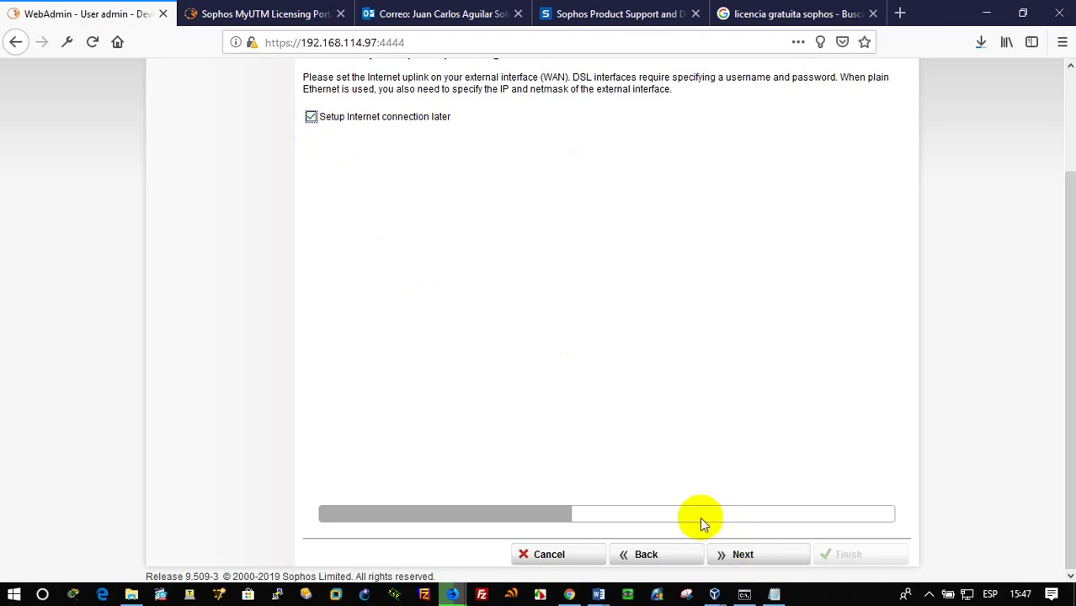
Continue to Allowed Services and leave every service disabled
click(742, 554)
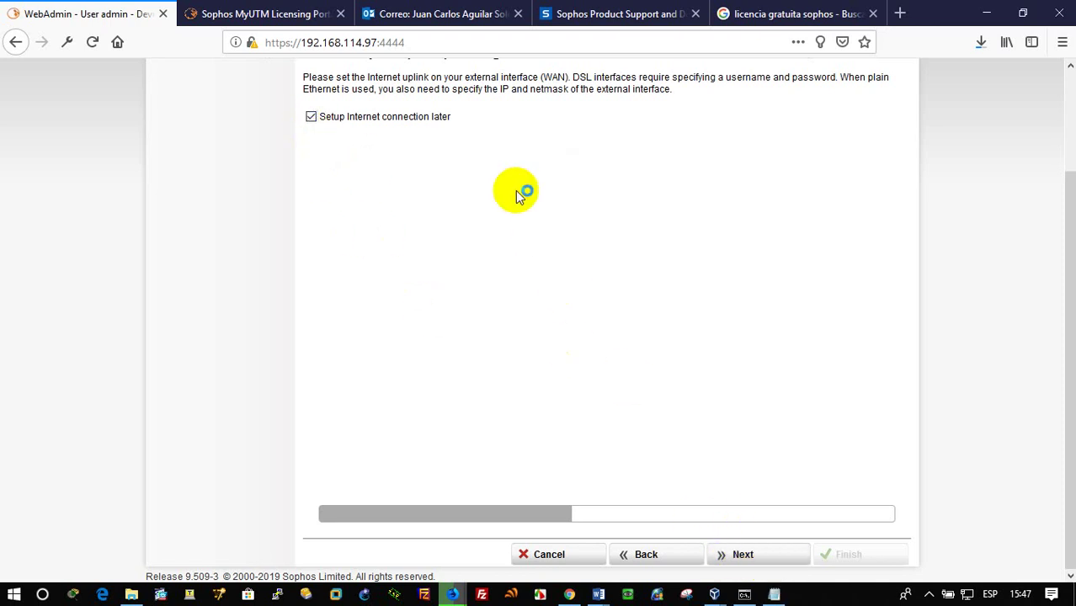
scroll(515, 190, up, 2)
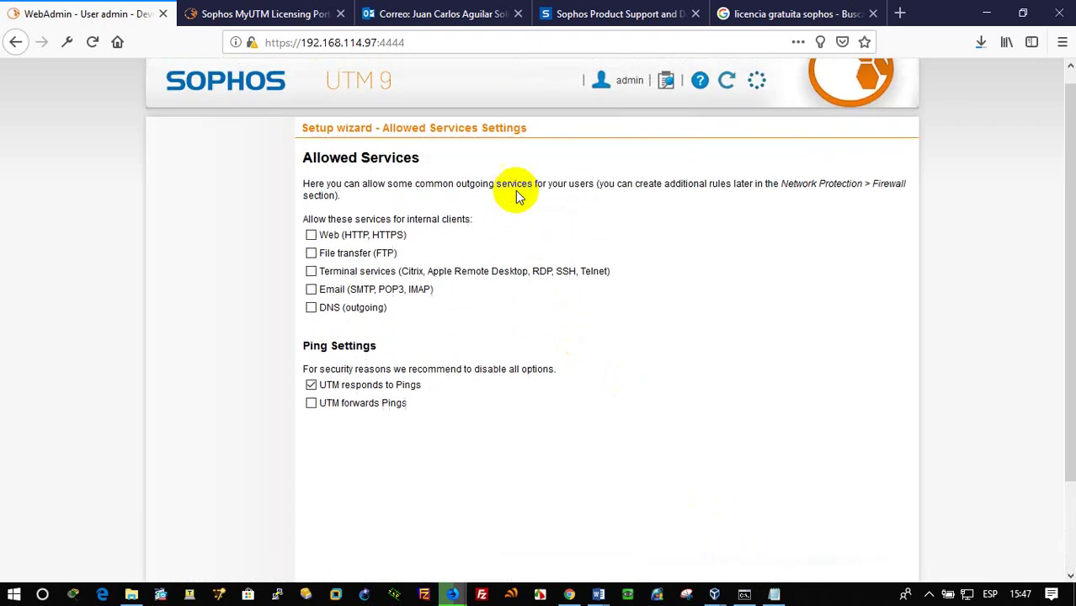
scroll(526, 200, down, 2)
scroll(660, 406, up, 3)
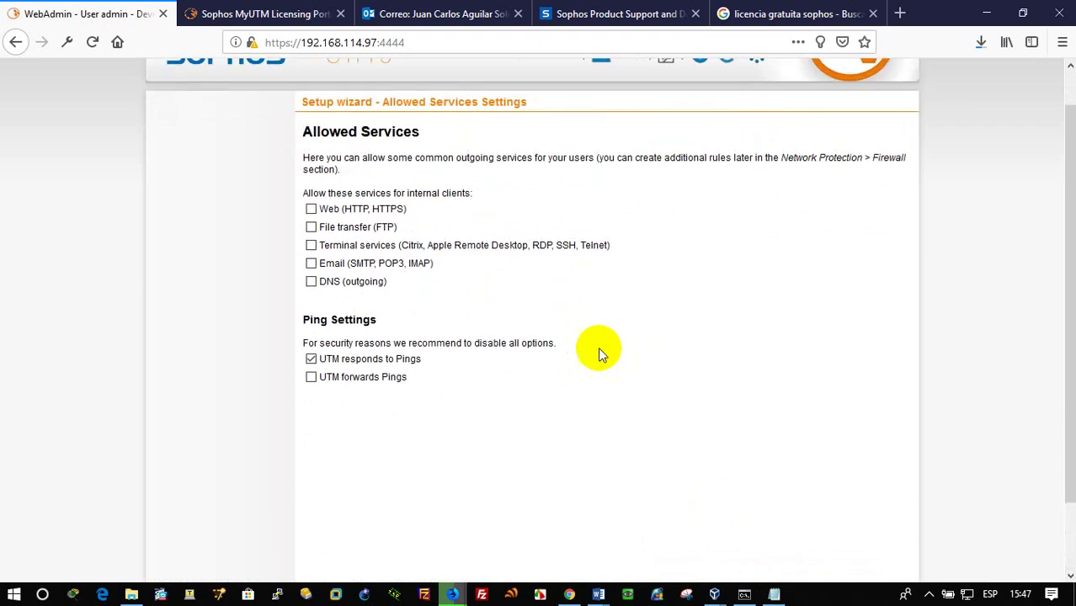
drag(305, 131, 427, 223)
scroll(500, 336, down, 2)
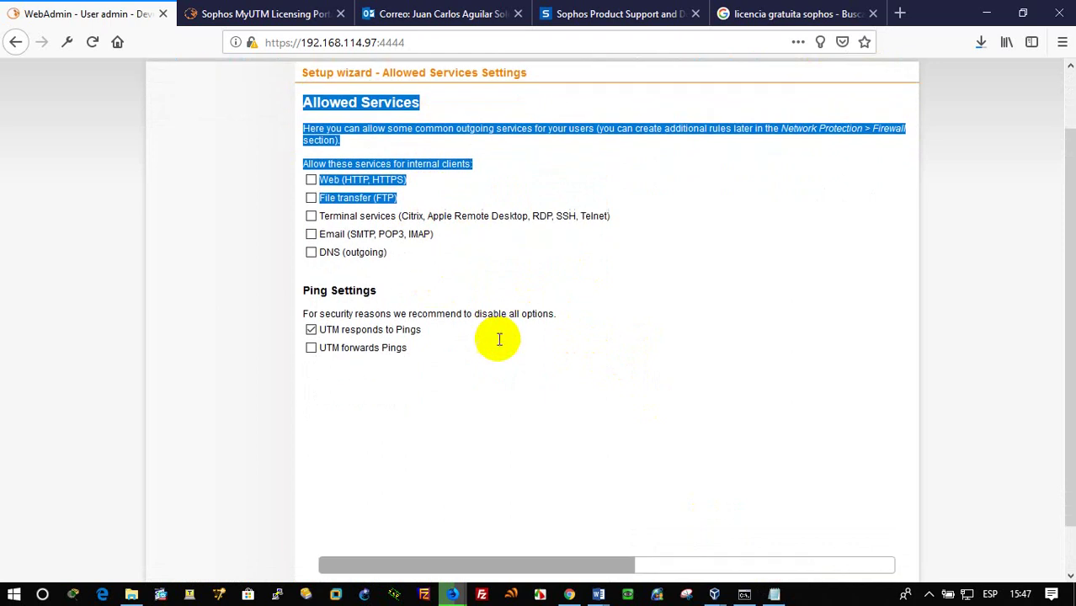
click(744, 555)
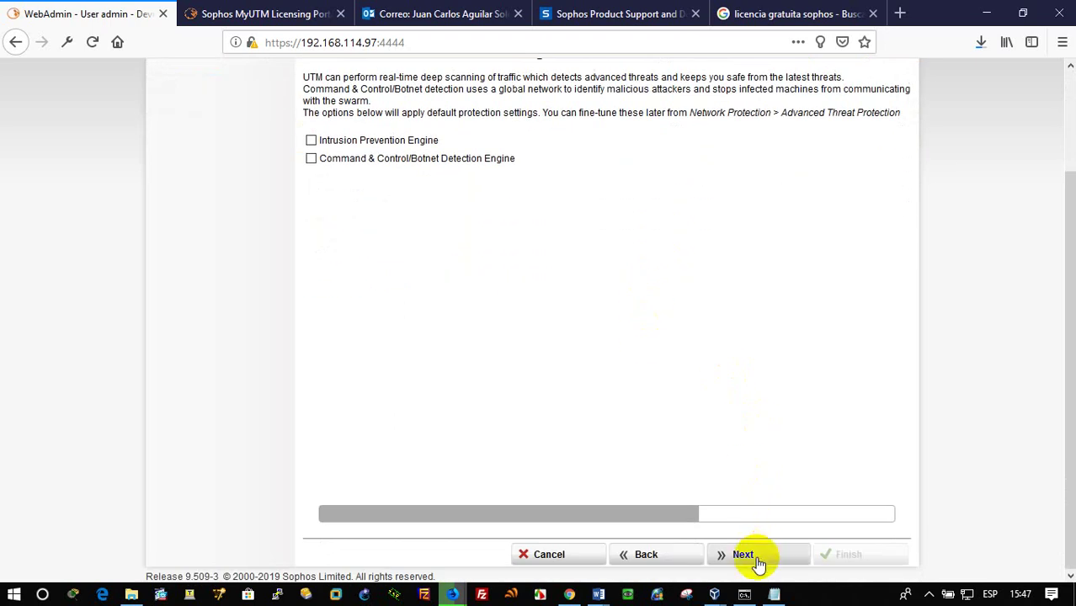
Skip the Advanced Threat Protection, Web Protection and Email pages to reach the Summary
click(744, 555)
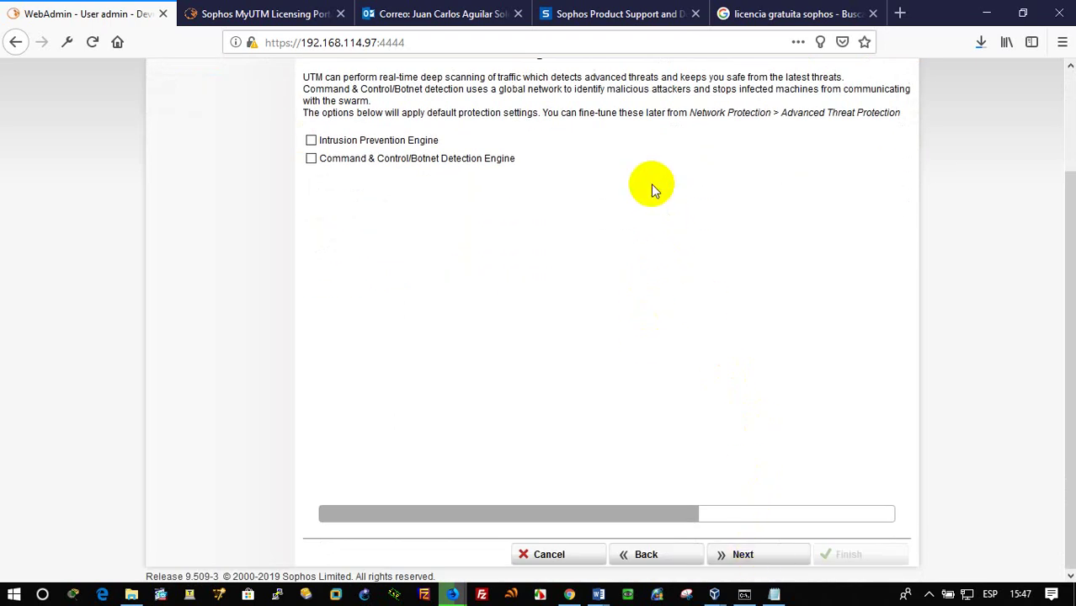
scroll(651, 184, up, 3)
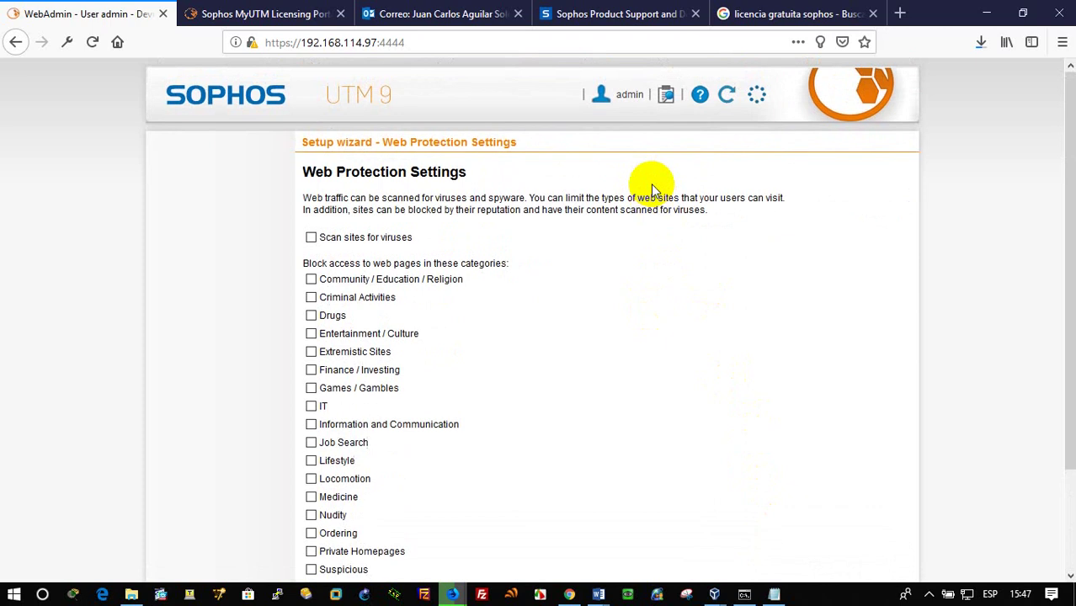
scroll(651, 183, down, 3)
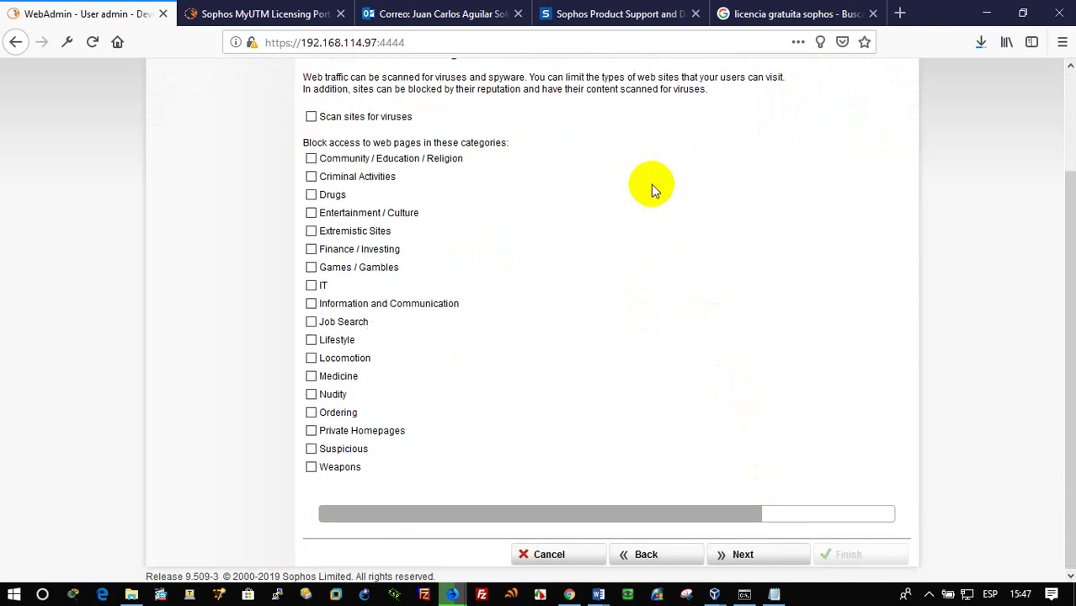
click(762, 569)
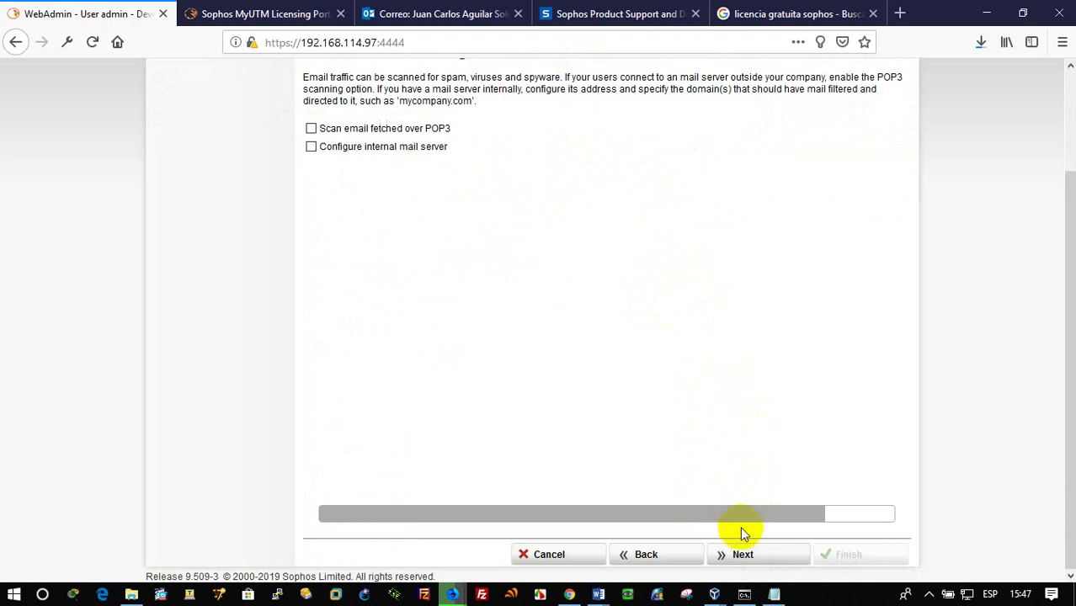
click(751, 553)
In the Windows XP VM, accept and keep the new screen resolution, then minimize it
mouse_move(714, 593)
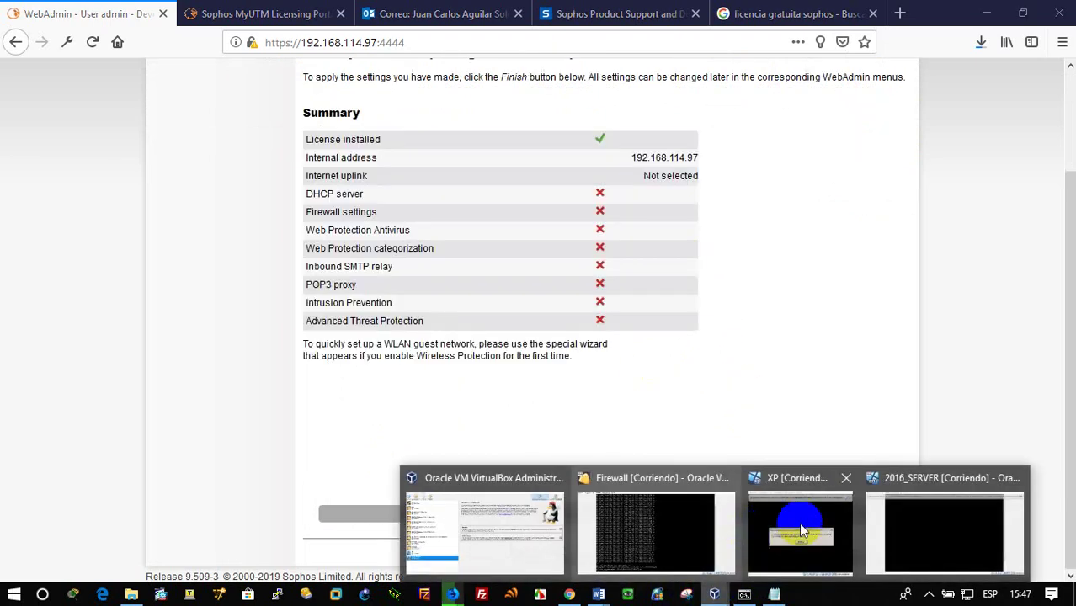
click(800, 528)
click(543, 343)
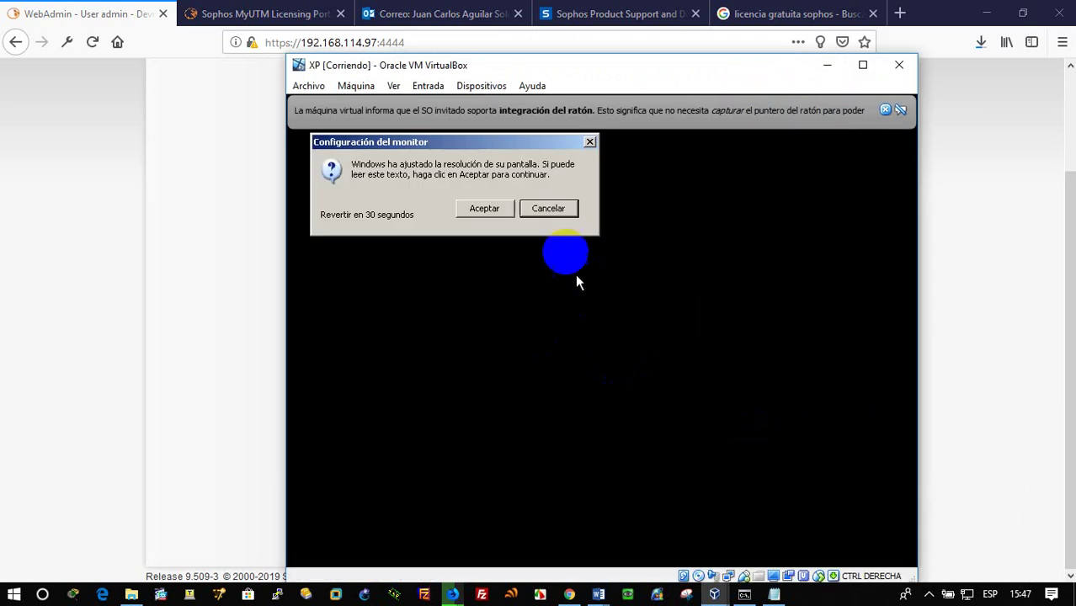
click(484, 208)
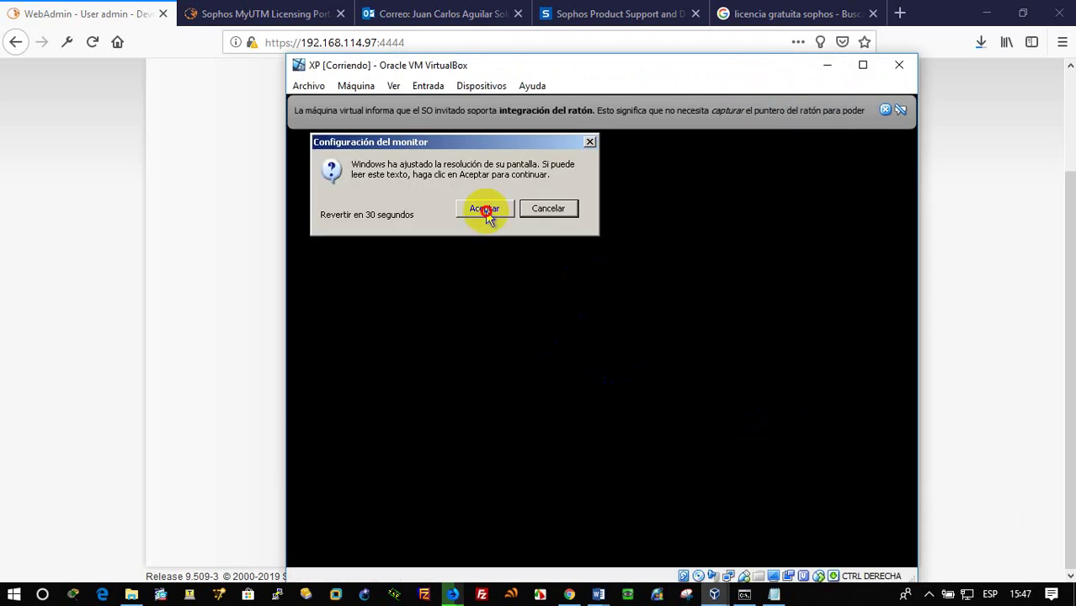
click(828, 65)
In the 2016_SERVER VM, enter and confirm the administrator password, then finish setup
mouse_move(714, 593)
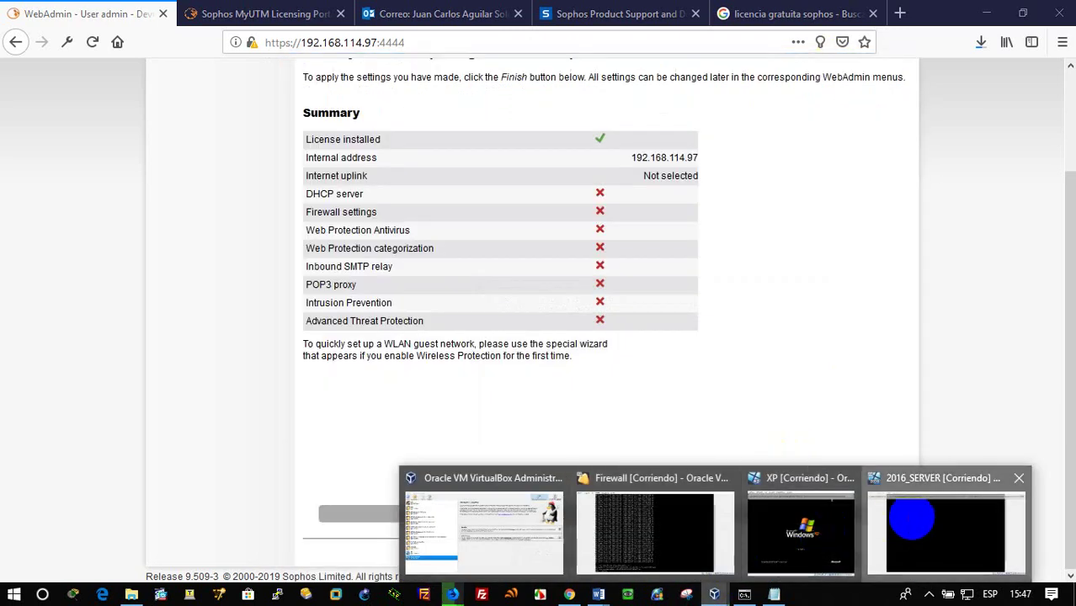
click(945, 532)
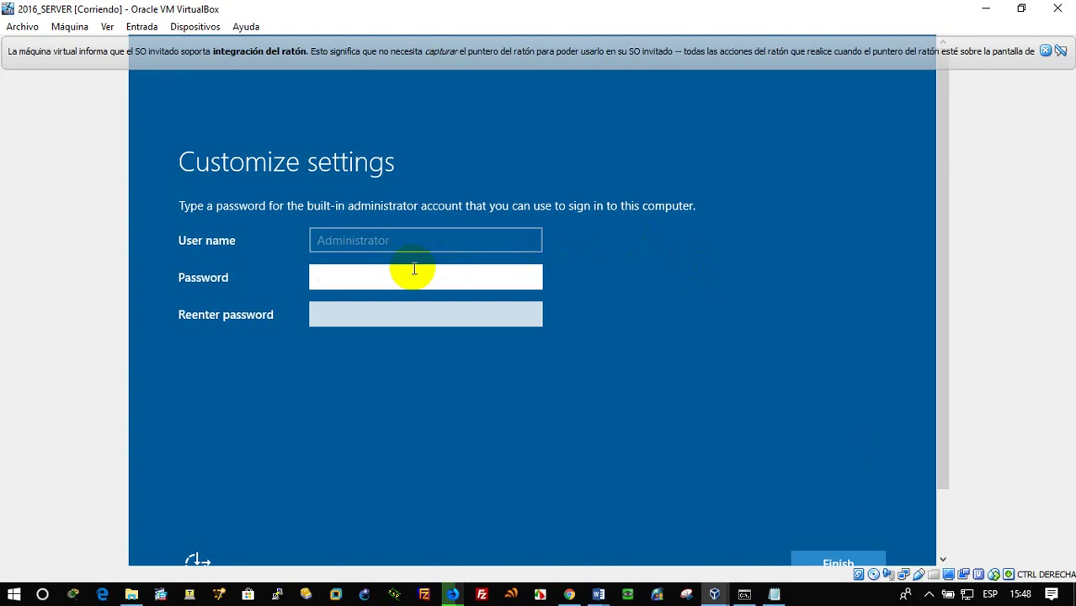
text(*****)
key(Tab)
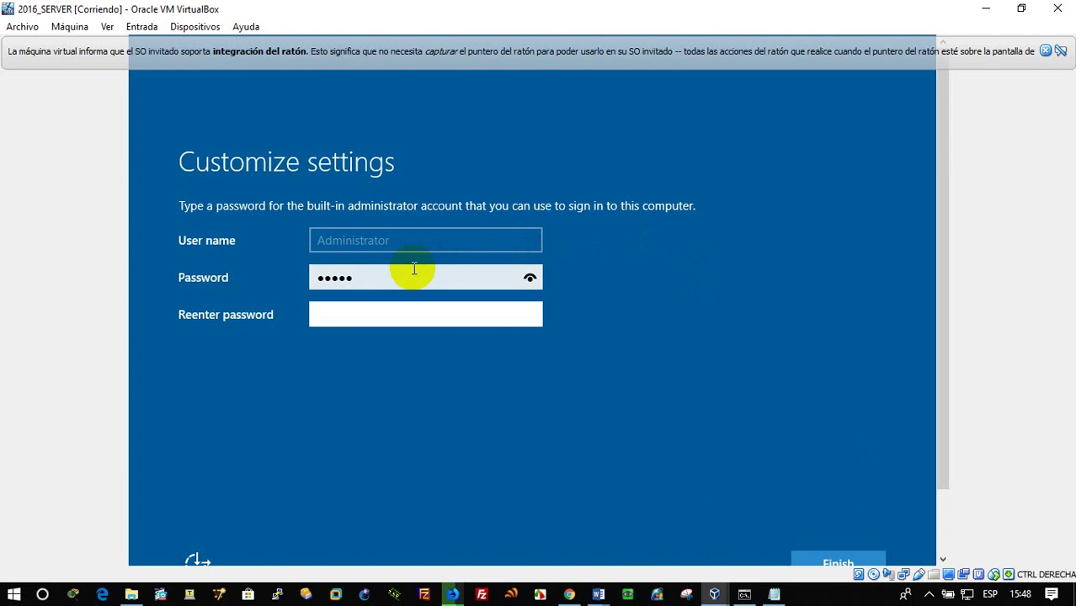
key(shift+Tab)
text(*)
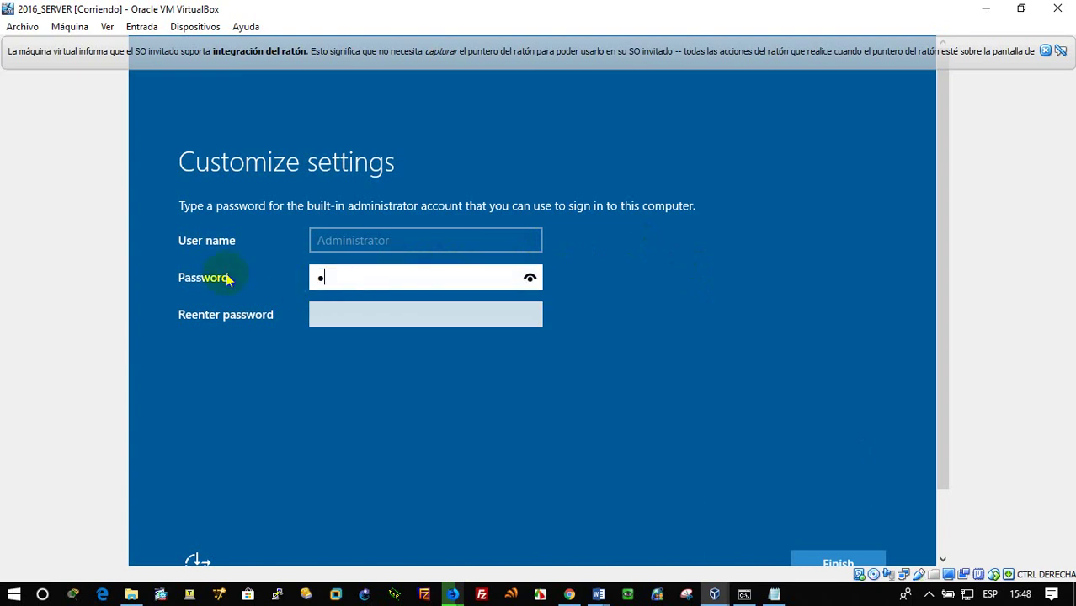
text(*******)
key(Tab)
text(*)
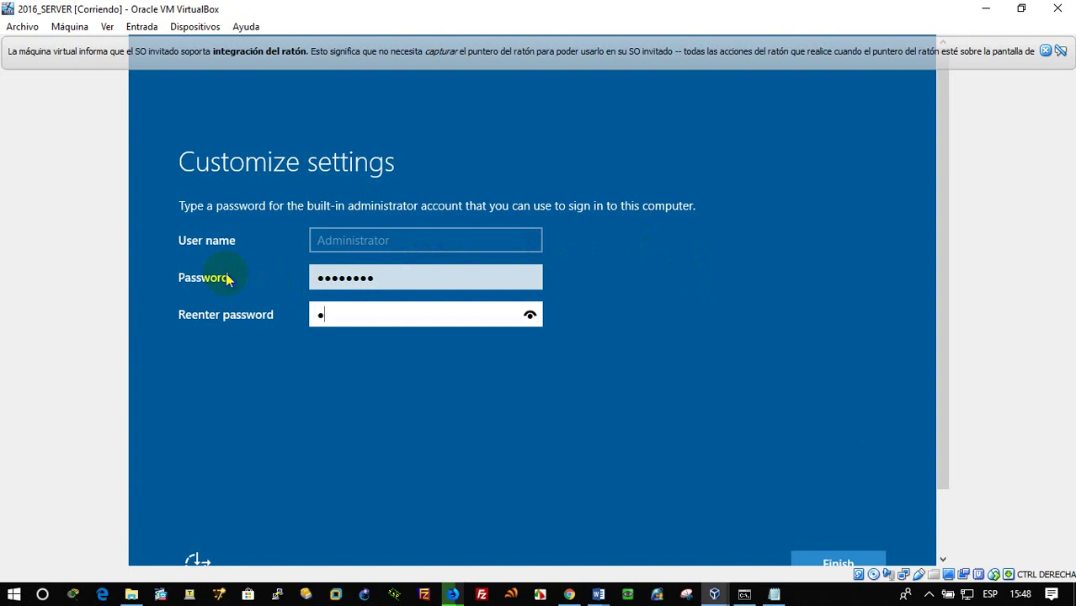
text(*******)
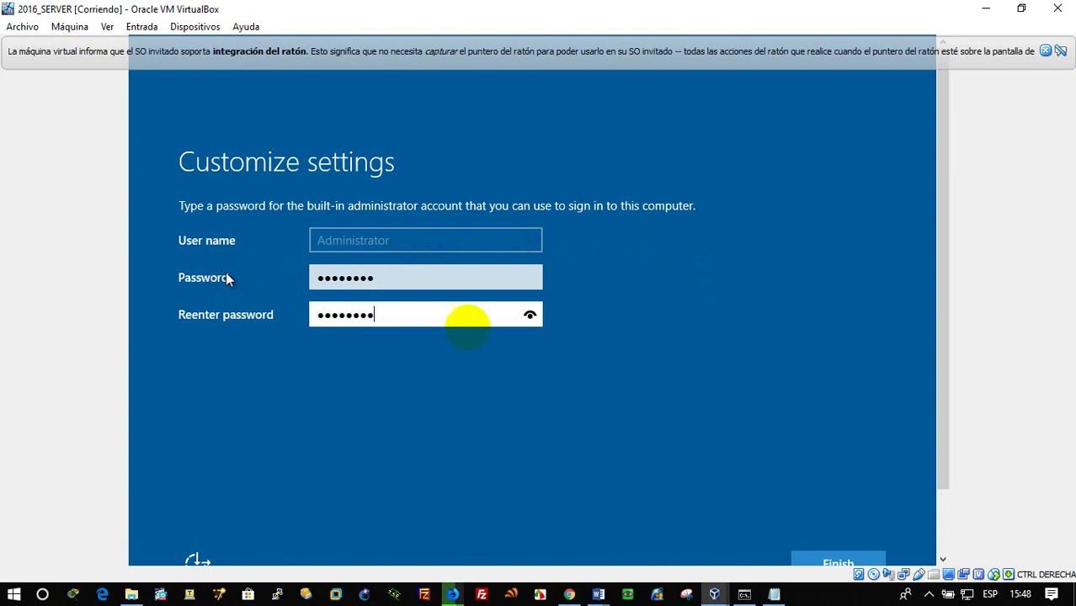
click(941, 387)
drag(941, 387, 941, 446)
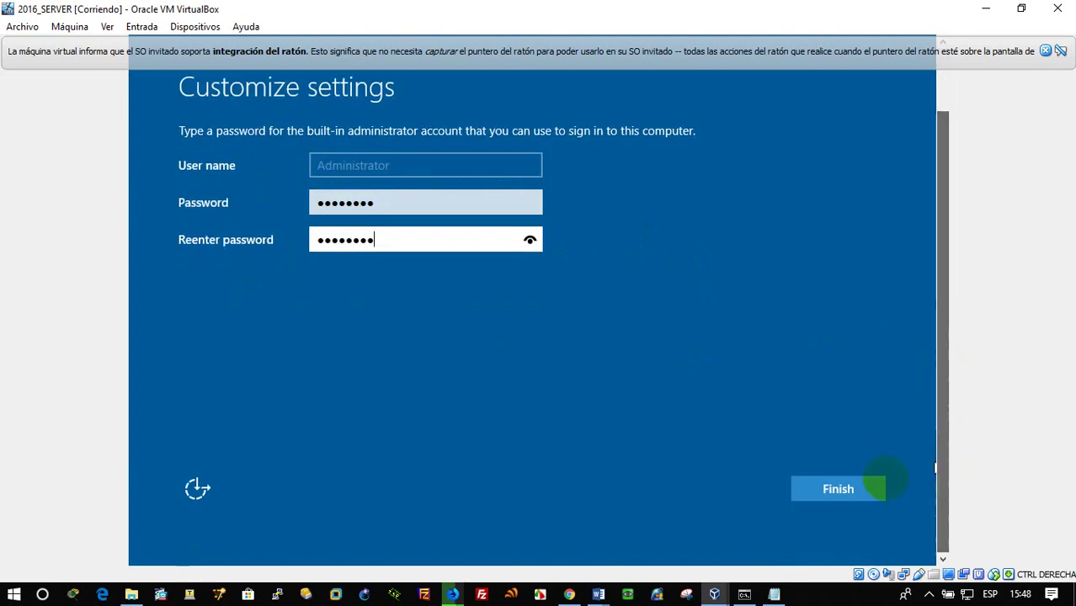
click(840, 498)
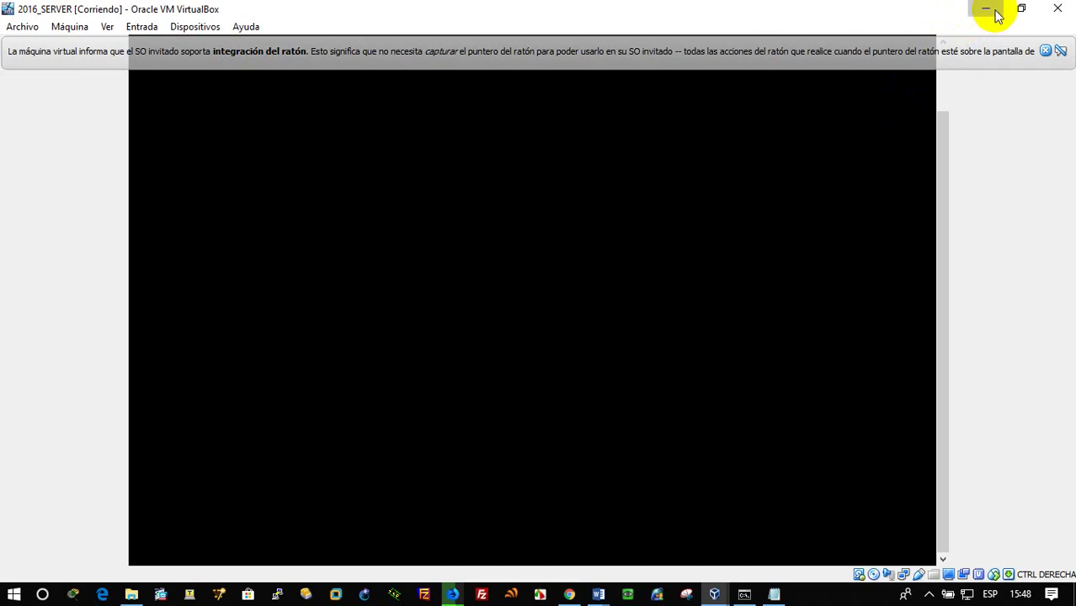
Apply the wizard settings and finish setup, after checking the MyUTM licensing portal tab
click(986, 8)
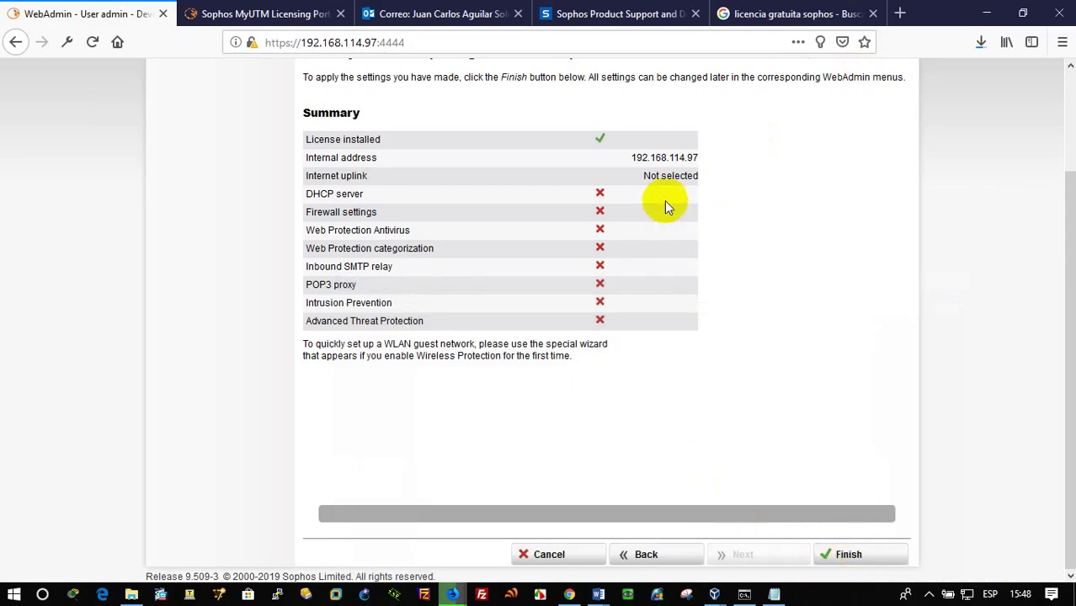
click(847, 553)
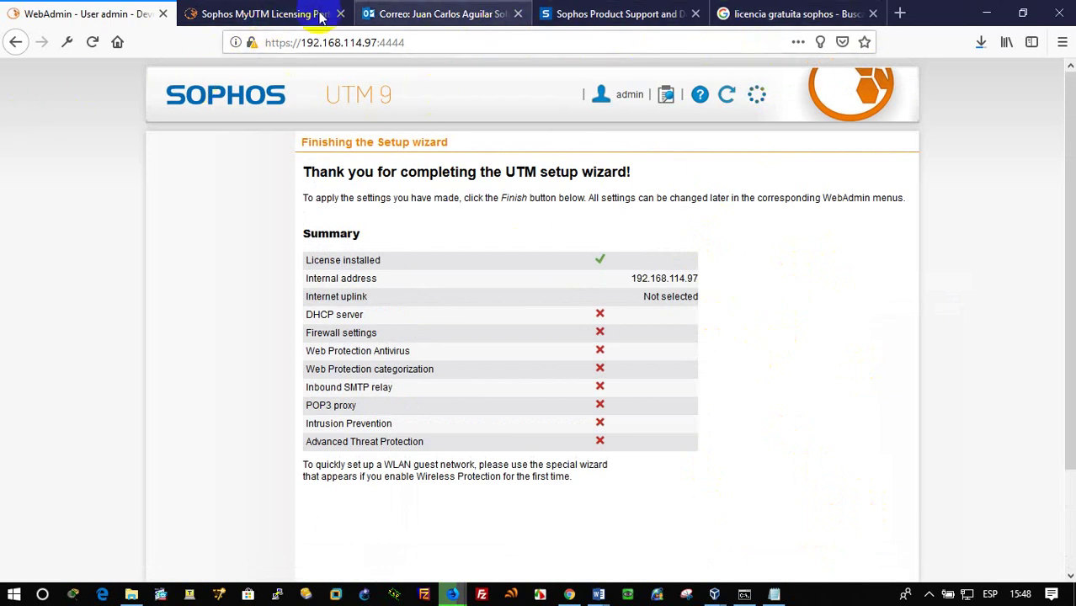
click(305, 17)
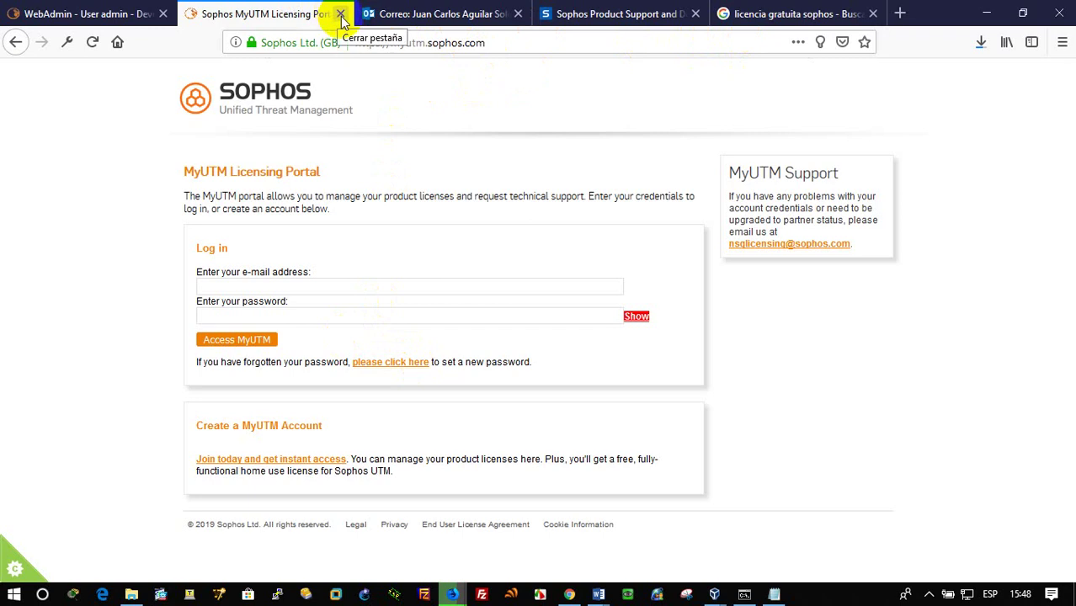
click(99, 14)
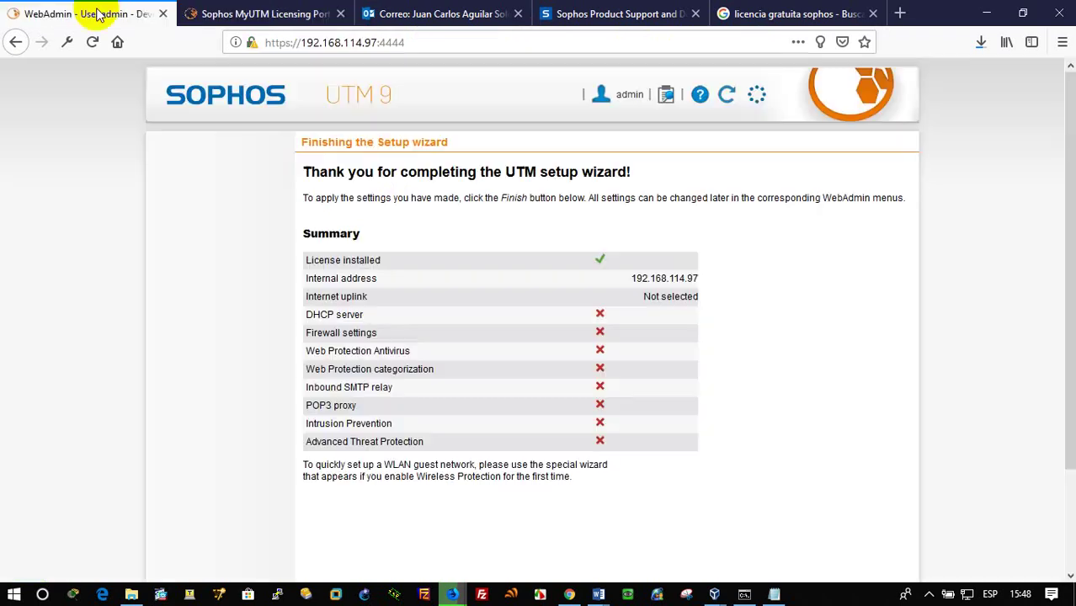
scroll(600, 357, down, 3)
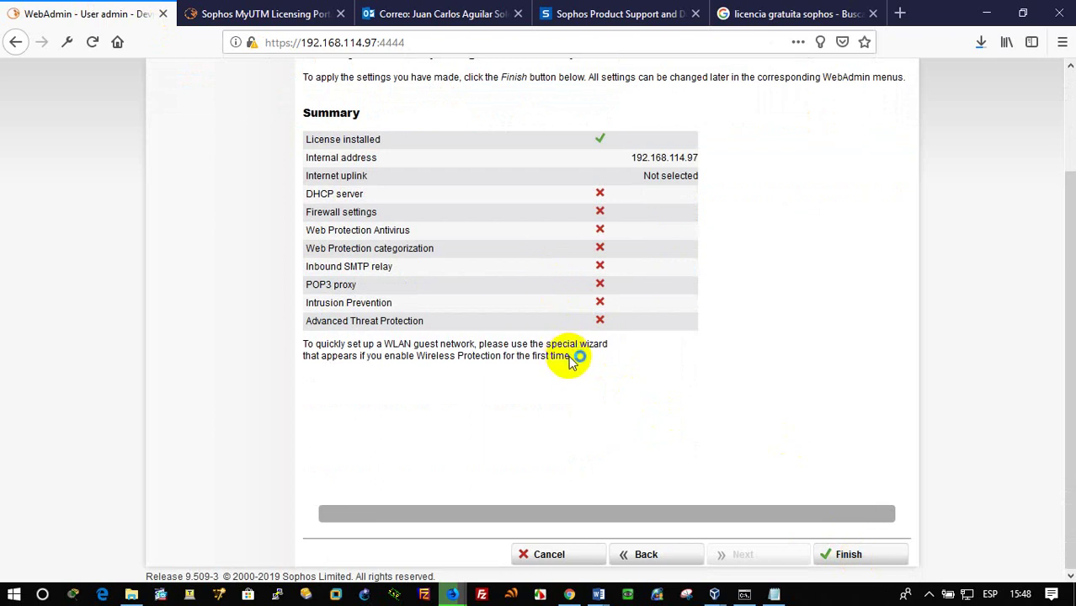
scroll(569, 357, up, 3)
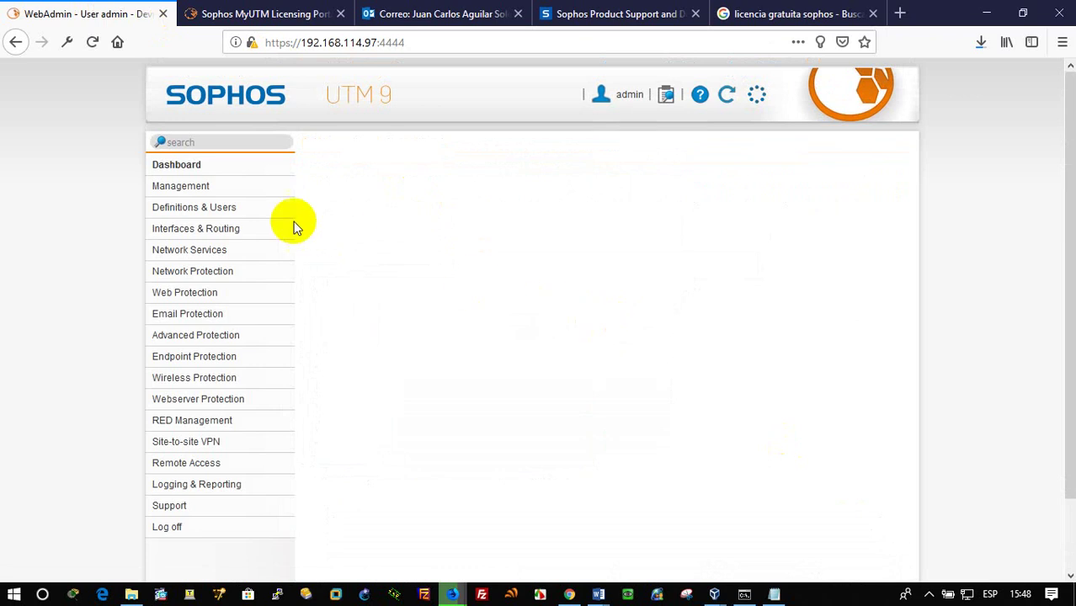
click(214, 230)
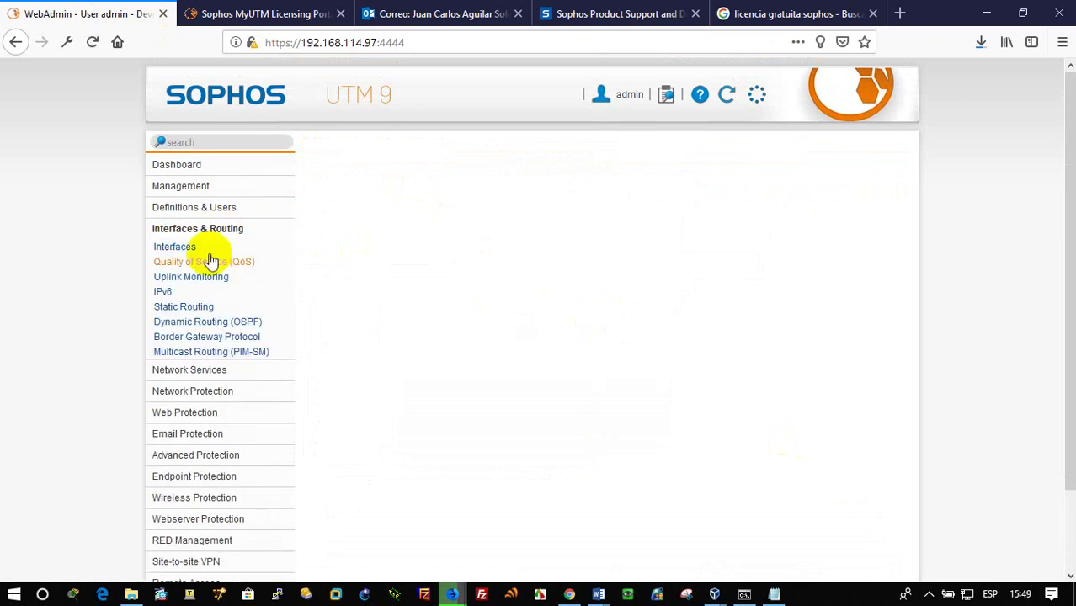
click(174, 247)
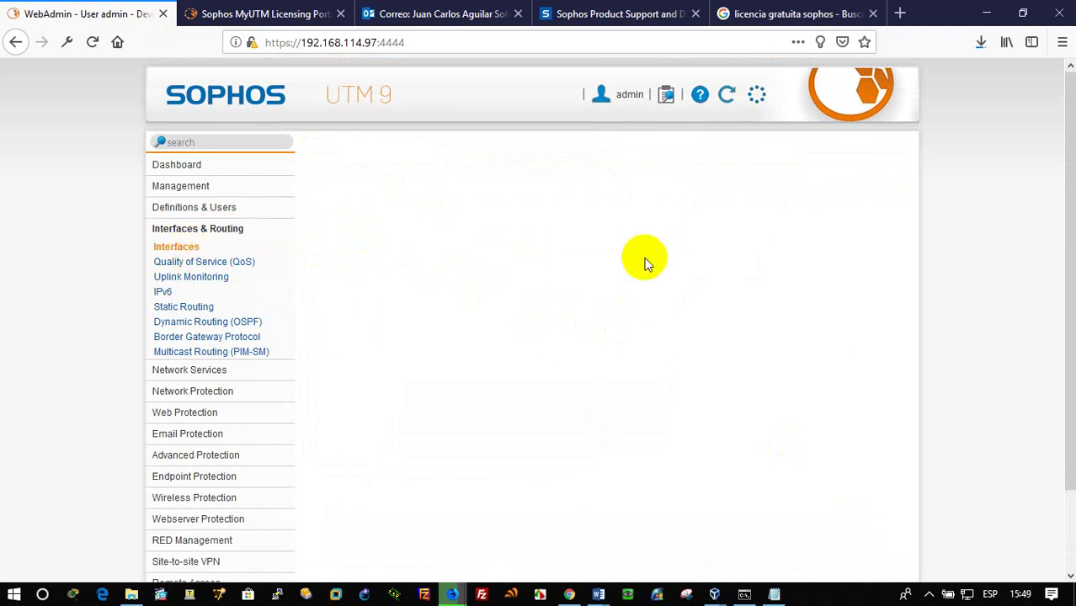
click(196, 247)
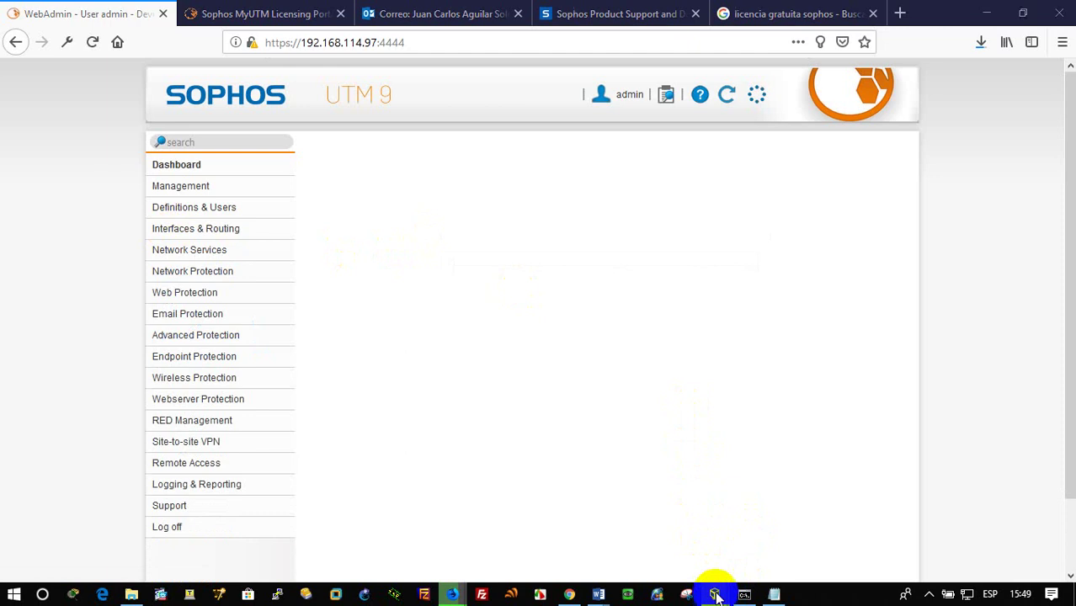
mouse_move(716, 589)
click(763, 518)
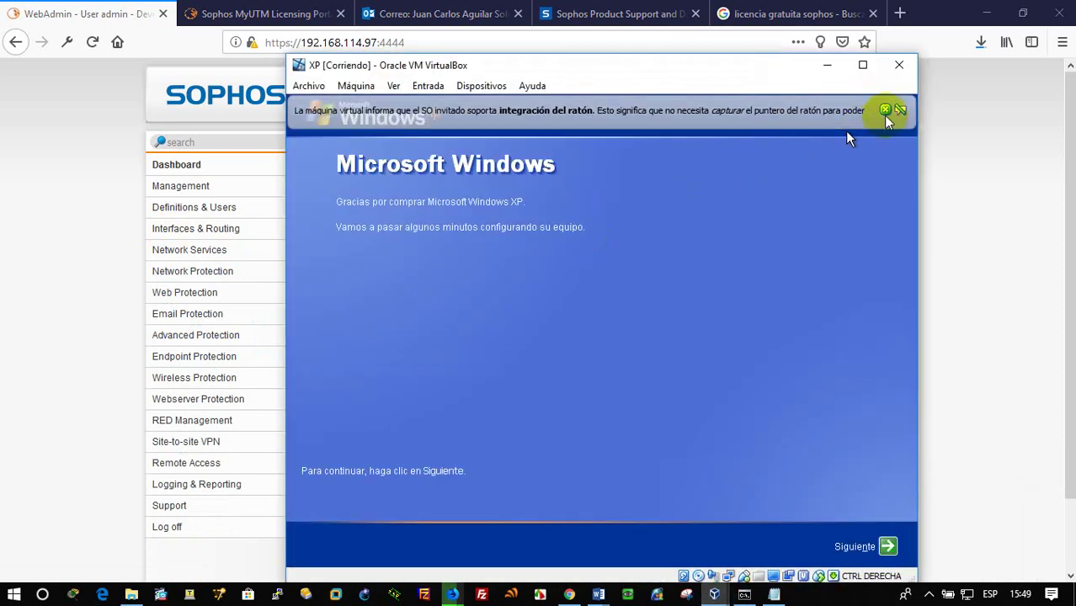
Advance through XP setup, declining automatic updates and Microsoft registration
click(888, 546)
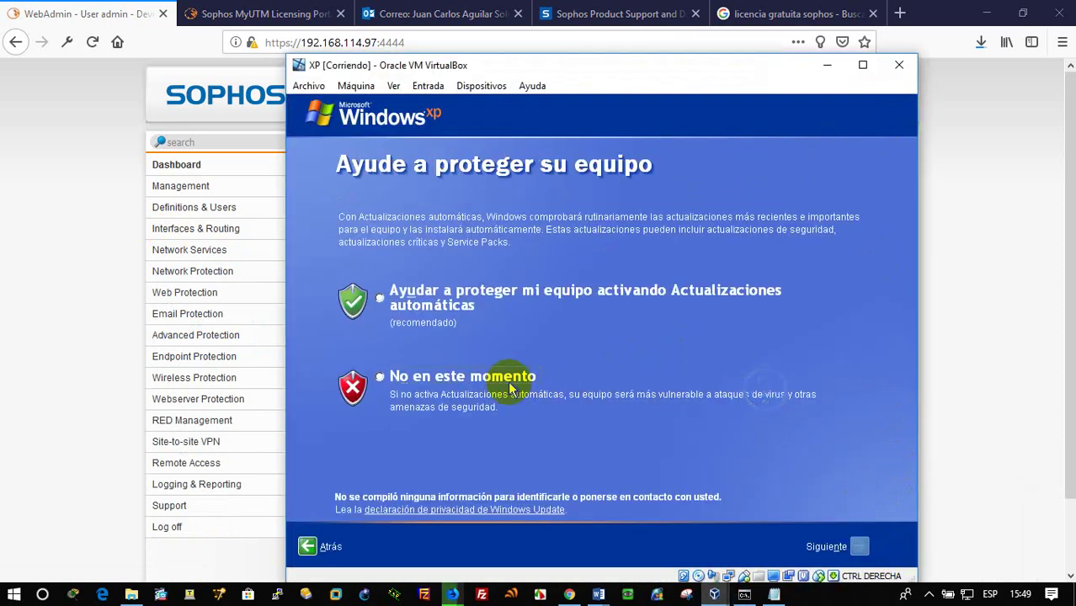
click(509, 376)
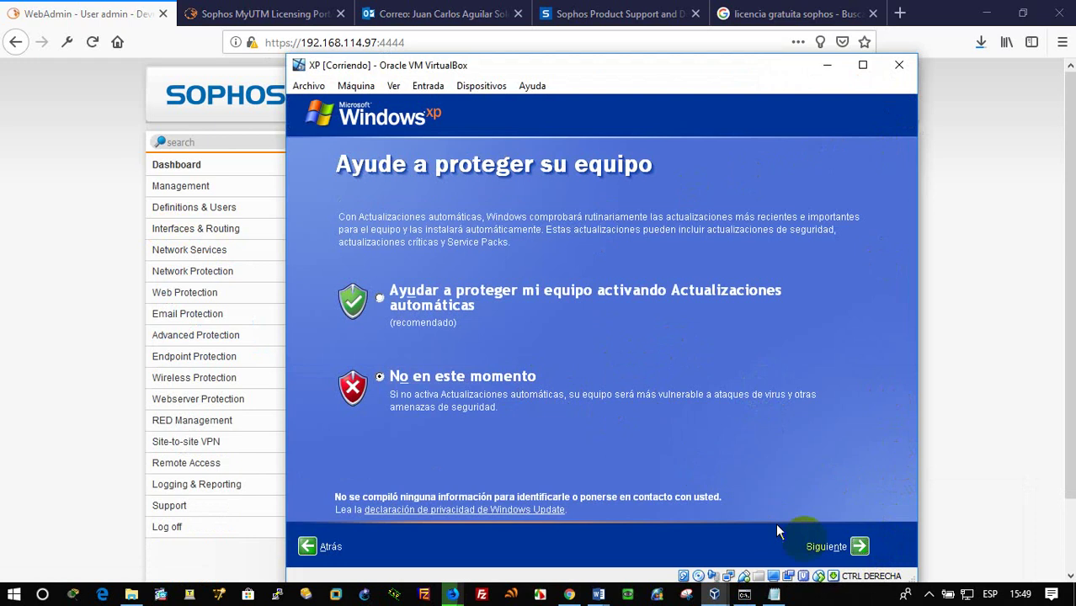
click(861, 548)
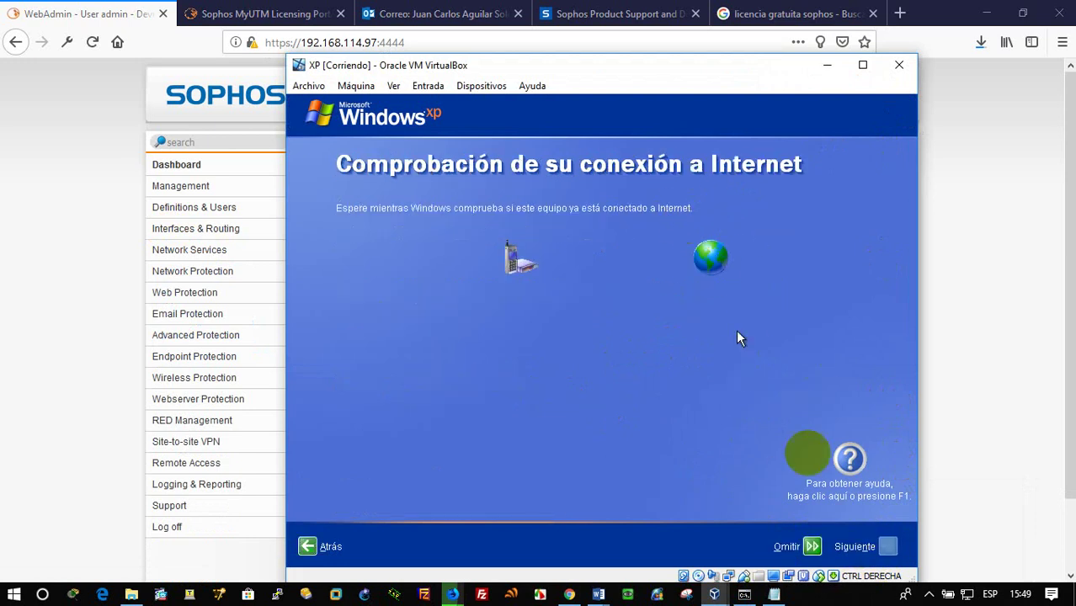
click(814, 547)
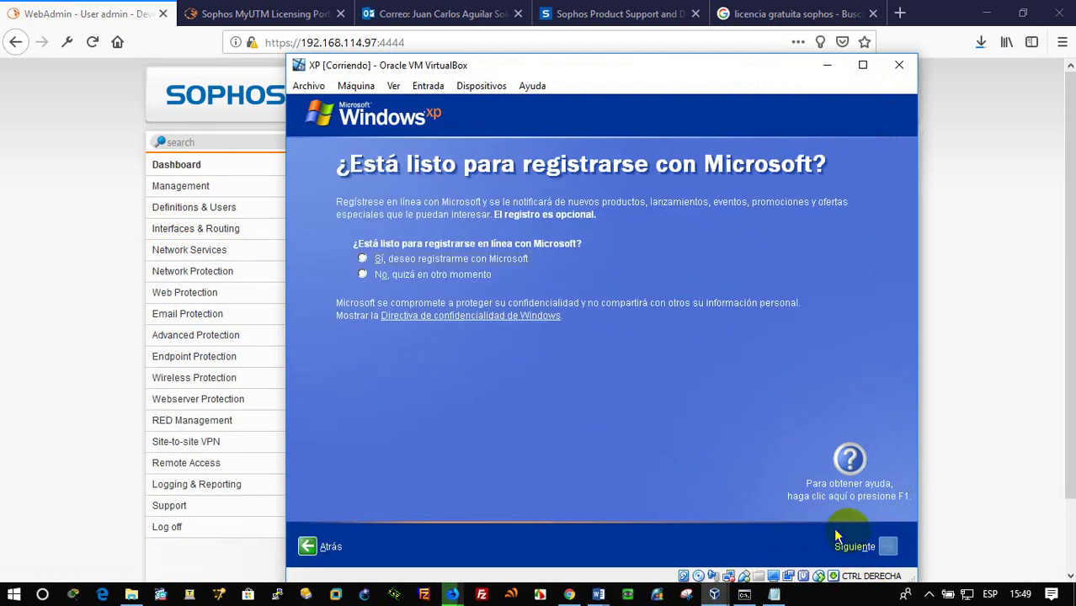
click(474, 276)
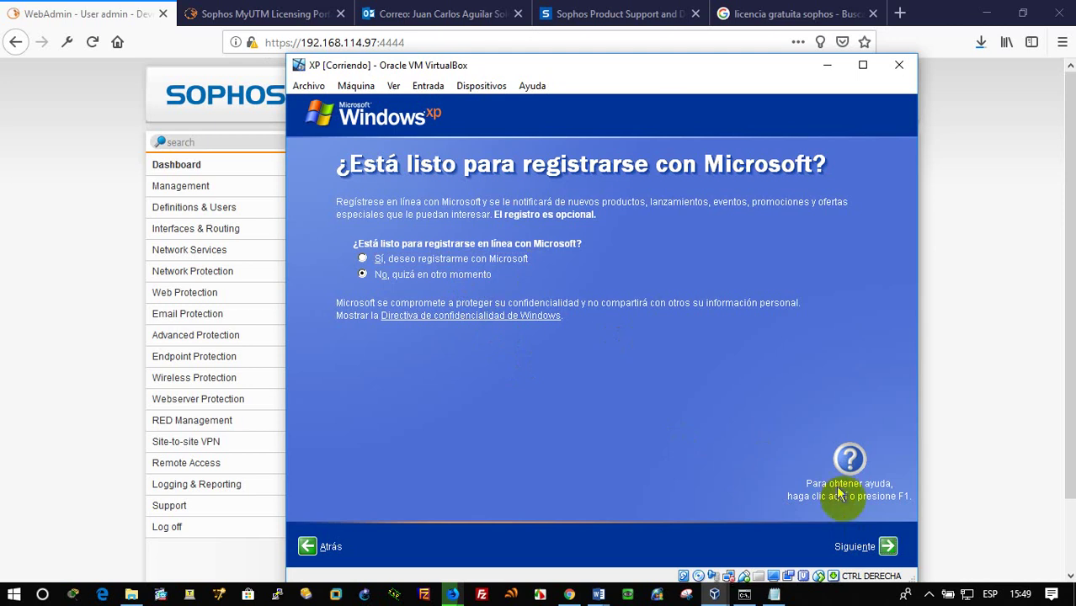
click(887, 546)
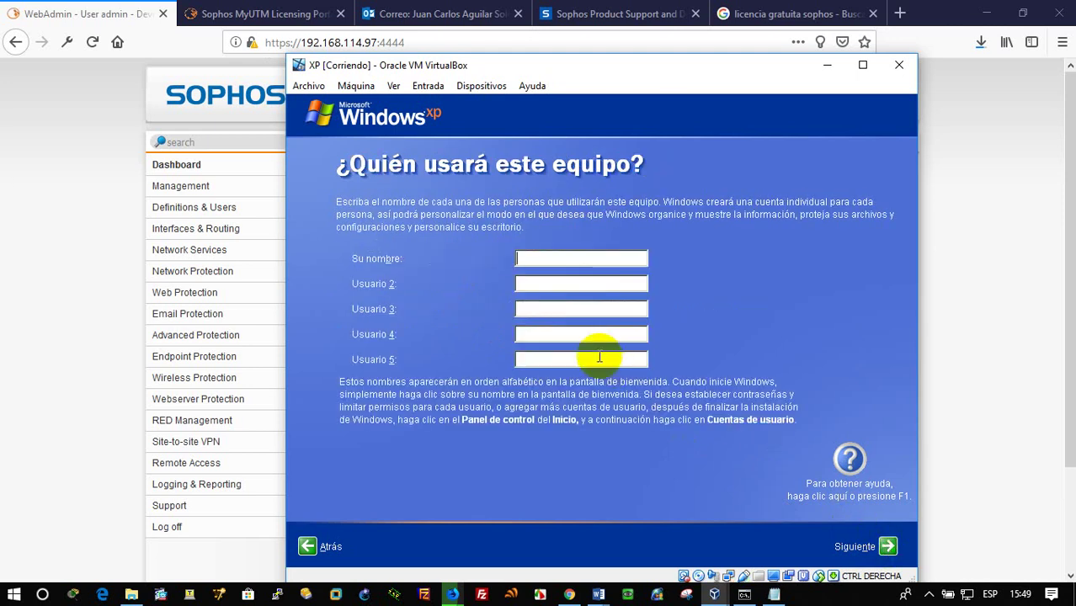
Create the user account 'UTEC', finish XP setup and minimize the VM window
text(UTEC)
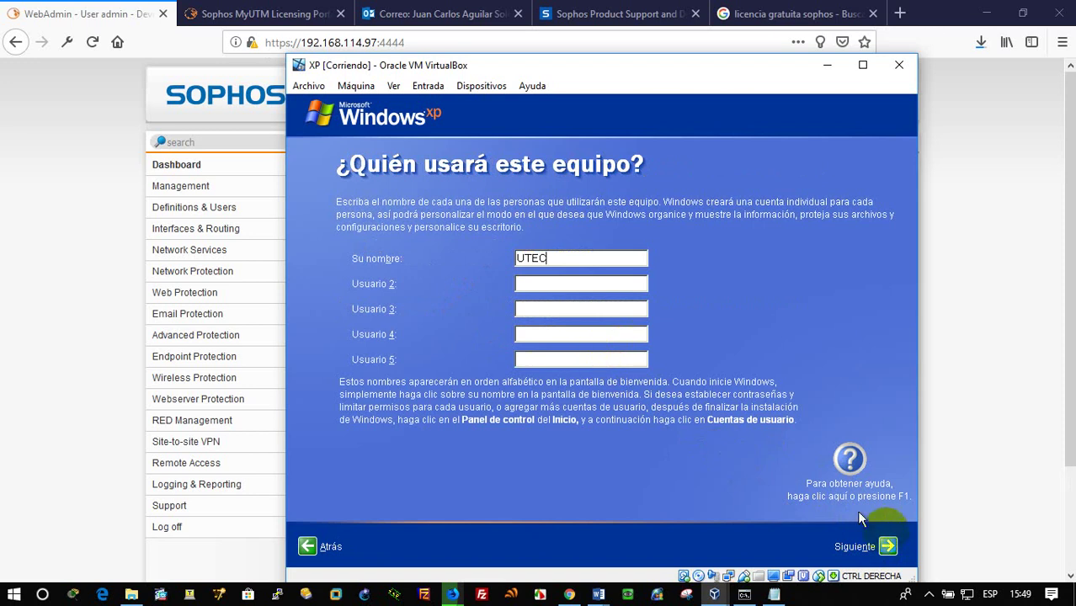
click(887, 547)
click(888, 548)
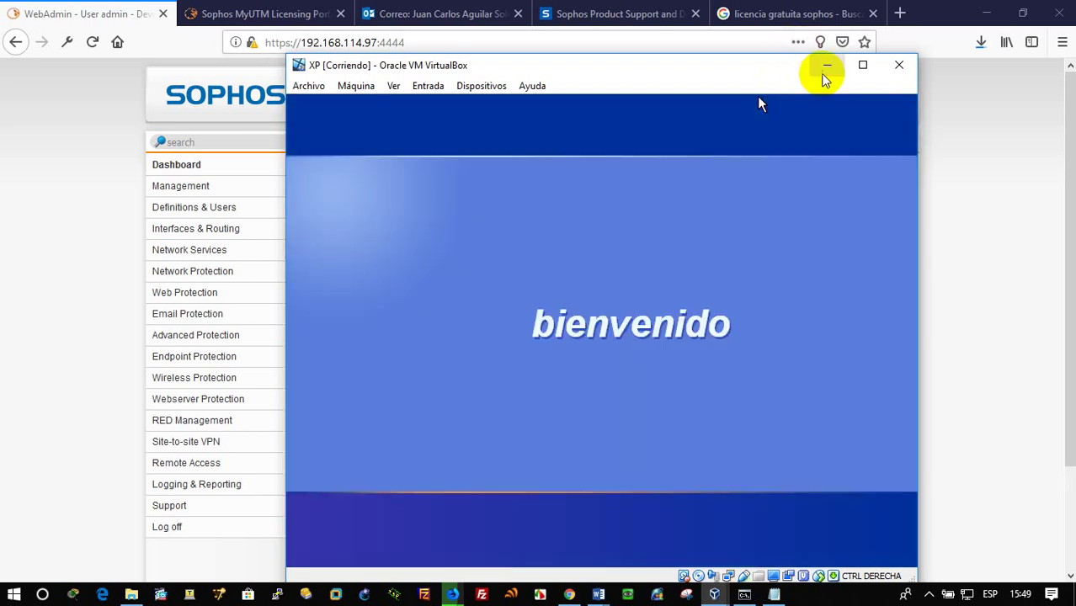
click(827, 65)
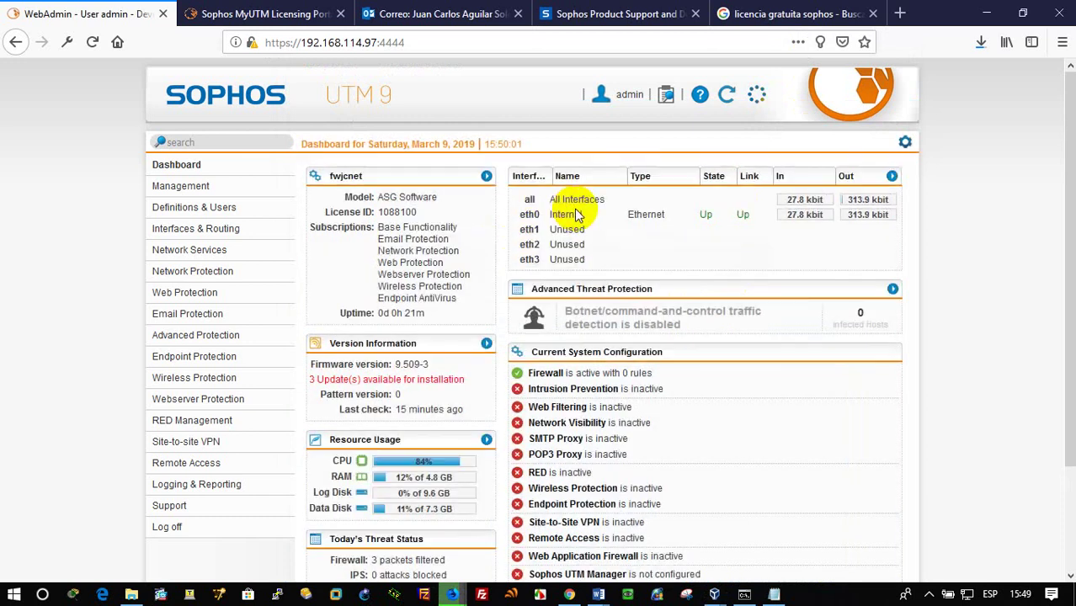
Highlight the unused eth1–eth3 entries on the WebAdmin dashboard
mouse_move(522, 226)
mouse_down()
mouse_move(535, 254)
mouse_move(527, 246)
mouse_up()
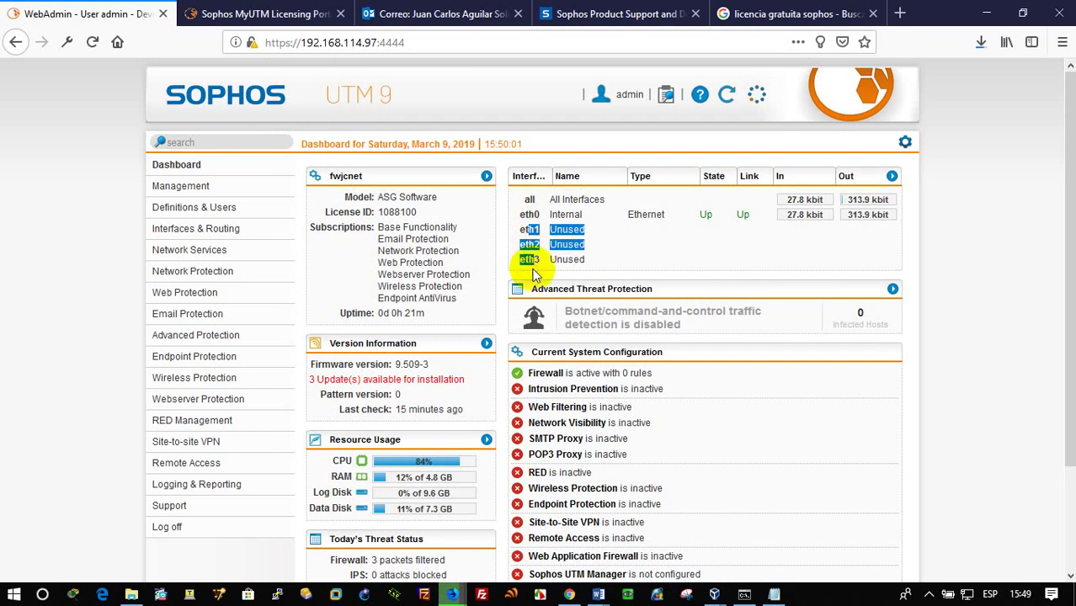
scroll(546, 269, down, 2)
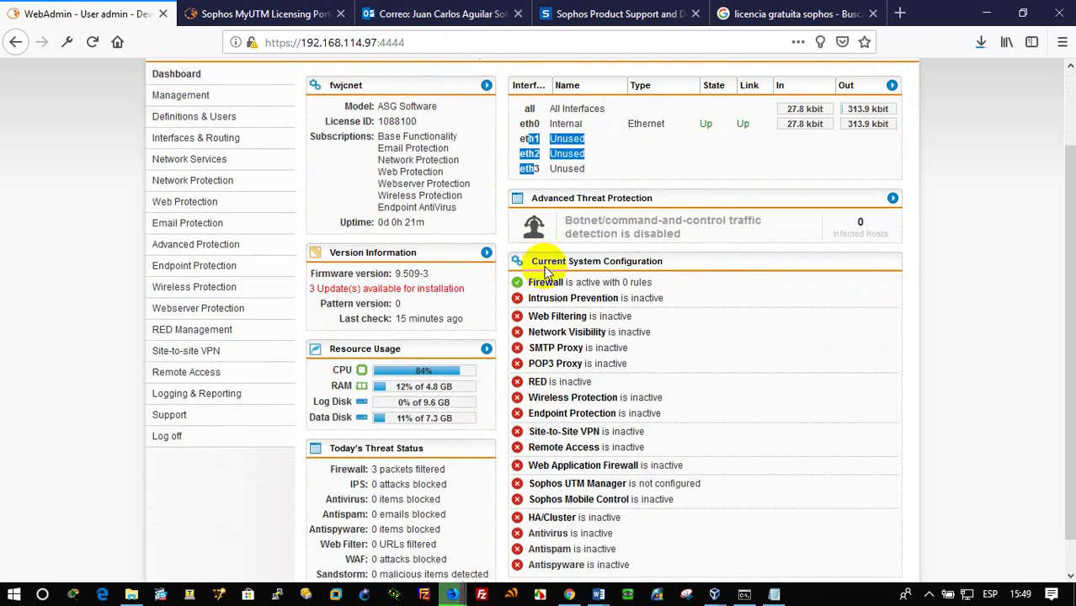
scroll(545, 269, down, 1)
scroll(546, 269, up, 1)
scroll(545, 269, up, 2)
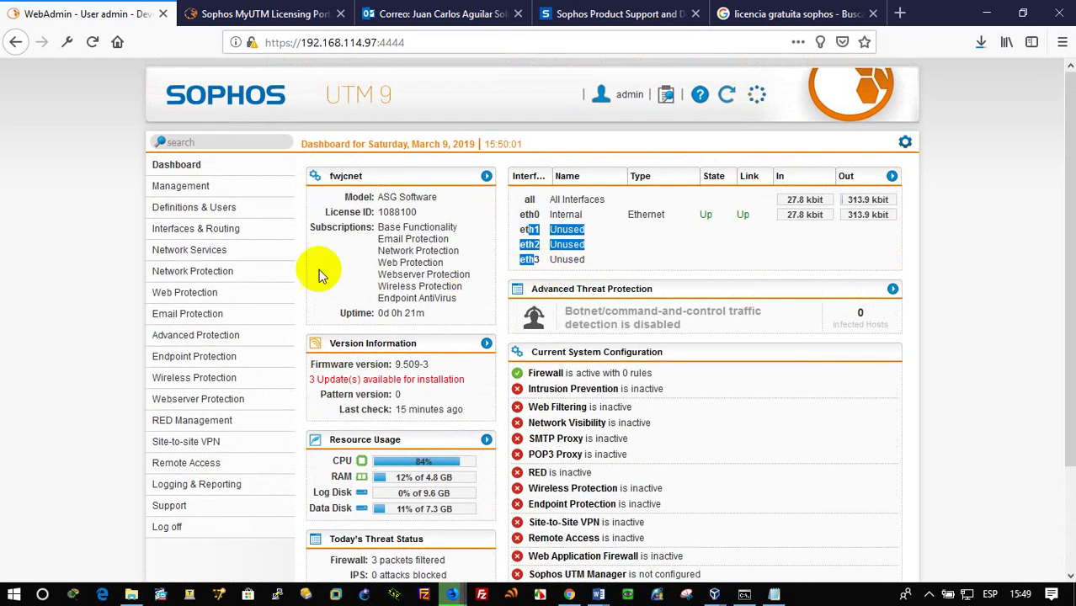
Go to Interfaces & Routing > Interfaces in the left menu
click(223, 229)
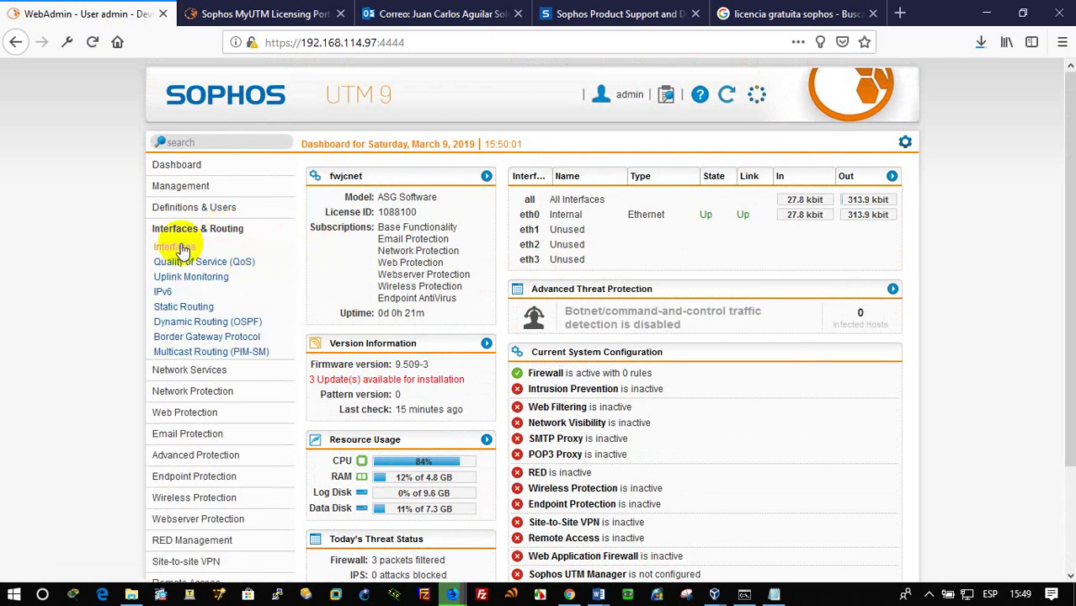
click(181, 248)
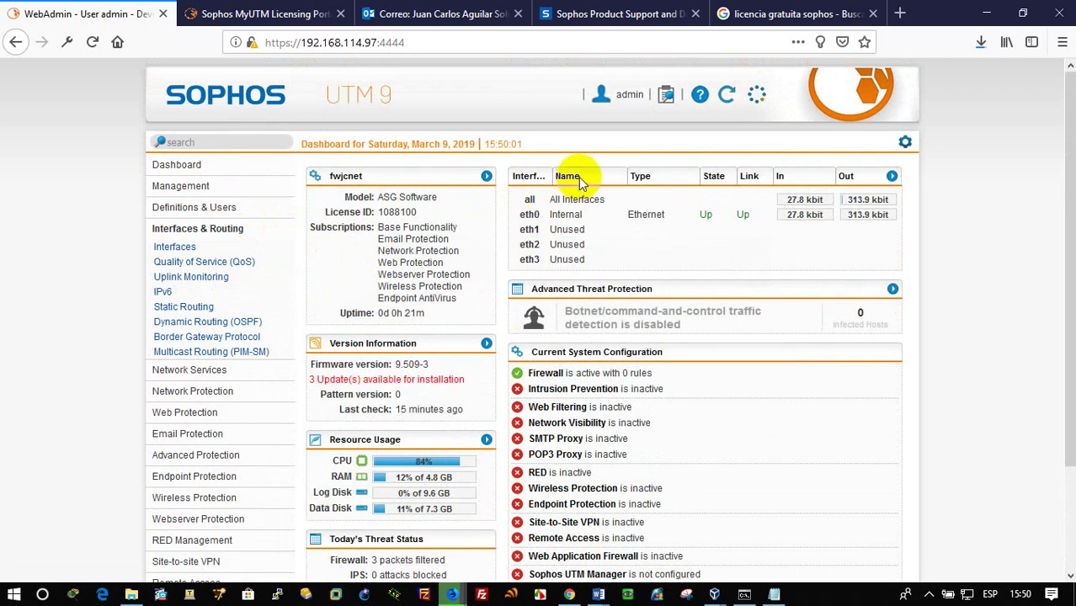
scroll(589, 431, down, 3)
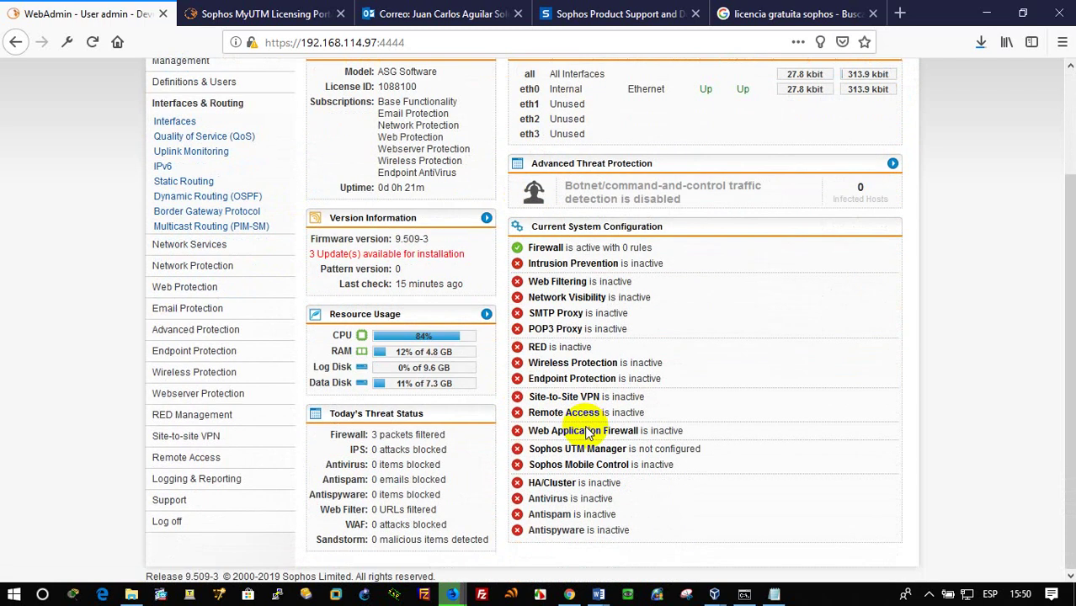
scroll(589, 431, up, 3)
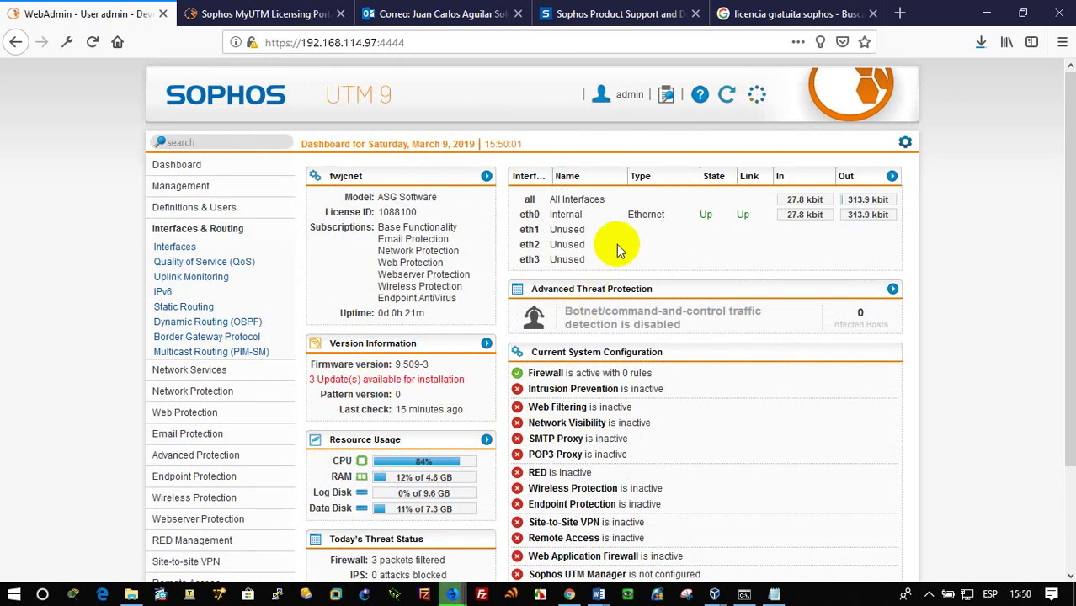
Check and close the dashboard settings, then go to Interfaces & Routing > Interfaces
click(905, 141)
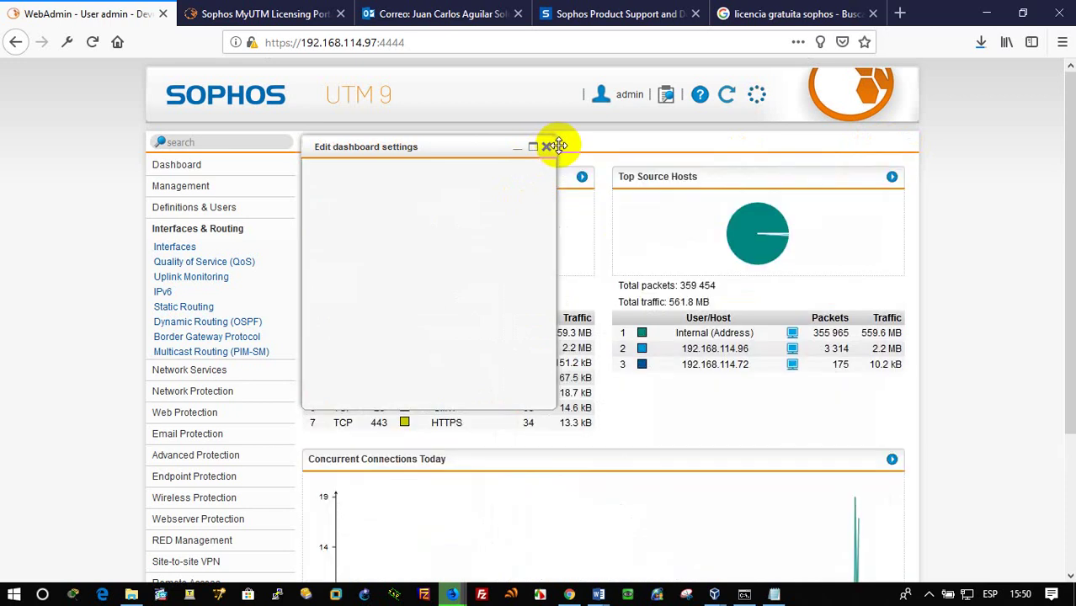
click(548, 149)
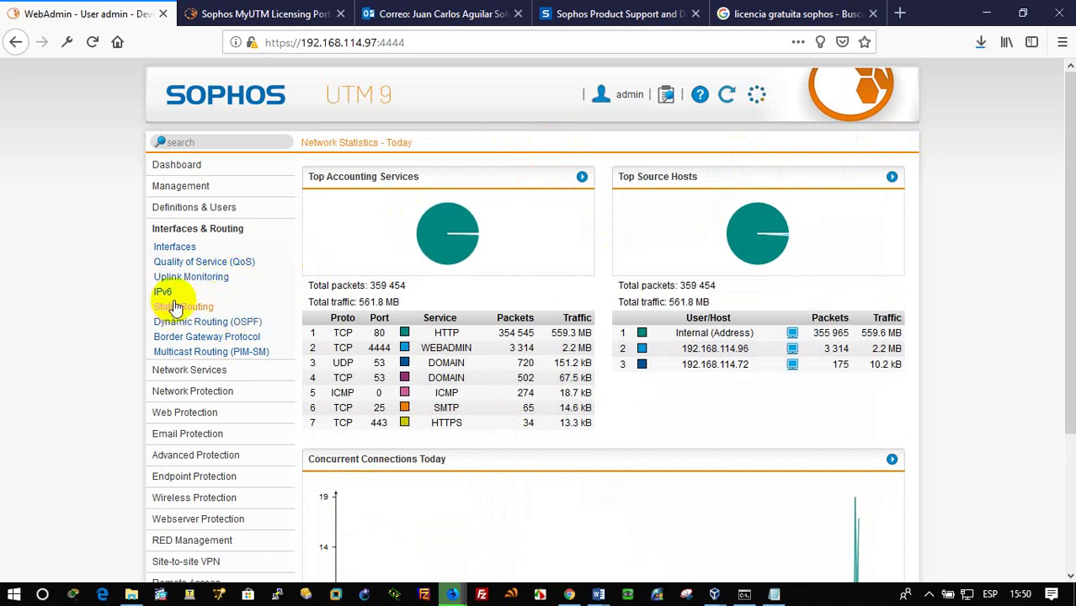
click(188, 247)
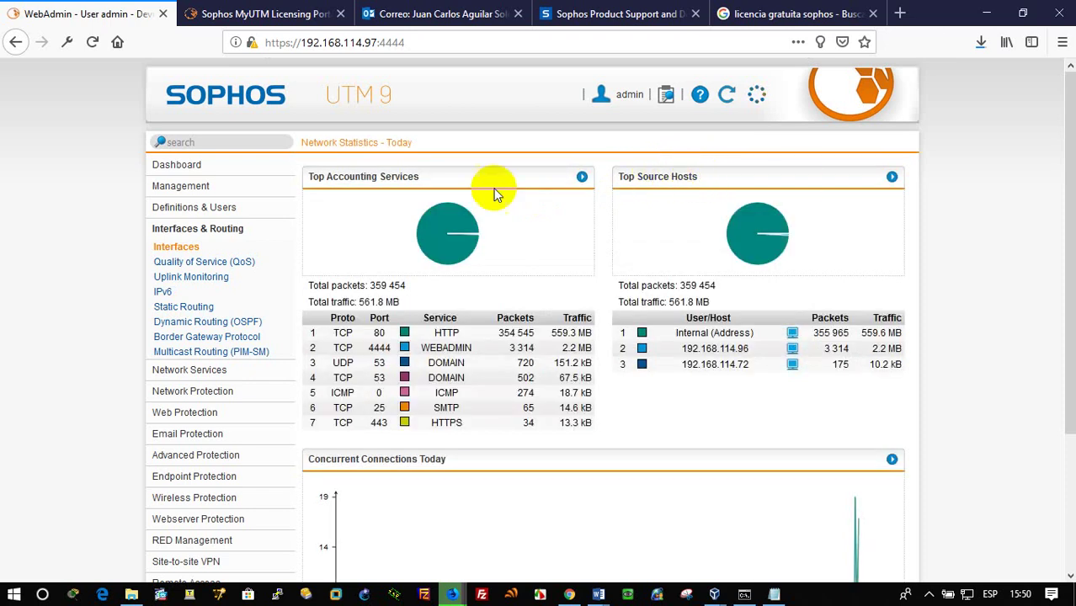
click(191, 247)
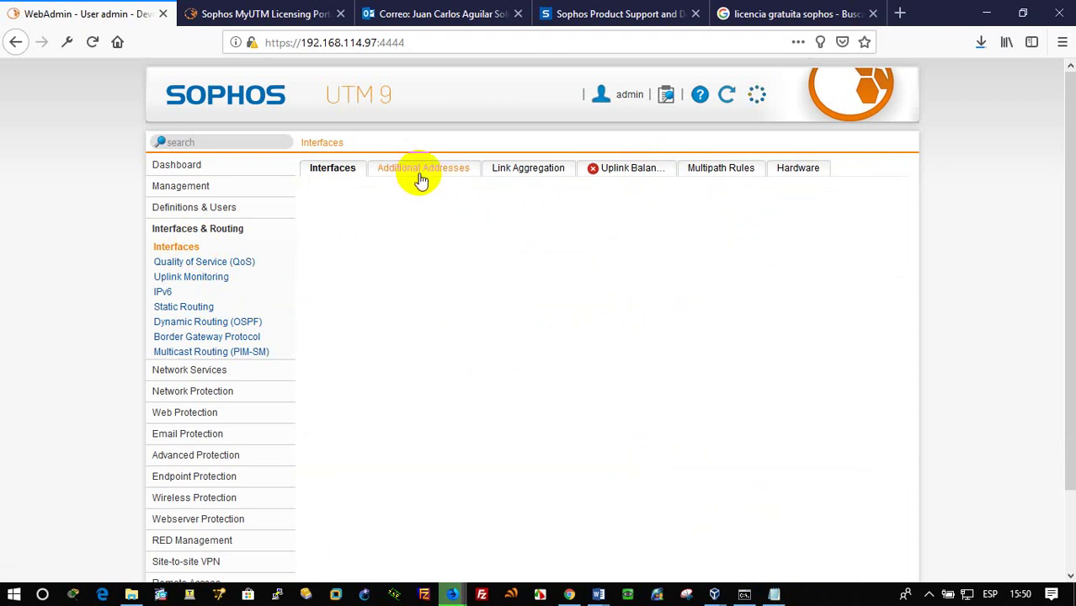
View additional addresses, then return to the Interfaces tab listing only Internal on eth0
click(421, 173)
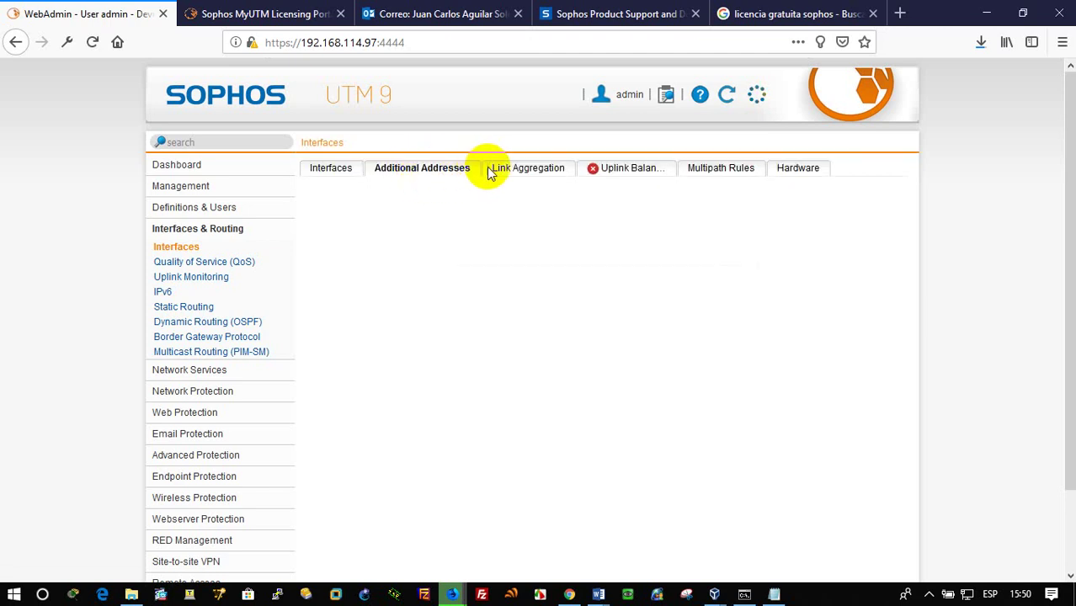
scroll(612, 324, down, 2)
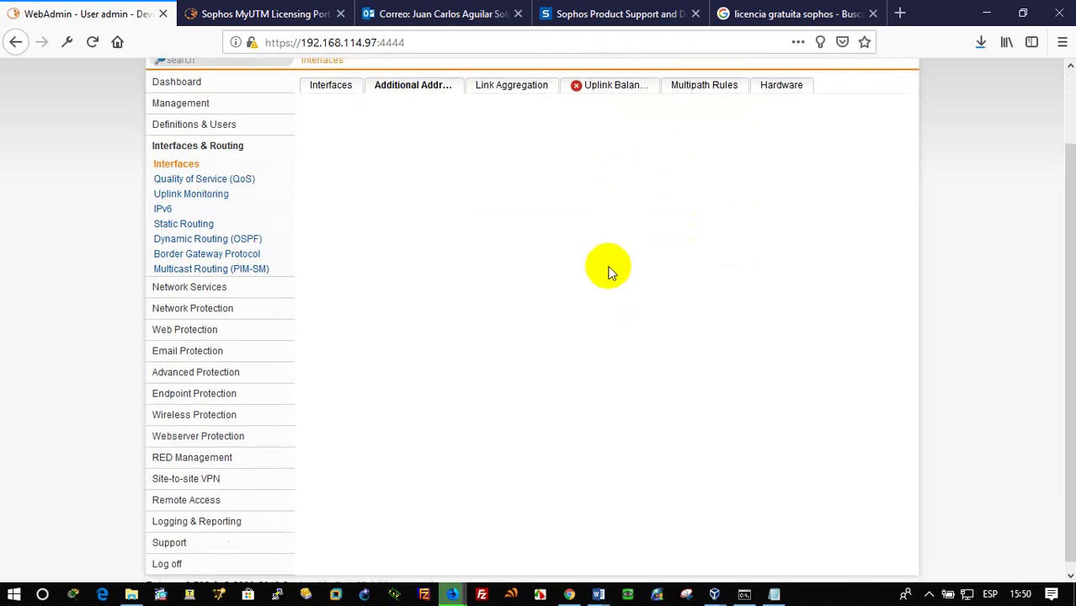
scroll(606, 268, up, 2)
click(345, 168)
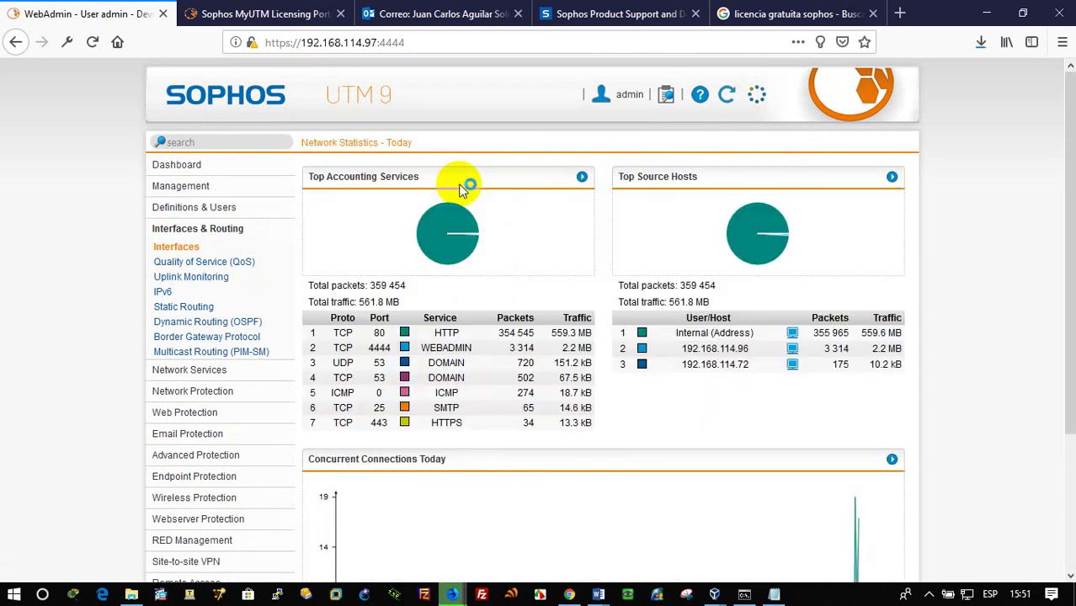
click(192, 248)
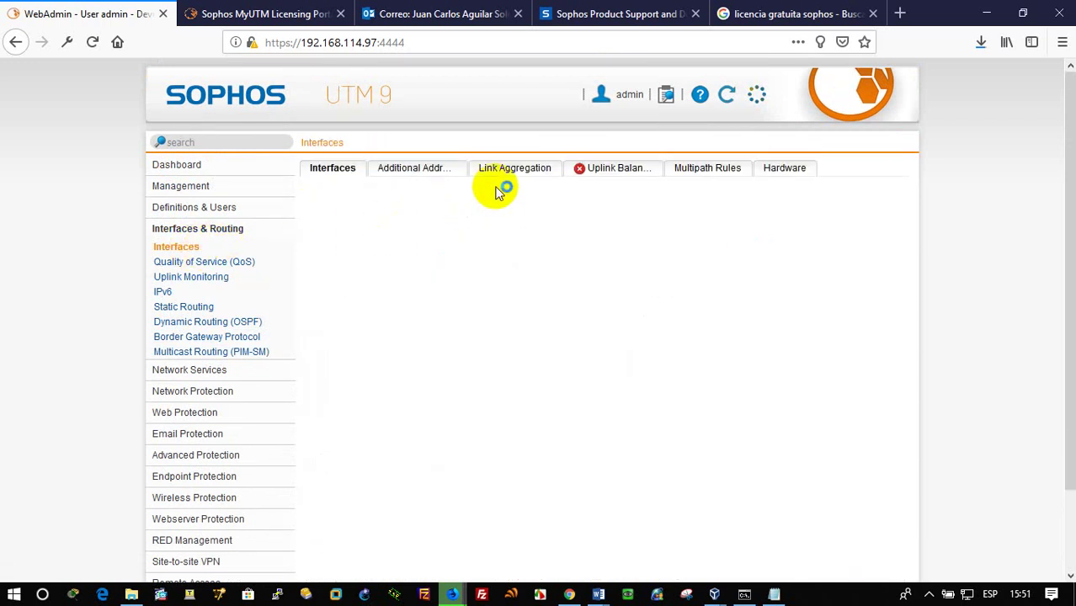
click(414, 174)
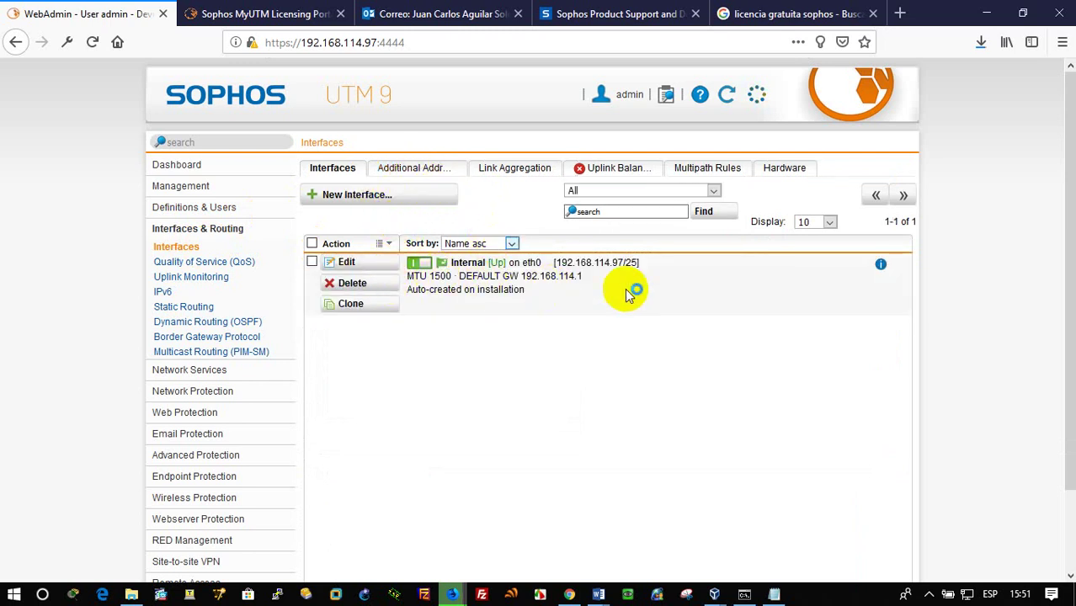
Start a new interface named DMZ with type Ethernet on hardware eth1
click(380, 198)
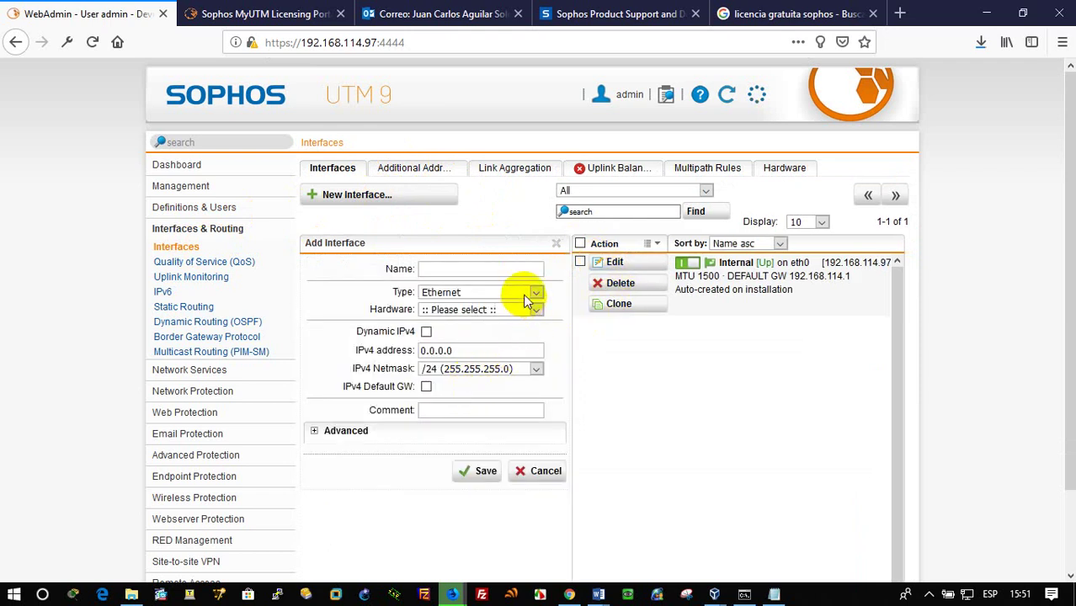
click(524, 291)
click(524, 291)
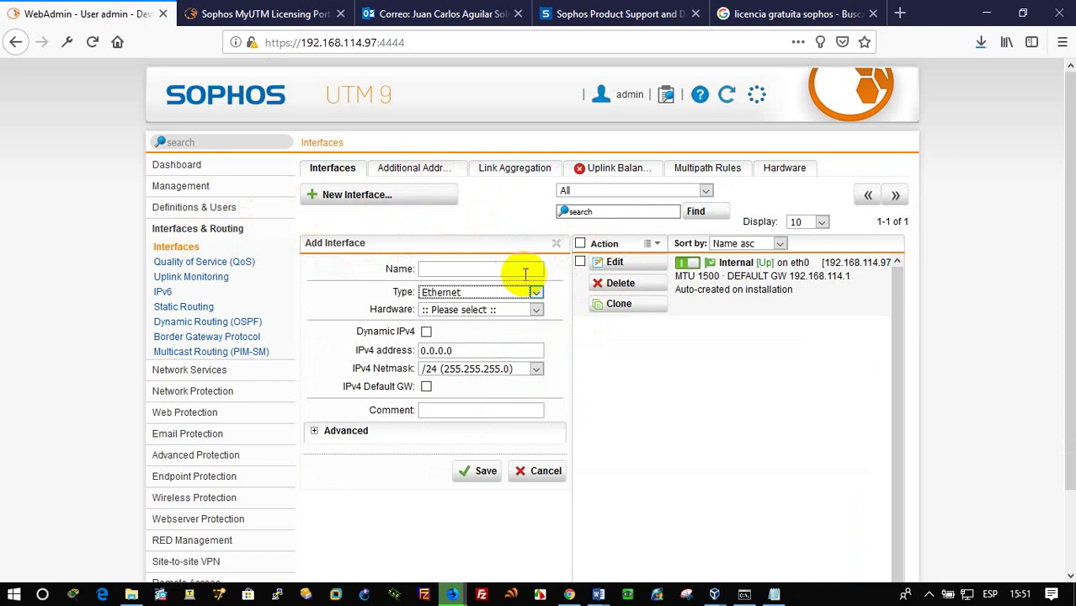
click(523, 271)
click(528, 292)
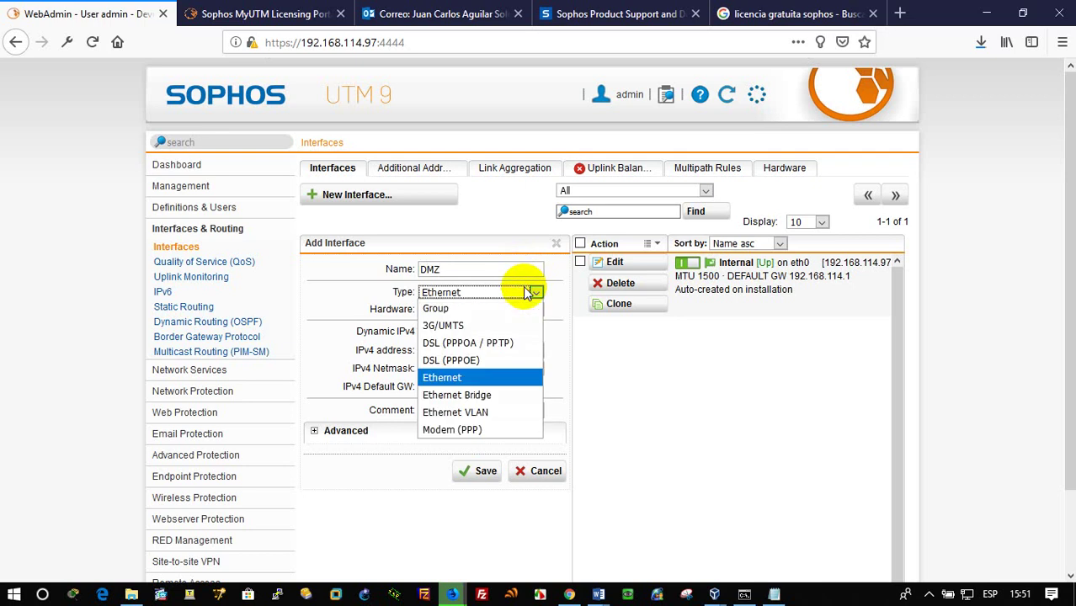
click(473, 376)
click(463, 309)
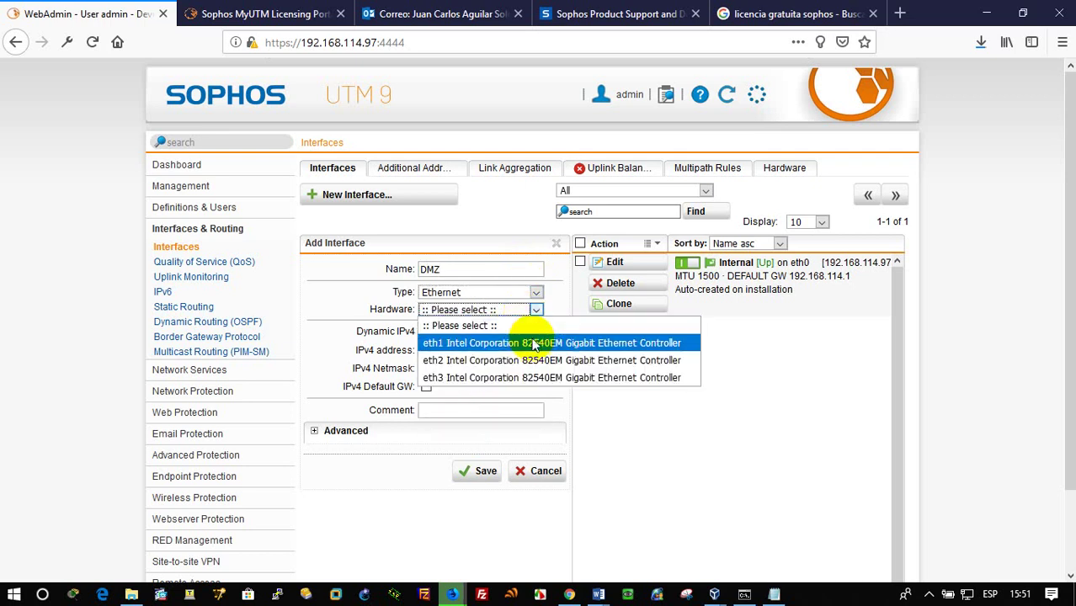
click(523, 339)
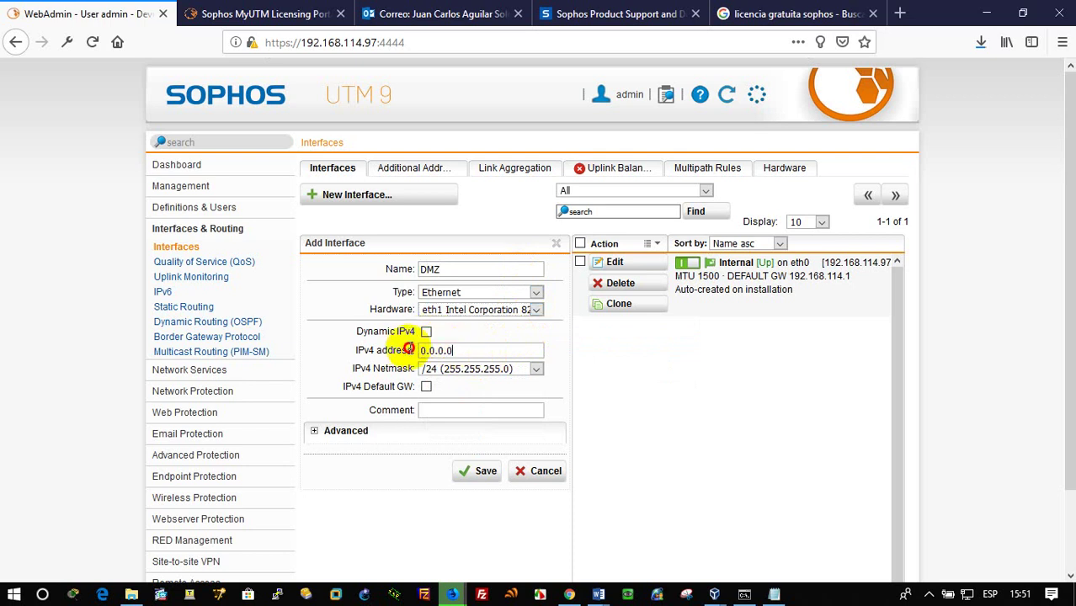
Give DMZ IPv4 address 192.168.20.1 with a /28 netmask and save it
drag(420, 351, 459, 354)
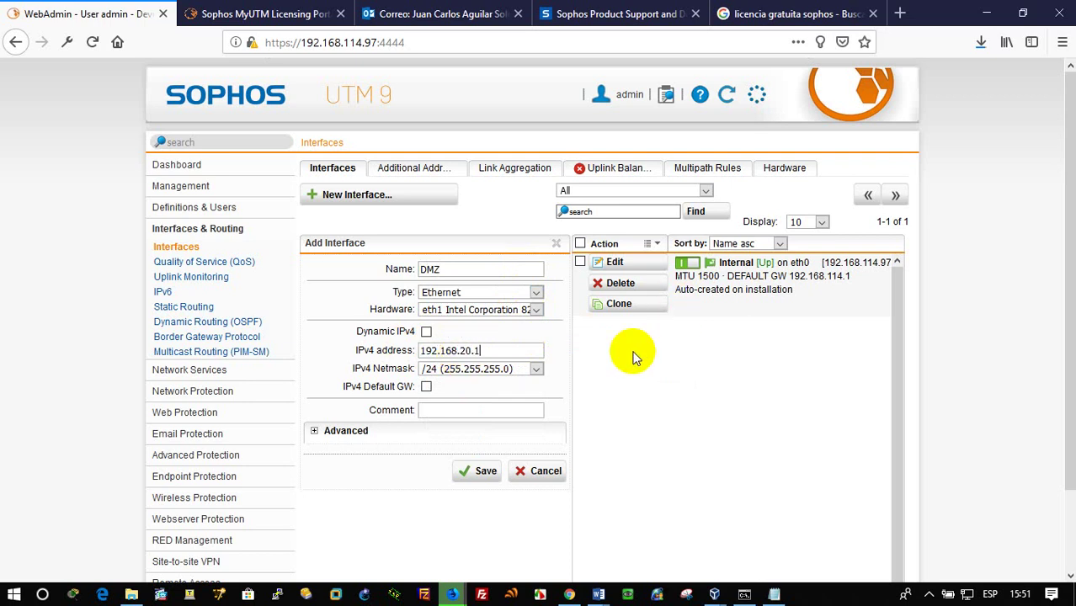
click(512, 369)
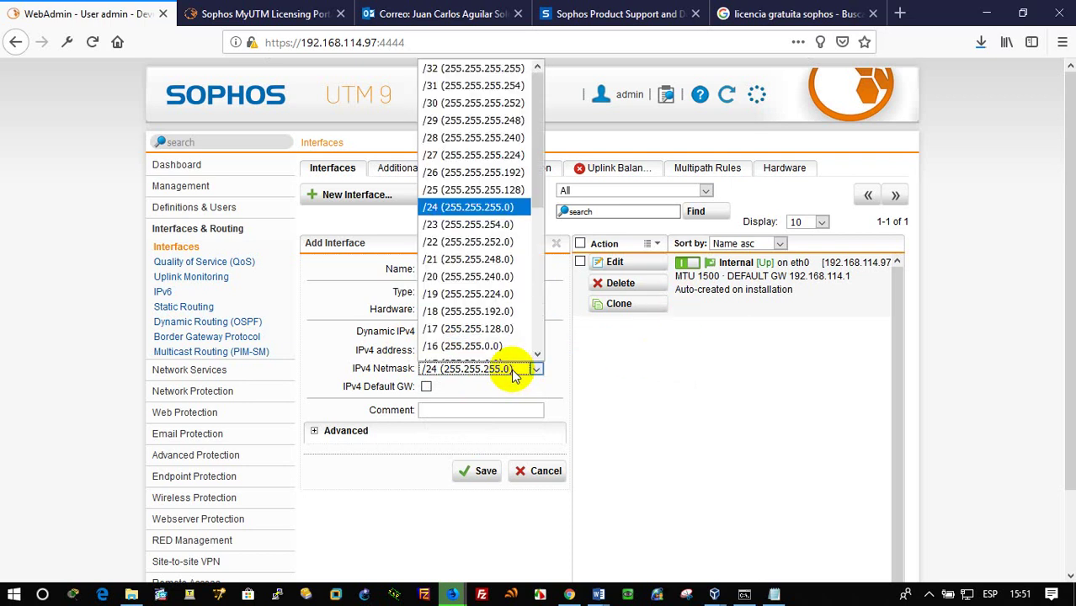
click(522, 140)
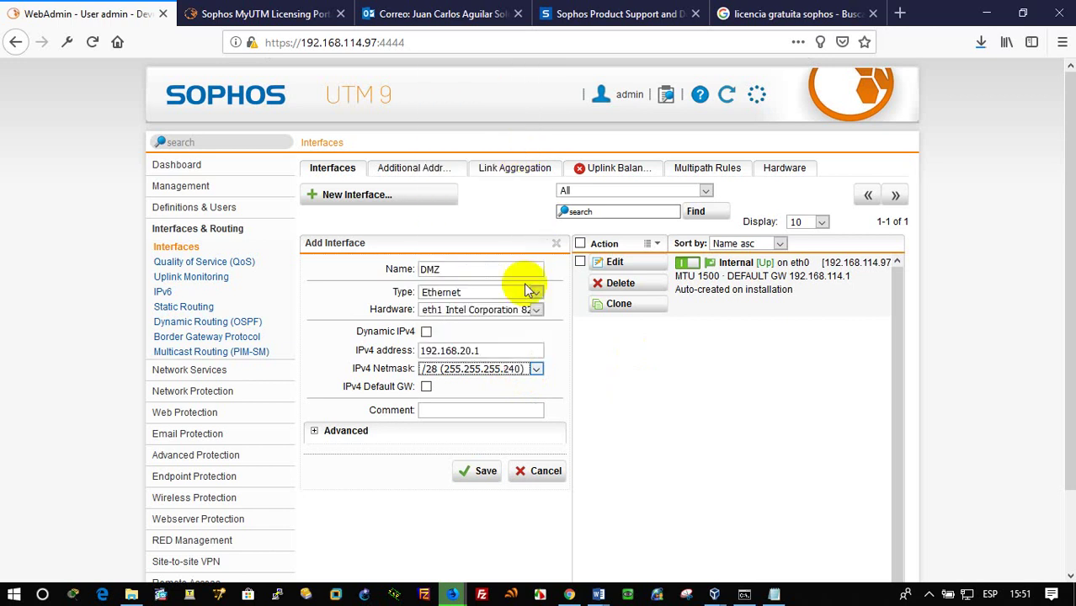
click(451, 411)
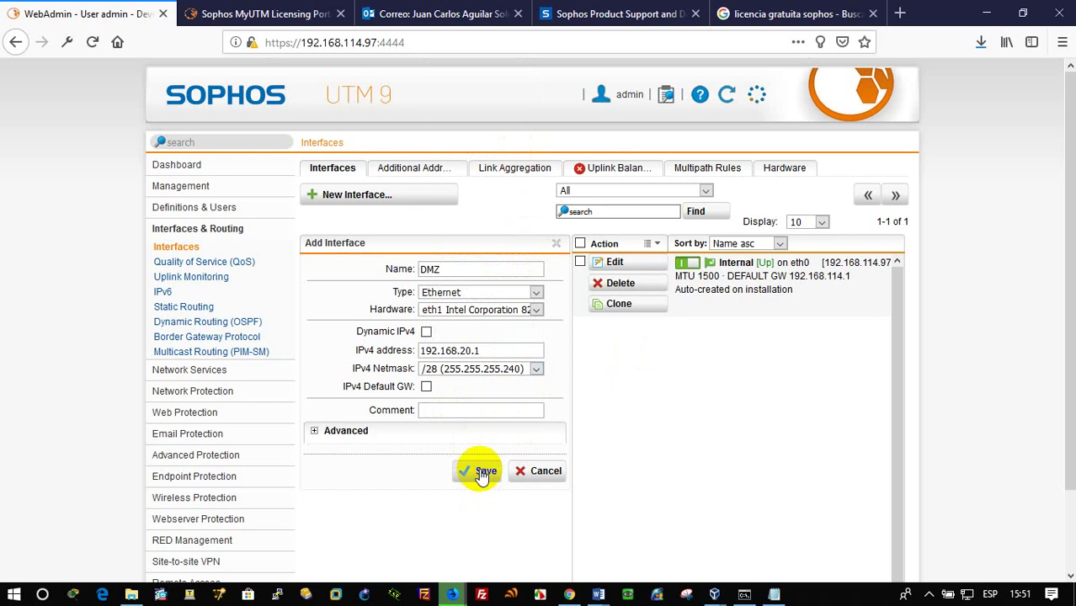
click(482, 472)
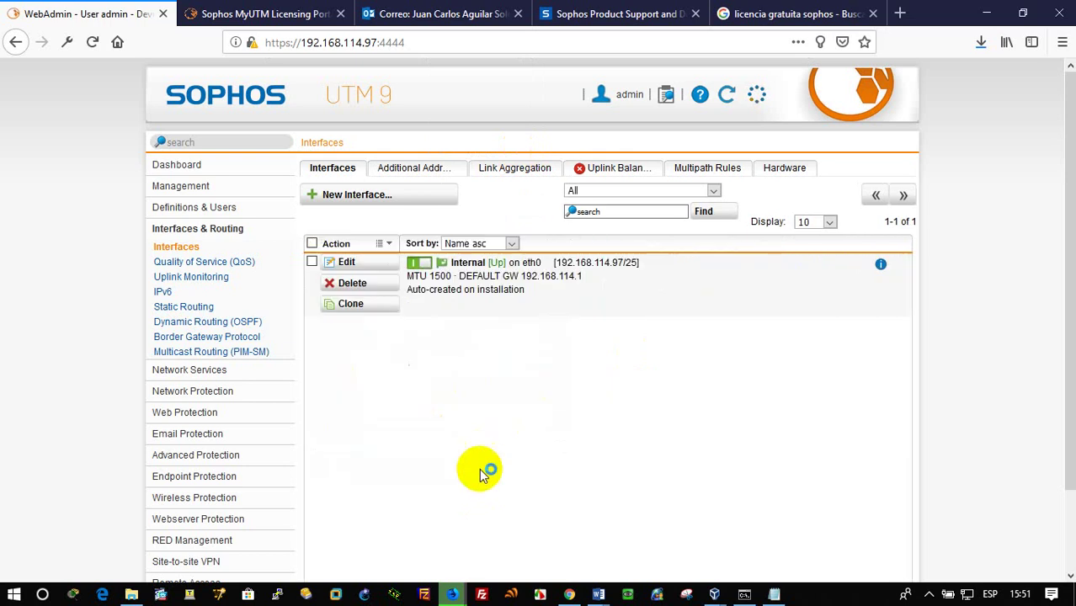
click(376, 197)
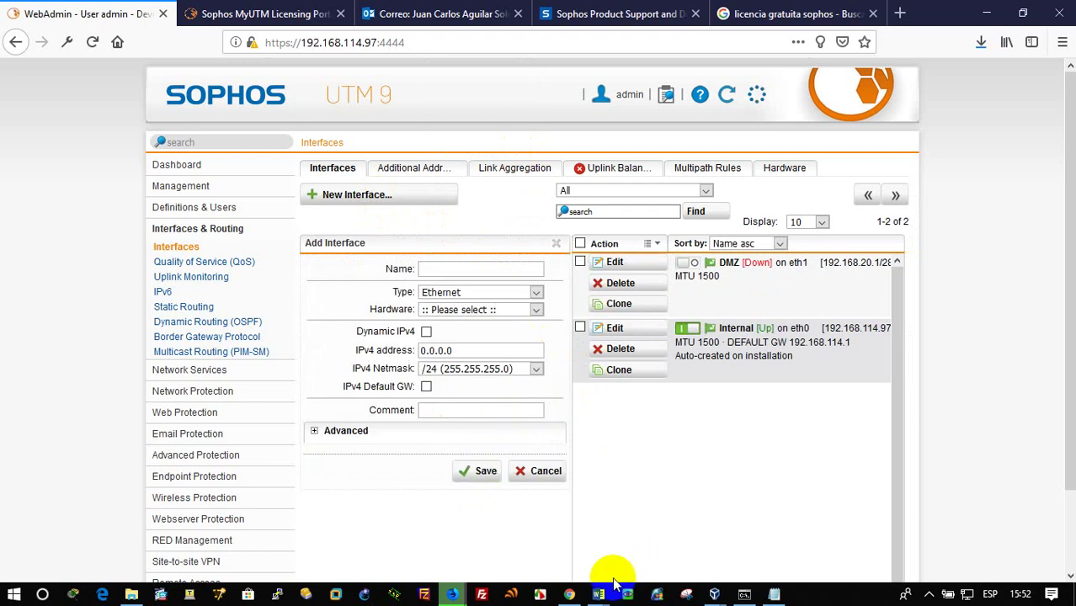
mouse_move(598, 594)
click(553, 541)
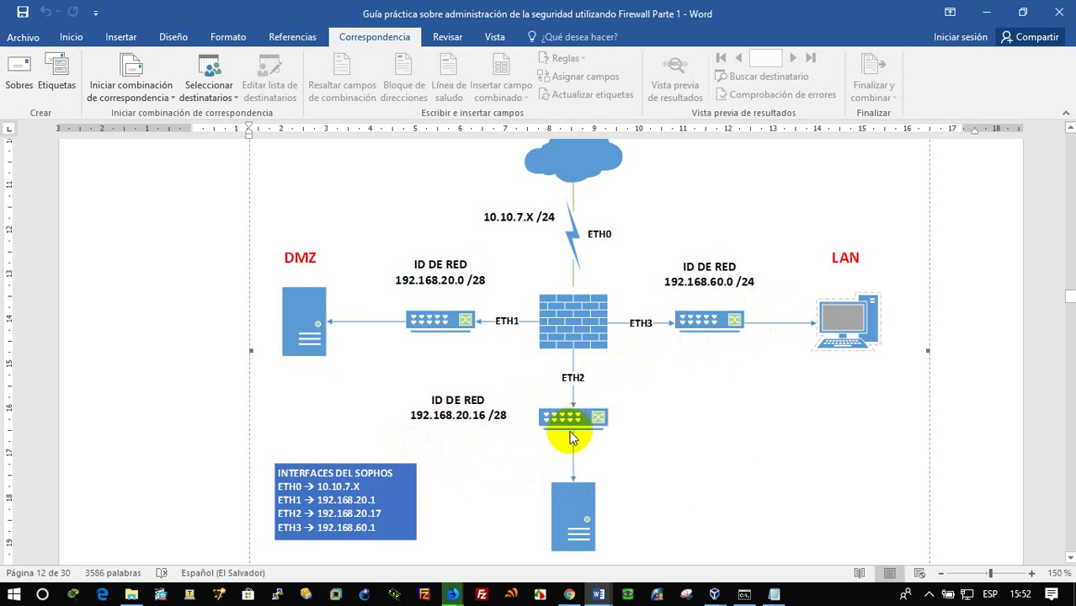
scroll(587, 515, down, 2)
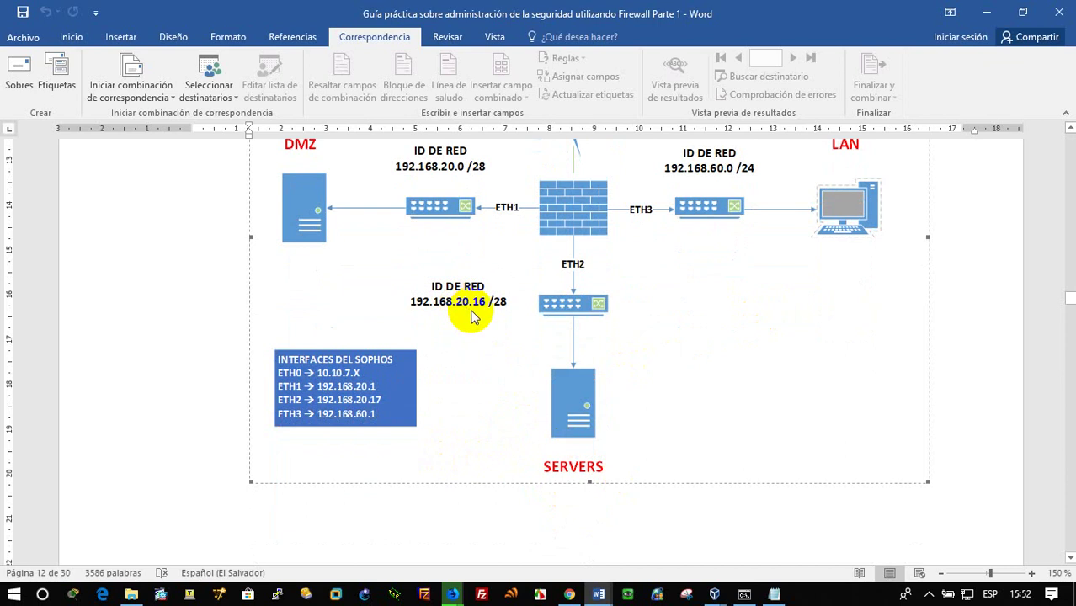
click(987, 12)
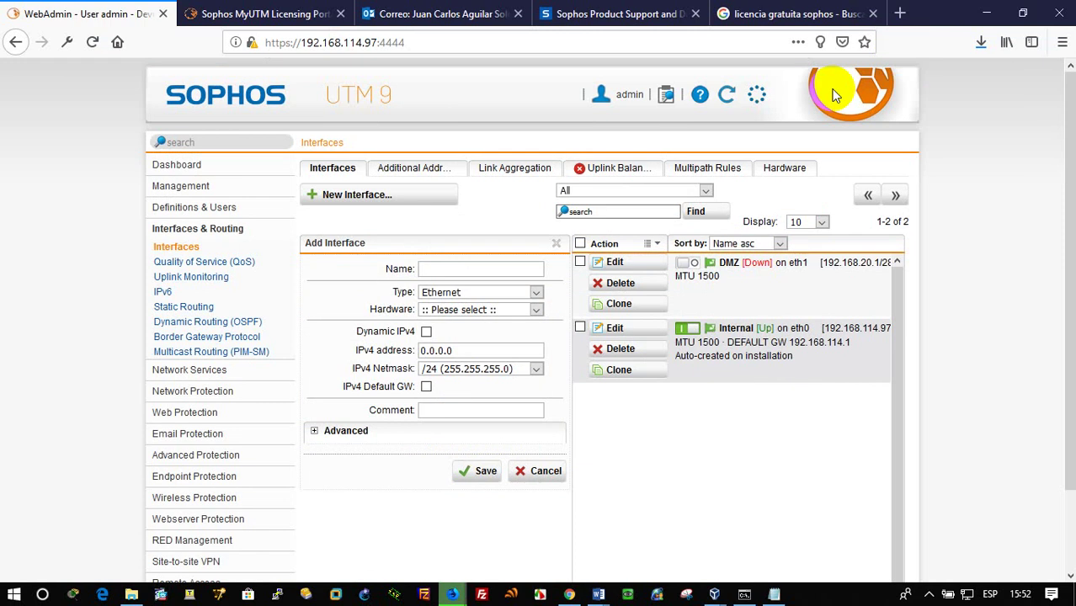
Name the new interface SERVER with IPv4 192.168.20.17 and a /28 netmask
click(459, 271)
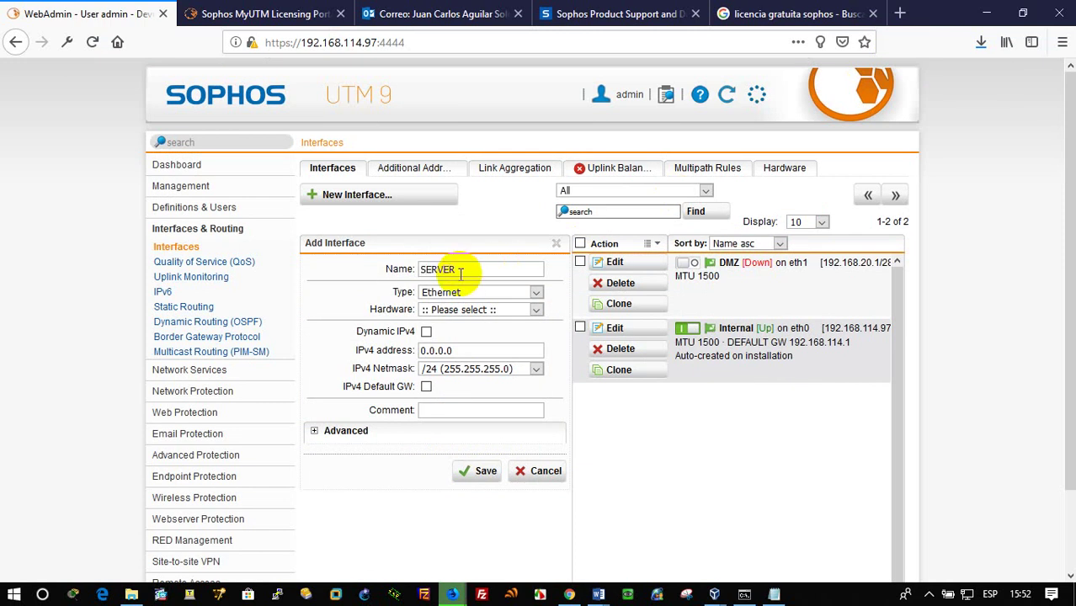
click(355, 349)
text(1)
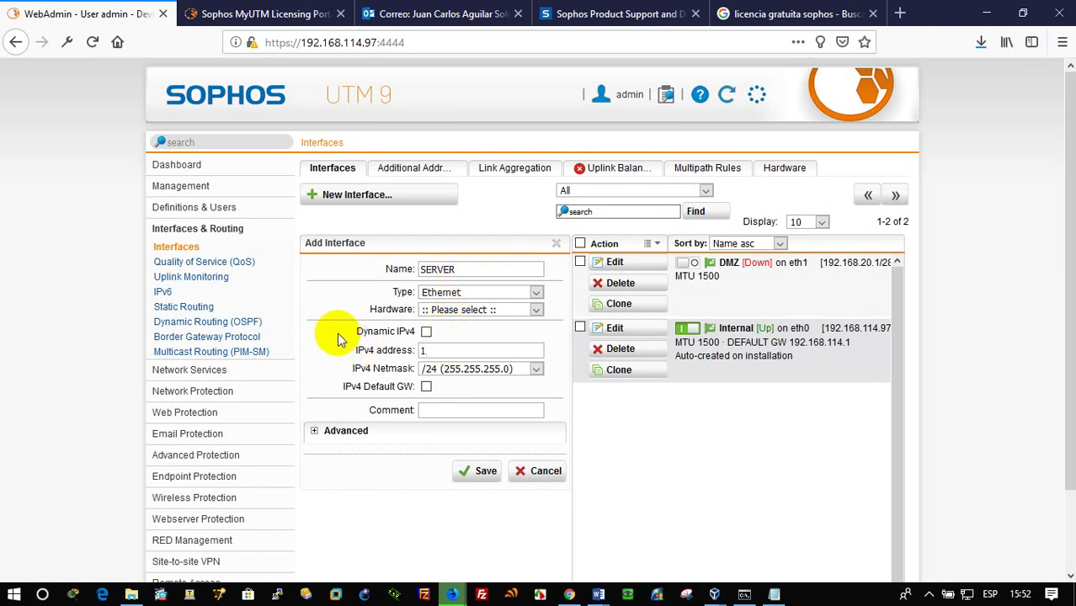
text(92.168.20.17)
click(515, 371)
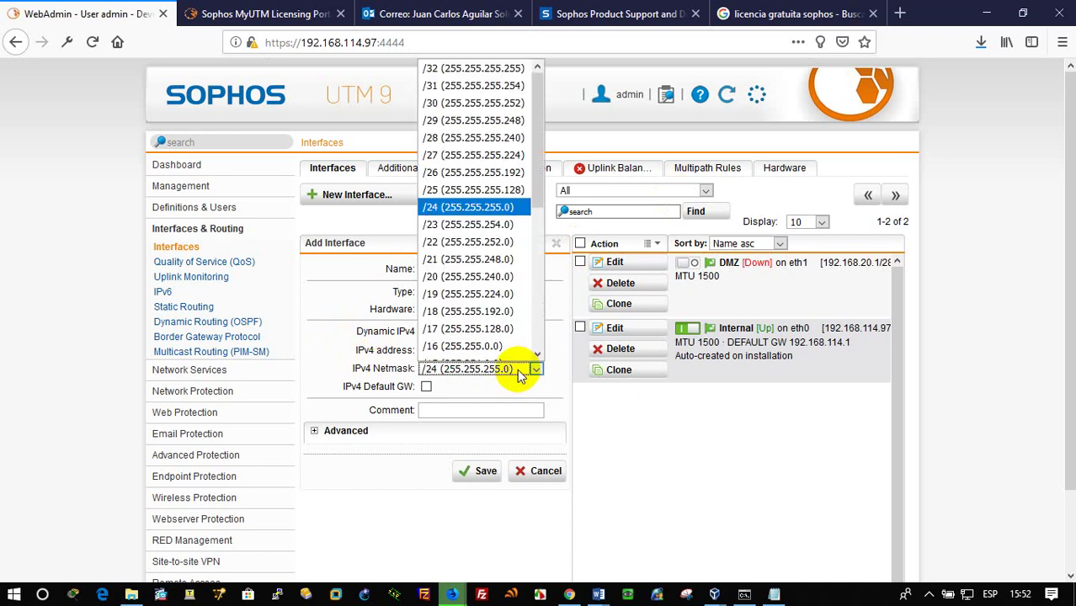
click(516, 127)
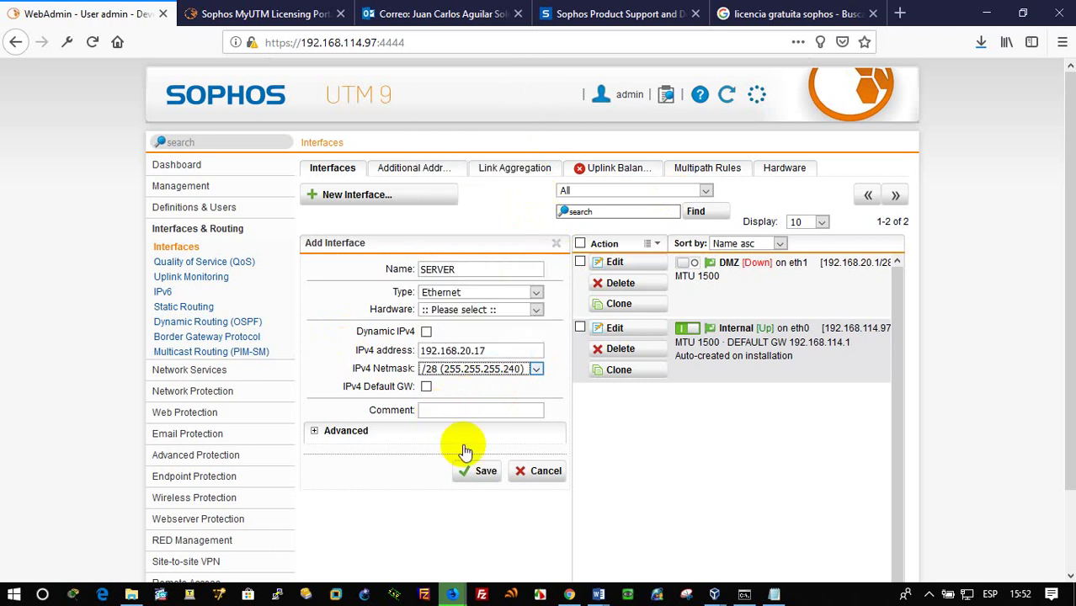
Assign hardware eth2 after the save warning and save the SERVER interface
click(484, 475)
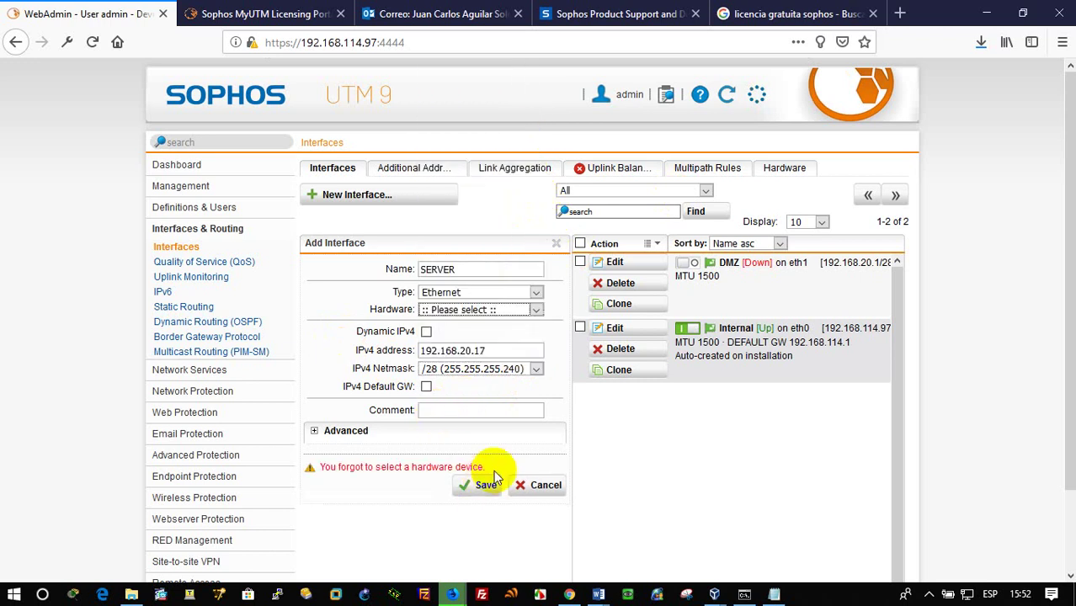
click(509, 309)
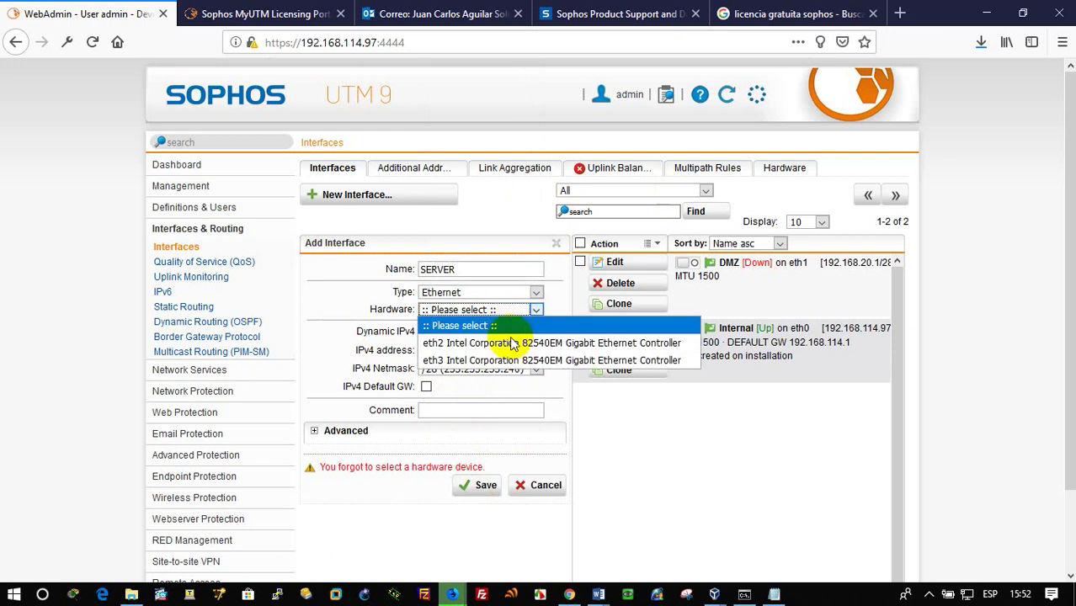
click(511, 344)
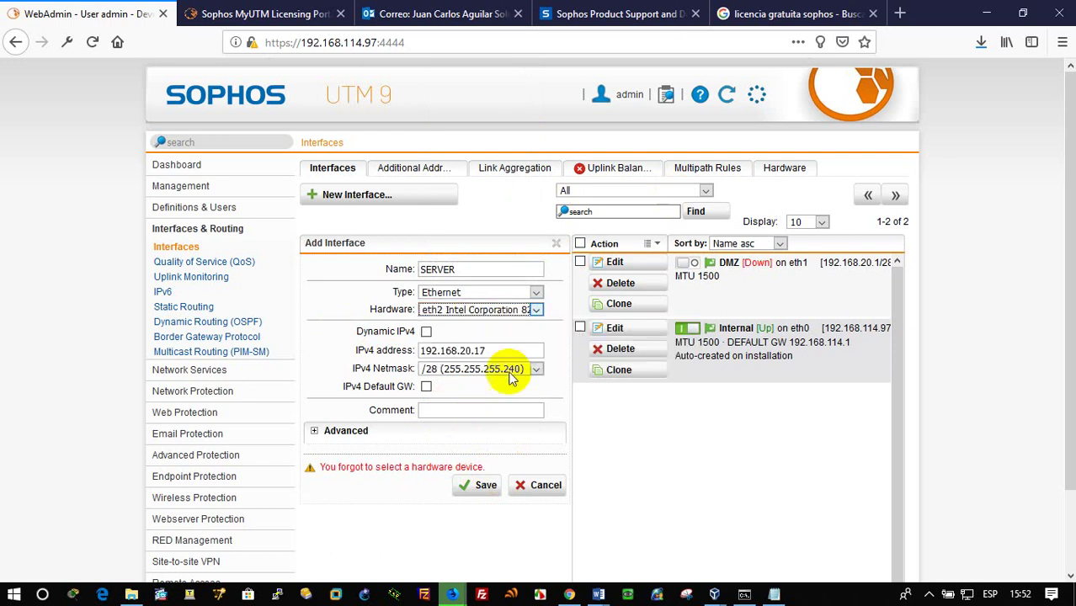
click(491, 492)
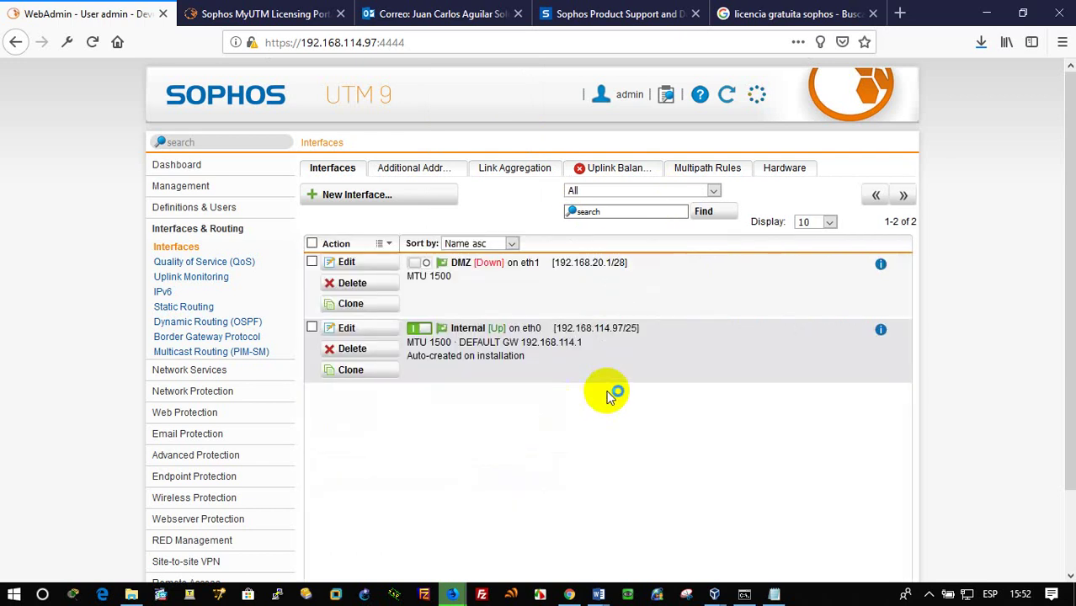
Start a new interface named LAN, select its IPv4 field, then switch windows
click(373, 202)
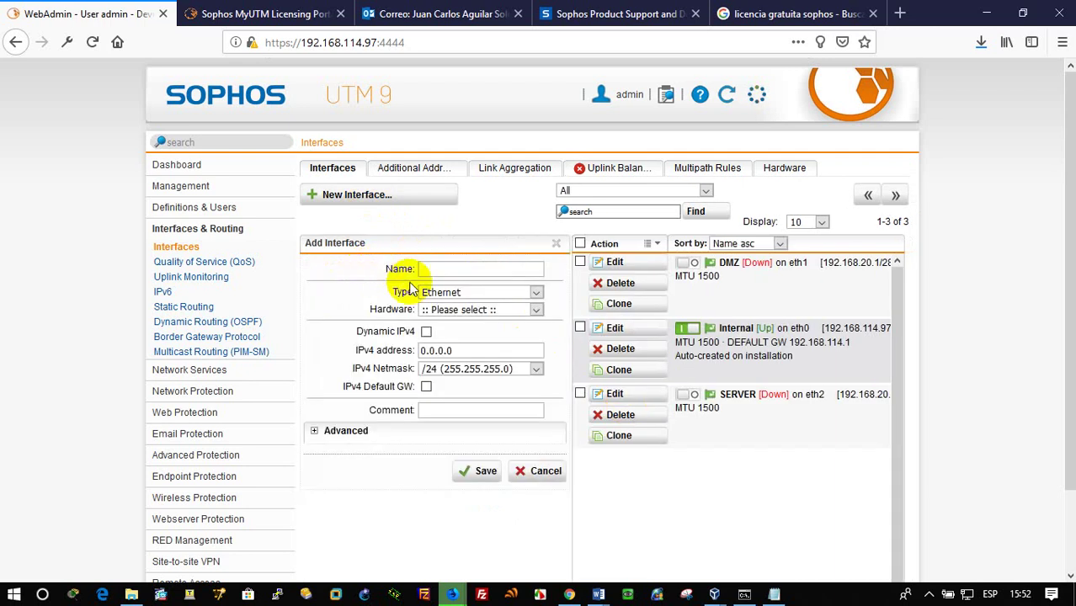
click(457, 270)
text(LAN)
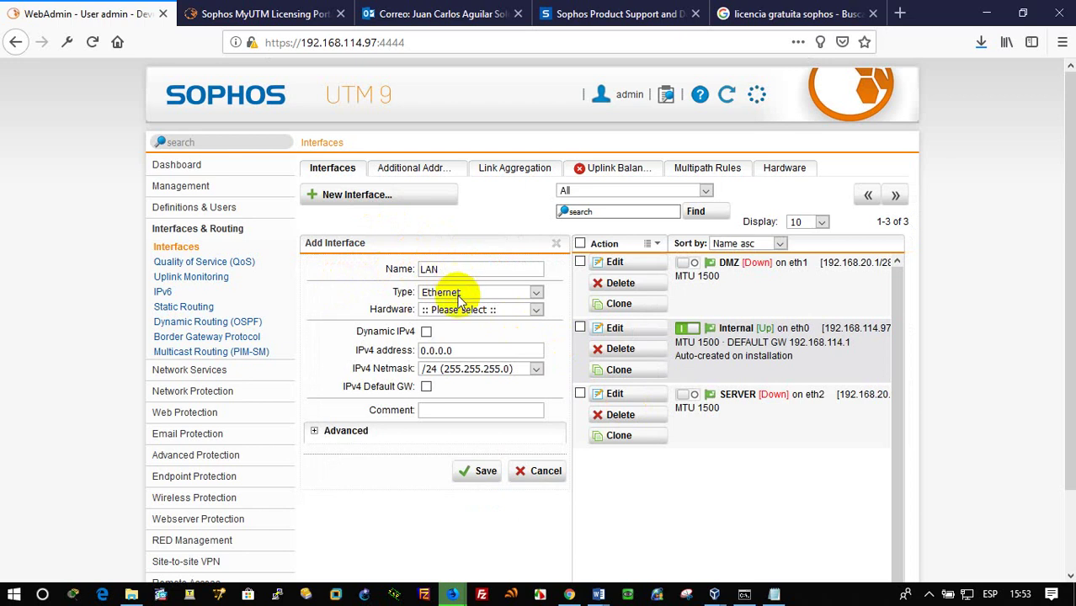
click(438, 350)
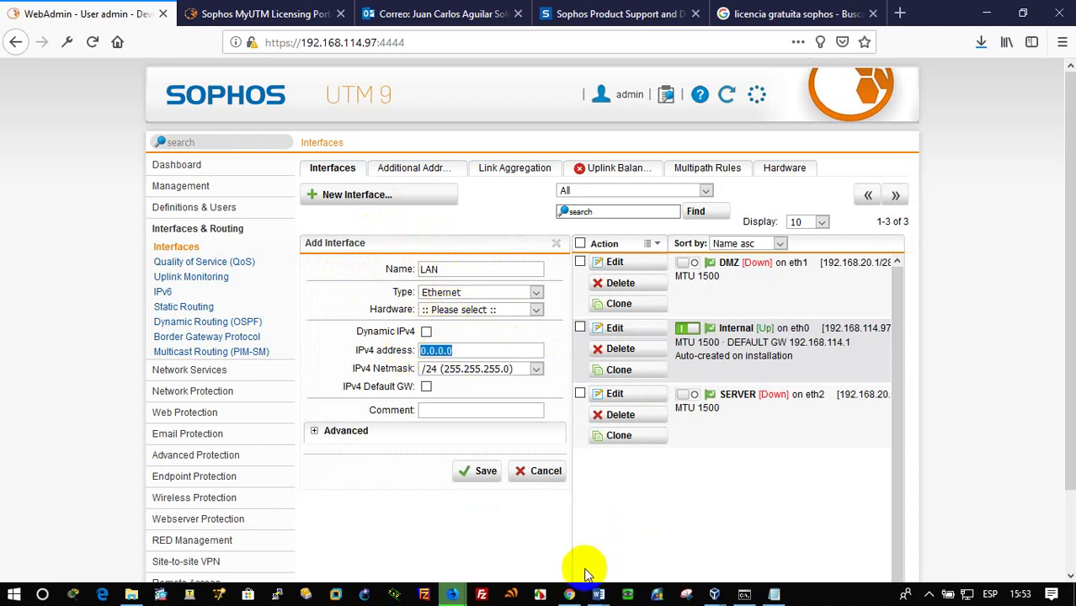
click(598, 593)
Check the Word network diagram, then bring the Sophos WebAdmin window back to front
mouse_move(600, 596)
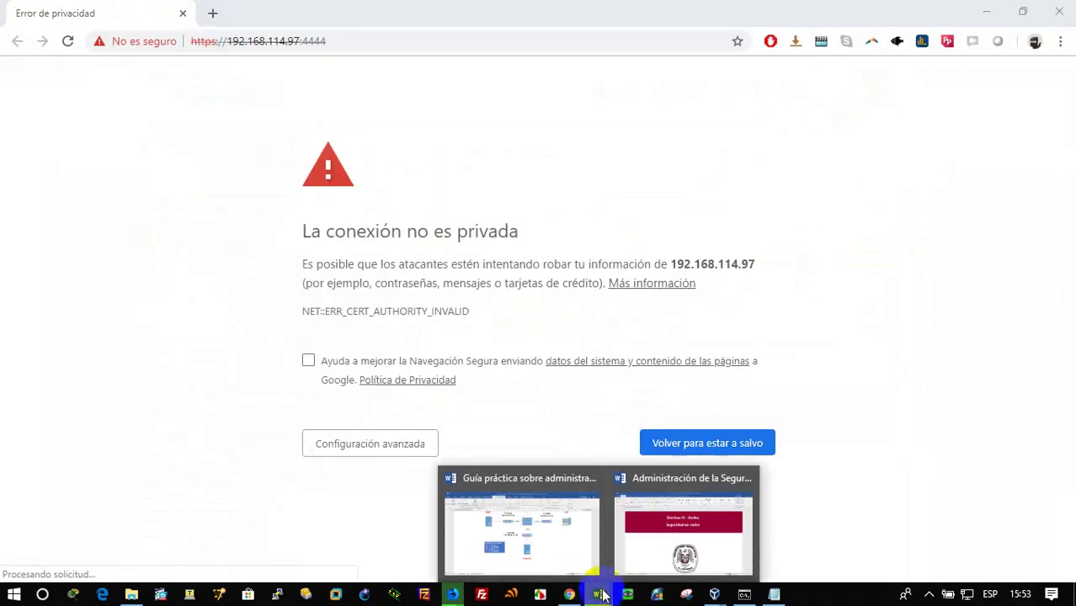
click(565, 550)
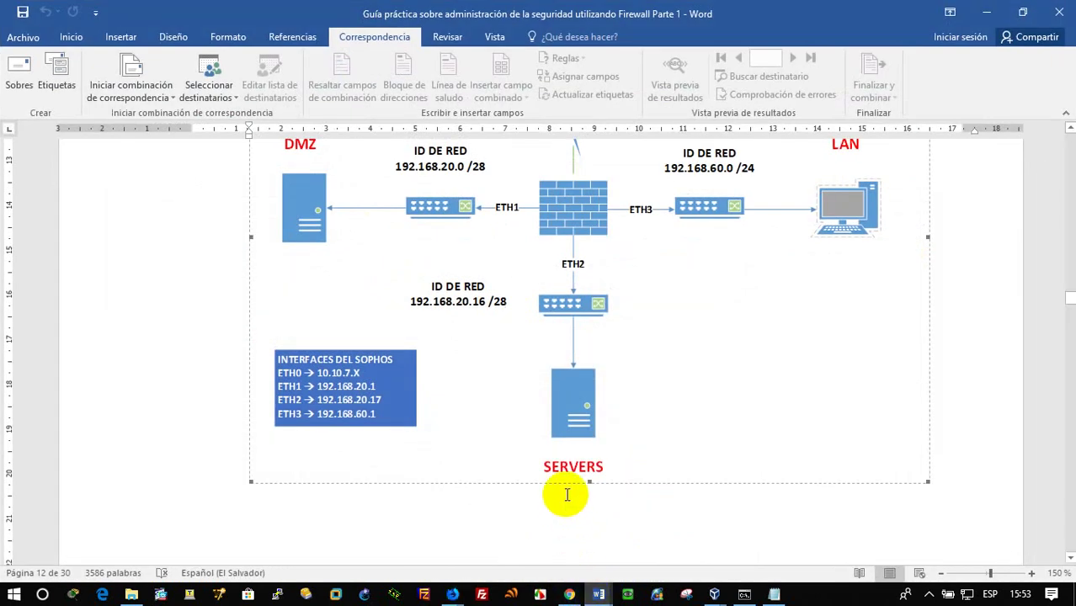
scroll(565, 494, up, 1)
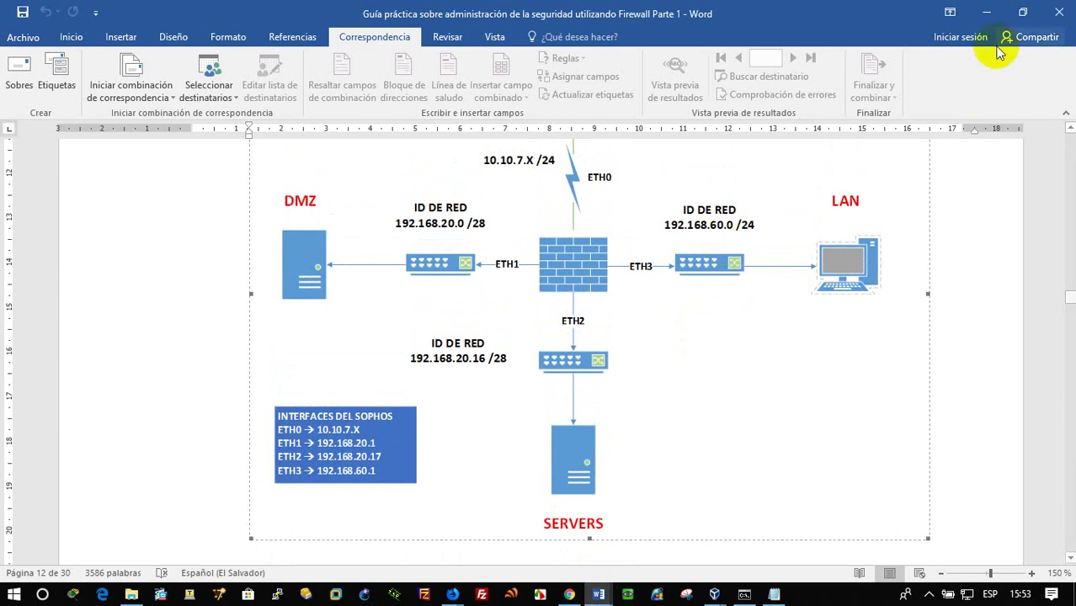
click(989, 12)
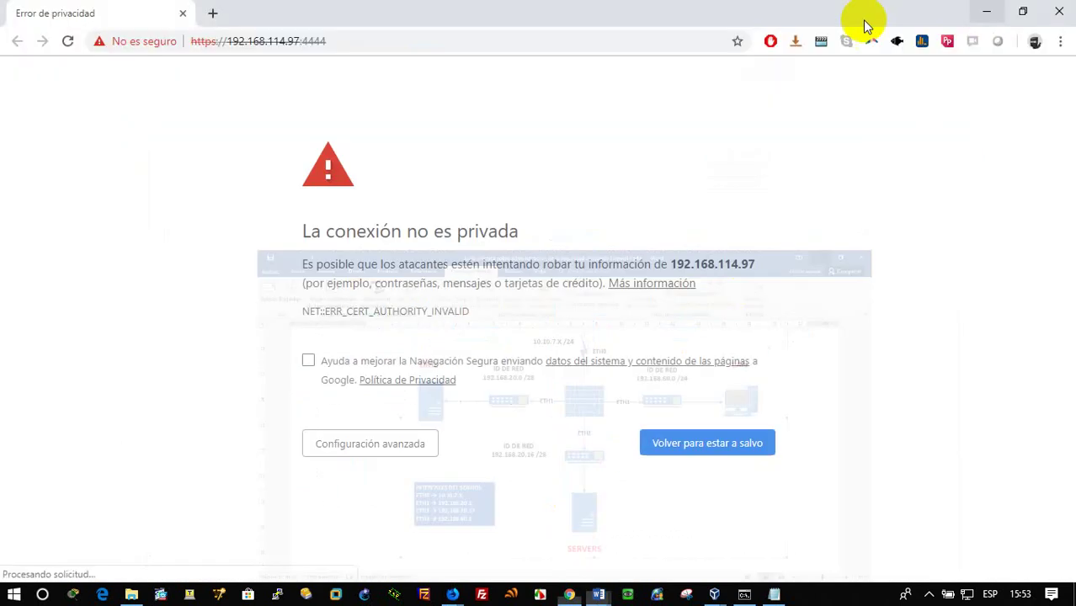
click(455, 594)
click(587, 551)
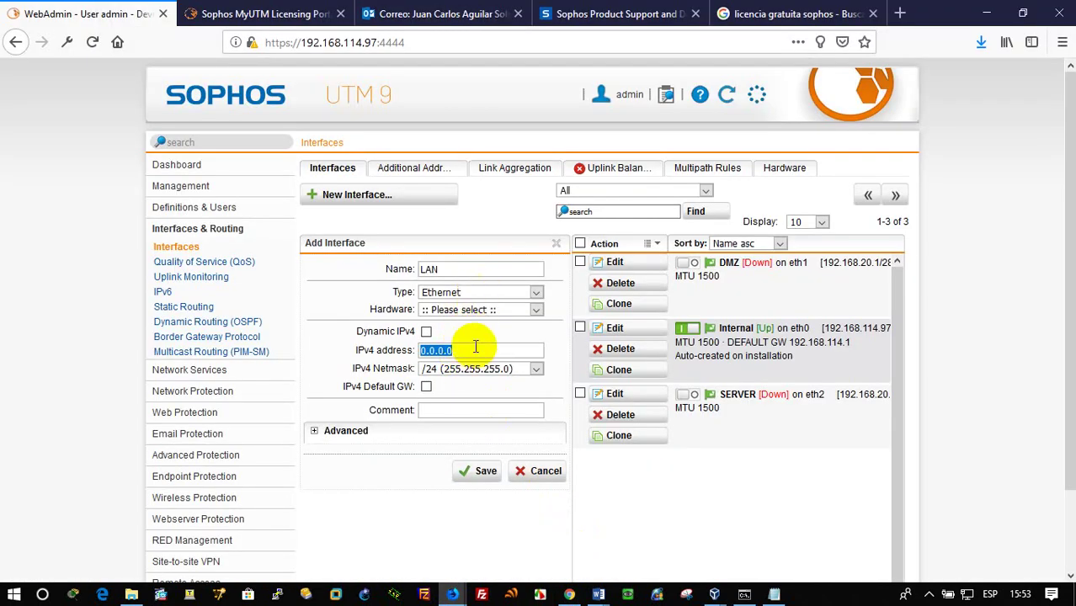
Set the LAN IPv4 address to 192.168.60.1, assign hardware eth3, and save
text(192.168.60.1)
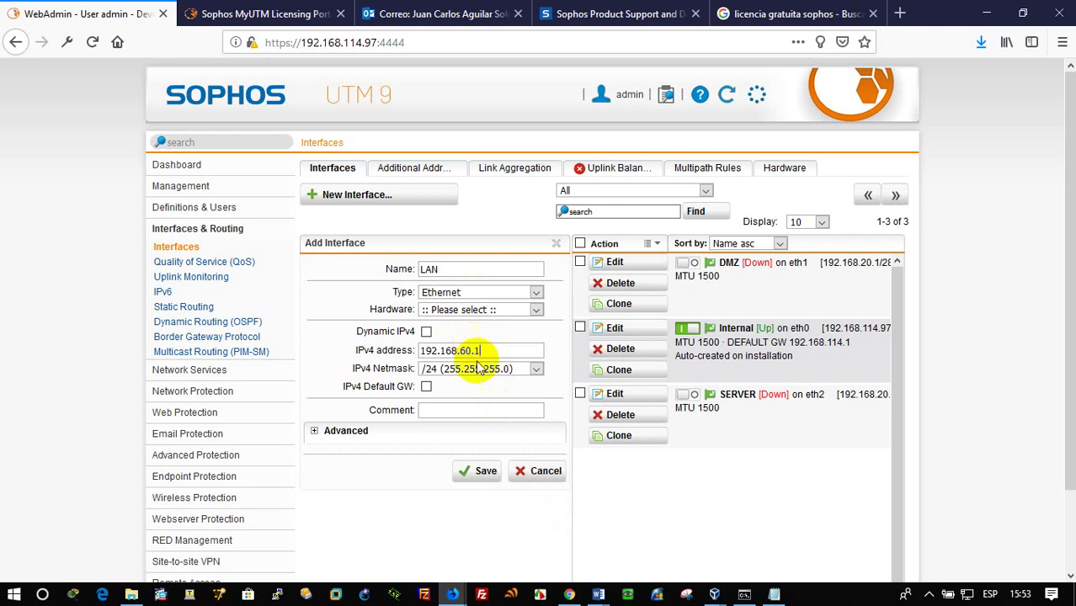
click(472, 309)
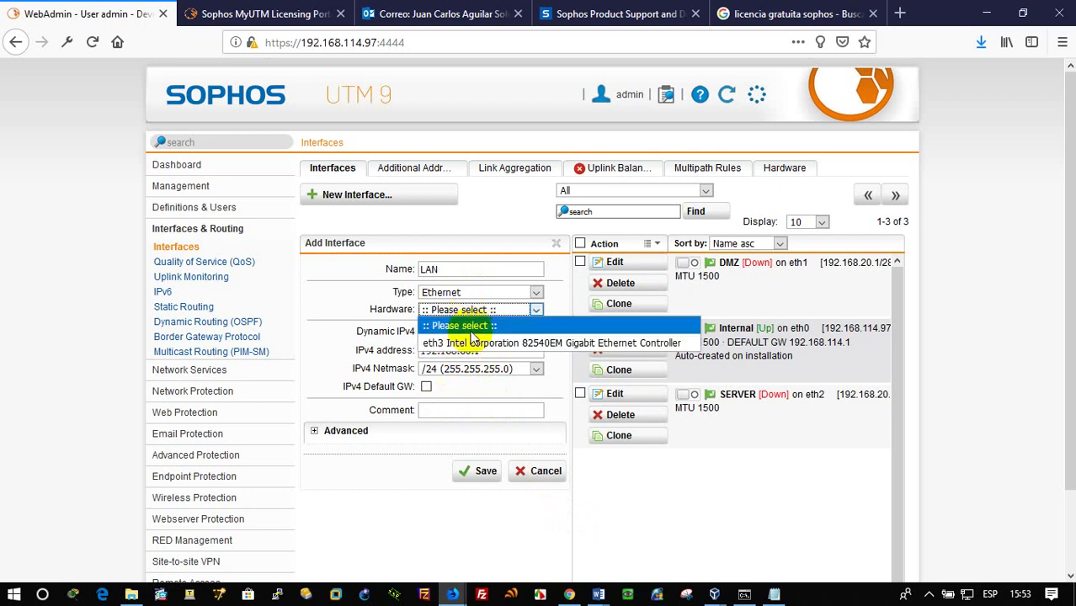
click(468, 339)
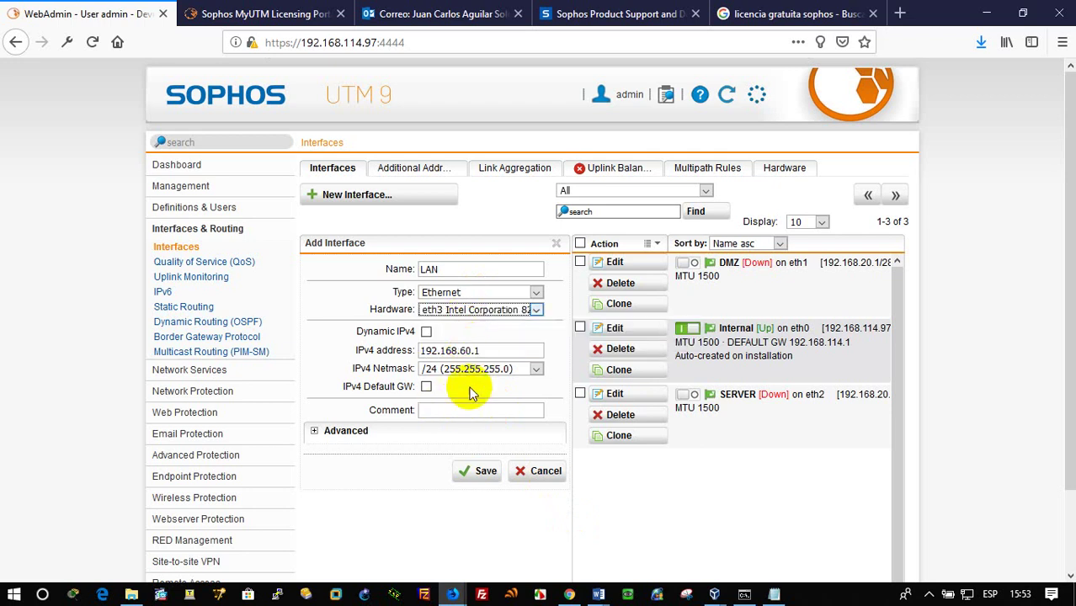
click(479, 474)
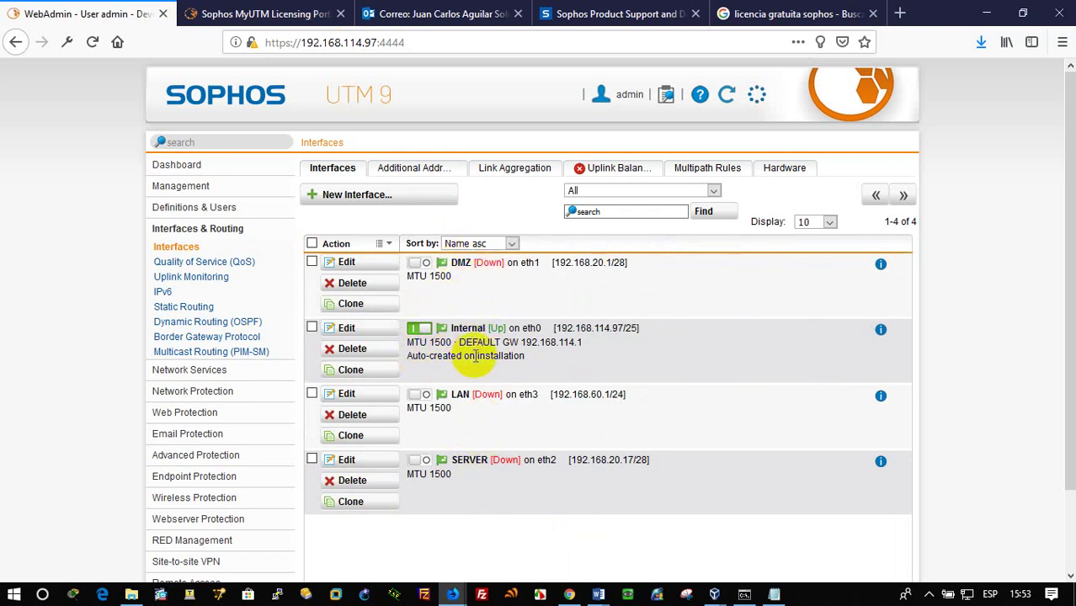
Highlight the Internal interface's default gateway and bring up the firewall practice guide
drag(477, 344, 575, 347)
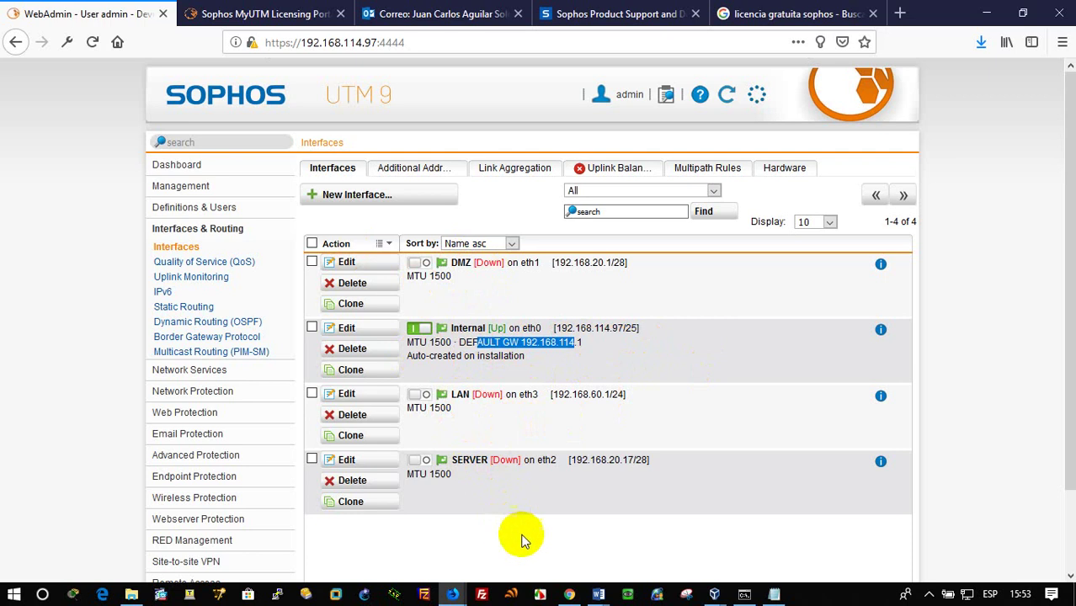
click(602, 594)
click(577, 541)
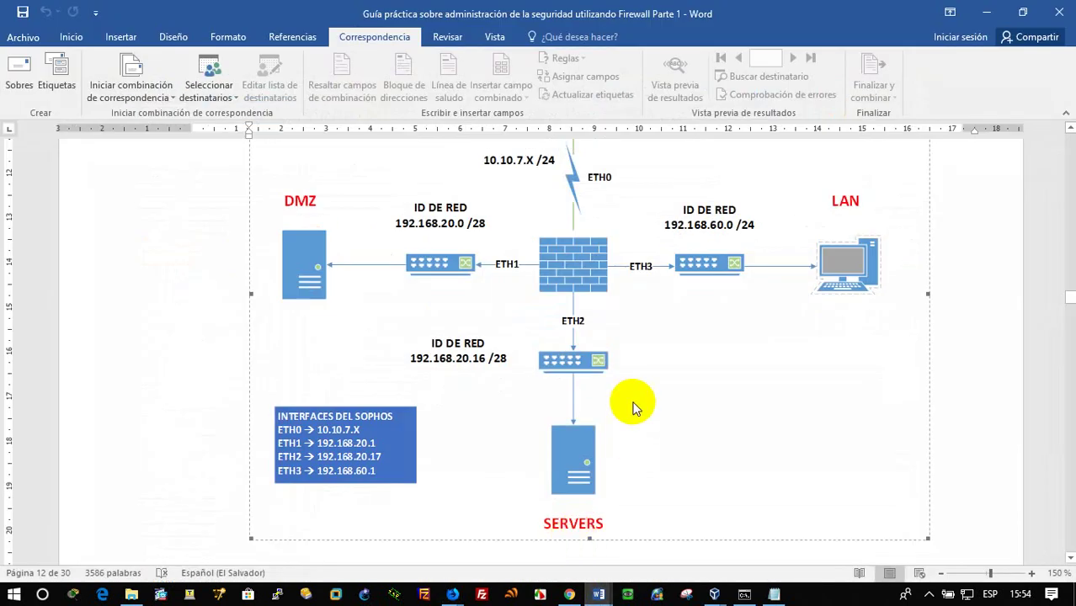
Scroll the Word guide down to the ETH2/ETH3 setup and four-address ping instructions
scroll(634, 408, down, 10)
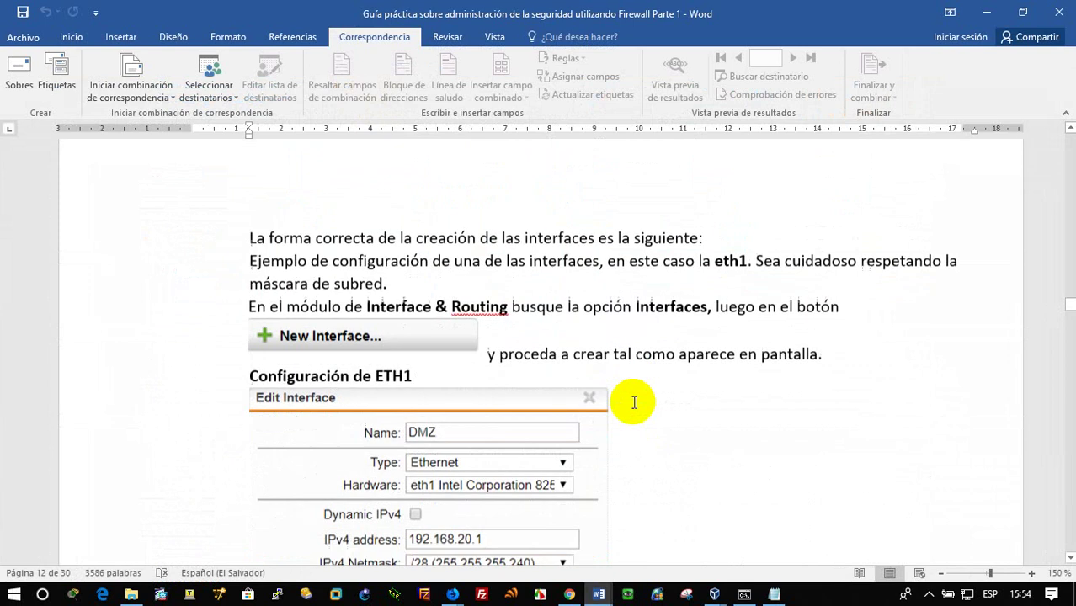
scroll(634, 403, down, 8)
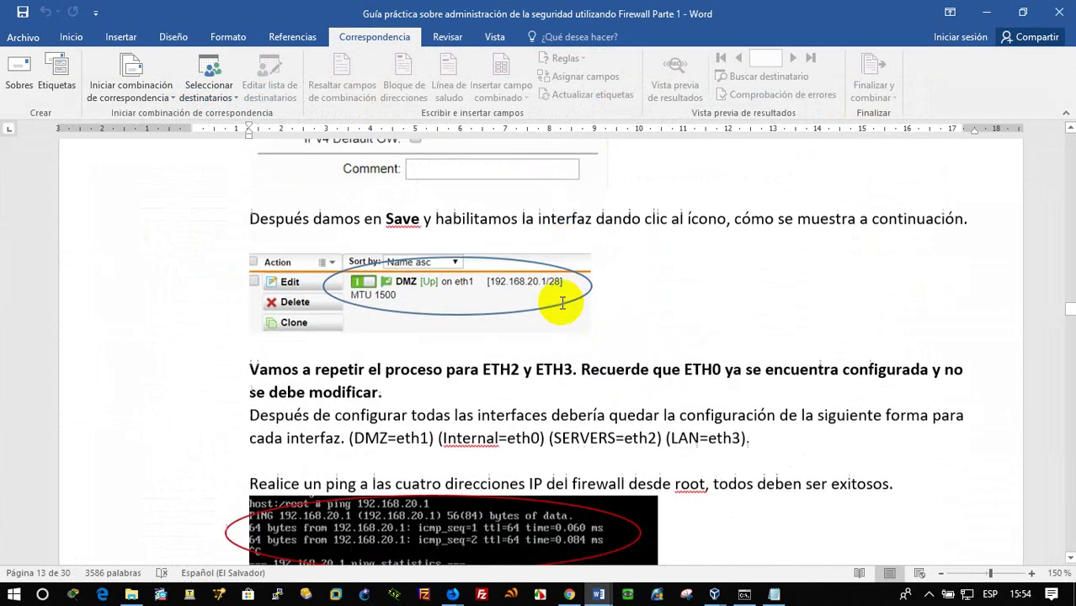
scroll(597, 364, down, 2)
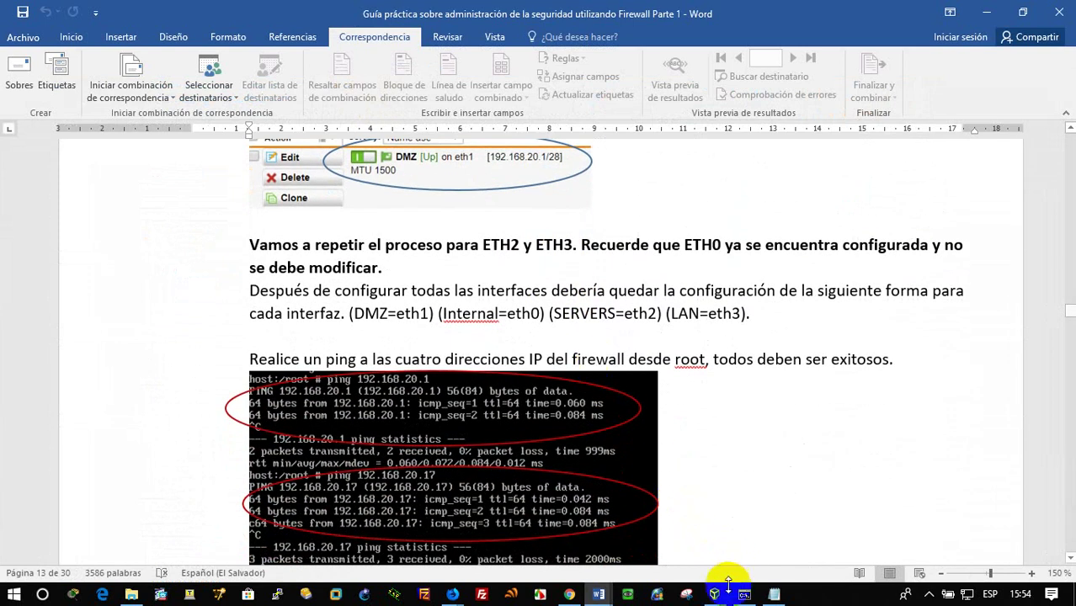
On the Firewall VM console, ping 192.168.114.97 and confirm replies with 0% loss
mouse_move(716, 589)
click(703, 526)
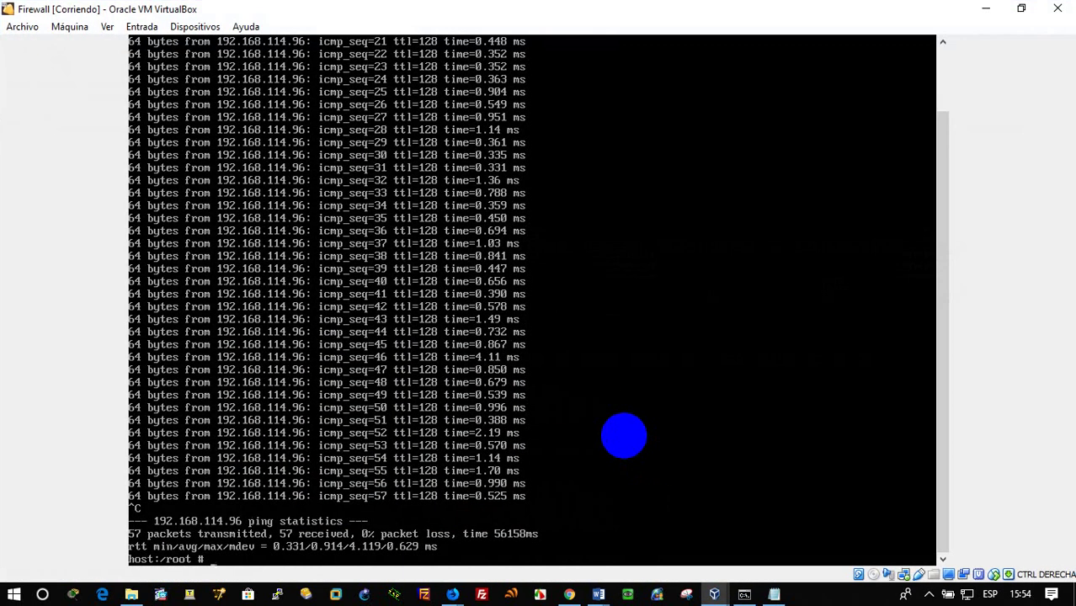
key(Up)
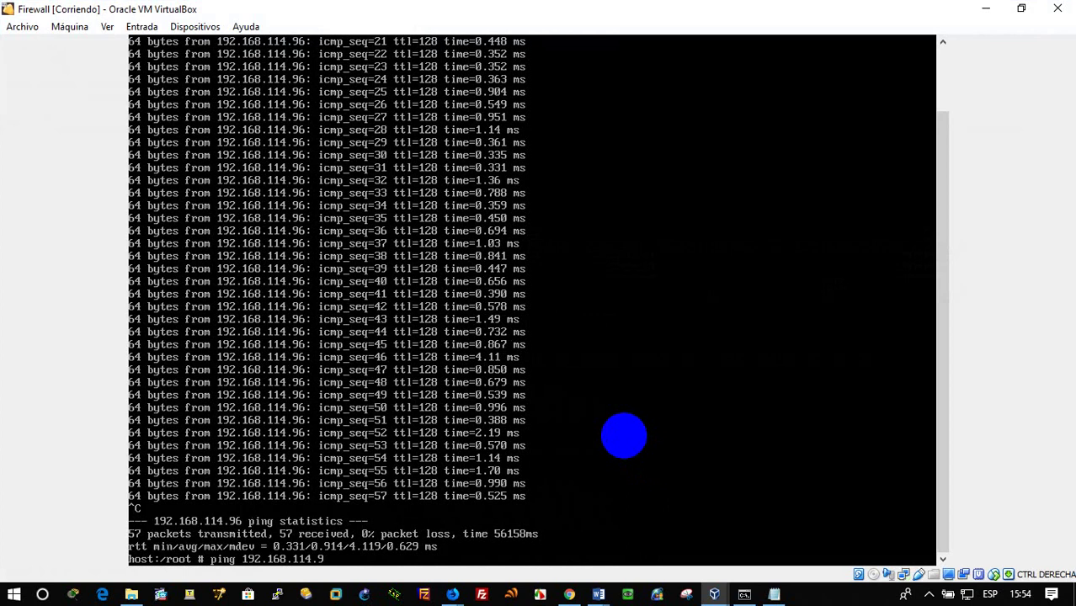
key(Return)
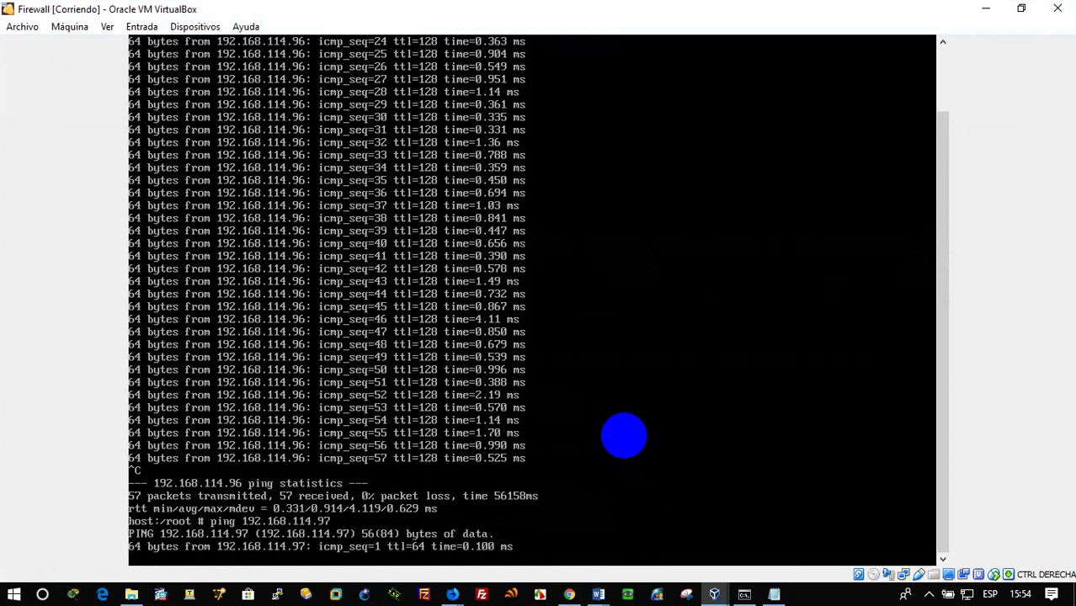
key(ctrl+c)
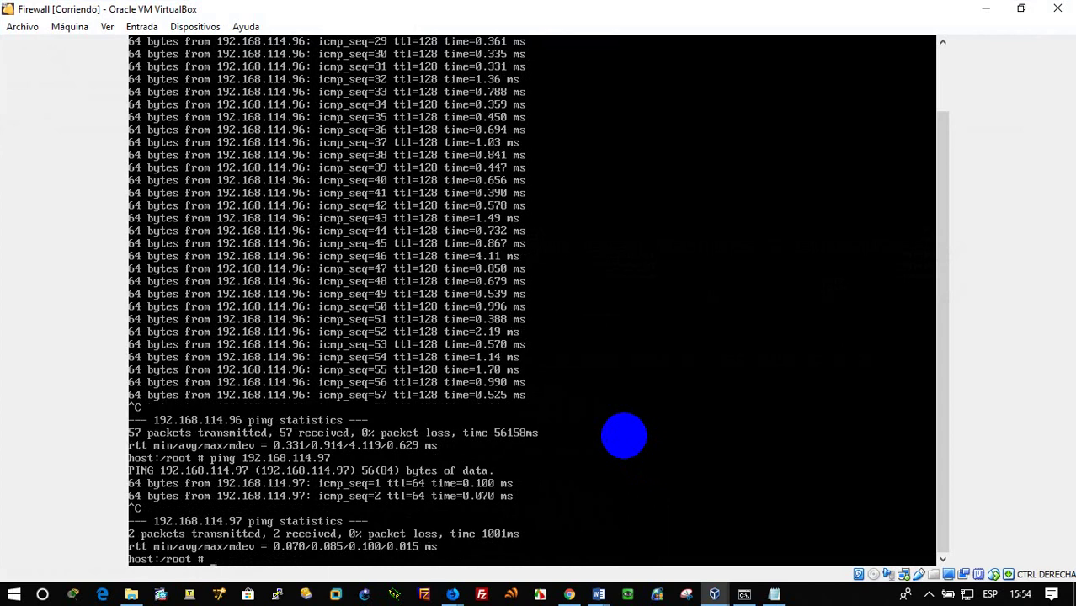
Start pinging the new LAN address 192.168.60.1 from the firewall console
key(Up)
key(BackSpace)
key(BackSpace)
key(BackSpace)
key(BackSpace)
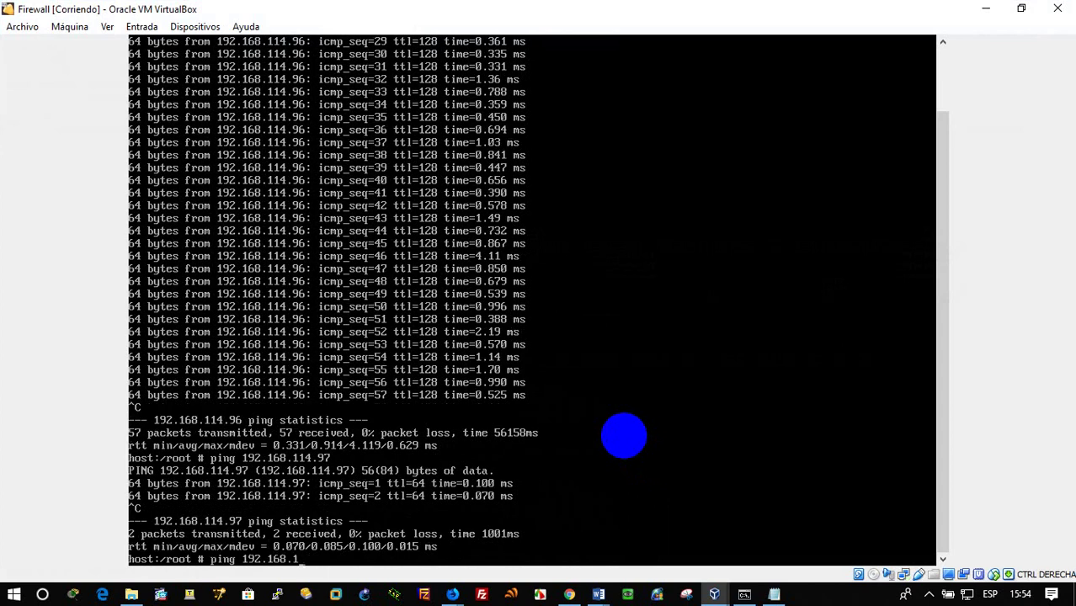
text(60.1)
key(Return)
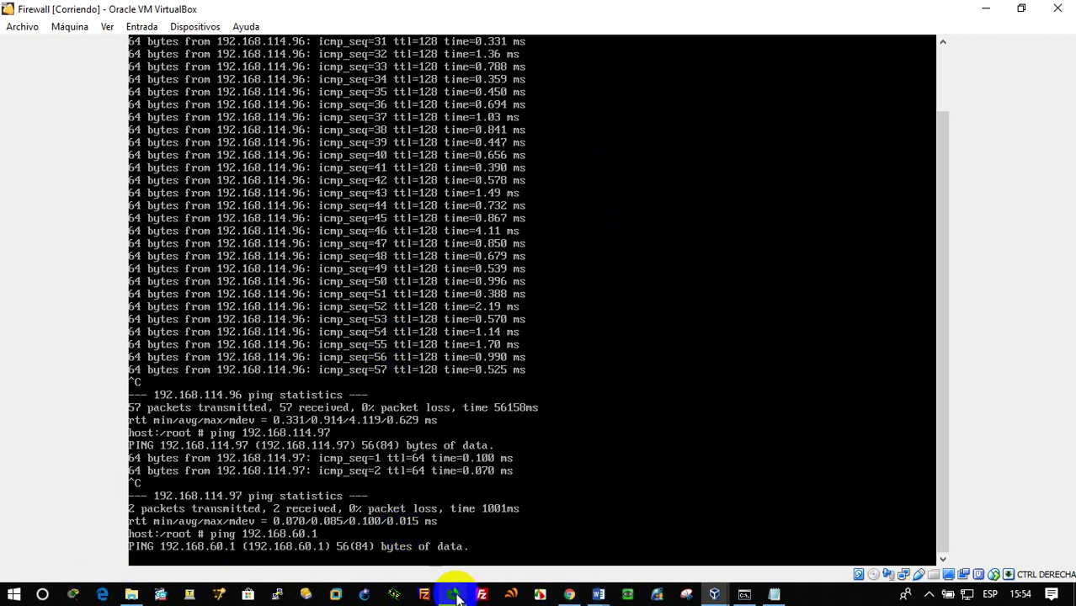
In WebAdmin, switch on the status toggles for the DMZ, LAN and SERVER interfaces
mouse_move(455, 596)
click(585, 529)
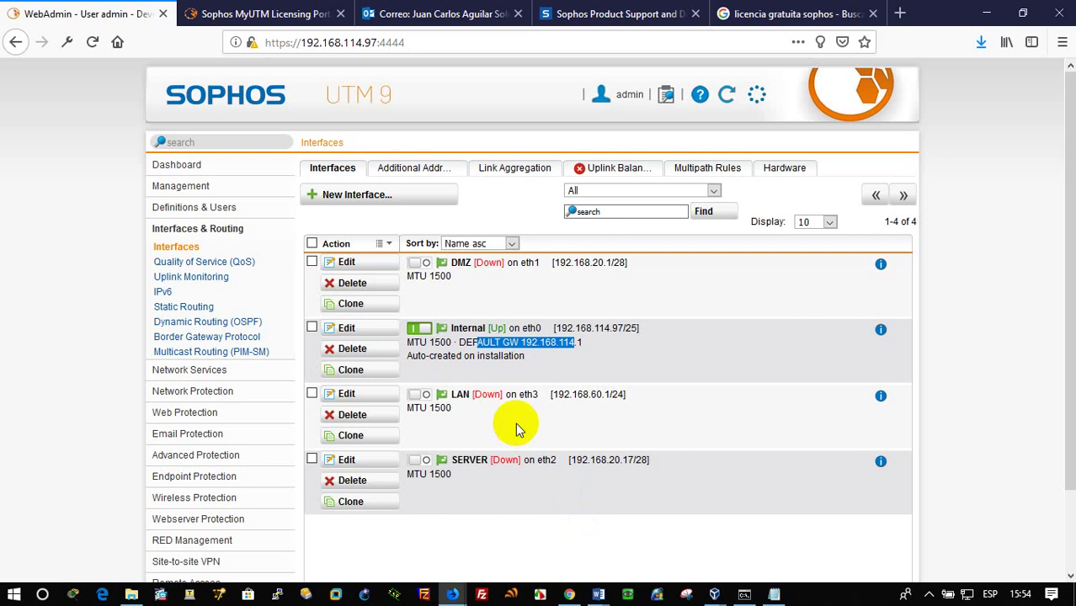
scroll(537, 474, down, 3)
scroll(537, 474, up, 3)
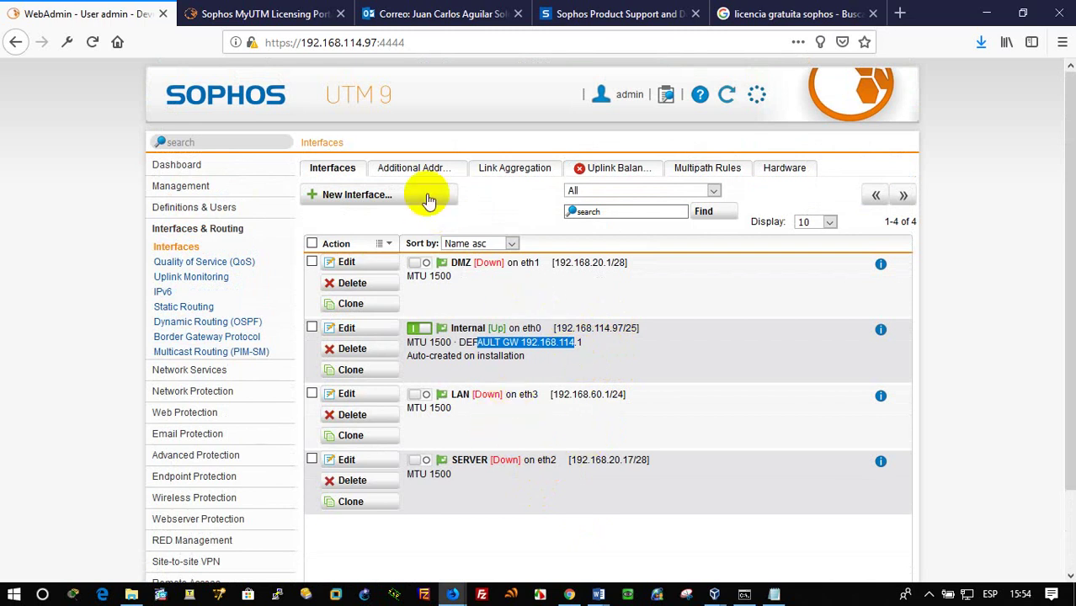
click(178, 248)
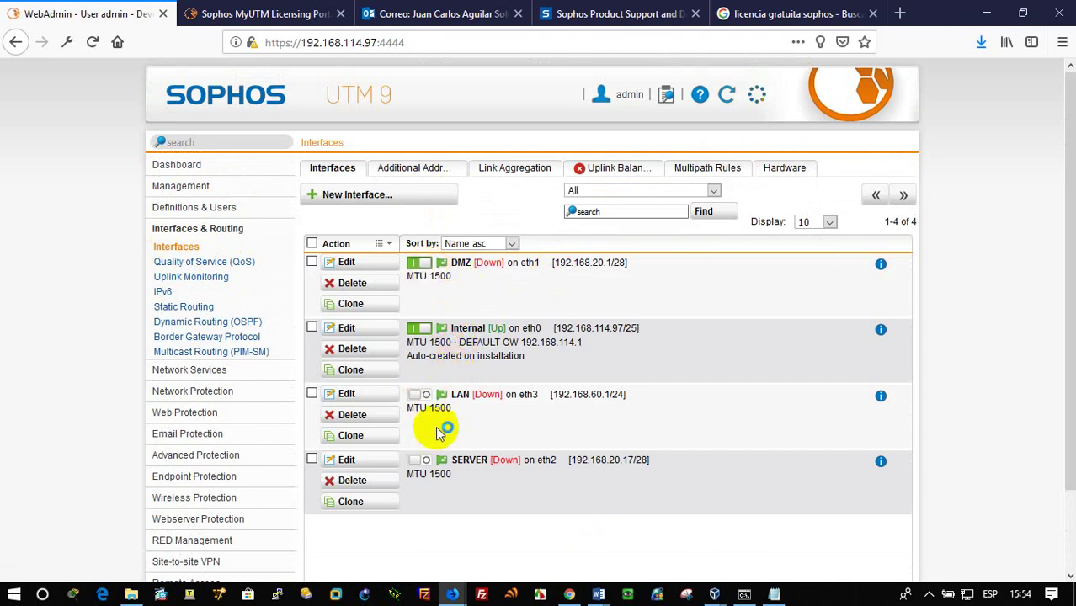
click(418, 396)
click(425, 462)
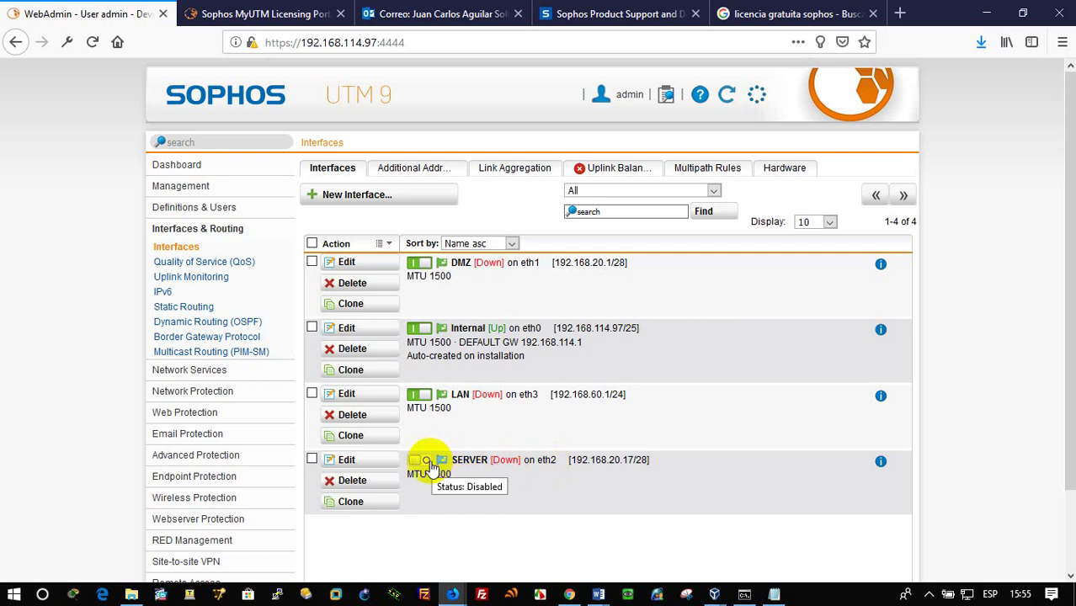
click(425, 461)
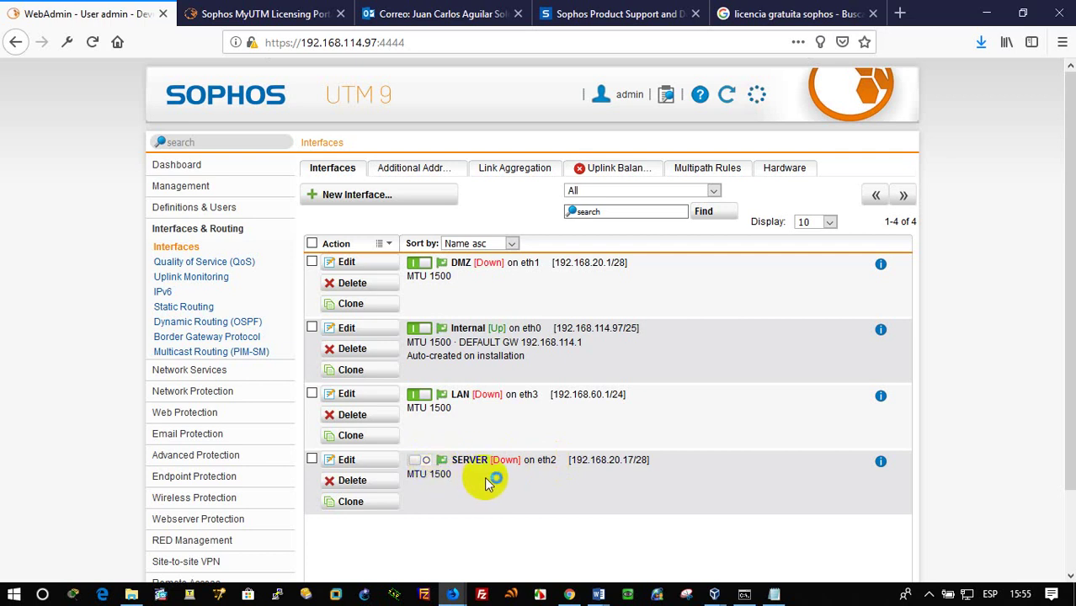
Refresh the Interfaces list and re-enable SERVER, which still shows Down
click(343, 168)
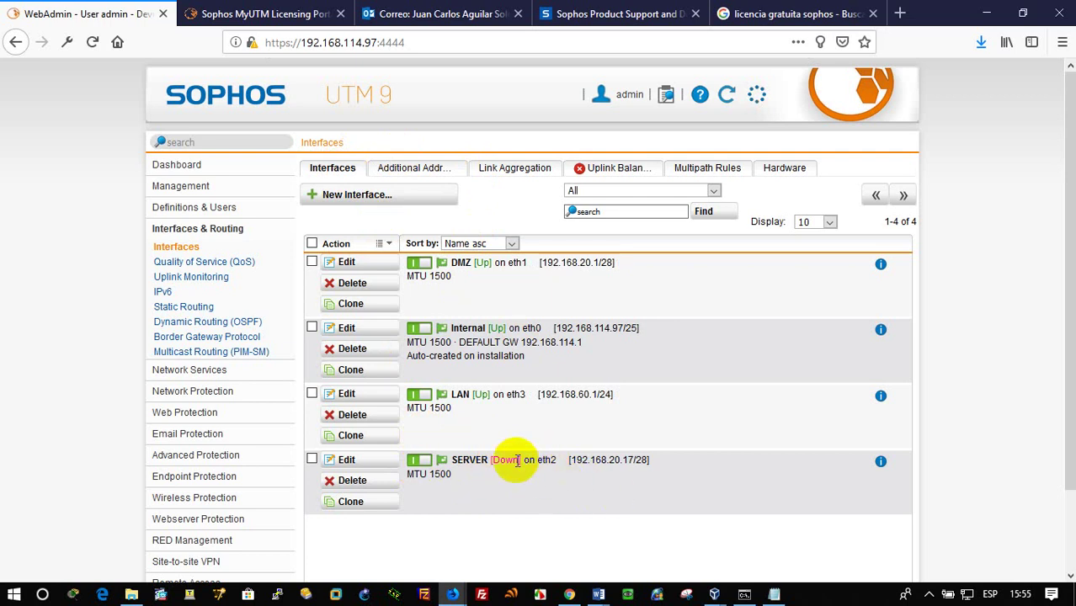
drag(491, 460, 541, 473)
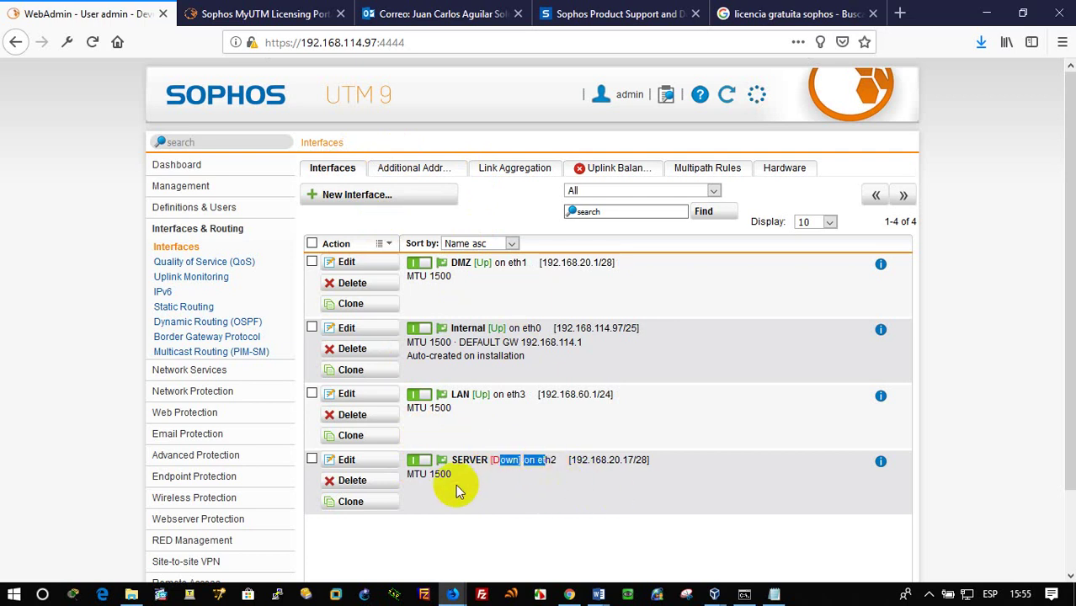
click(417, 463)
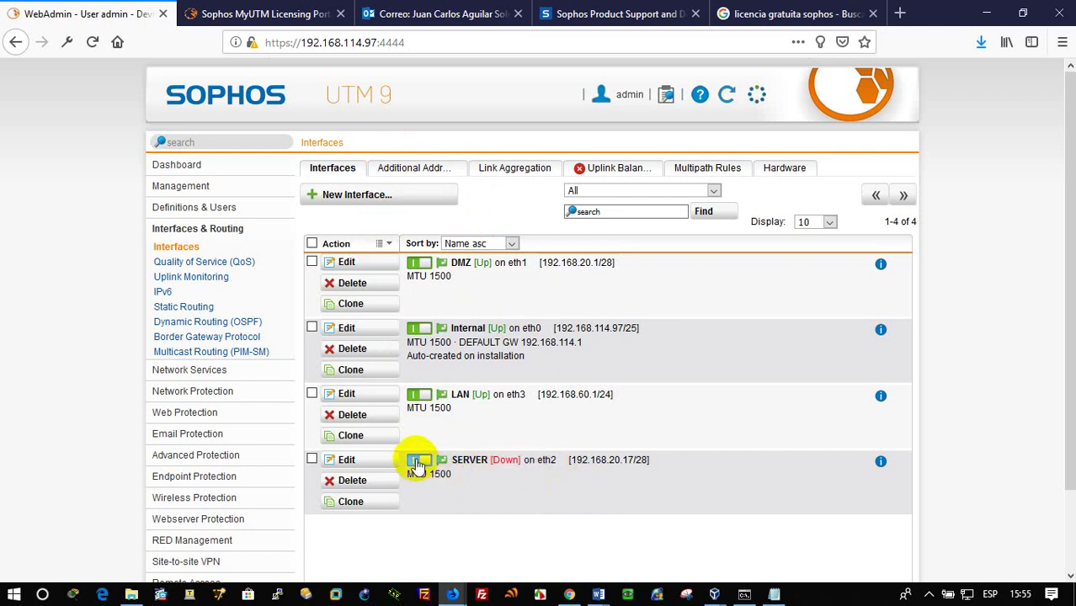